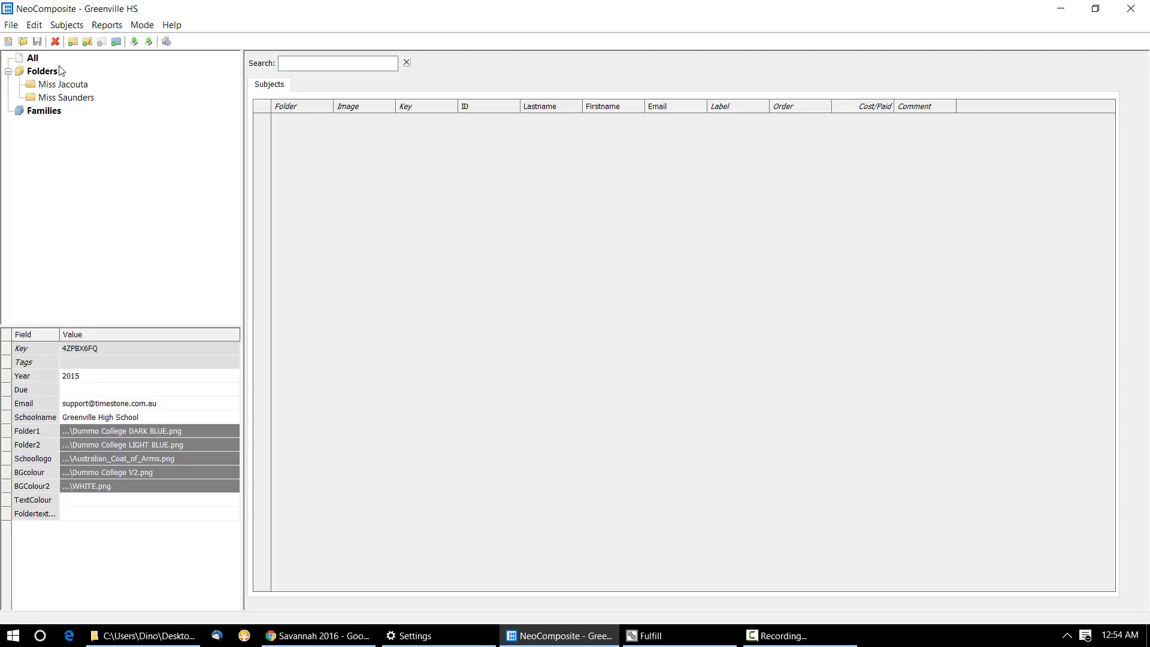
Open the Peter School job
click(23, 41)
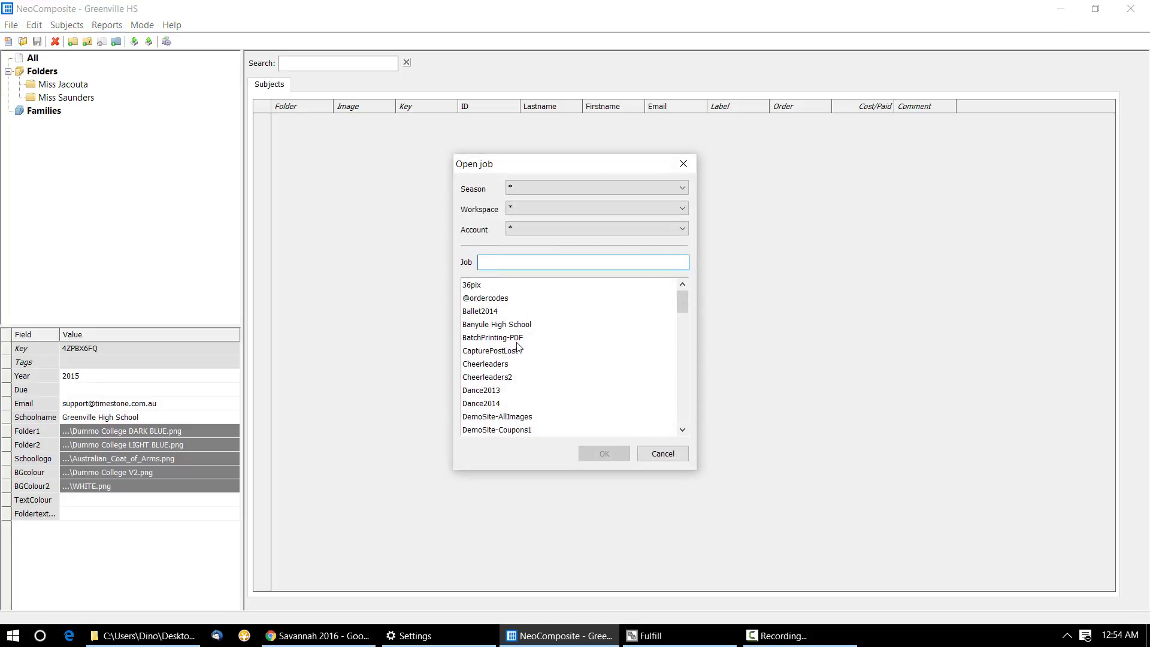
text(pet)
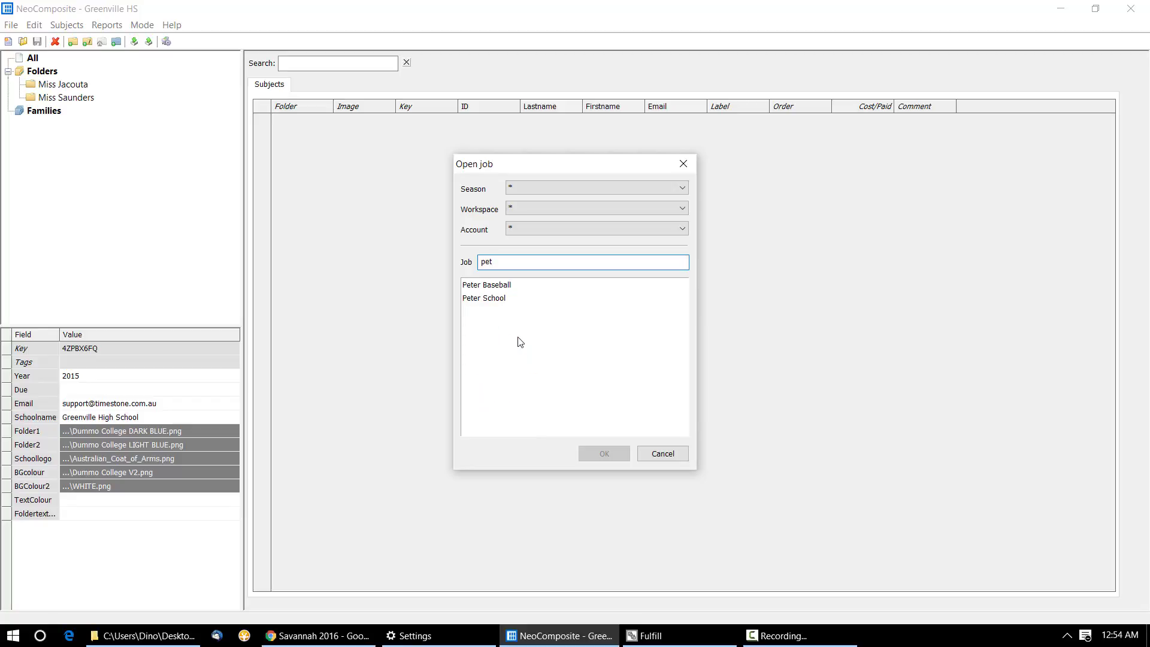
click(488, 298)
double_click(489, 297)
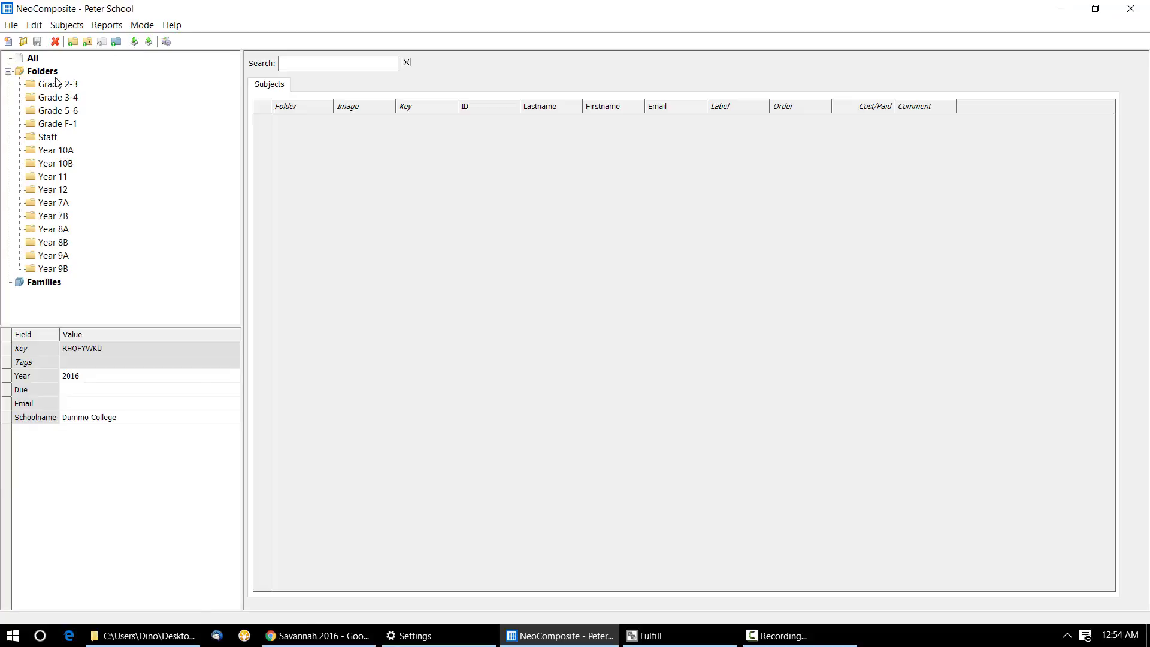
Go to the form pages mode and create a Grade 2-3 composite using the Design2Rot page template
click(142, 25)
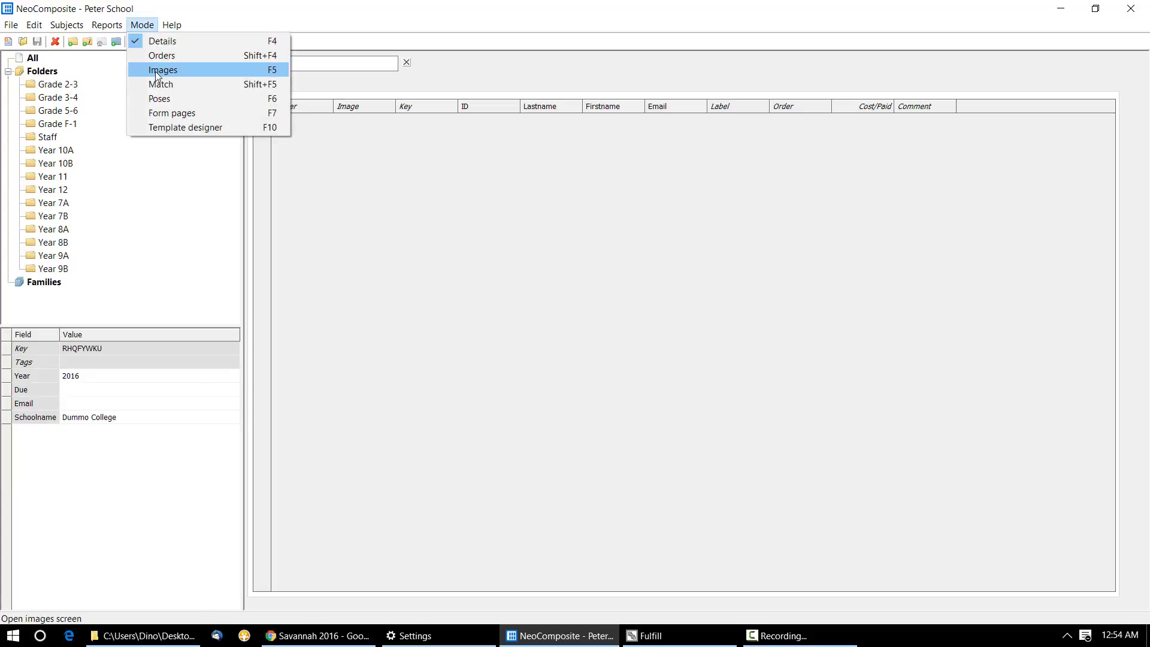
click(161, 113)
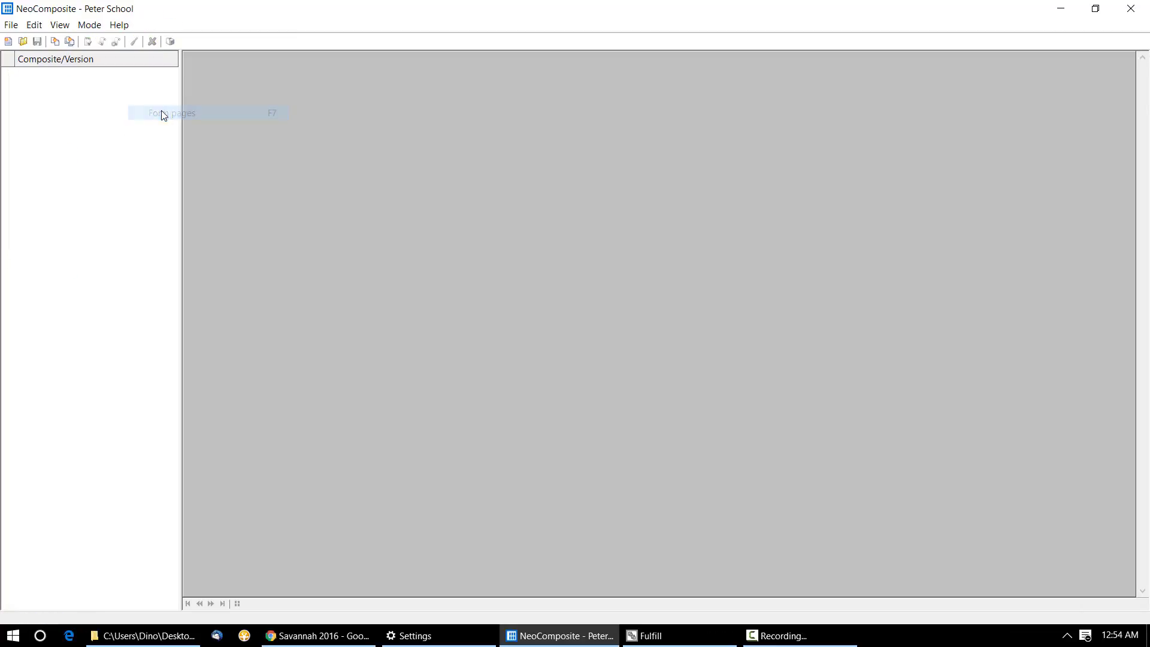
click(56, 41)
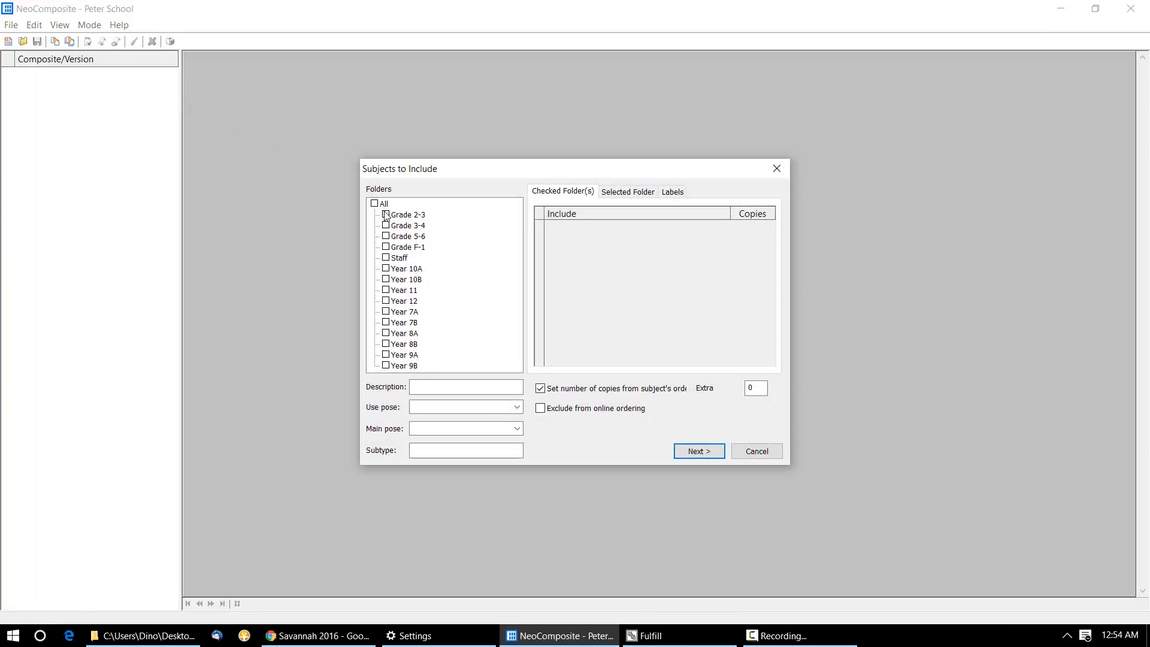
click(386, 215)
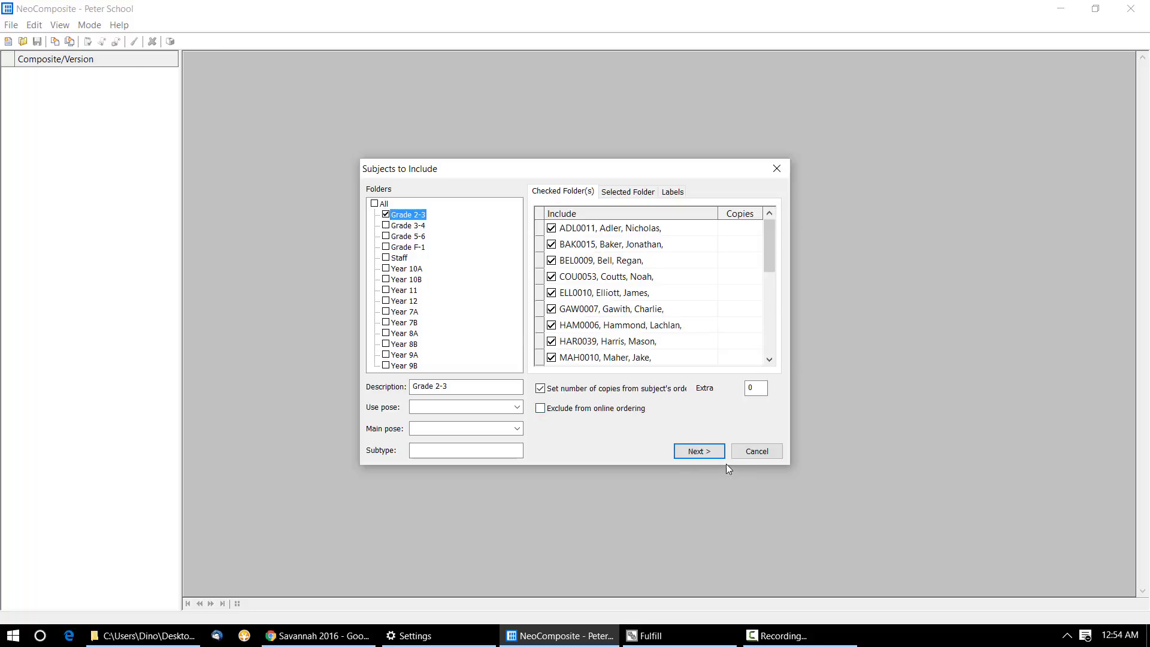
click(699, 452)
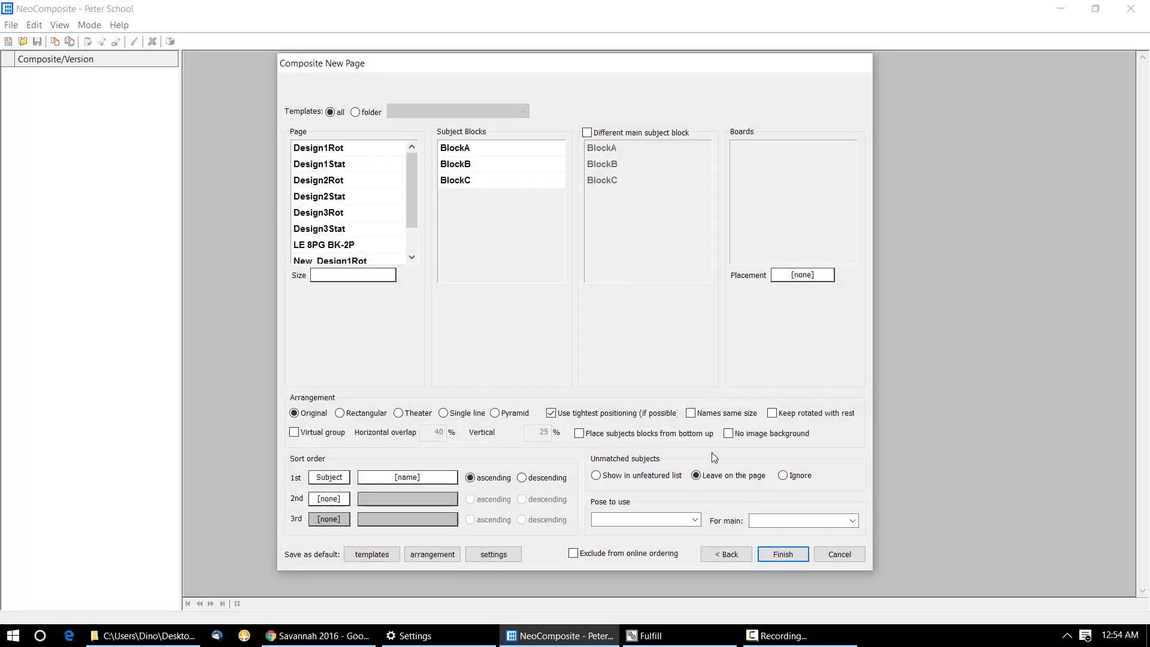
click(331, 181)
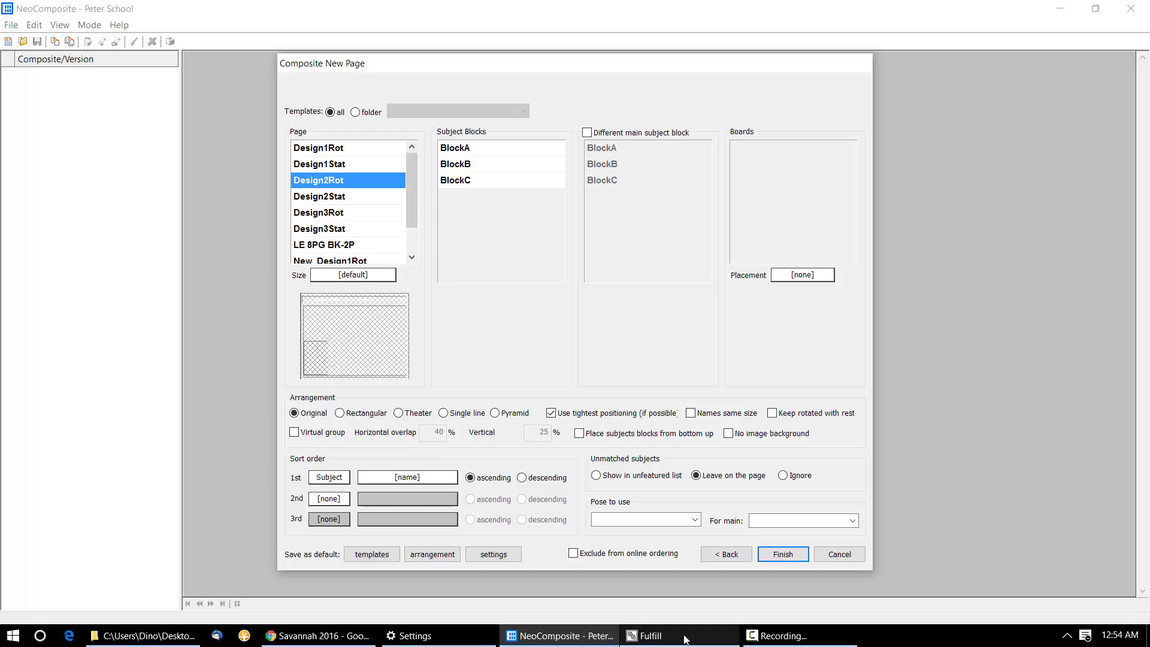
click(757, 558)
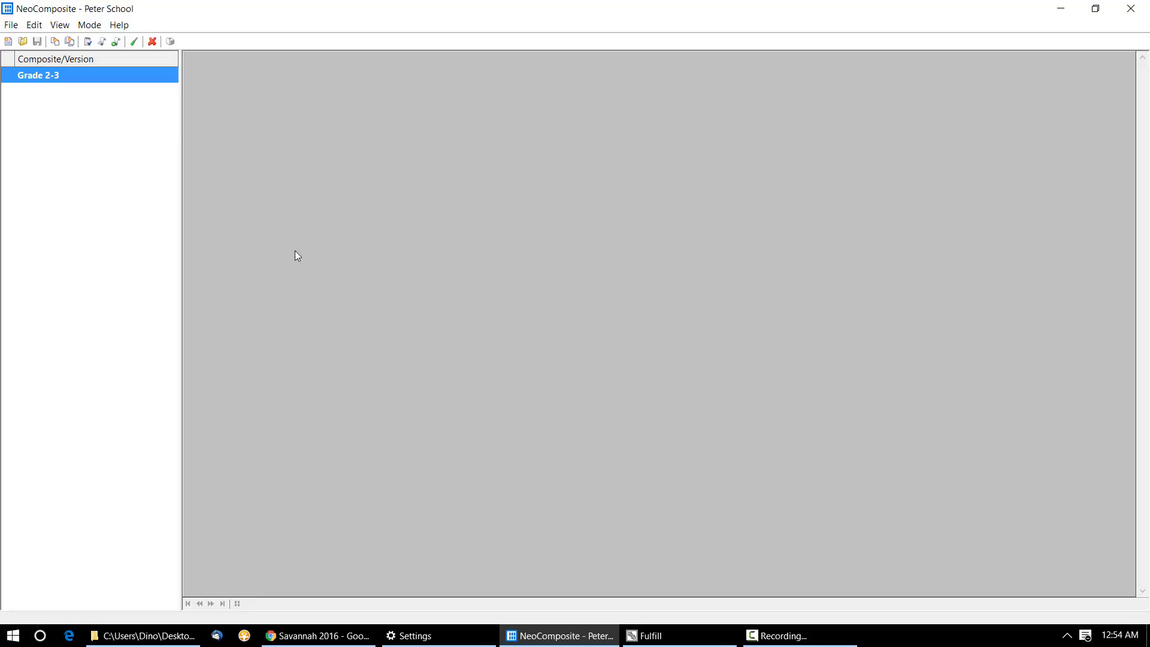
Assign BlockA as the subject block of the Grade 2-3 composite
double_click(108, 80)
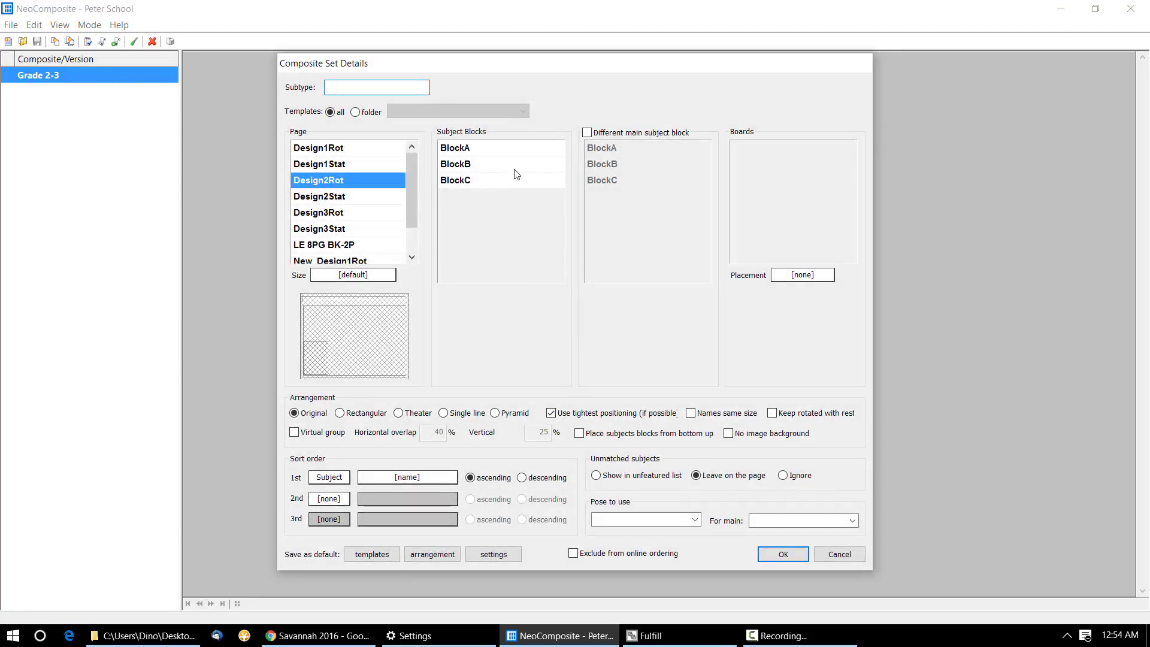
click(501, 145)
click(801, 557)
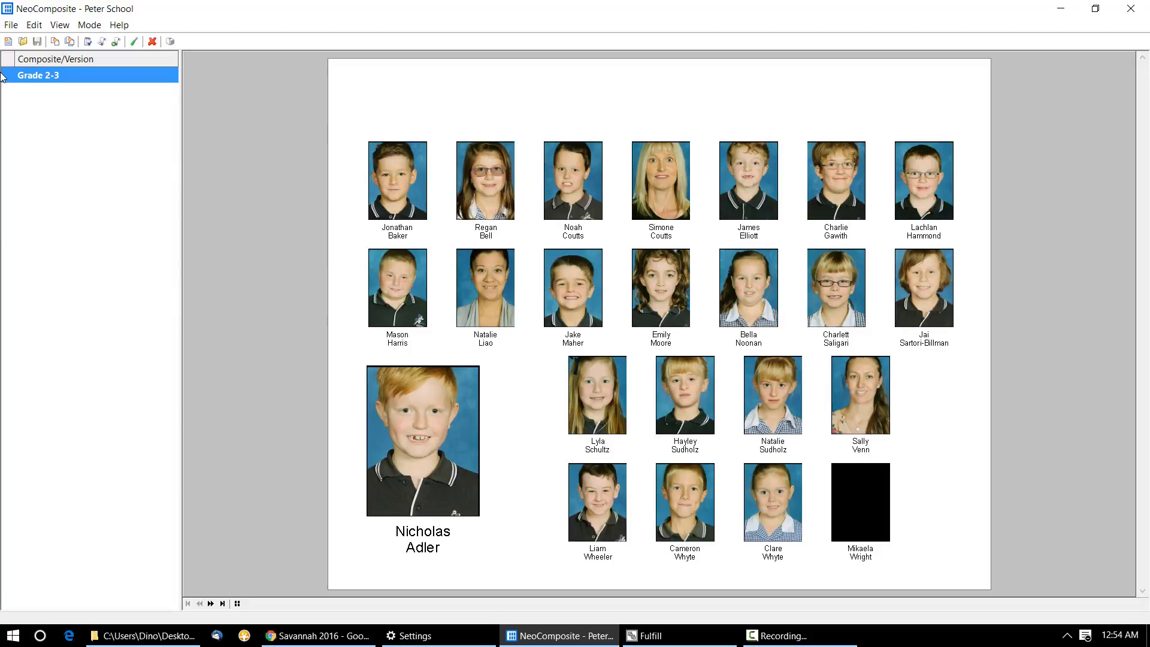
Create a second Grade 2-3 composite using the LE 8PG BK-2P page template and the BlockB subject block
click(57, 43)
click(386, 215)
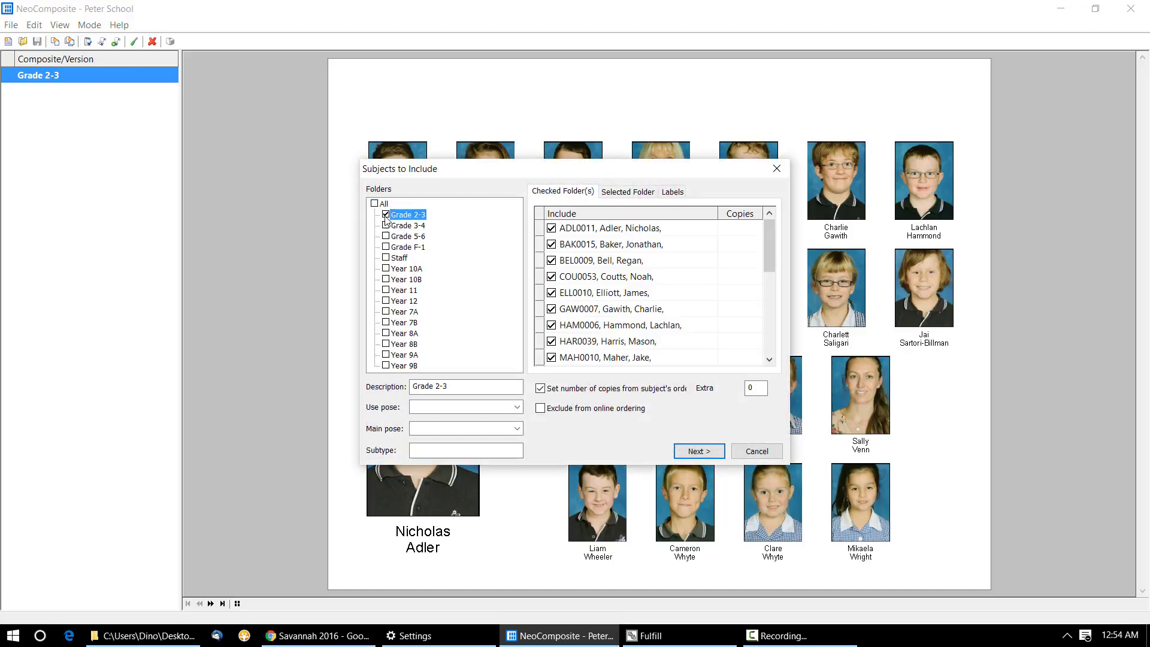
click(696, 452)
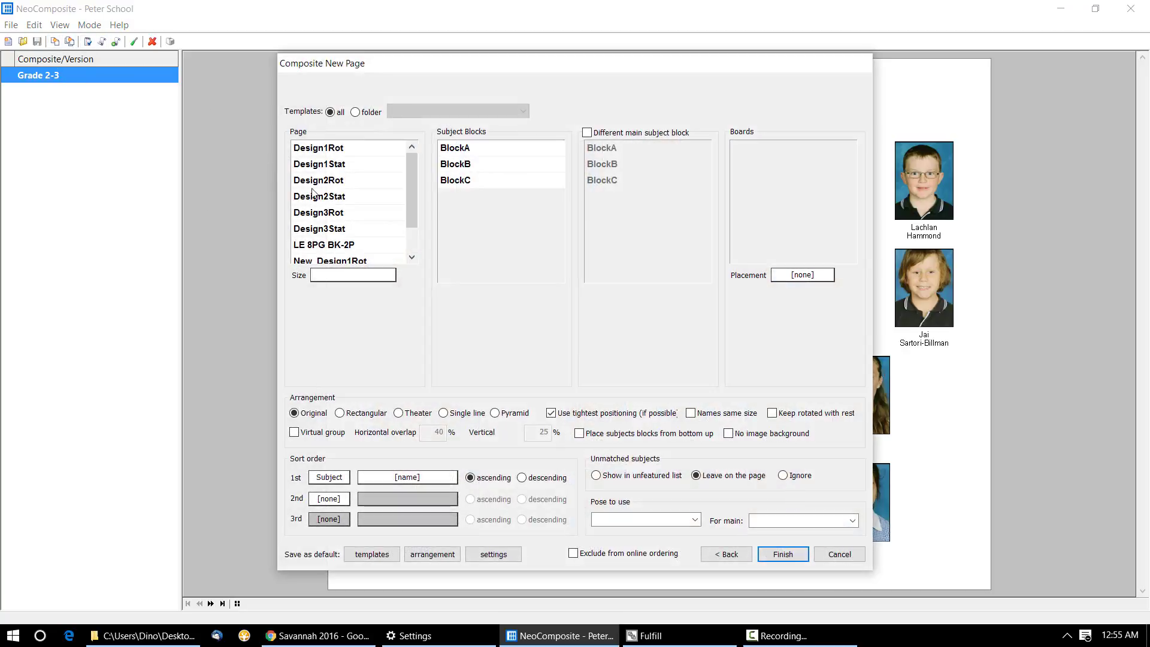
click(335, 250)
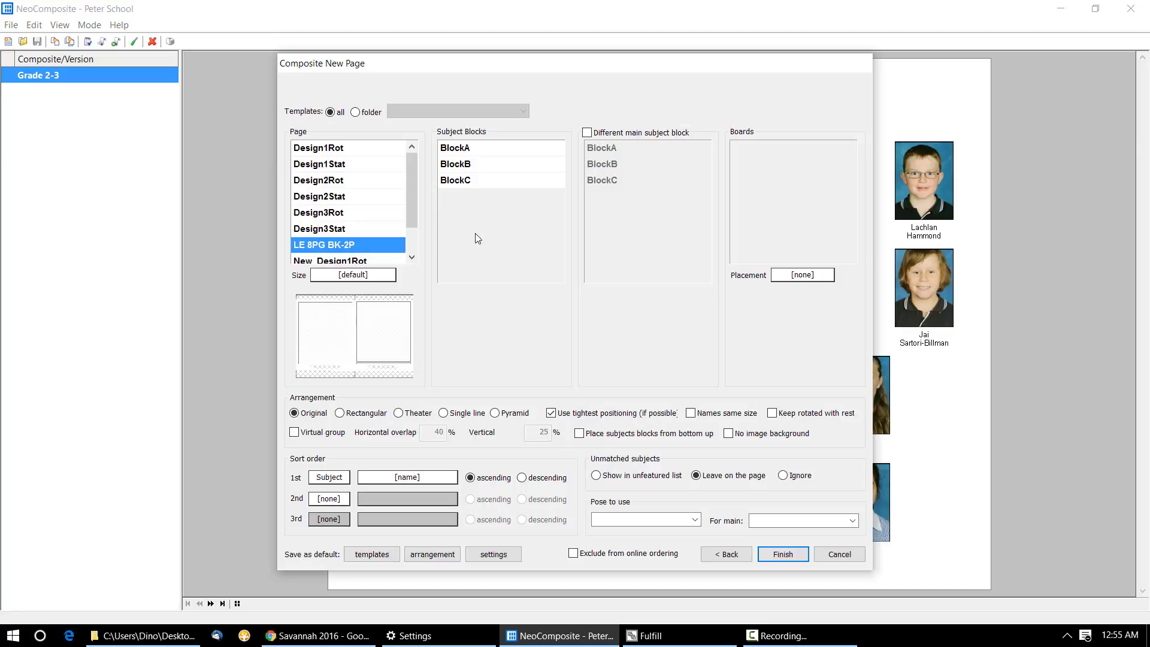
click(475, 168)
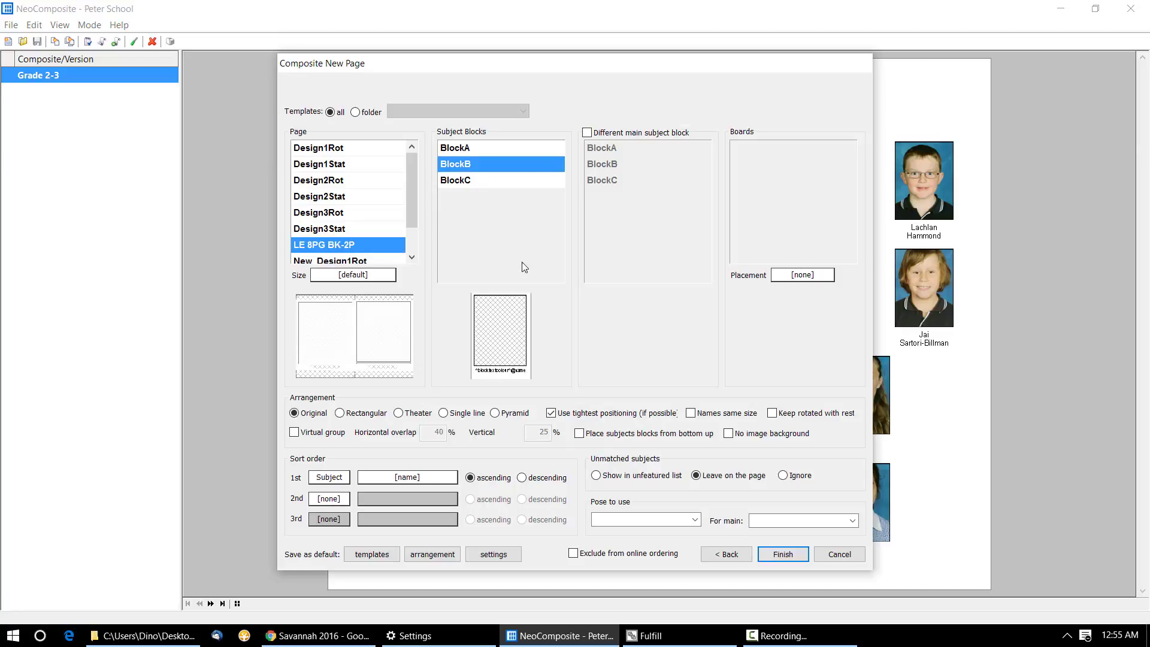
click(779, 554)
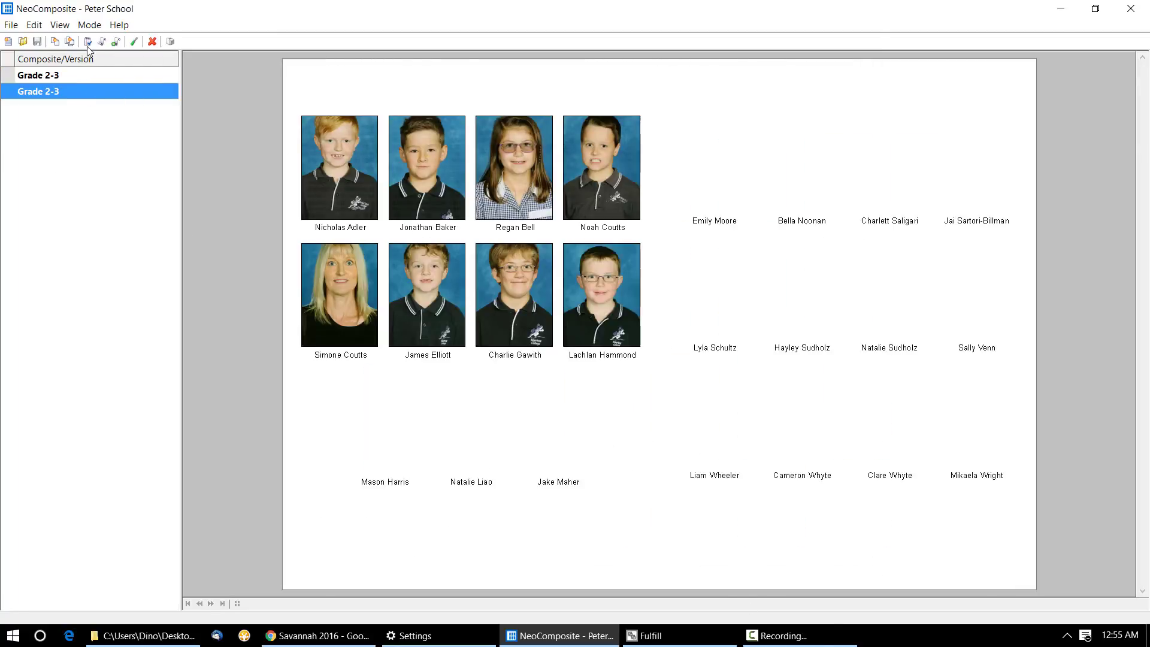
Set the subtype of the second Grade 2-3 composite to "st"
click(88, 42)
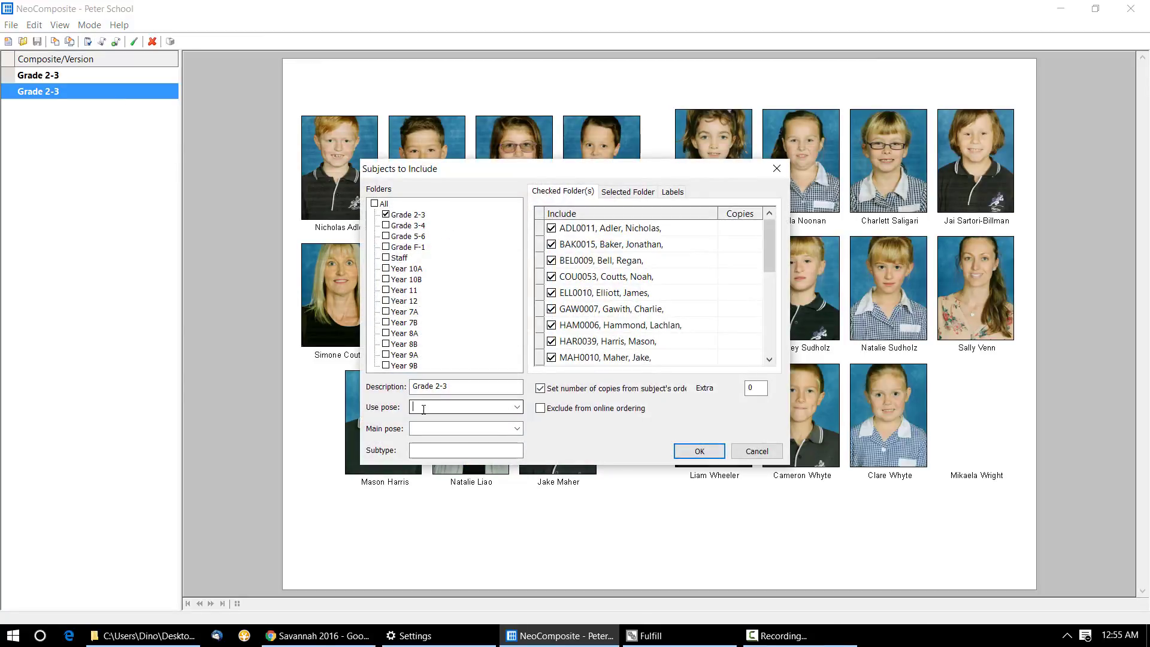
click(421, 449)
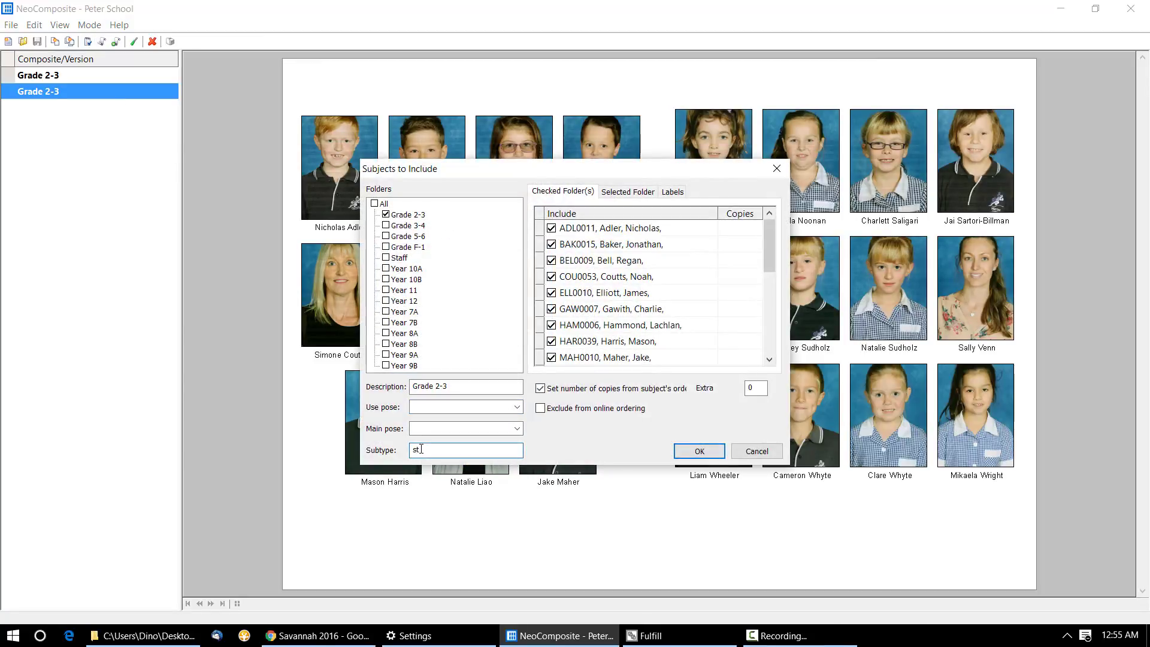
text(st)
click(697, 449)
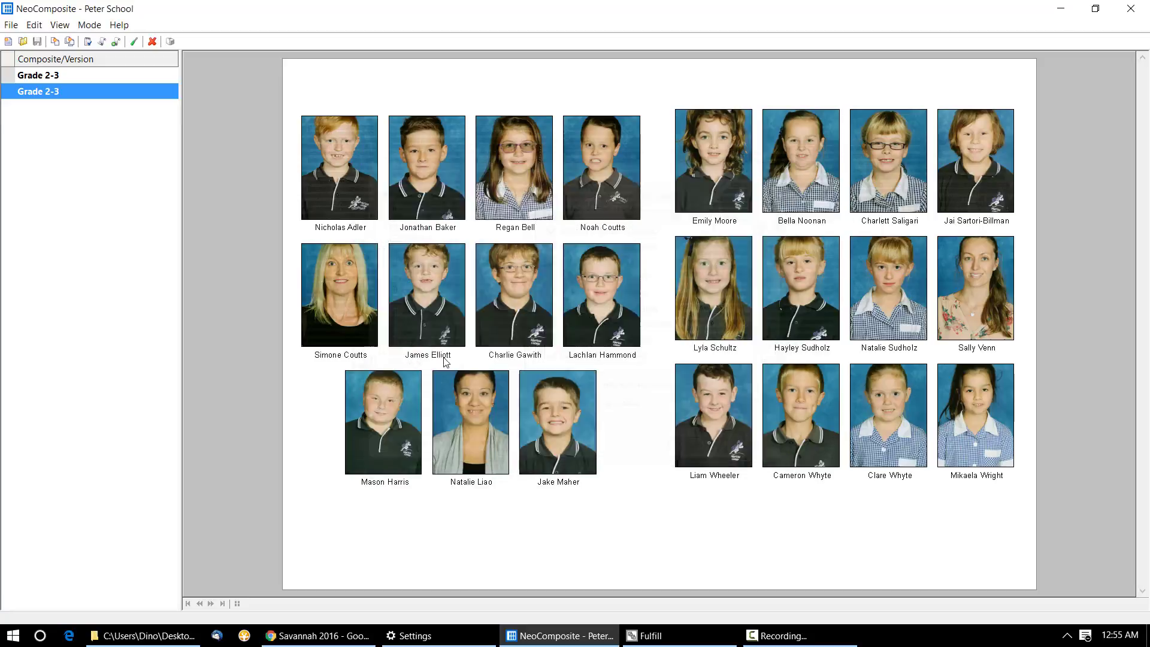
Compare the two Grade 2-3 composites and delete the one with the "st" subtype
click(66, 77)
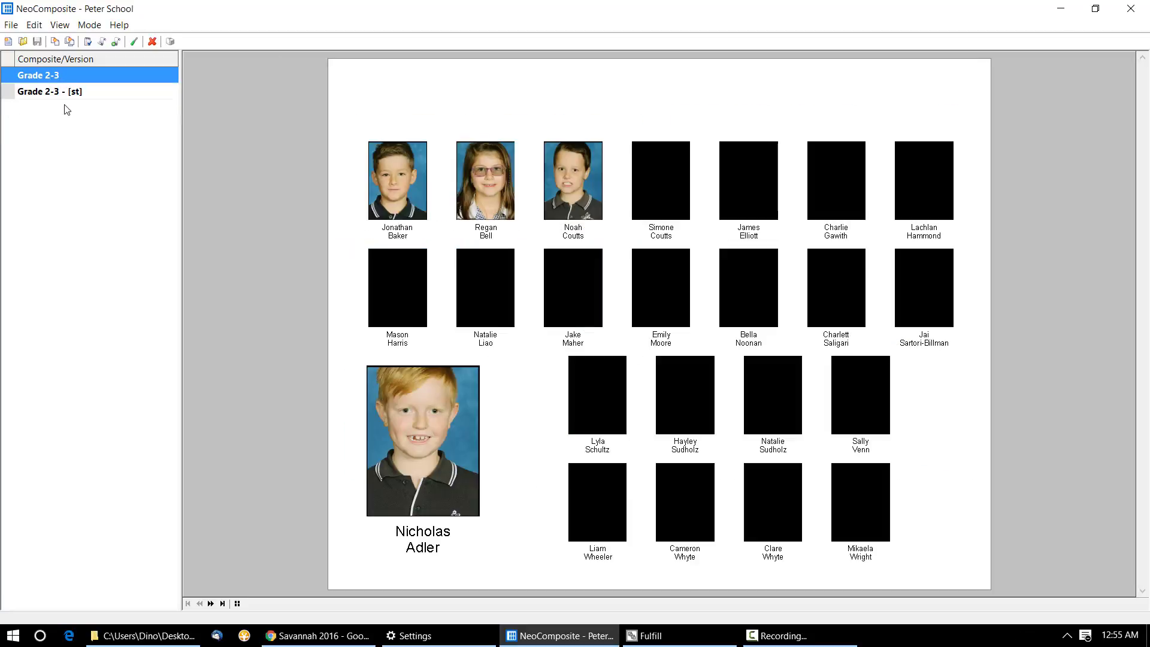
click(70, 95)
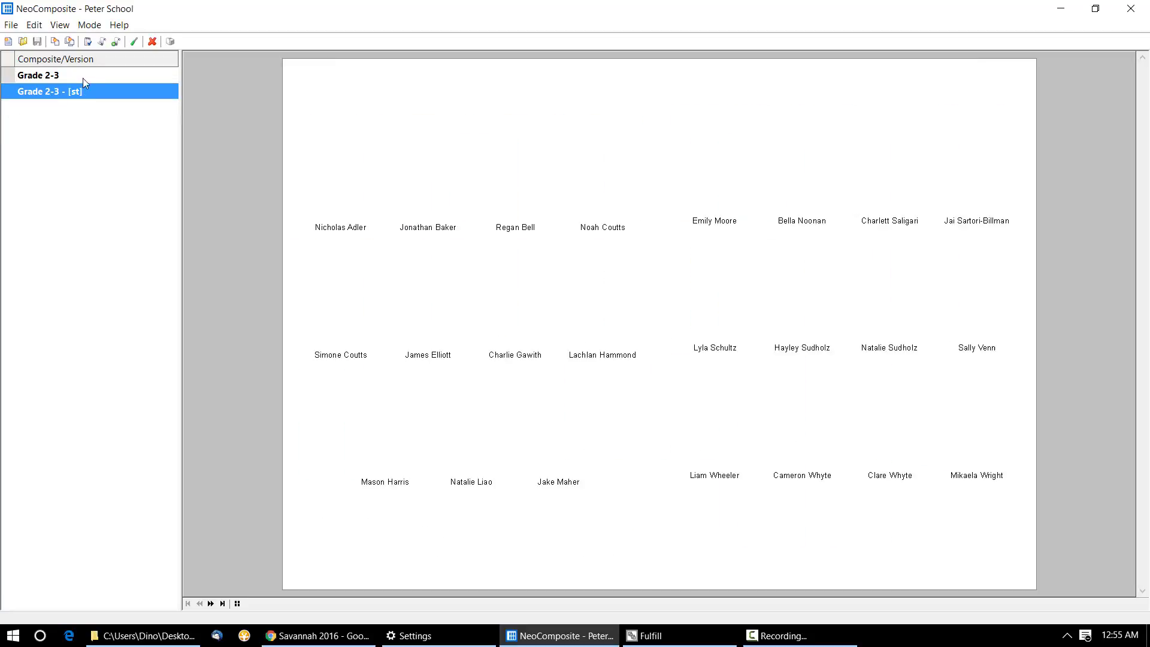
click(82, 76)
click(83, 93)
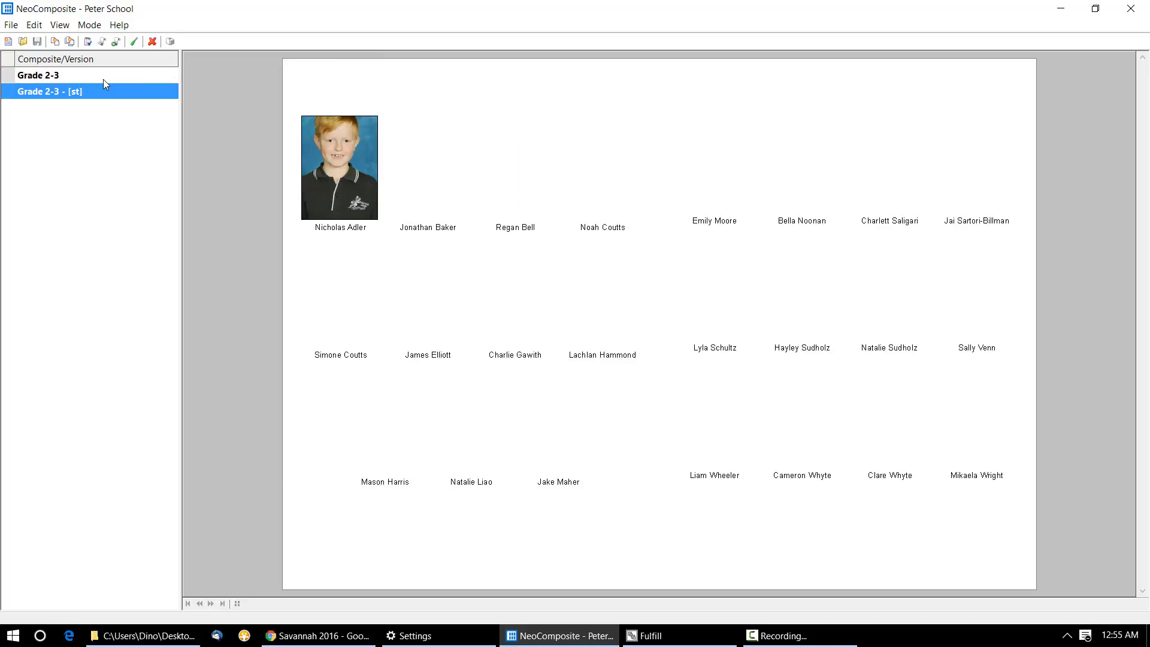
click(152, 42)
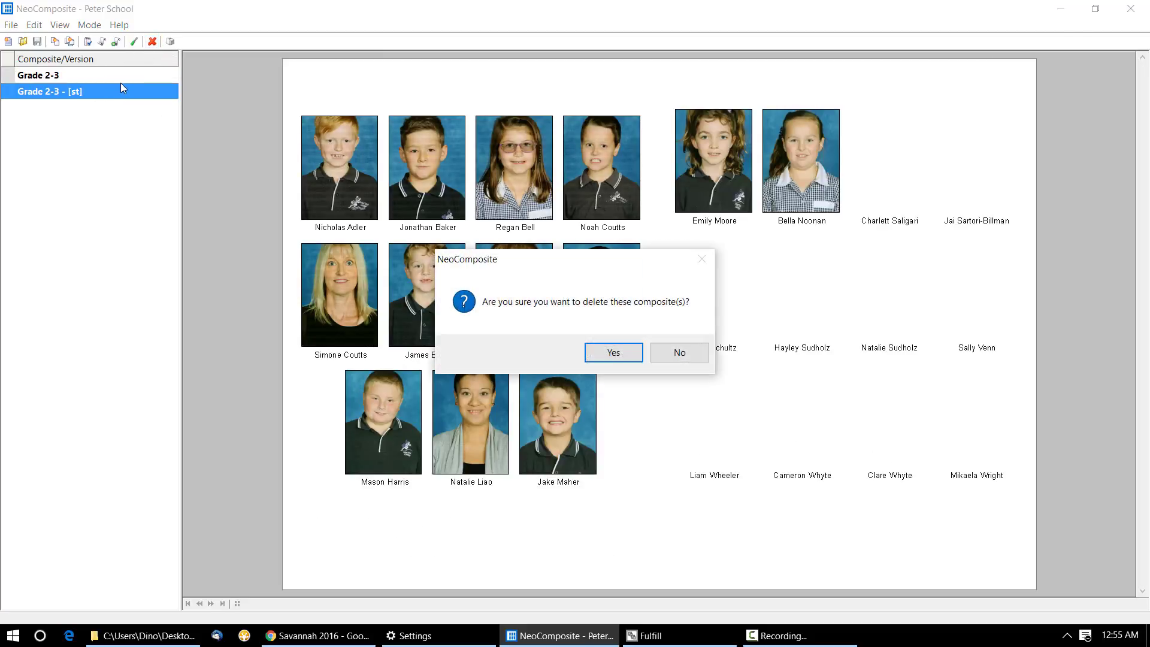
click(614, 353)
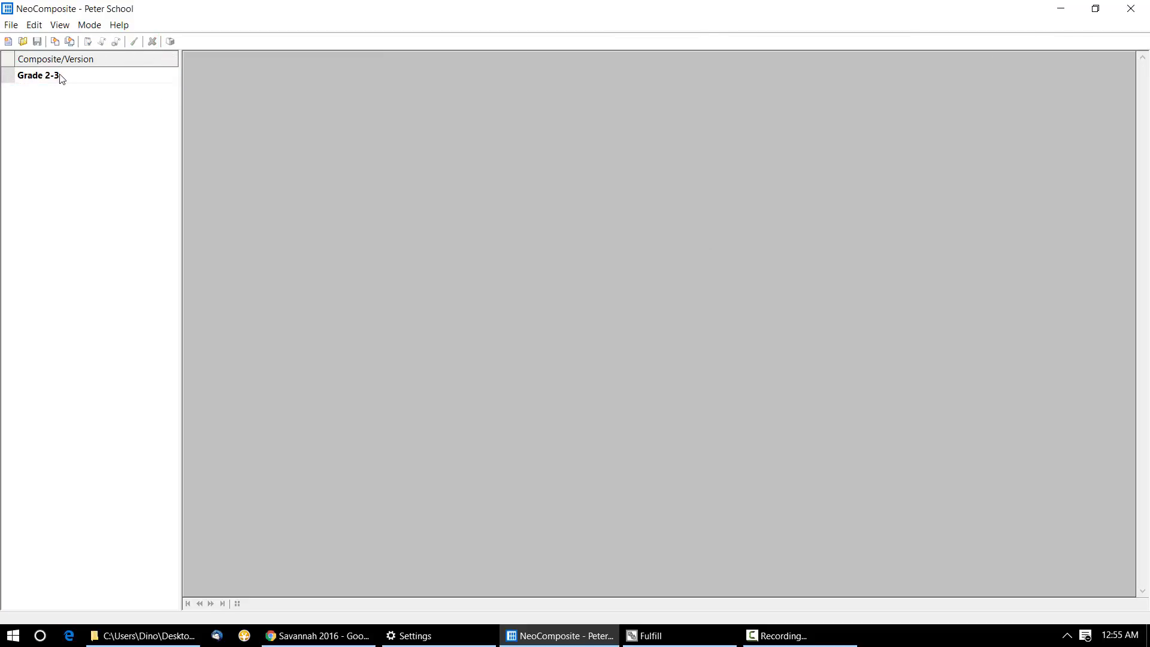
Add the Grade 3-4, Grade 5-6 and Grade F-1 folders to the remaining composite and give it a subtype beginning with "yea"
click(84, 77)
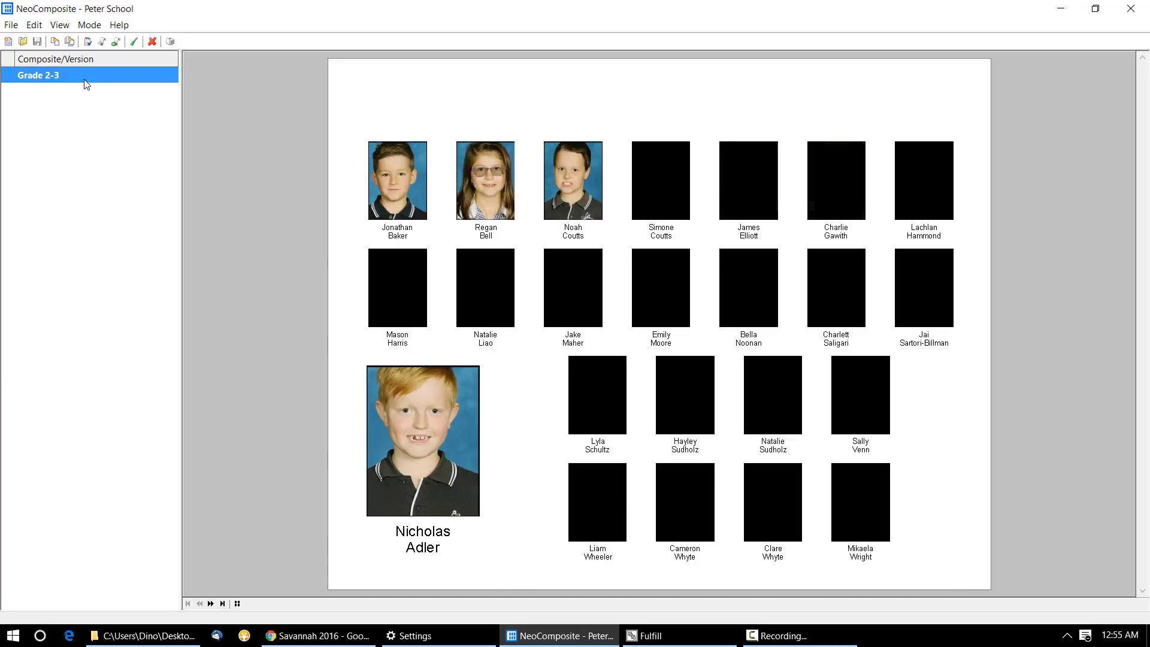
click(88, 43)
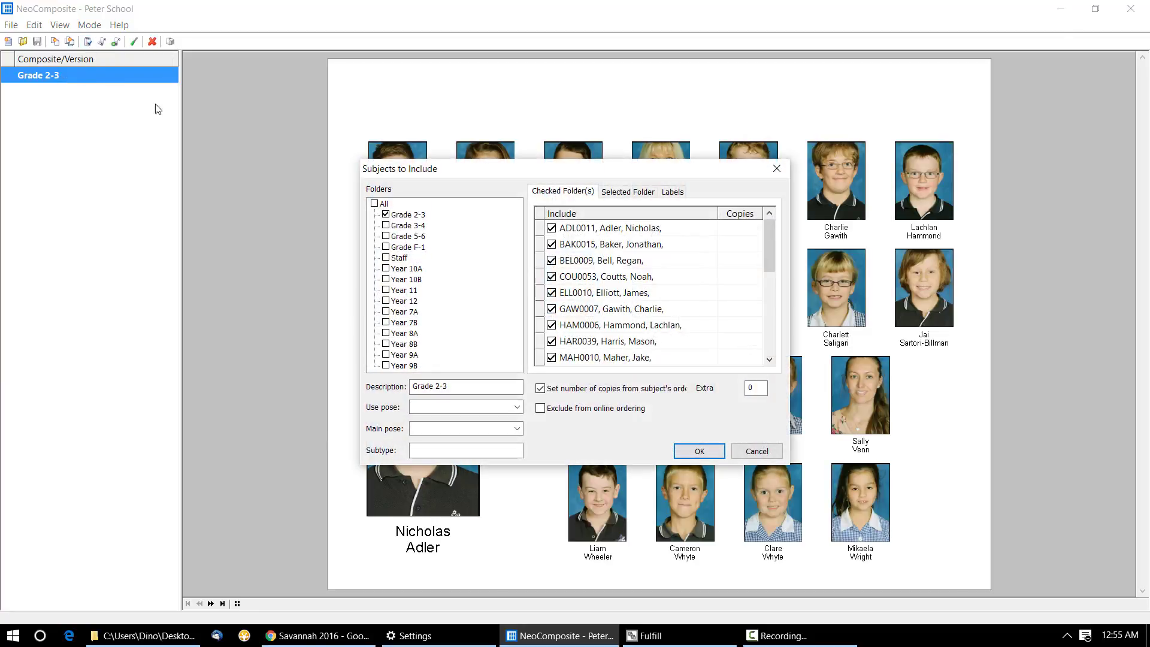
click(386, 225)
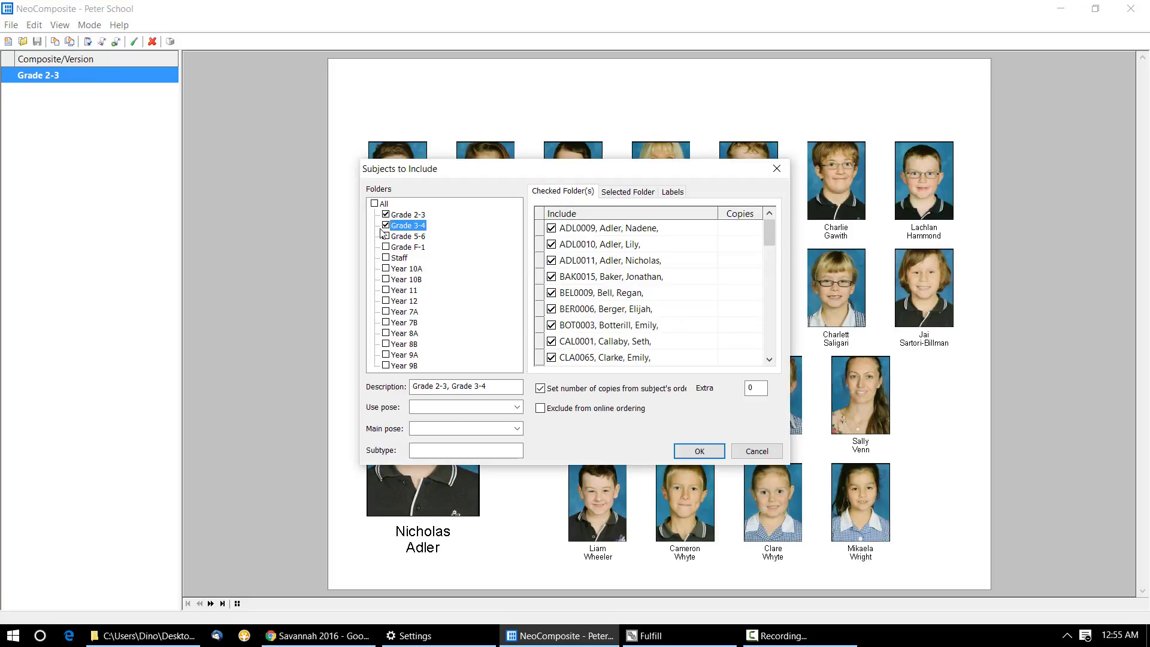
click(386, 236)
click(386, 247)
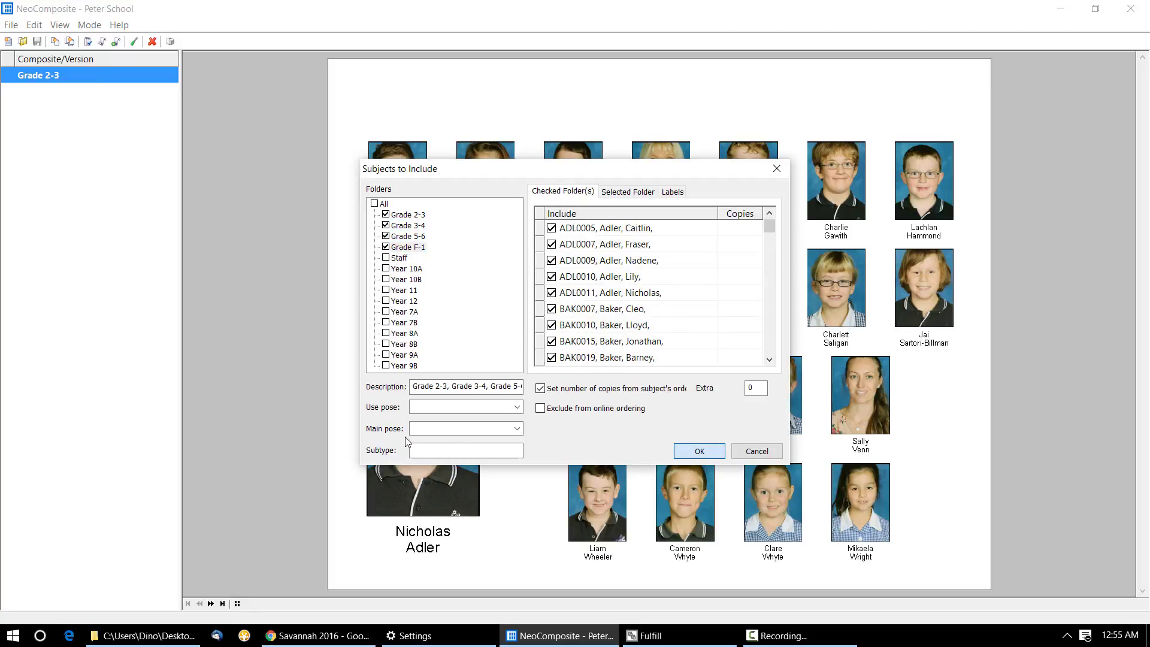
click(433, 450)
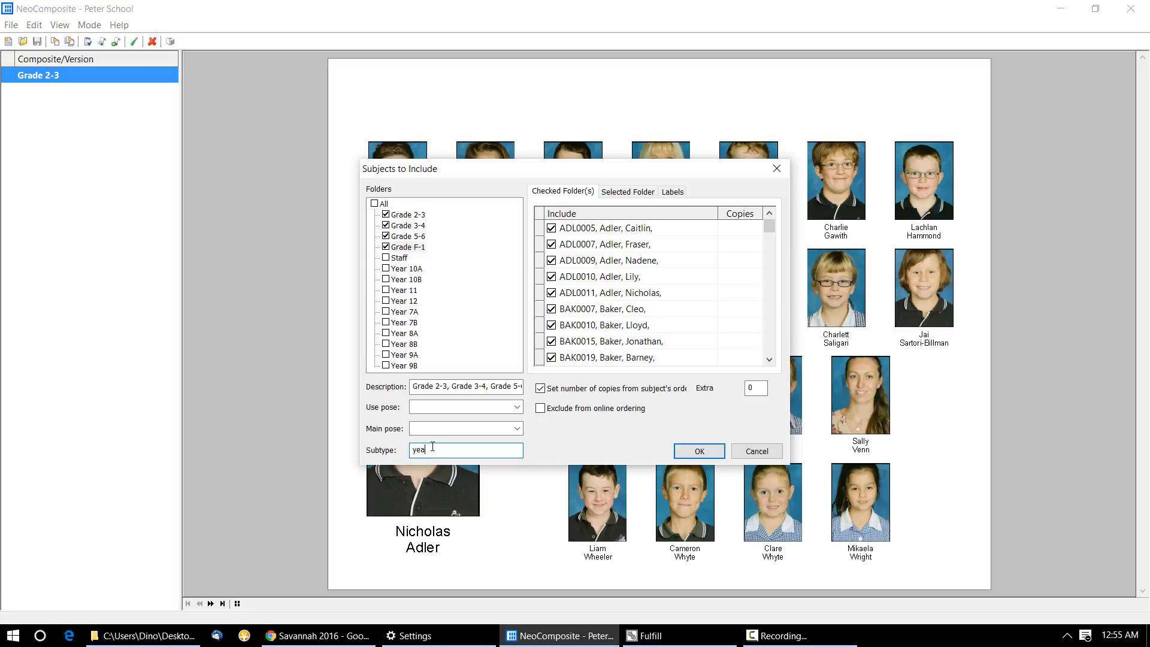
click(695, 453)
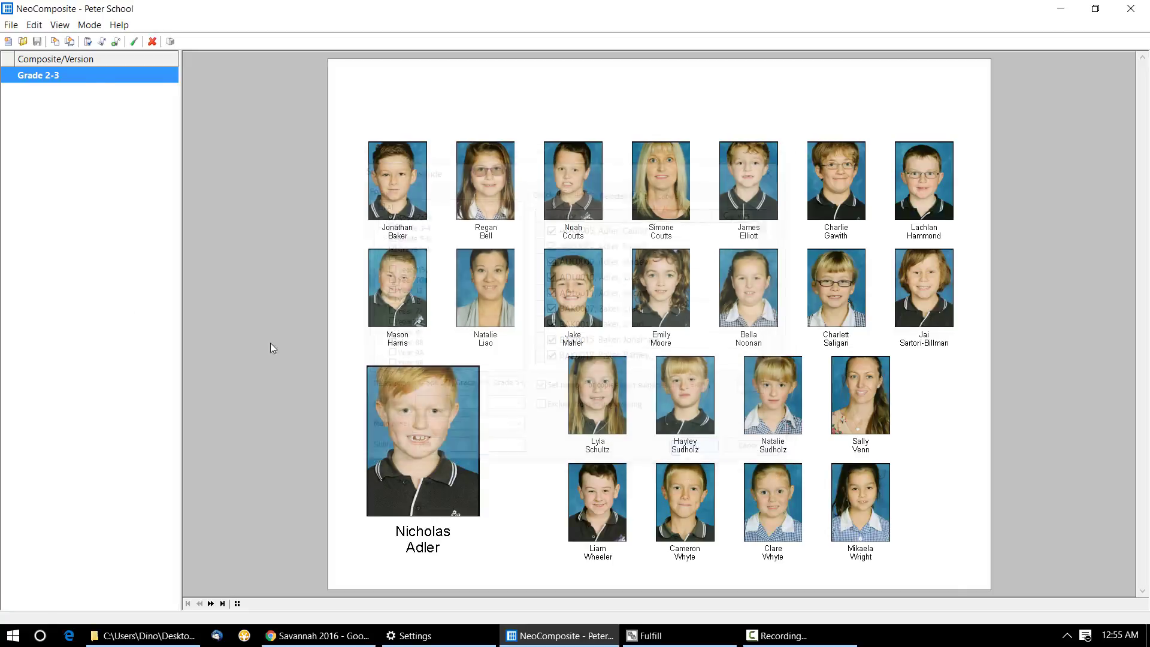
Create a new composite for the Grade 2-3 folder using the Design1Rot page template and the BlockA subject block
click(55, 42)
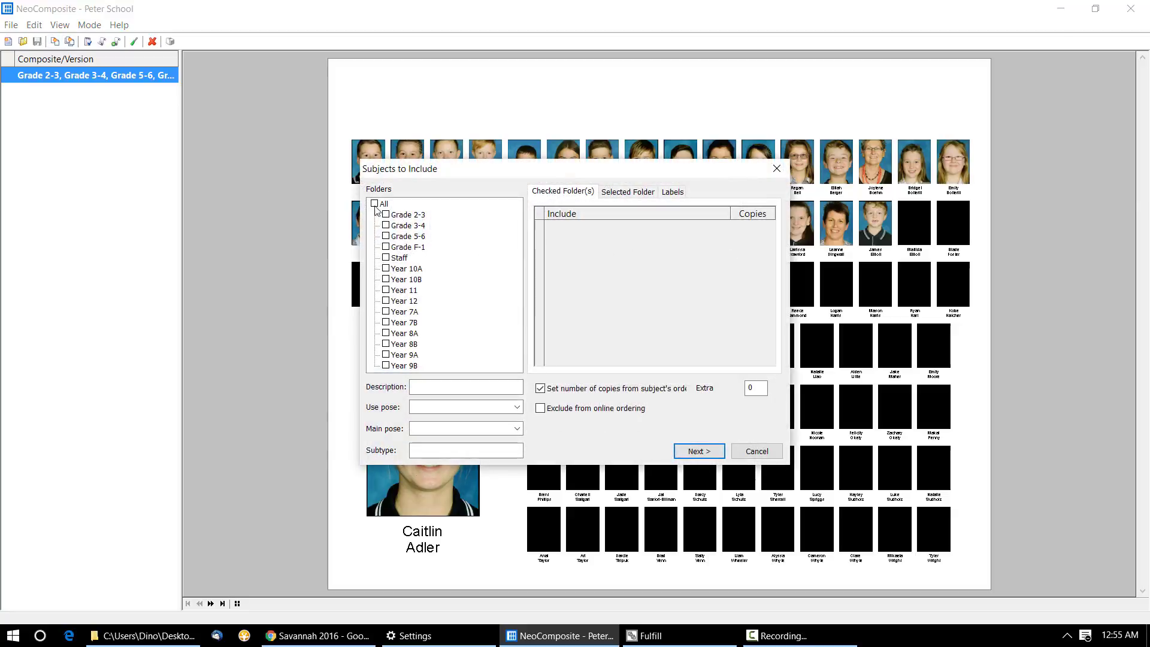
click(385, 215)
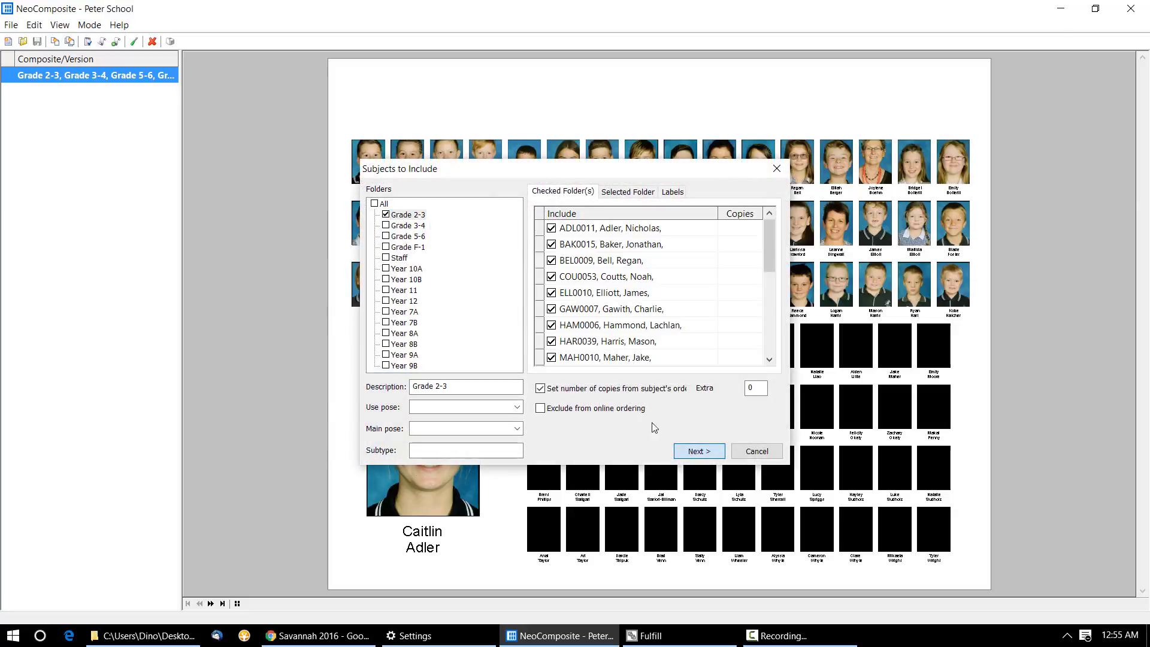
click(699, 451)
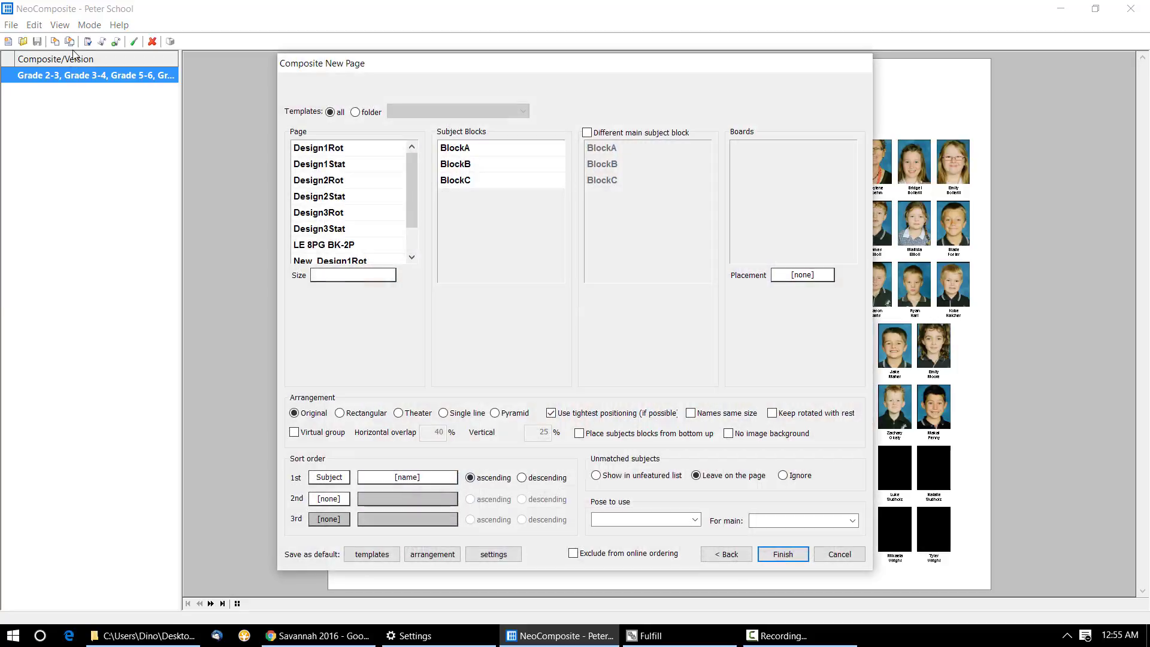
click(348, 148)
click(491, 150)
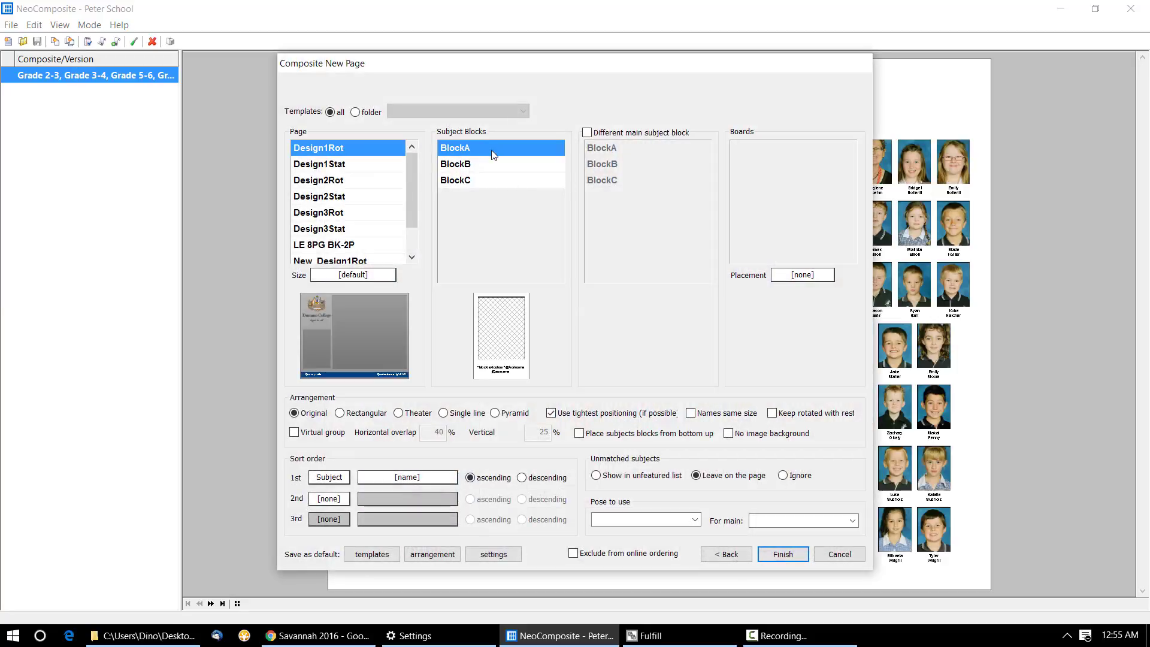
click(782, 555)
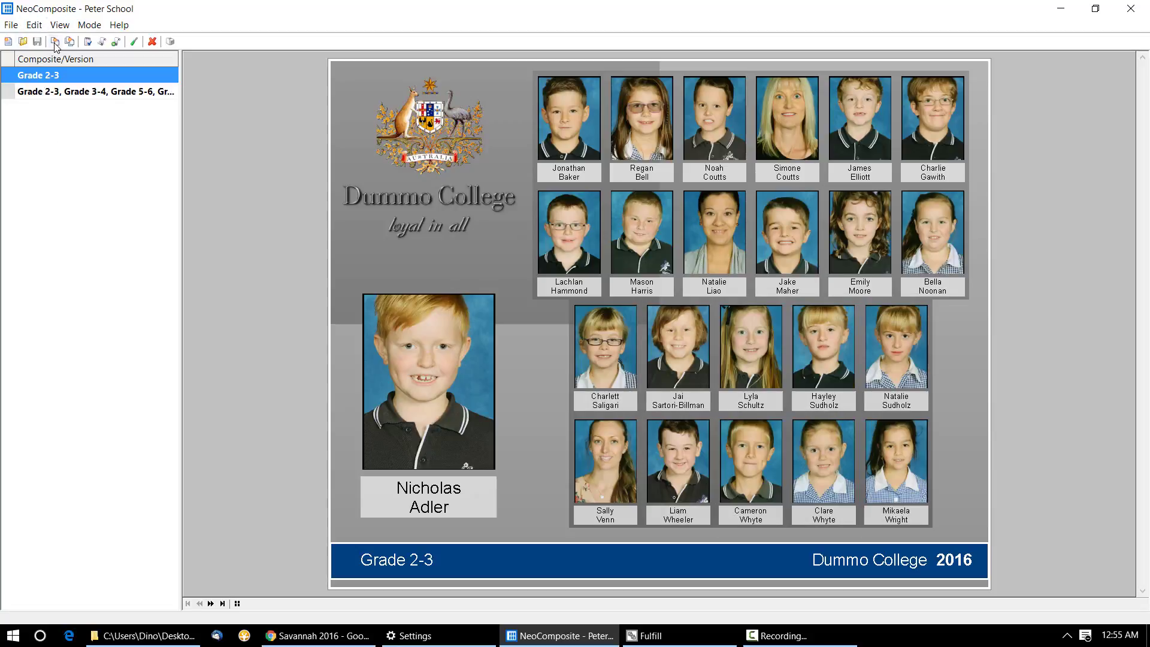
Change the description of the multi-grade composite to "Year Level"
click(58, 91)
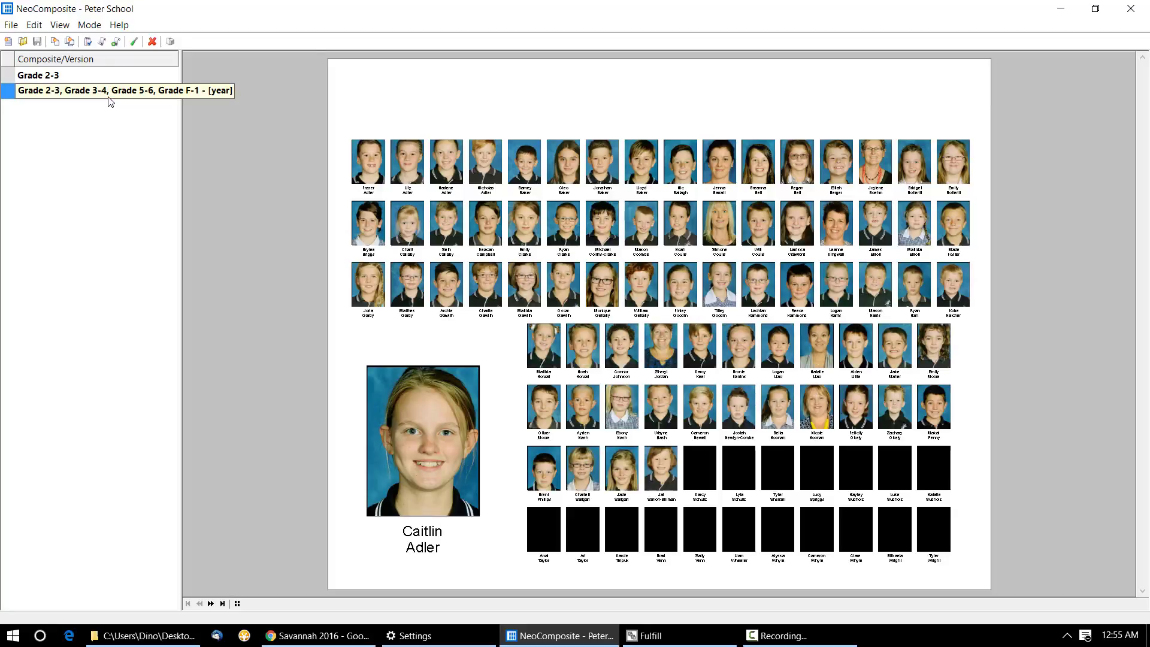
click(88, 42)
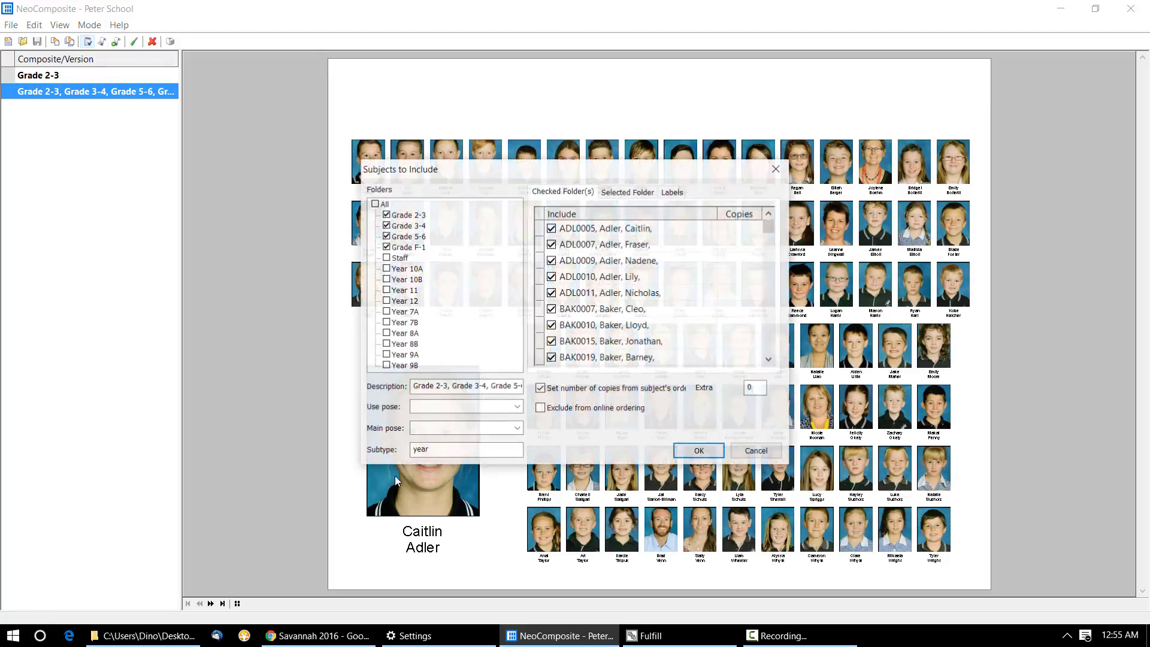
click(454, 391)
text(a)
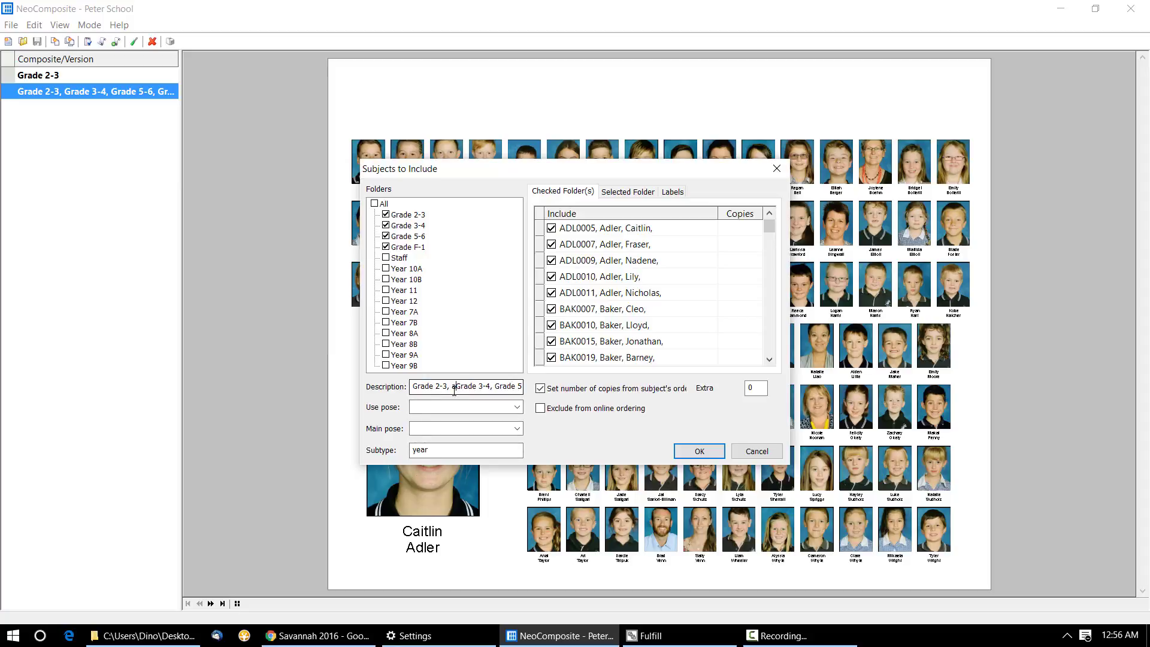
double_click(460, 383)
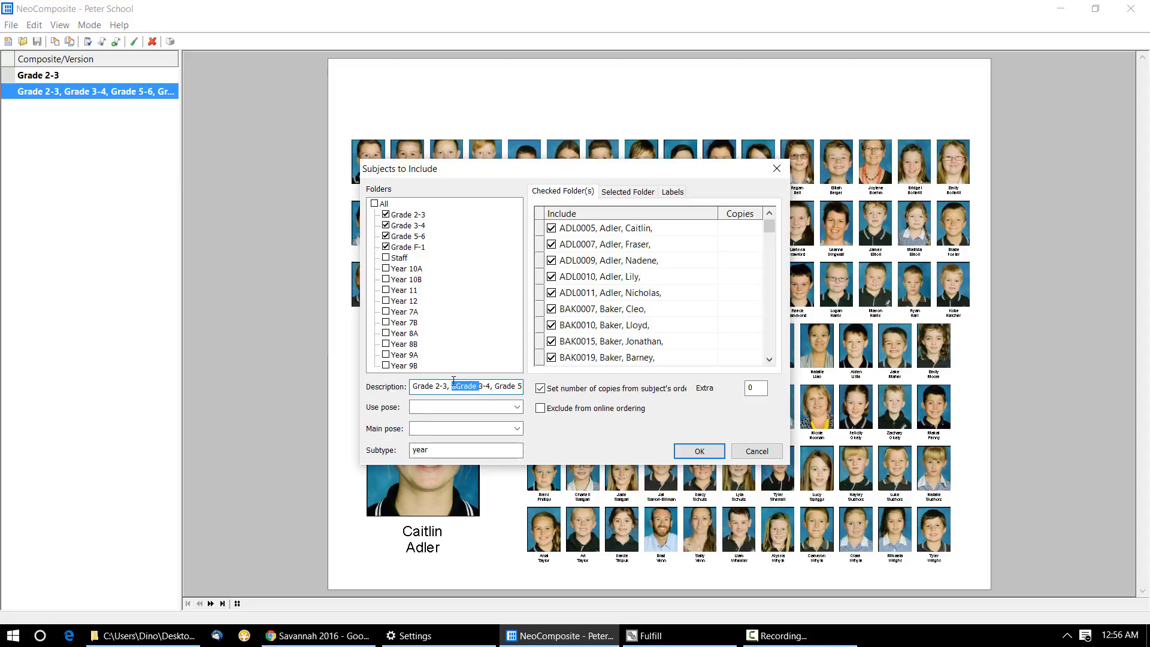
key(ctrl+a)
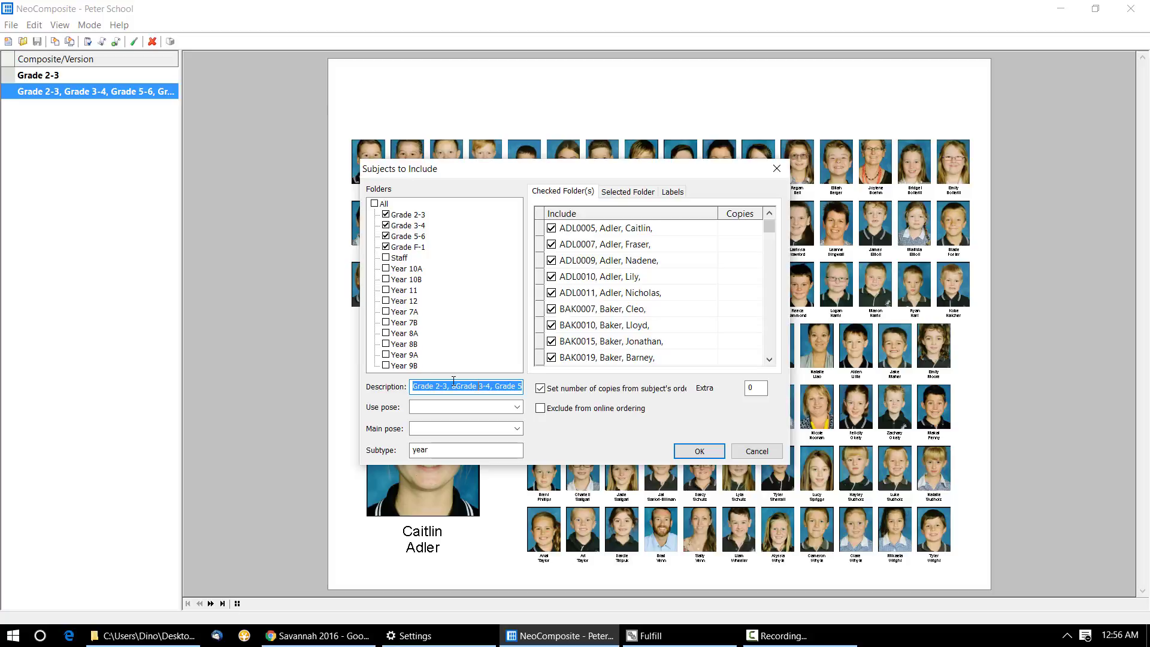
text(Year Level)
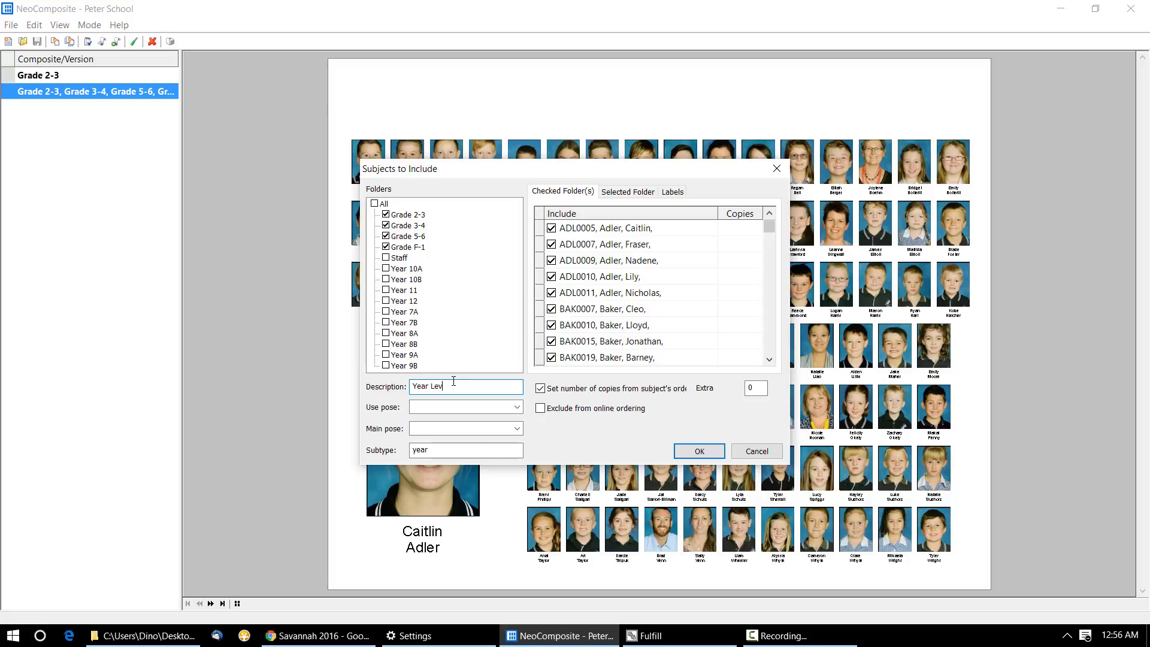
click(695, 452)
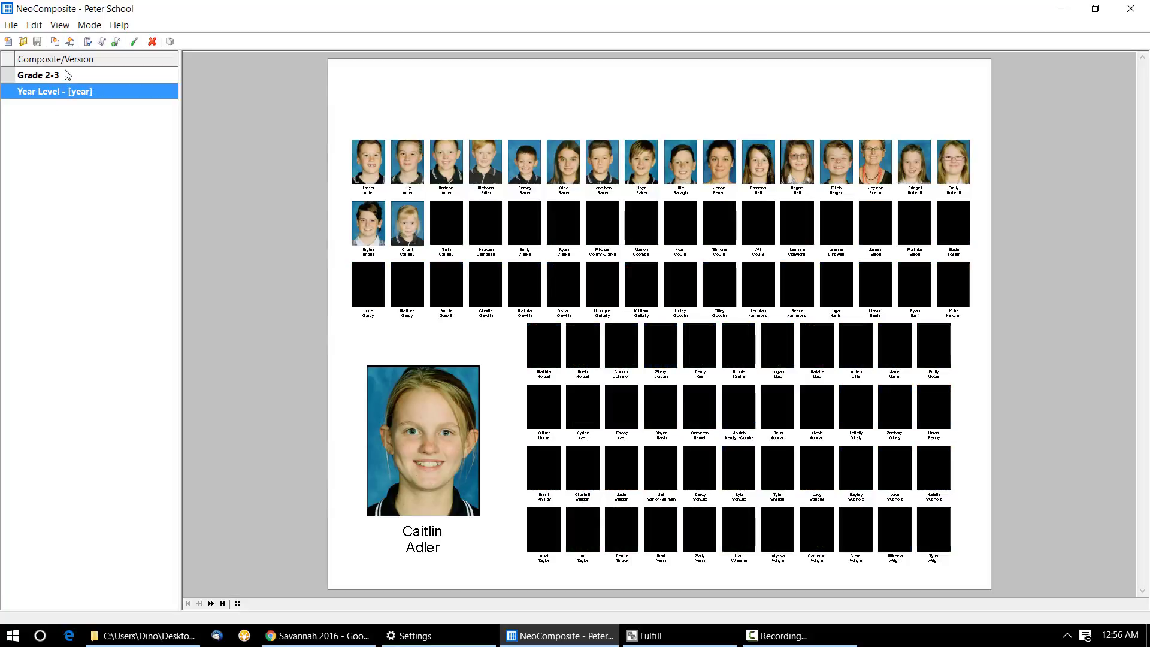
Compare the Grade 2-3 and Year Level composites, ending with Grade 2-3 selected
click(65, 74)
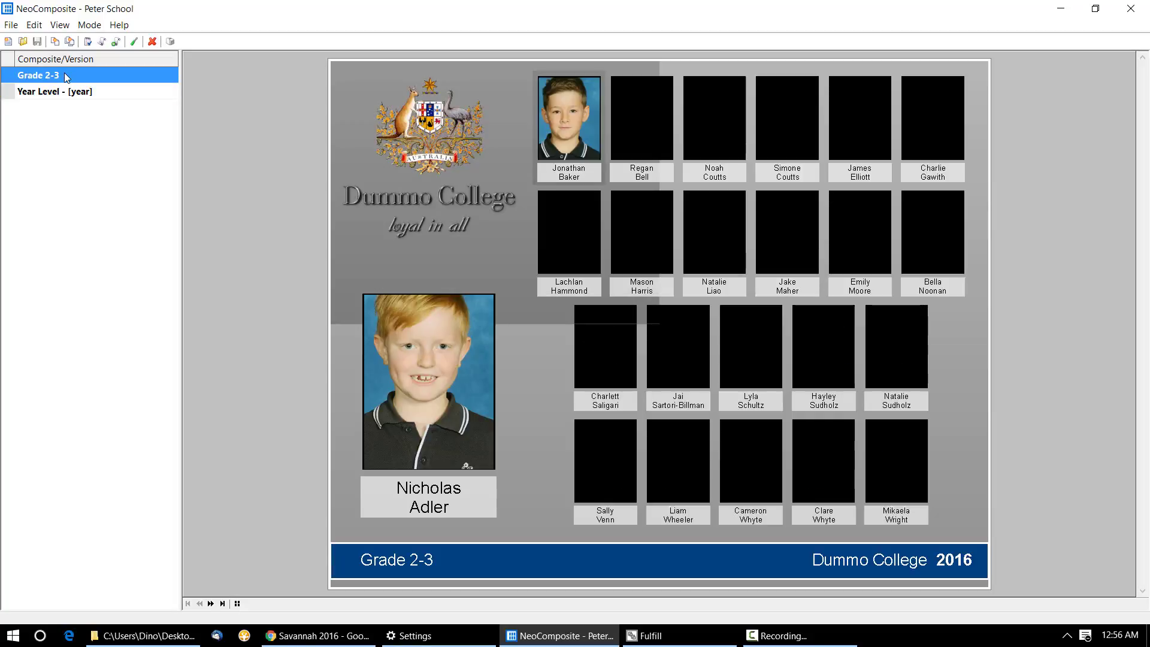
click(67, 92)
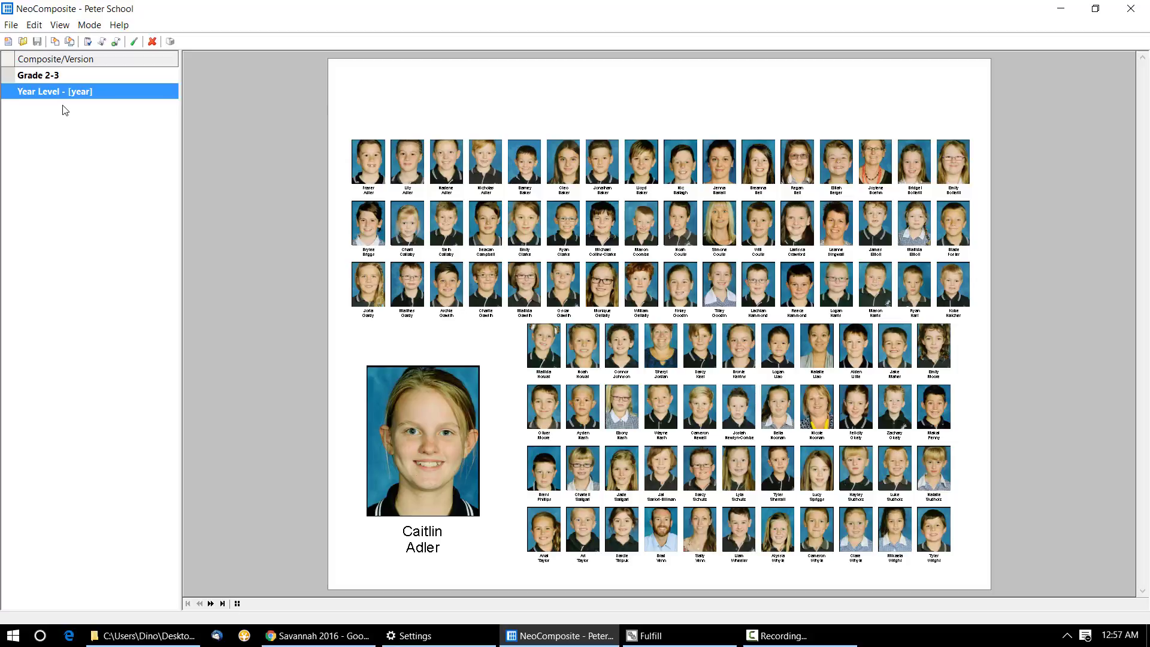
click(75, 73)
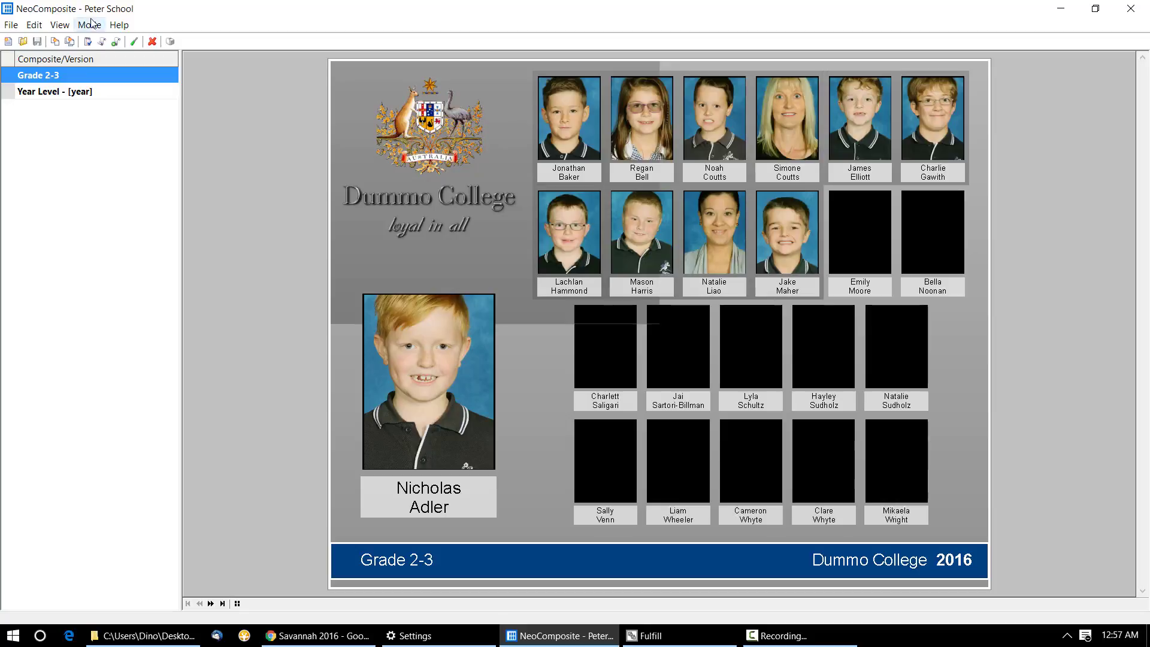
click(115, 45)
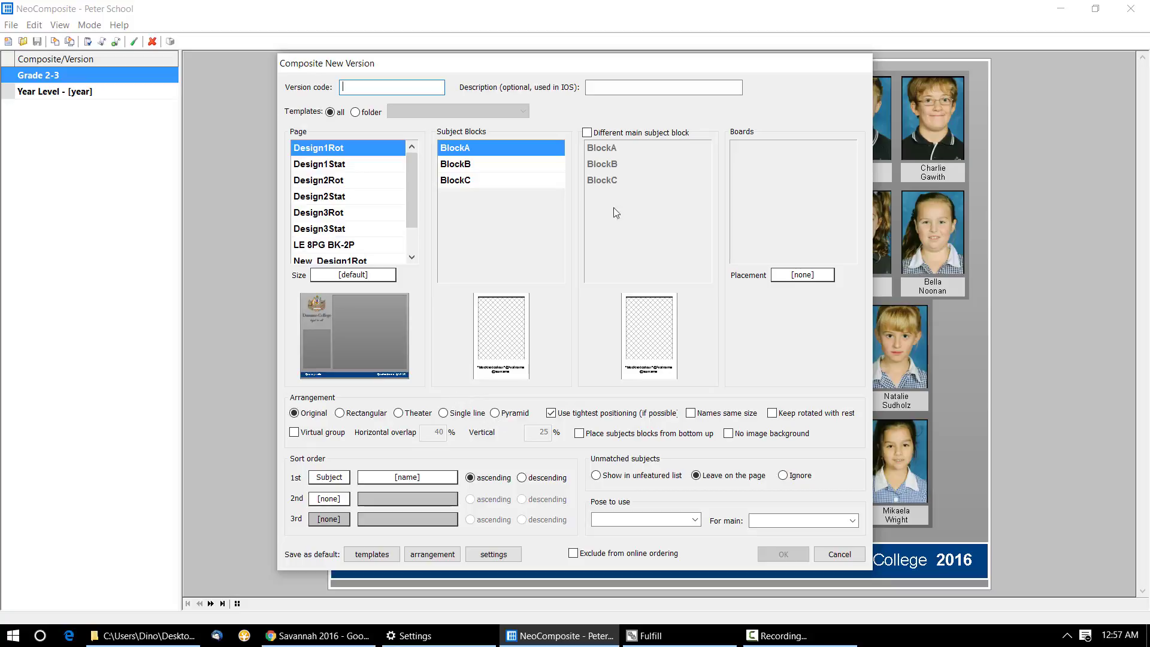
drag(563, 61, 544, 51)
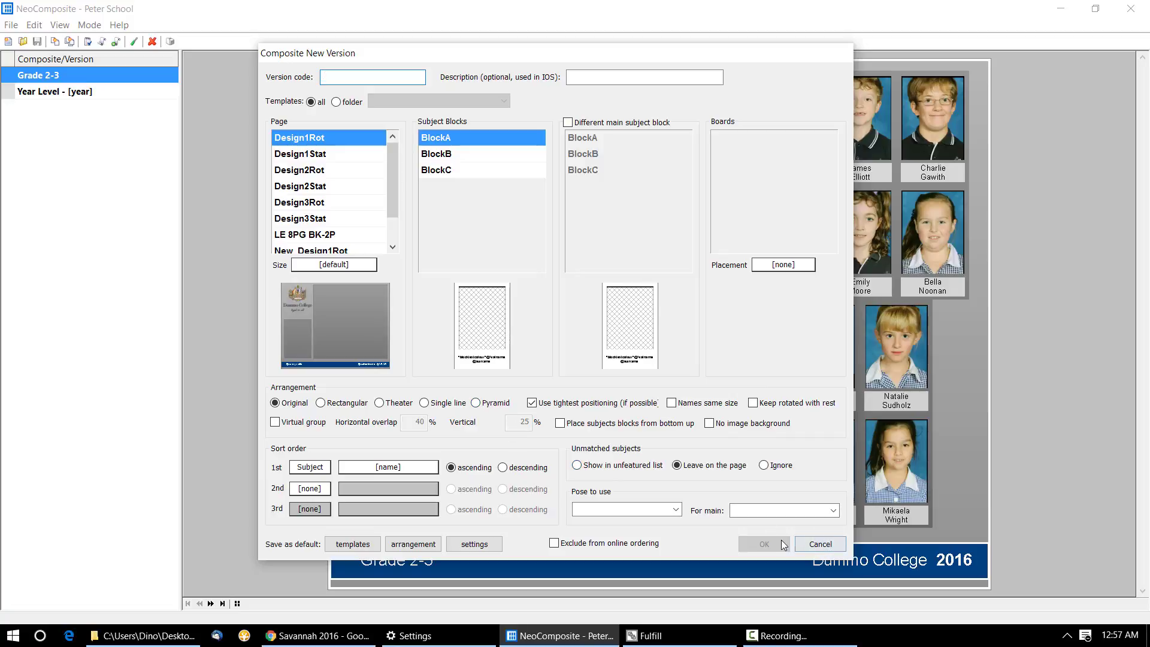
click(820, 544)
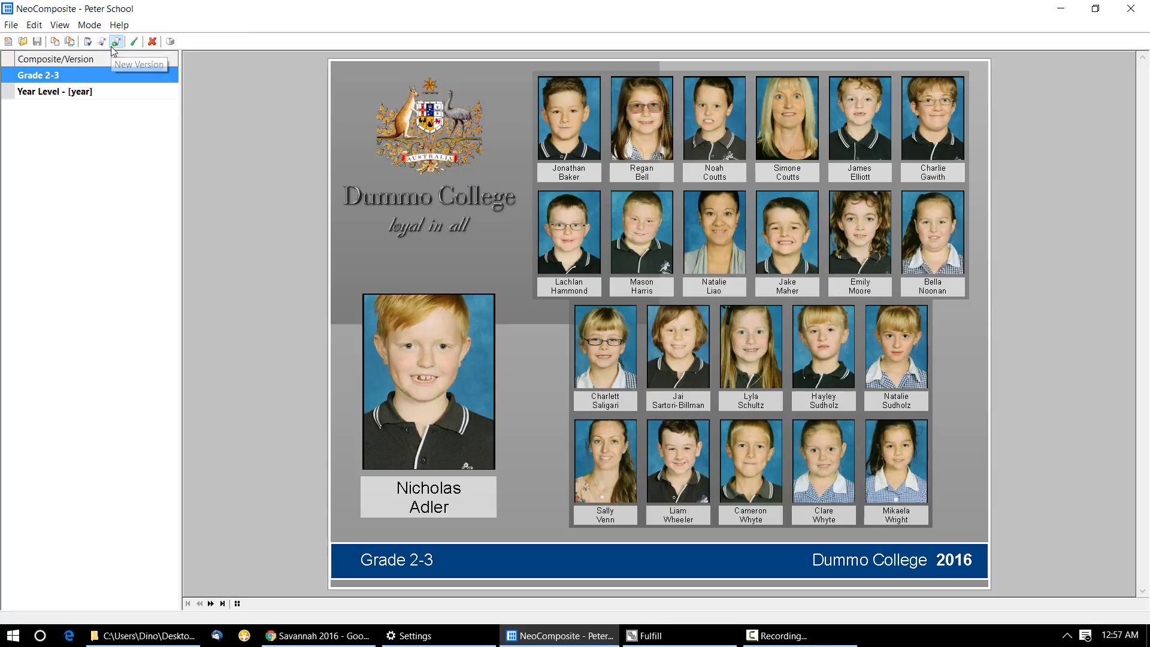
Add a version "ver1" to the Grade 2-3 composite using the Orig_Design1Rot page and BlockC, and preview it
click(115, 42)
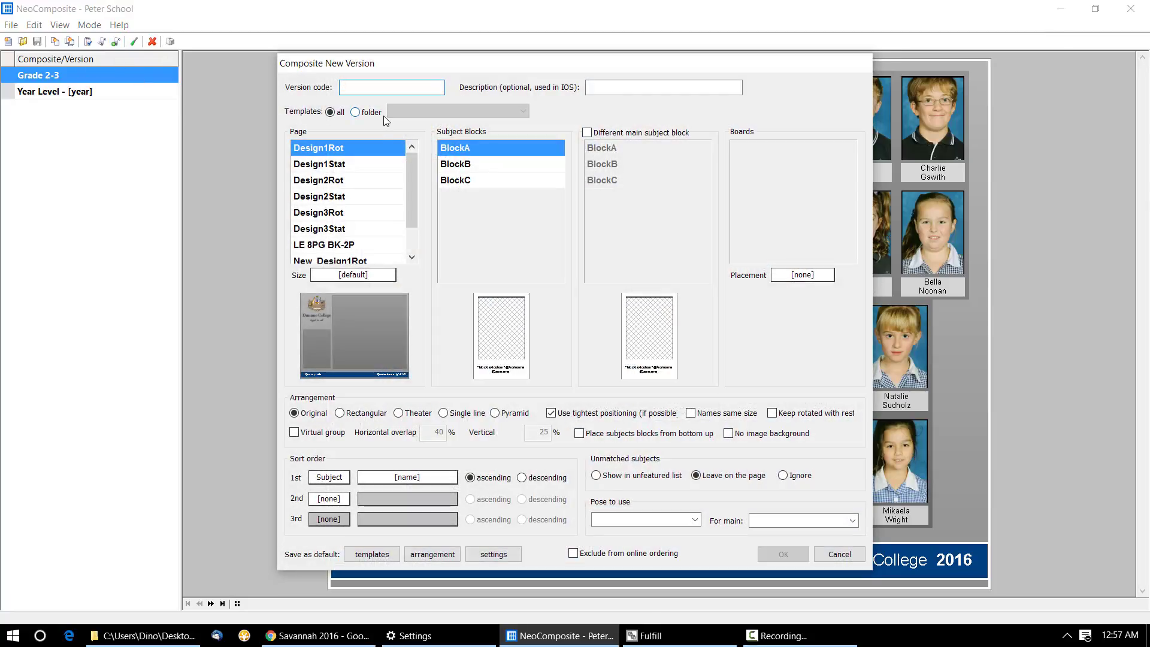
text(ver)
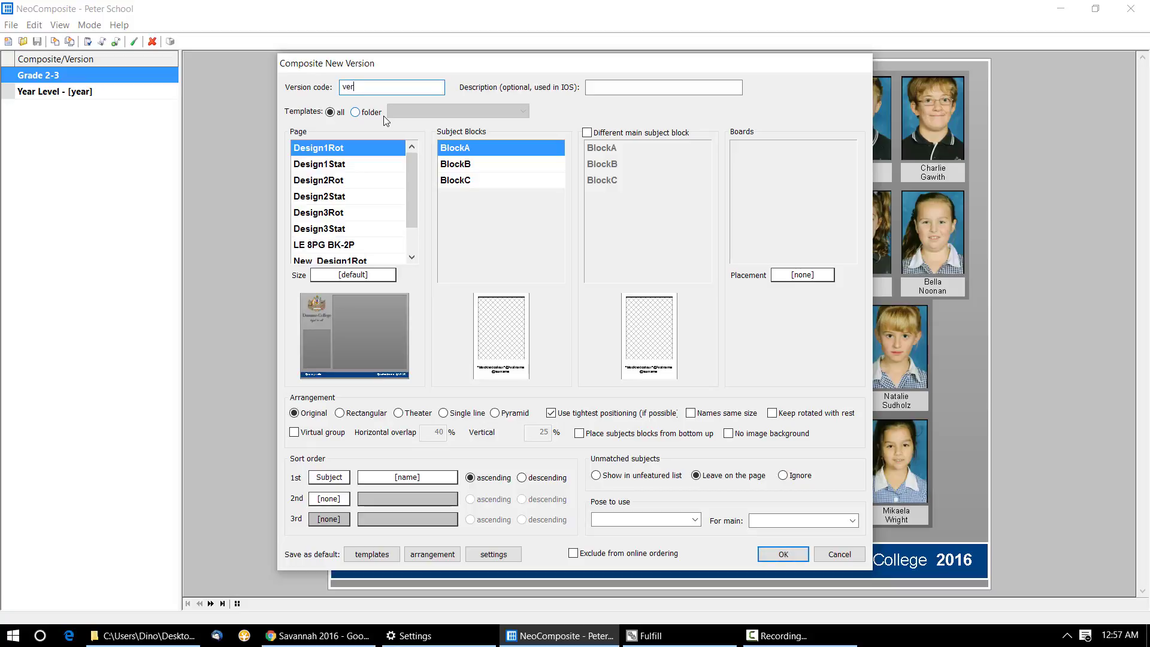
text(1)
scroll(417, 234, down, 1)
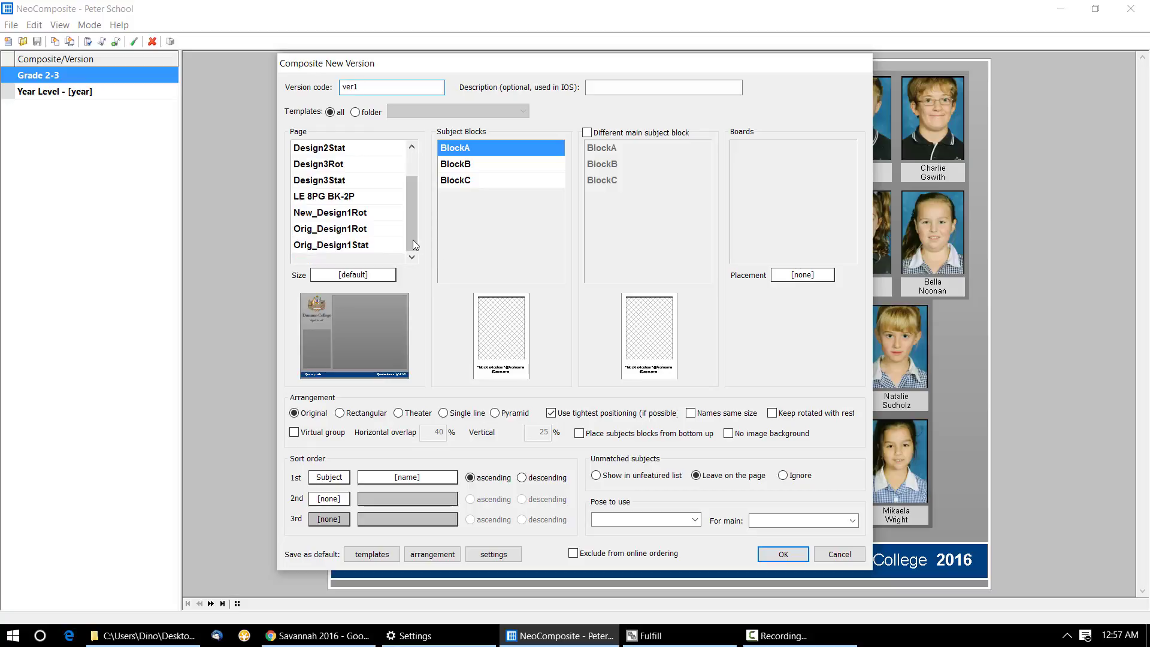
click(352, 227)
click(470, 181)
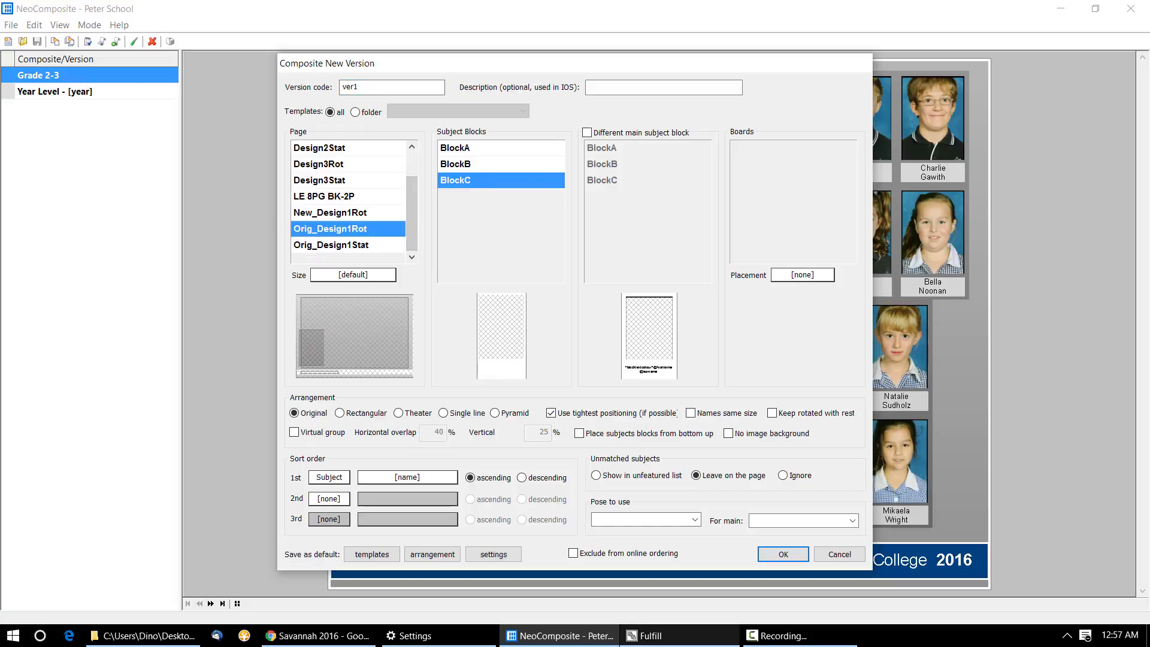
click(777, 555)
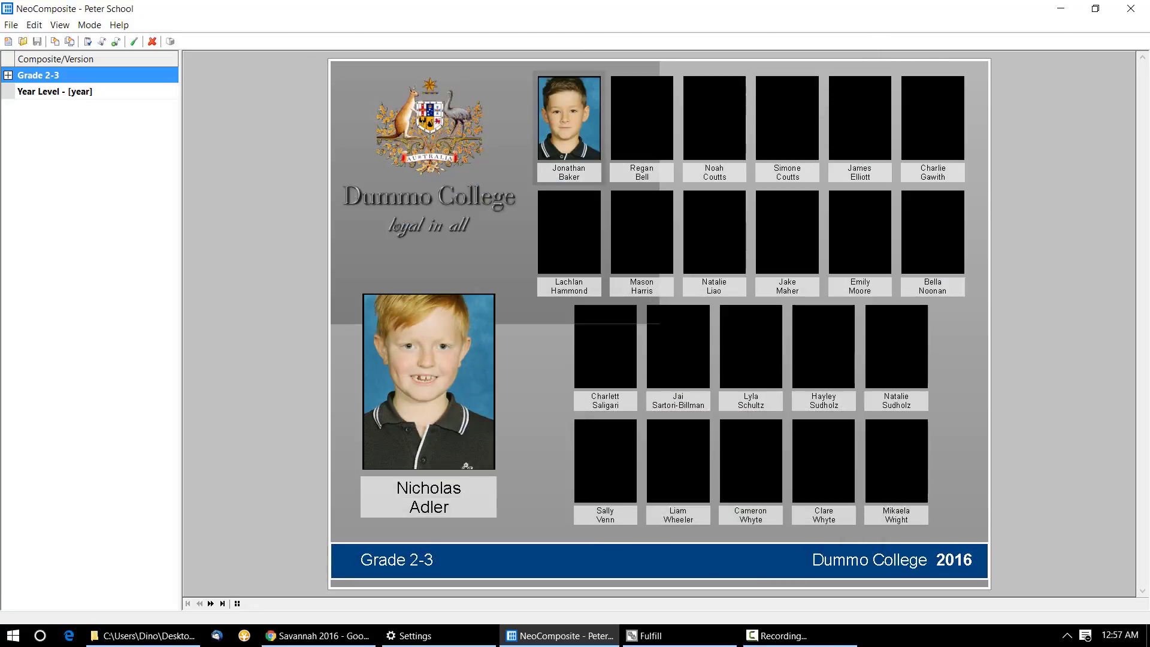
click(8, 76)
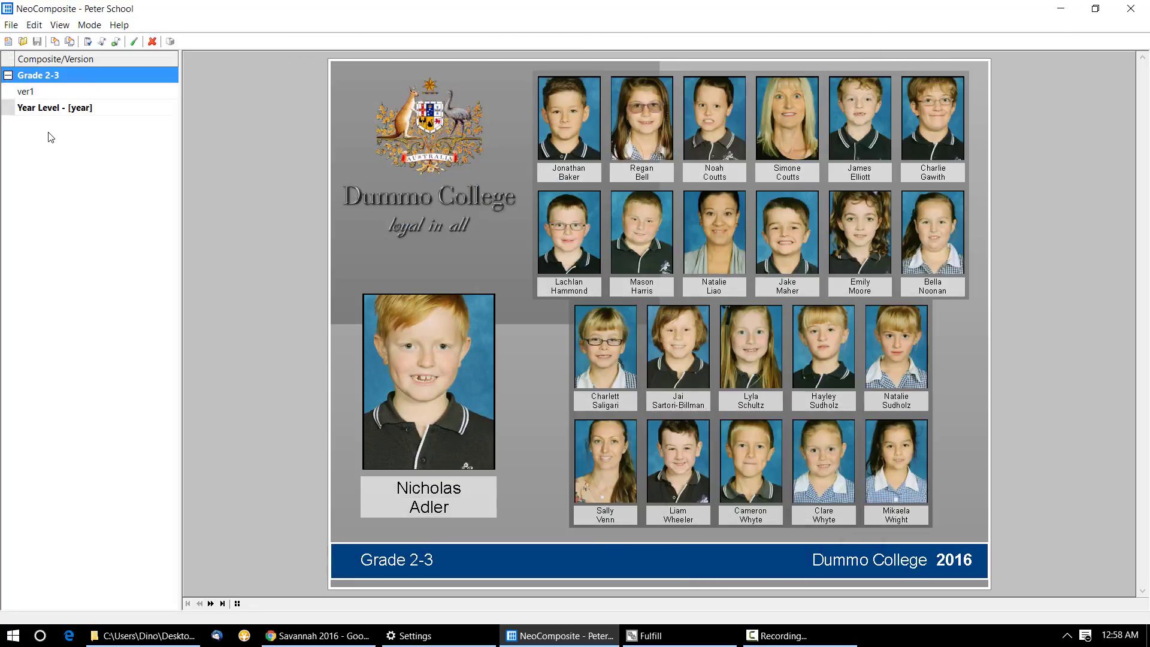
click(61, 91)
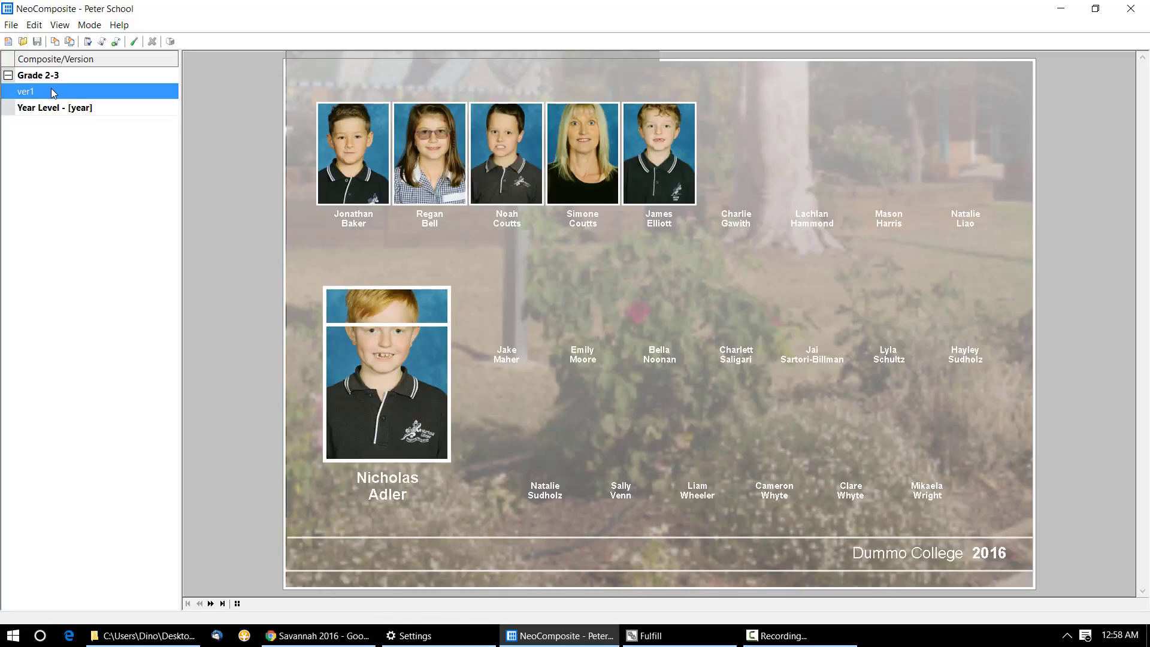
Add a Grade 2-3 version "ver2" with the Orig_Design1Stat page, BlockC and Pyramid arrangement, and preview it beside ver1
click(108, 75)
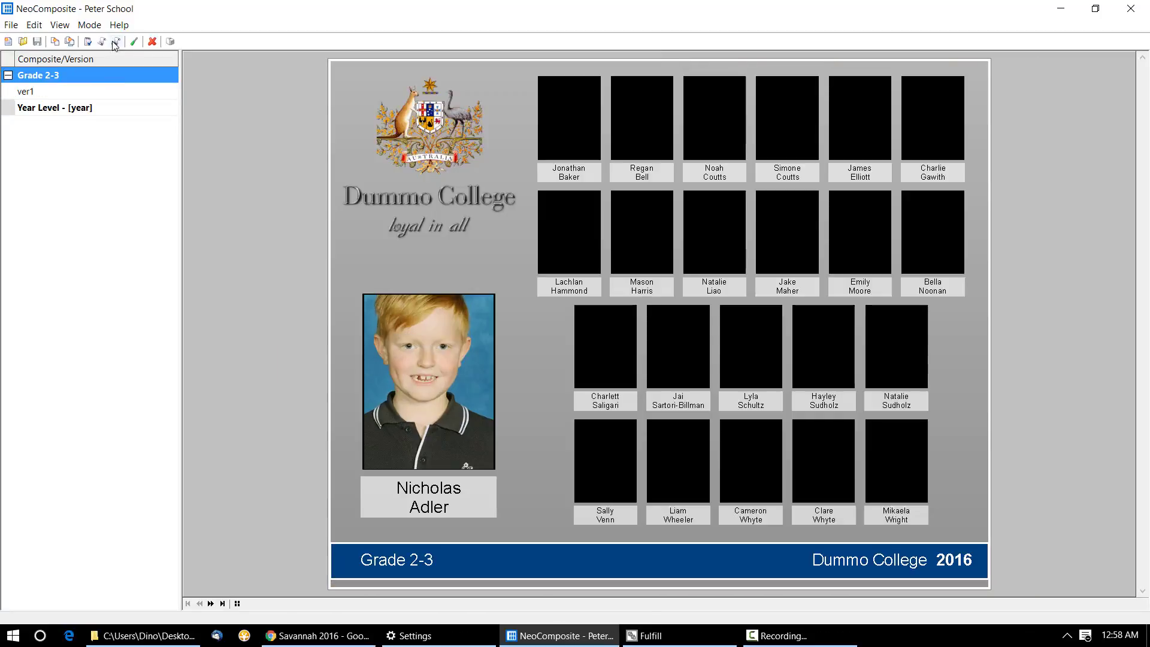
click(116, 42)
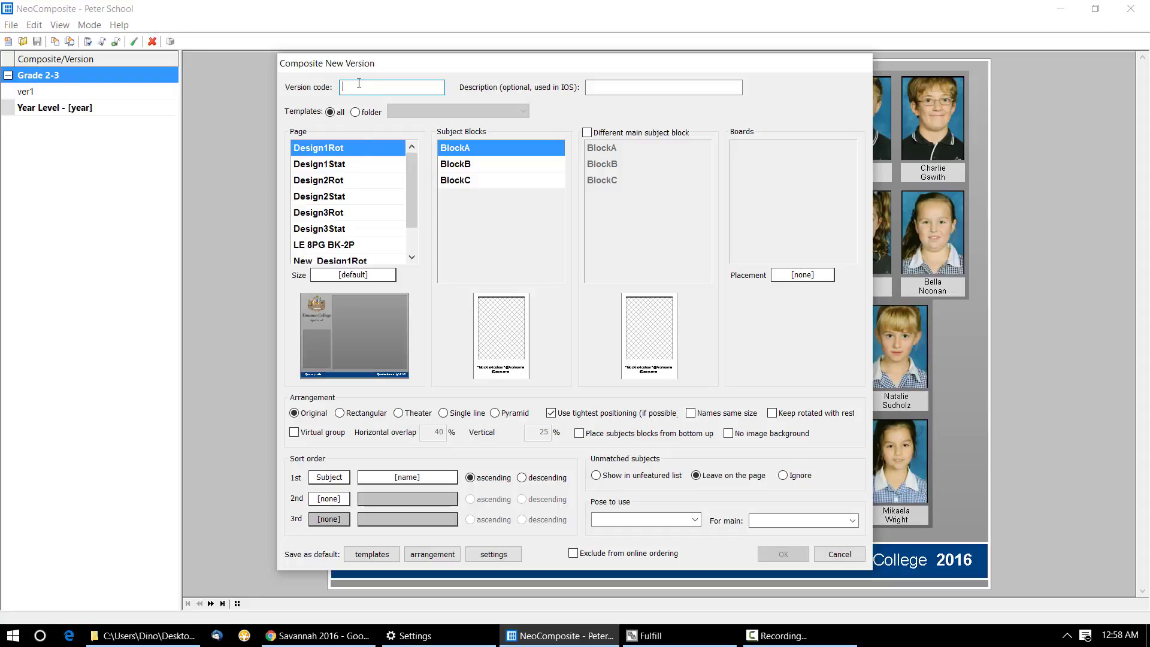
text(ver2)
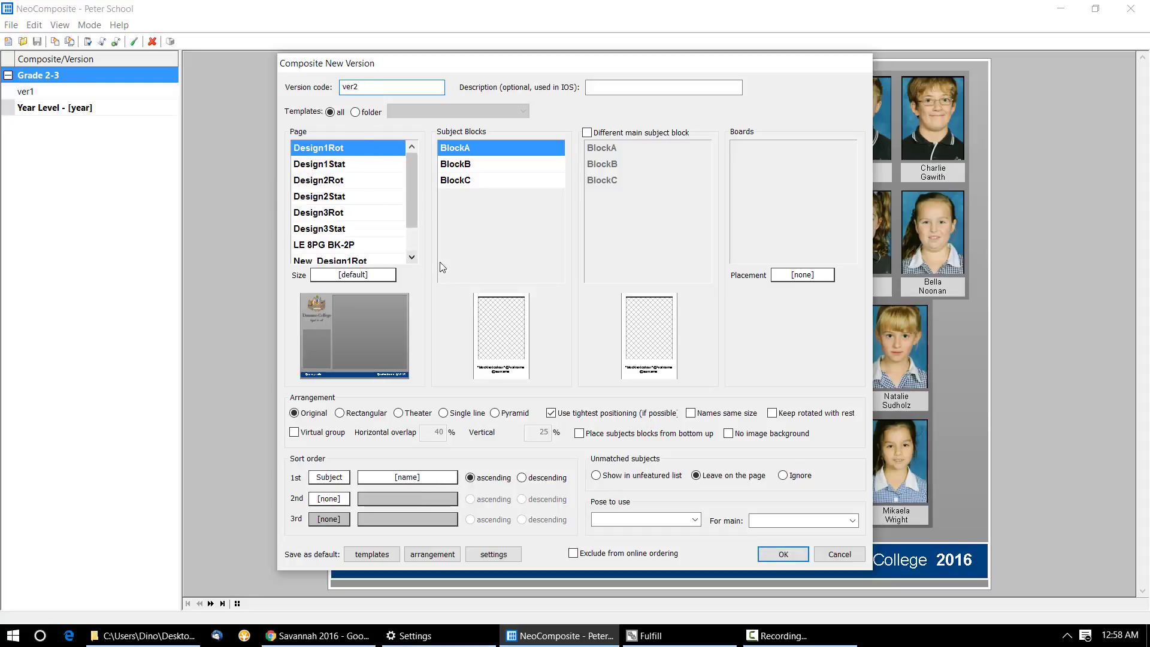
scroll(414, 248, down, 1)
click(335, 245)
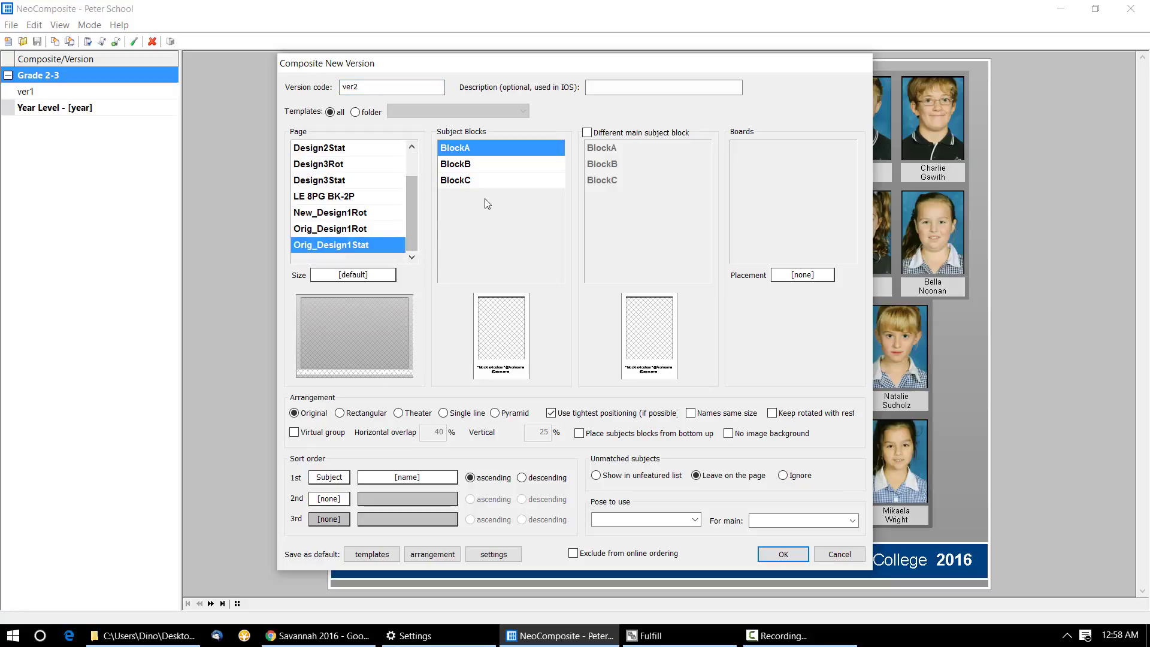
click(484, 179)
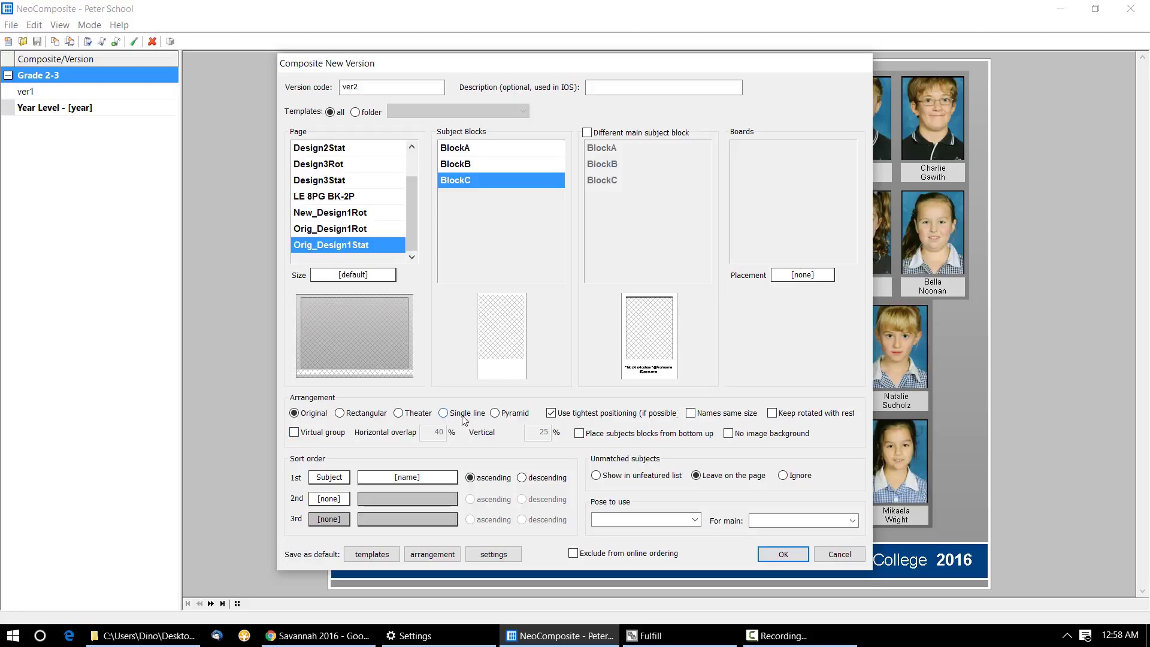
click(501, 417)
click(783, 555)
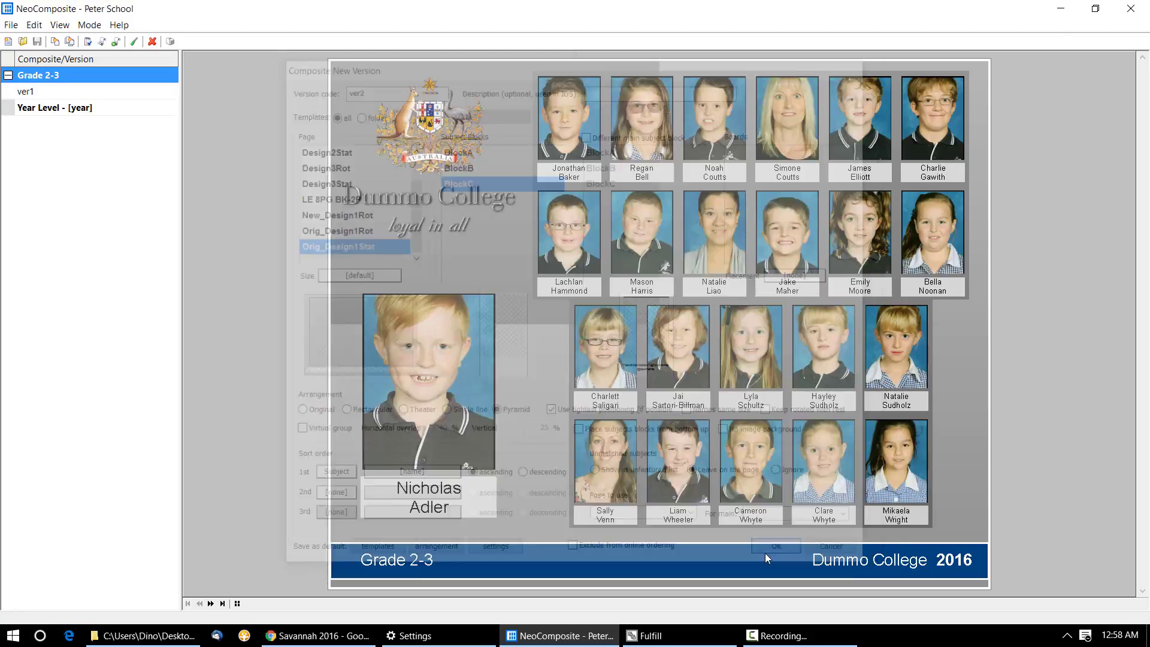
click(65, 90)
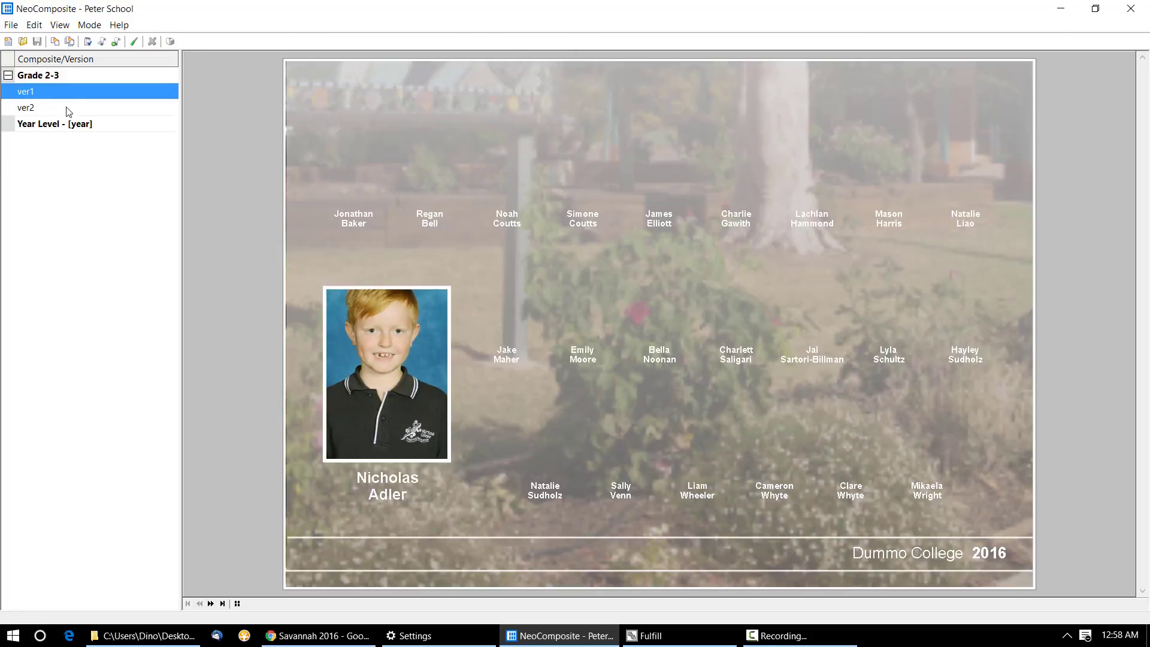
click(67, 109)
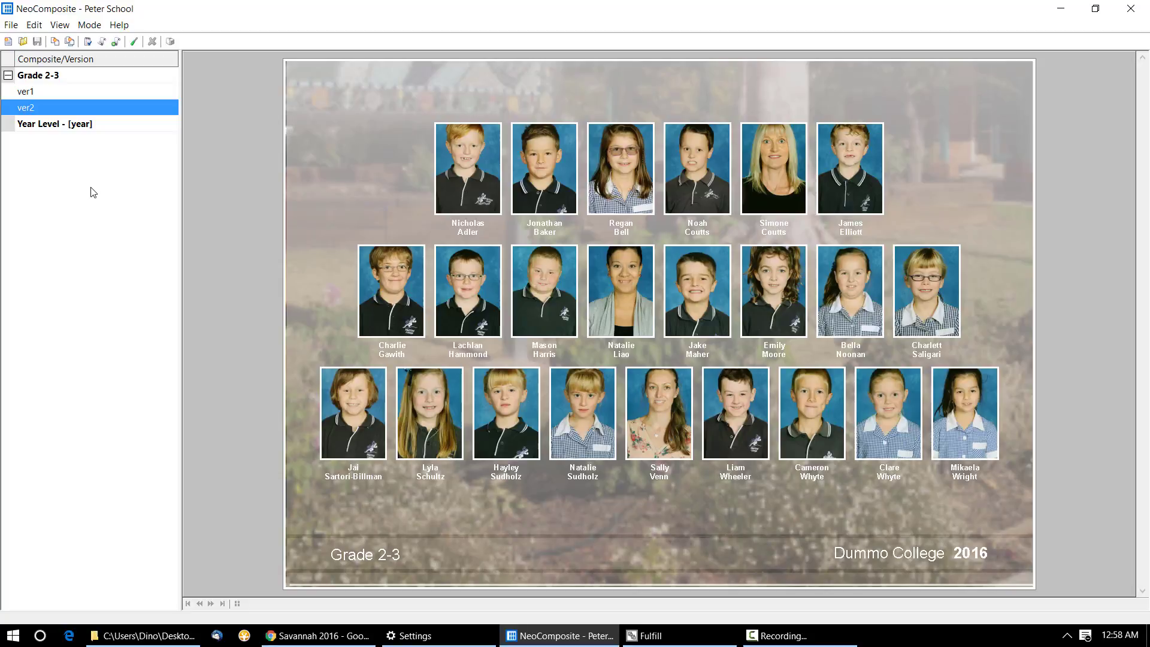
Delete the Grade 2-3 composite with its versions, and delete the Year Level composite
click(56, 77)
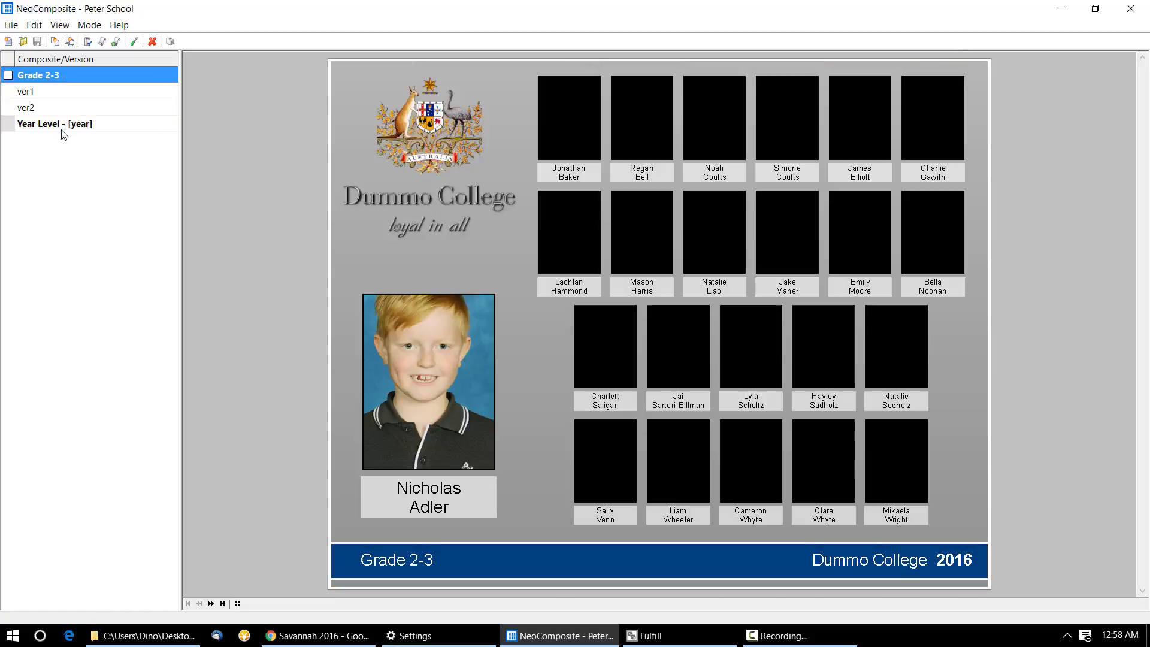
shift+click(62, 128)
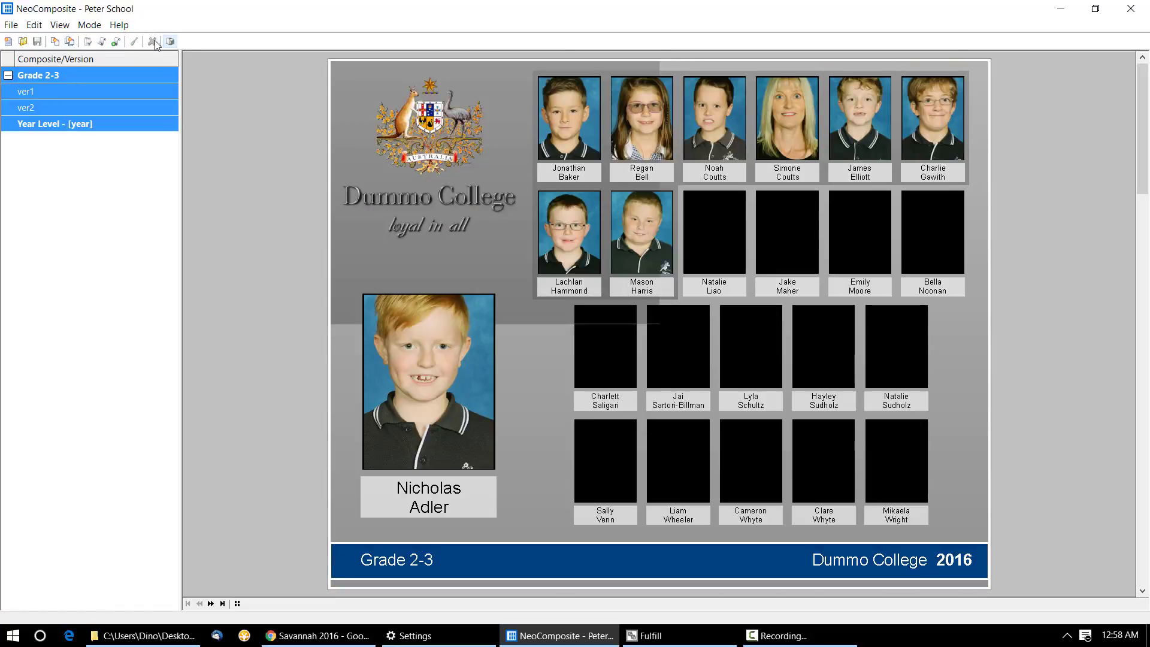
click(79, 78)
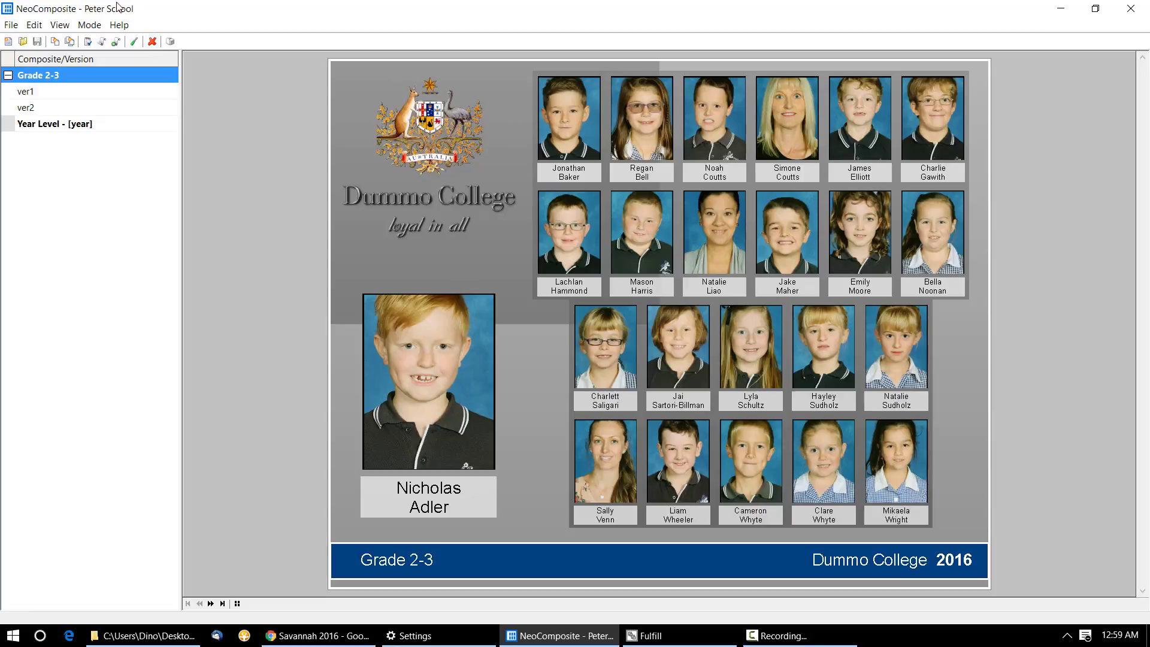
click(152, 41)
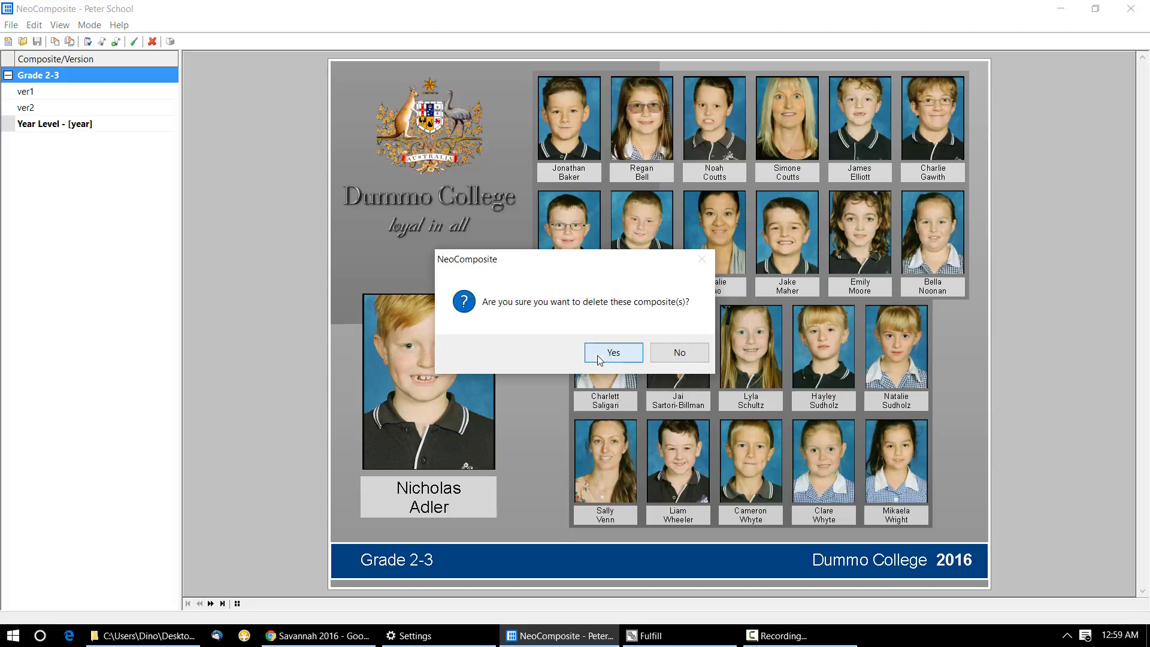
click(598, 355)
click(117, 79)
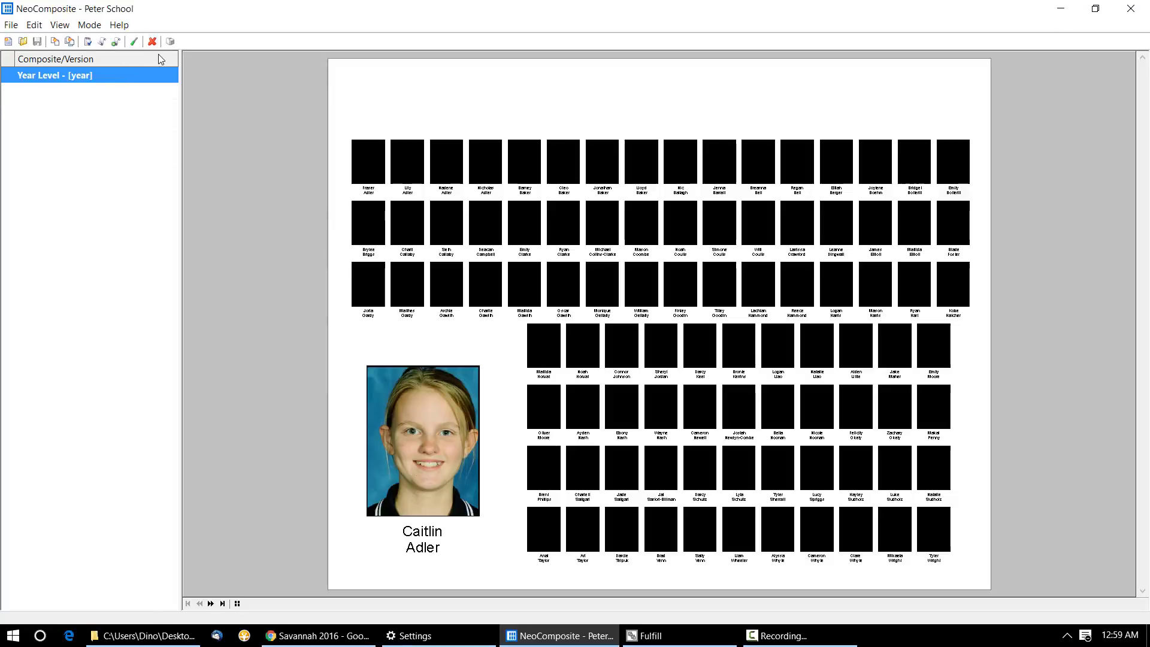
click(152, 41)
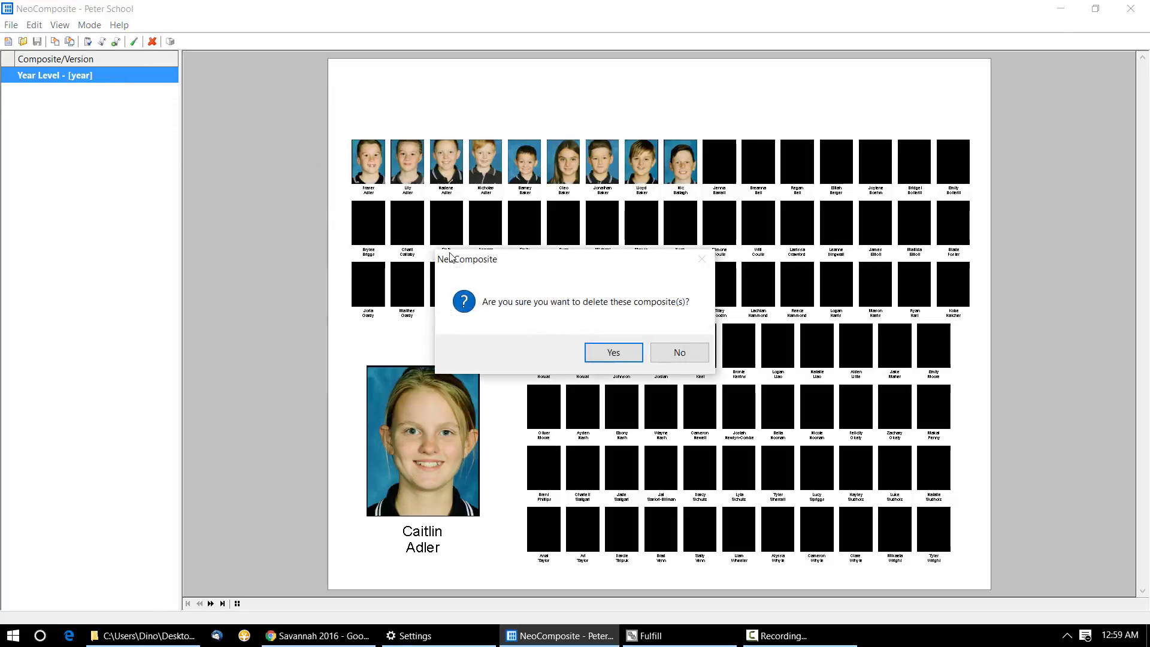
click(599, 352)
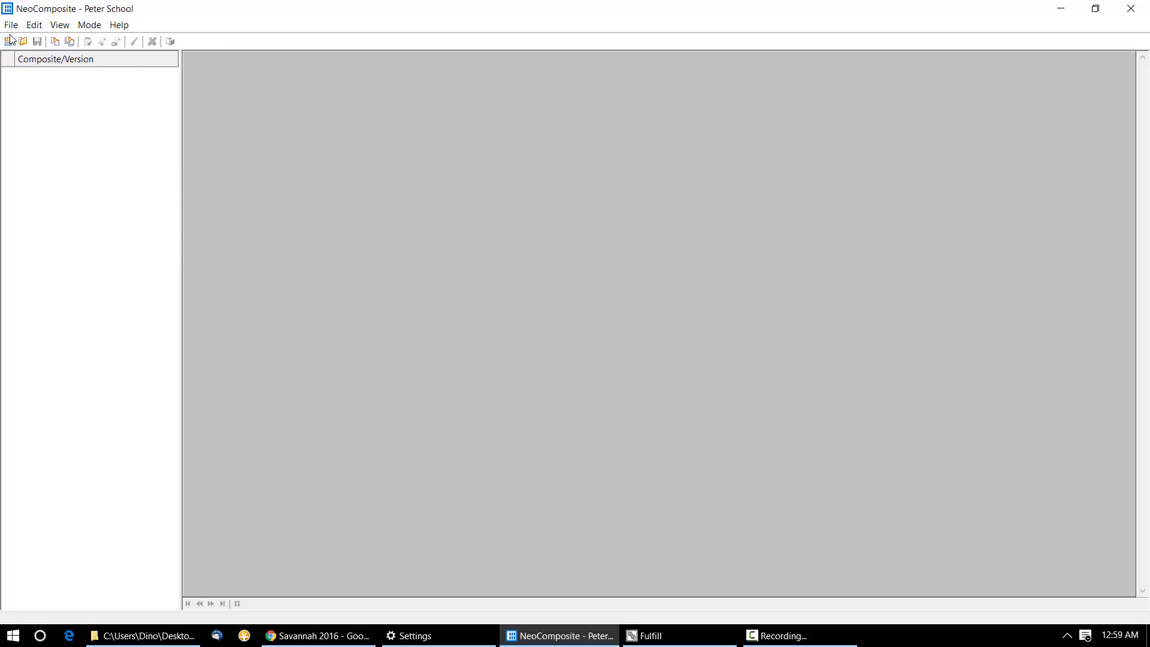
Batch-create composites for all folders using the Design1Rot page and BlockA subject block
click(54, 42)
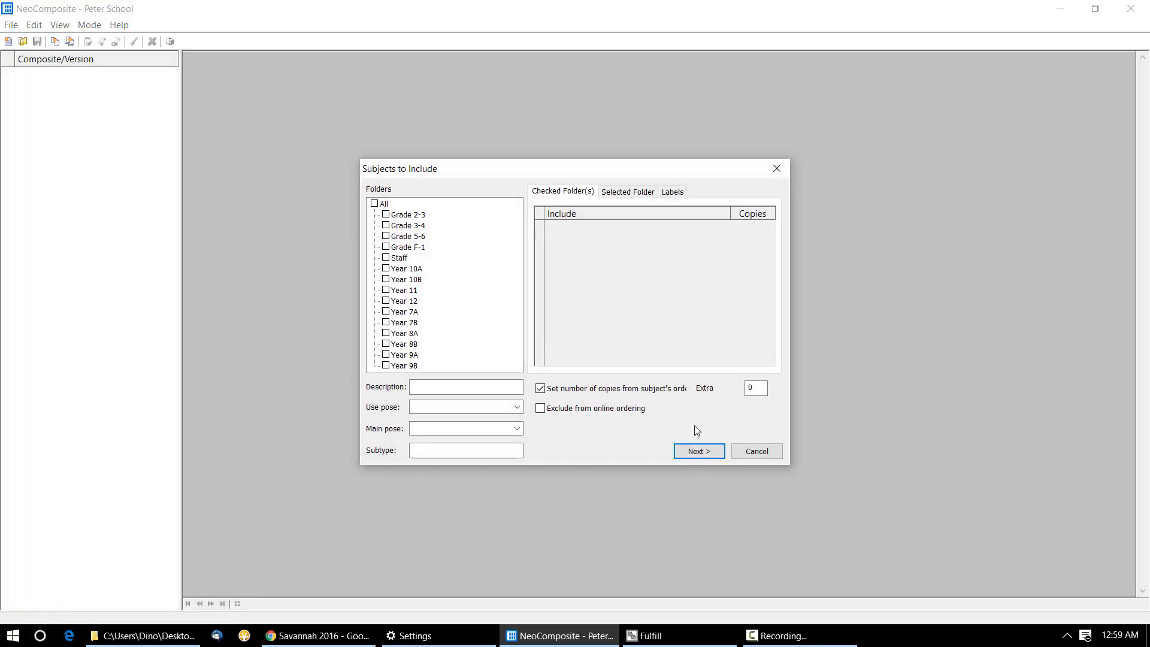
click(776, 457)
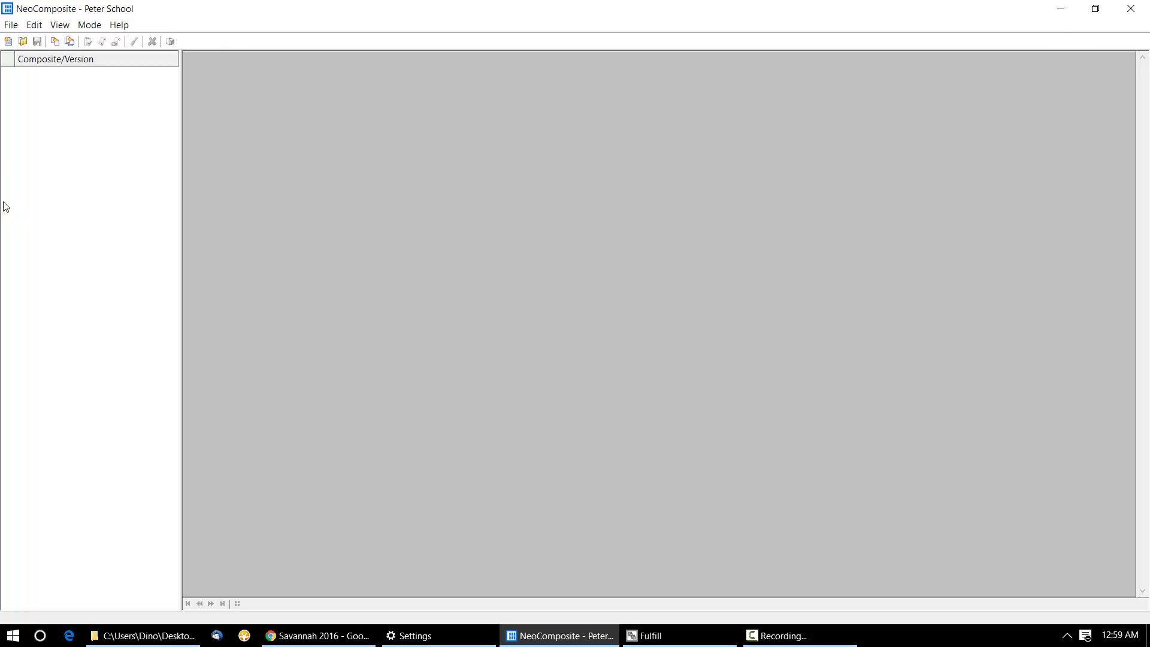
click(70, 42)
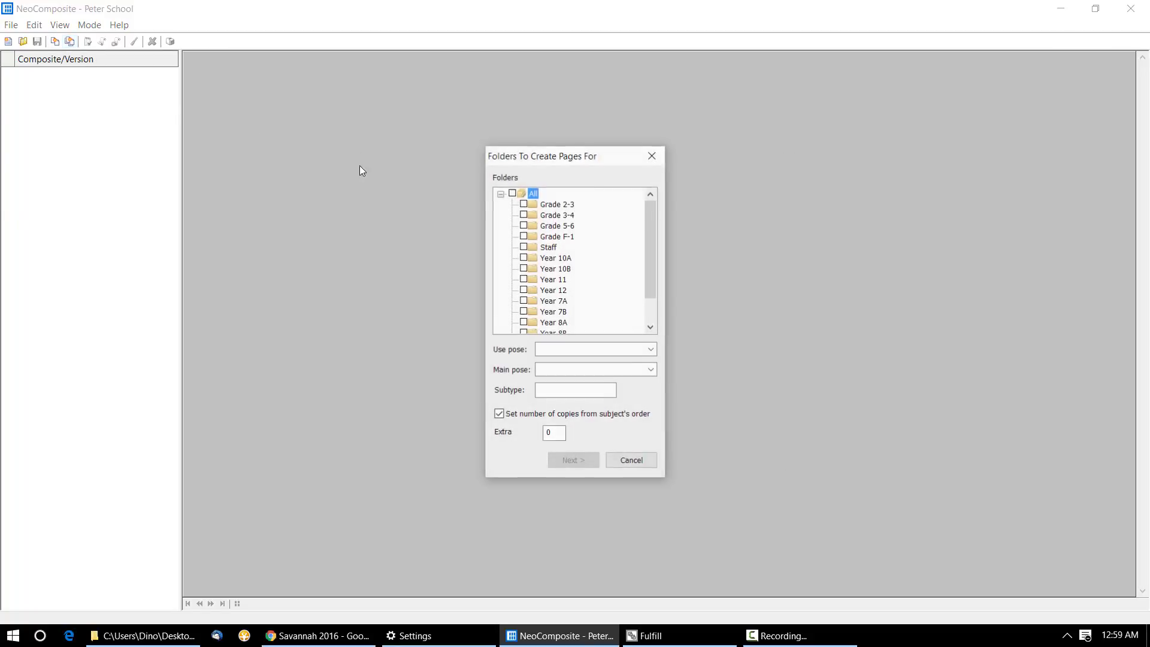
click(500, 193)
click(501, 194)
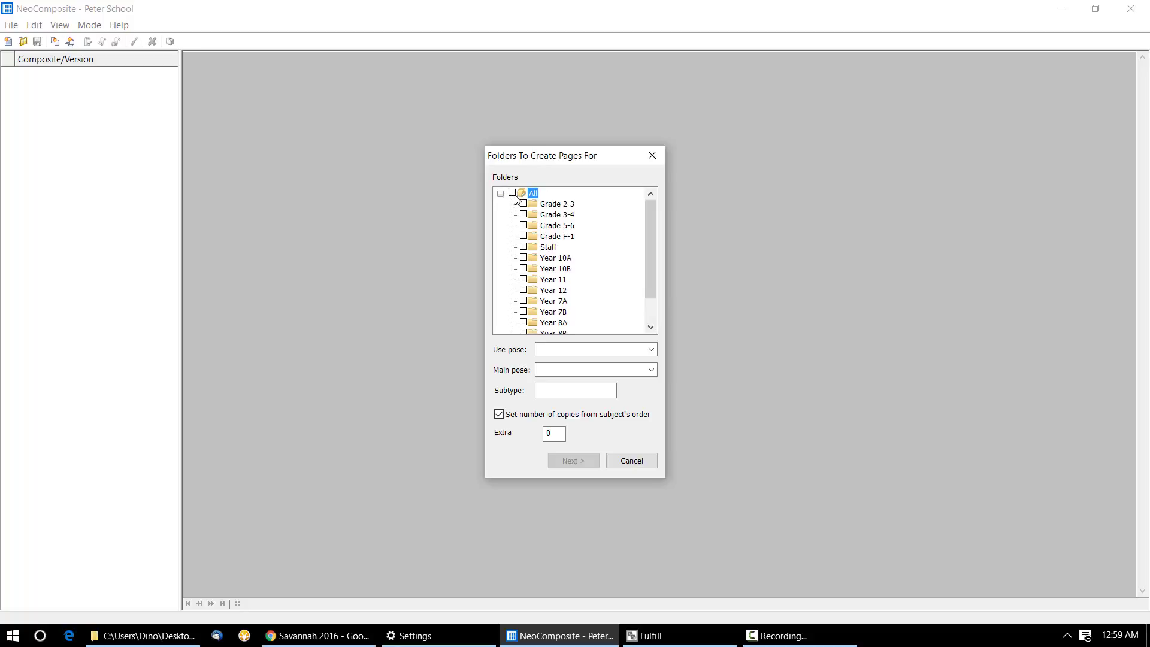
click(512, 193)
scroll(645, 258, down, 1)
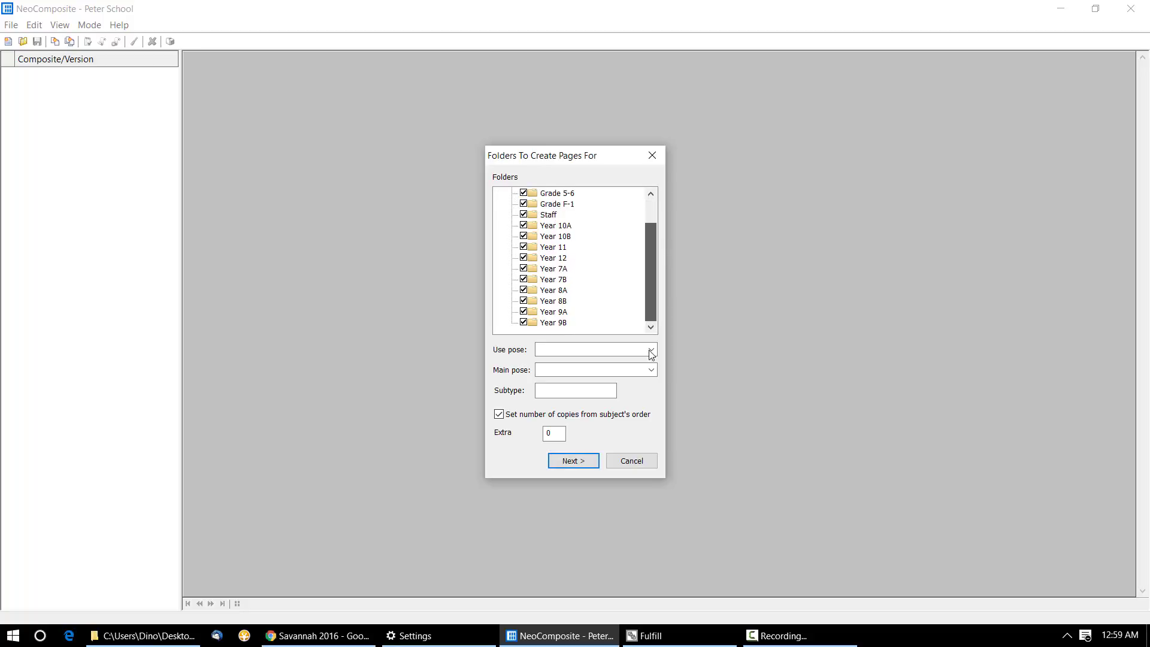
click(579, 462)
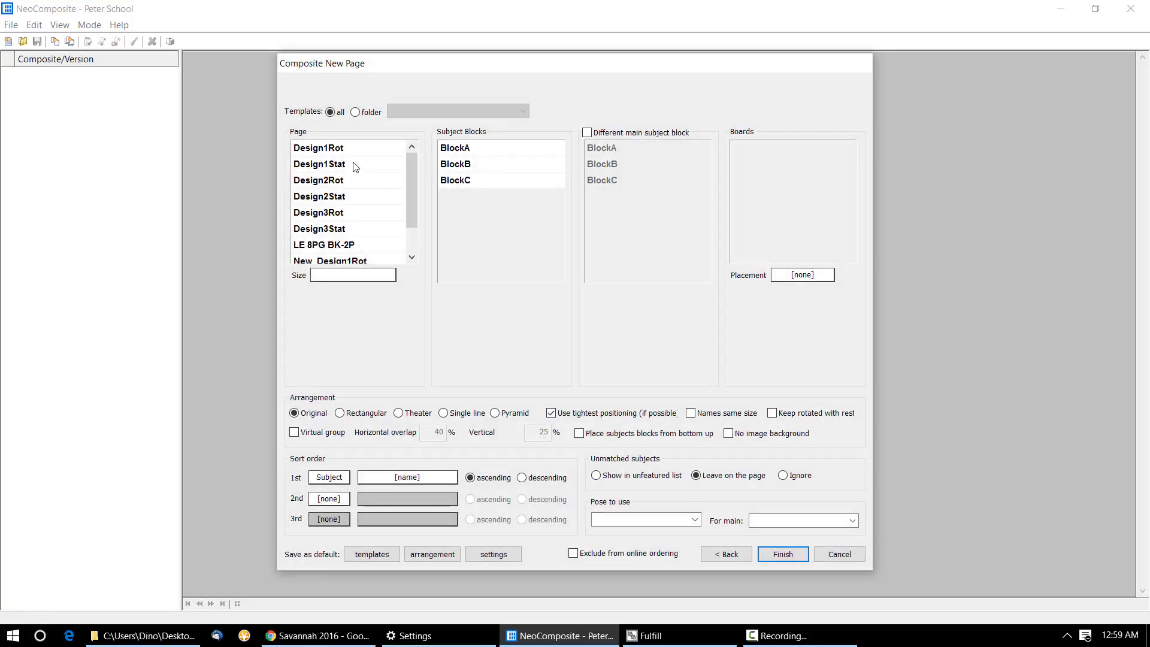
click(354, 151)
click(500, 149)
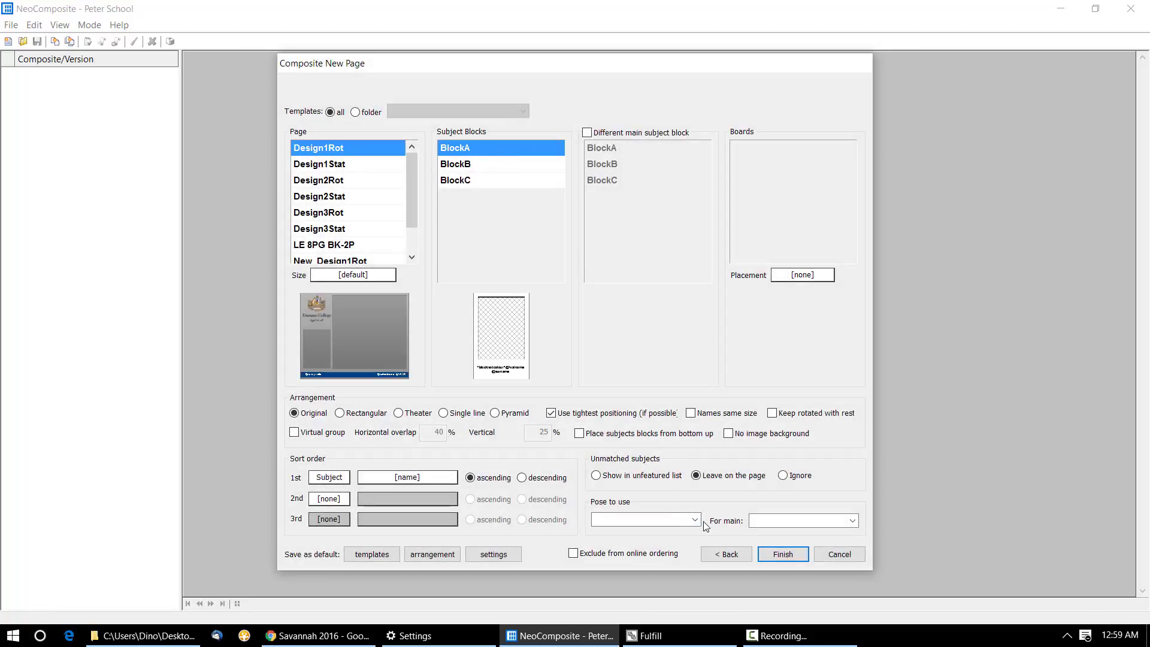
click(780, 554)
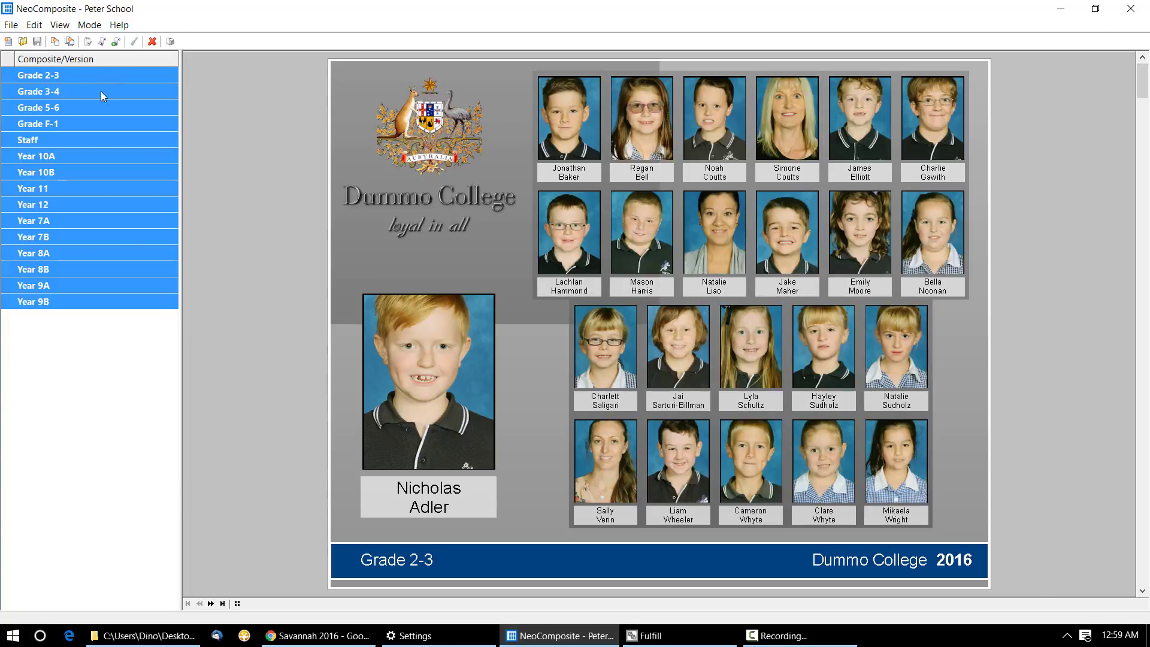
Add a version "ver1" to all the selected composites using the Design3Stat page and BlockC
click(116, 41)
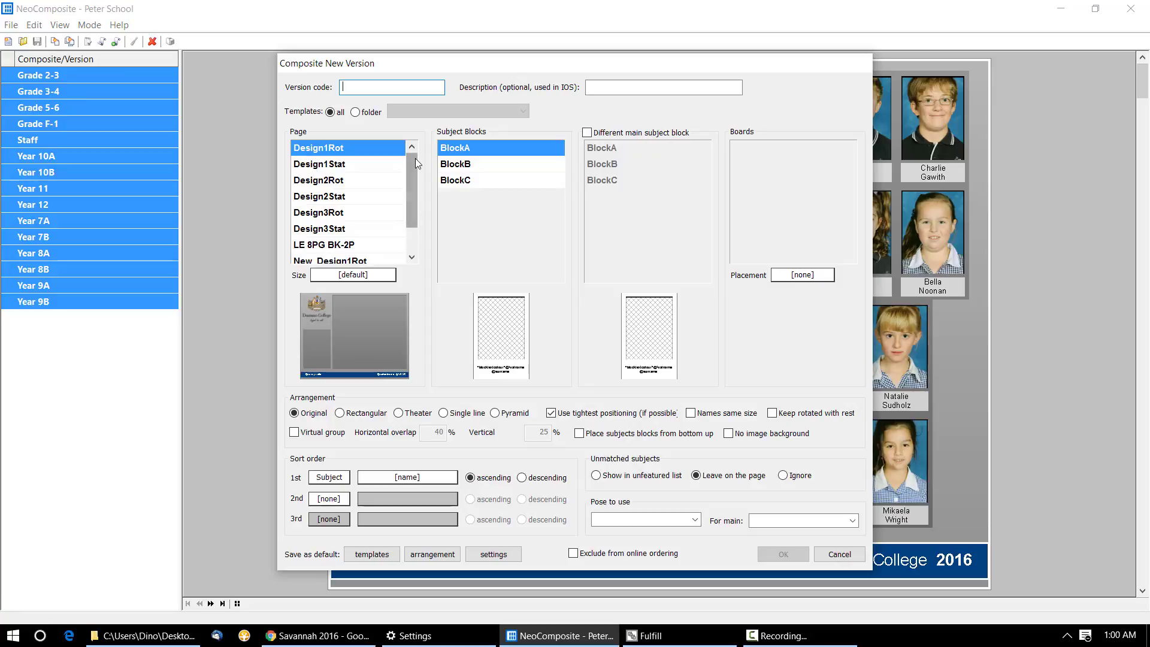
text(Ver1)
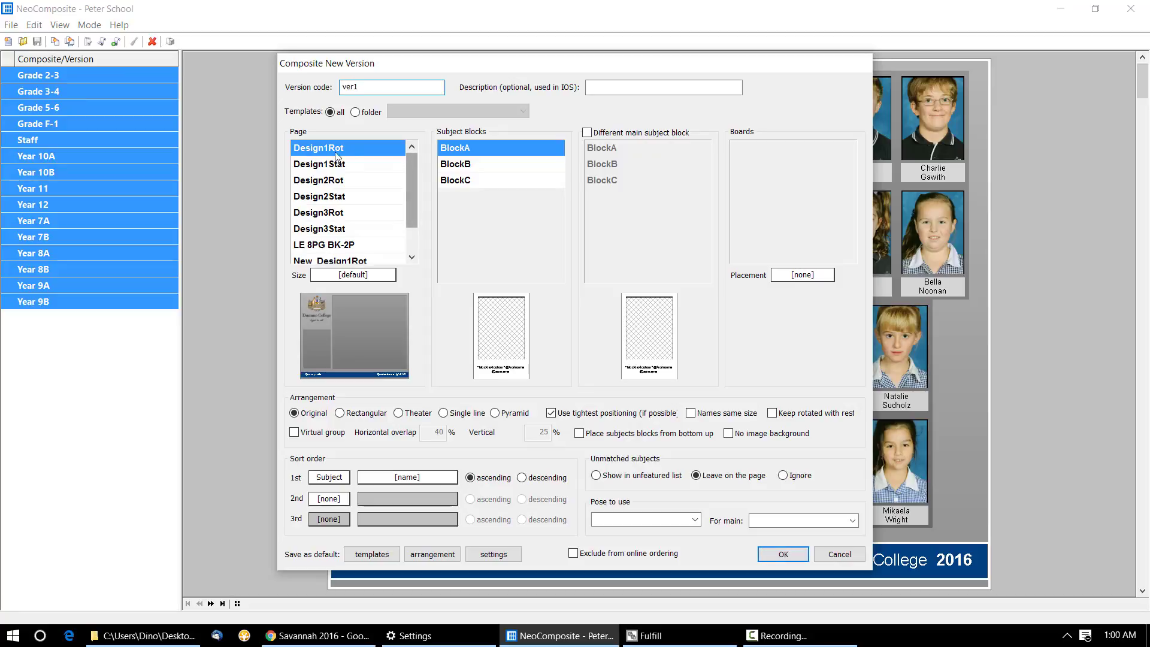
click(336, 228)
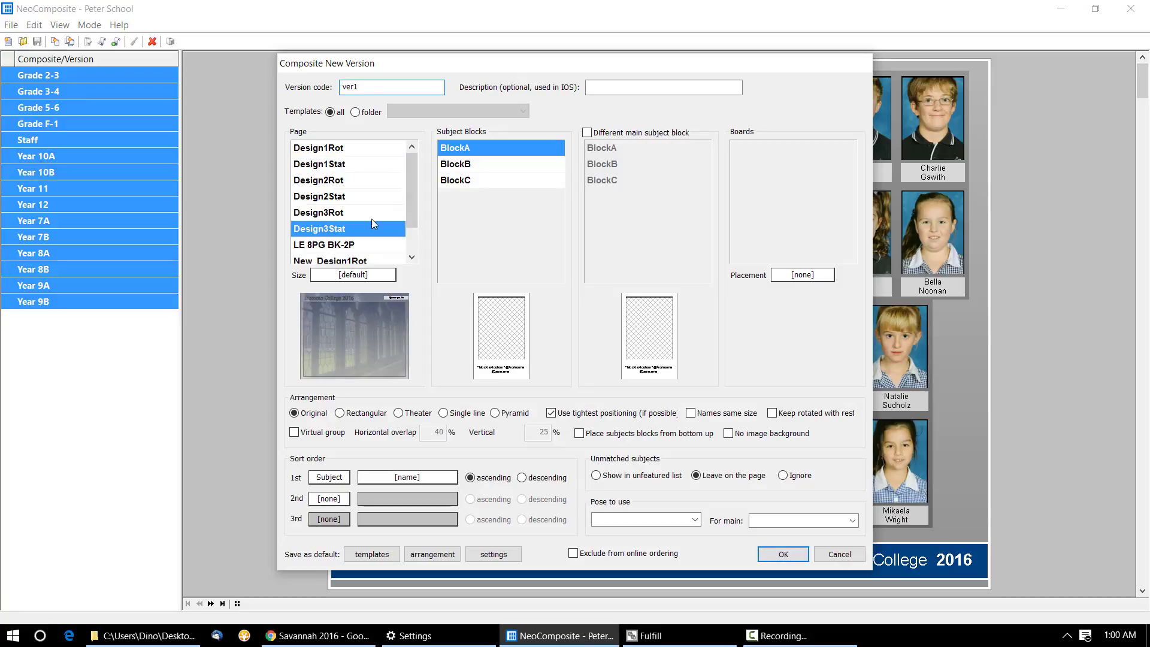
click(468, 181)
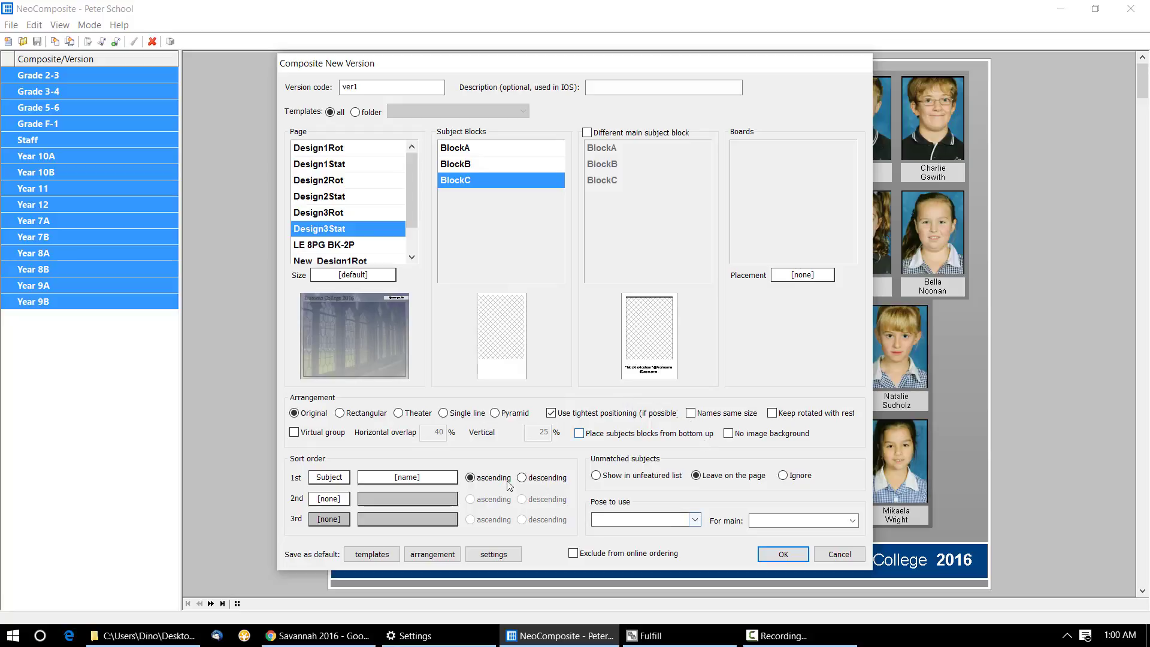
click(782, 555)
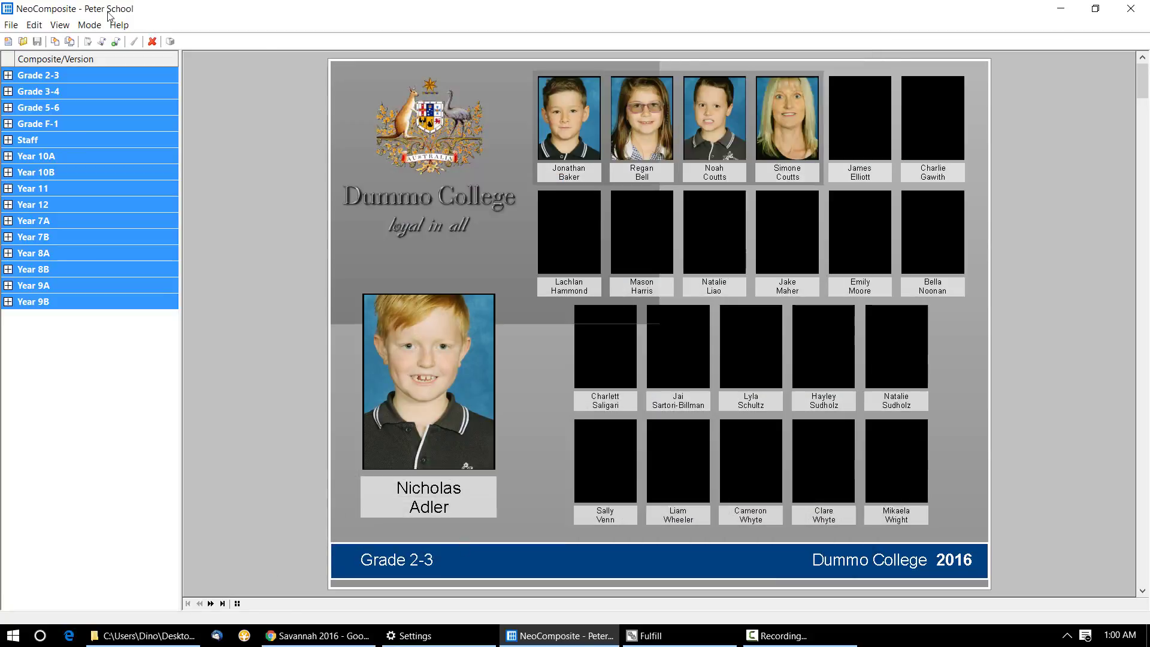
Add a version "ver3" to all the selected composites with the Orig_Design1Stat page, BlockB and Theater arrangement
click(116, 43)
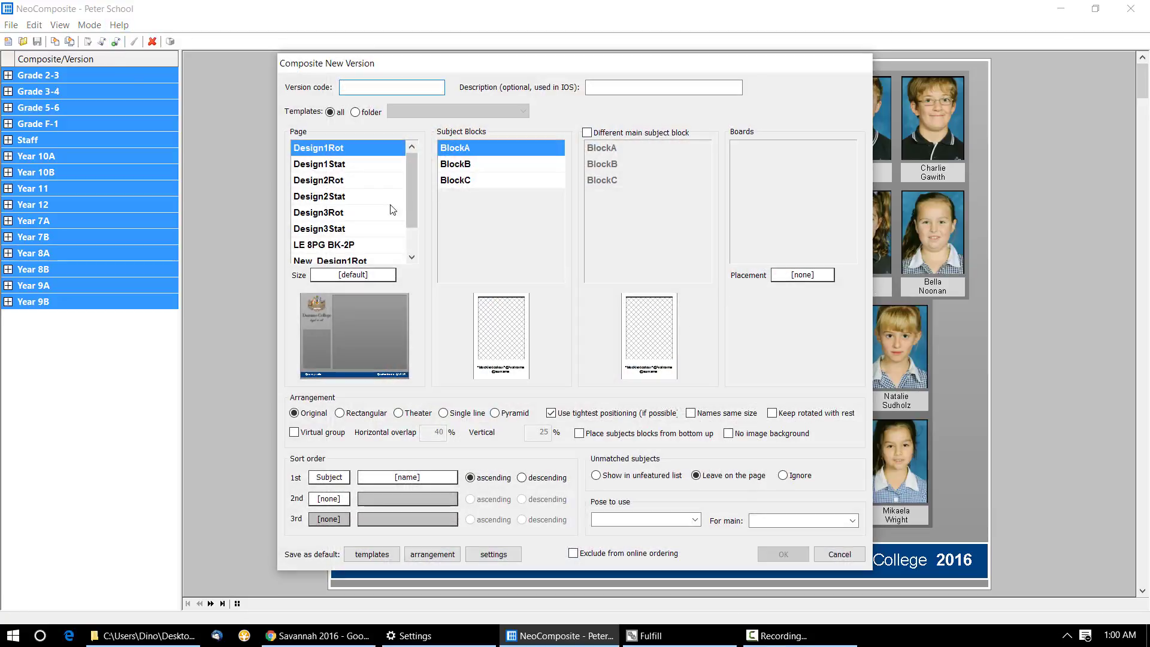
click(391, 243)
scroll(414, 221, down, 1)
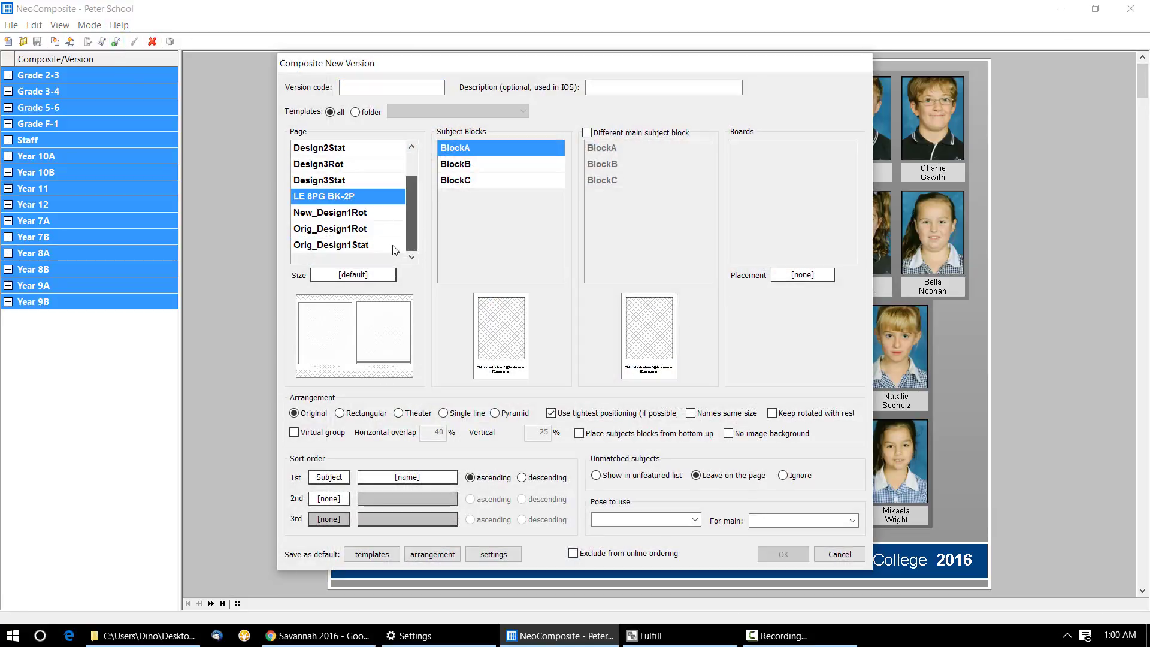
click(373, 244)
click(456, 180)
click(467, 164)
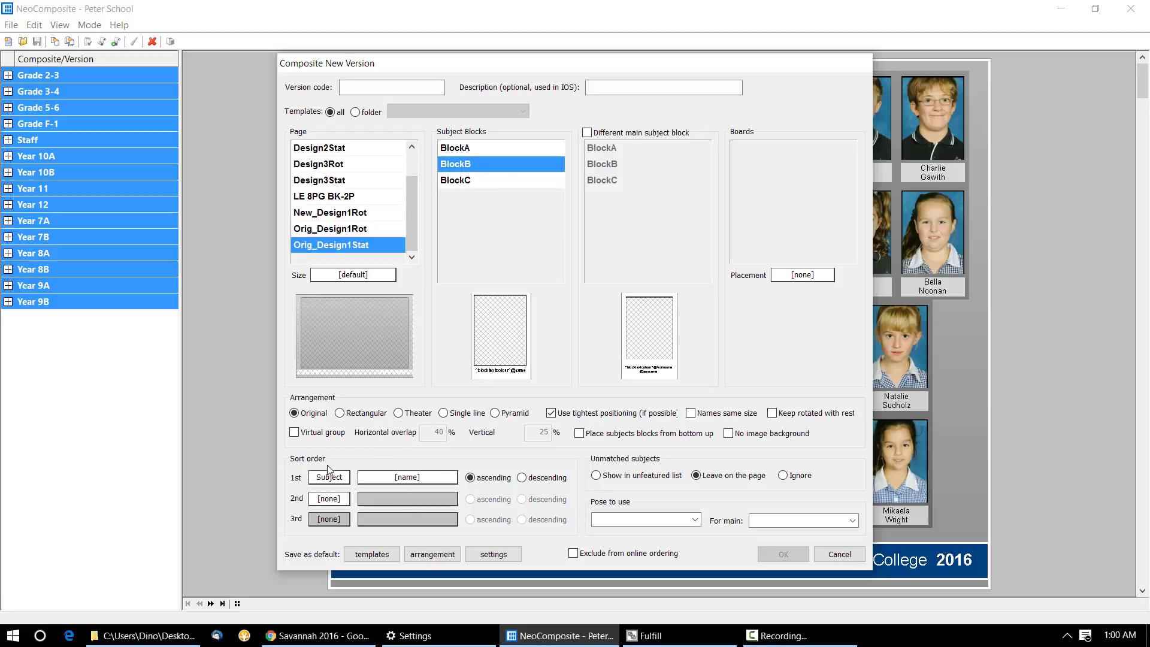
click(399, 413)
click(354, 88)
text(V)
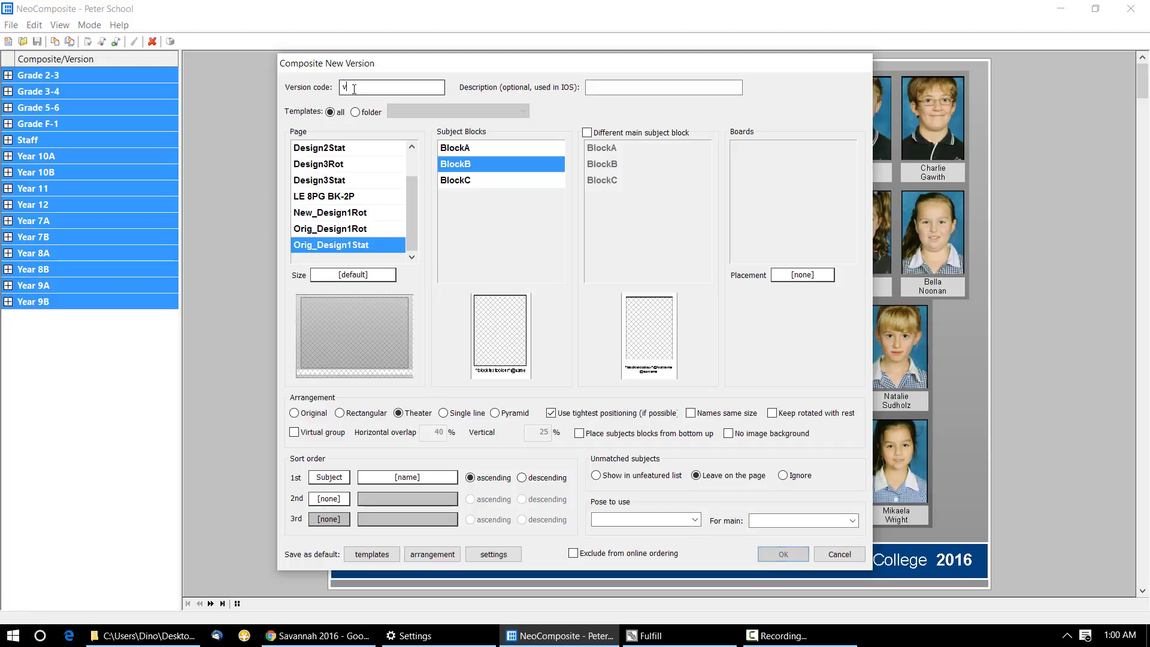
text(er2)
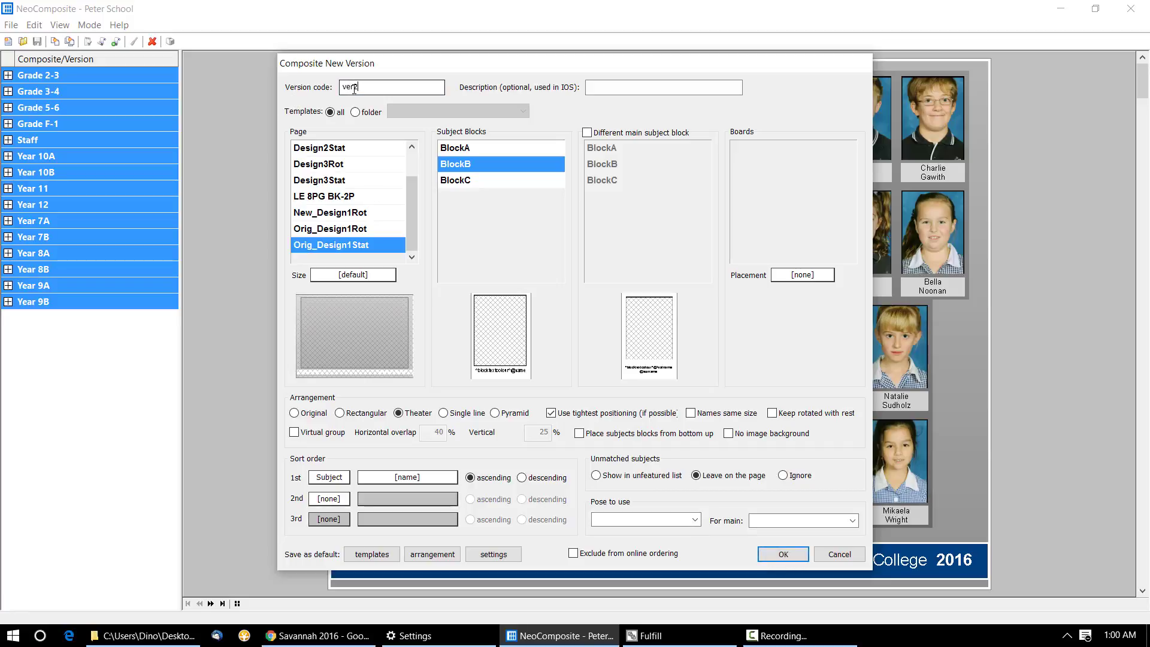
key(BackSpace)
text(3)
click(782, 554)
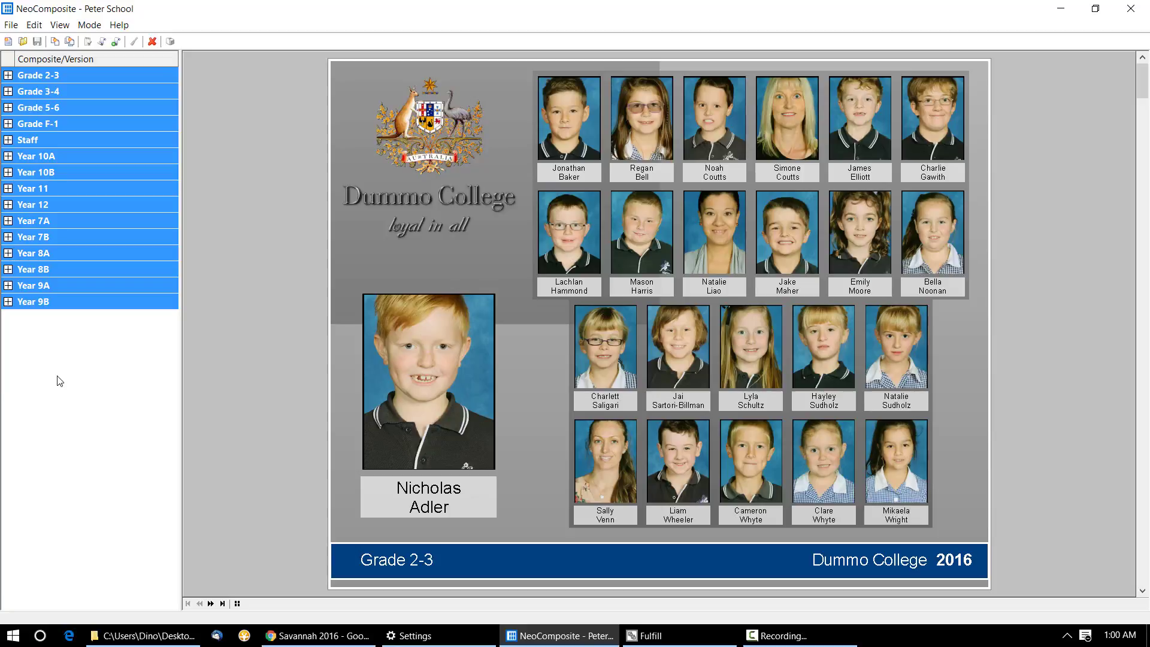
Preview the Grade 2-3 ver3 page, and compare the Grade 3-4 ver1 and ver3 pages
click(7, 76)
click(42, 108)
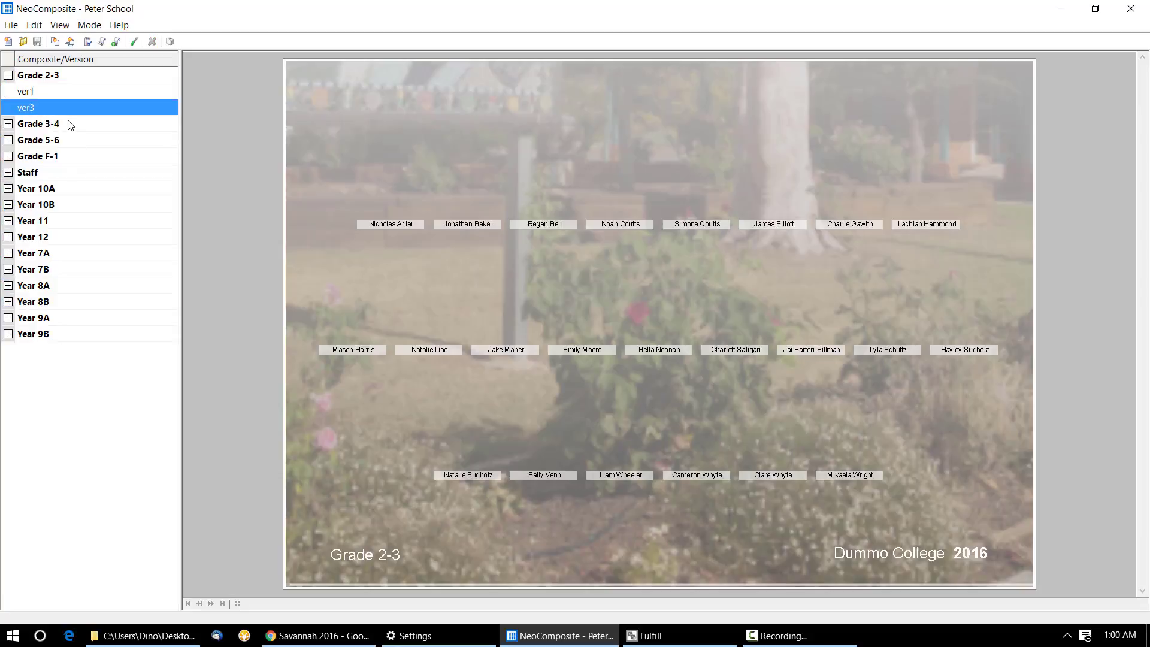
click(70, 124)
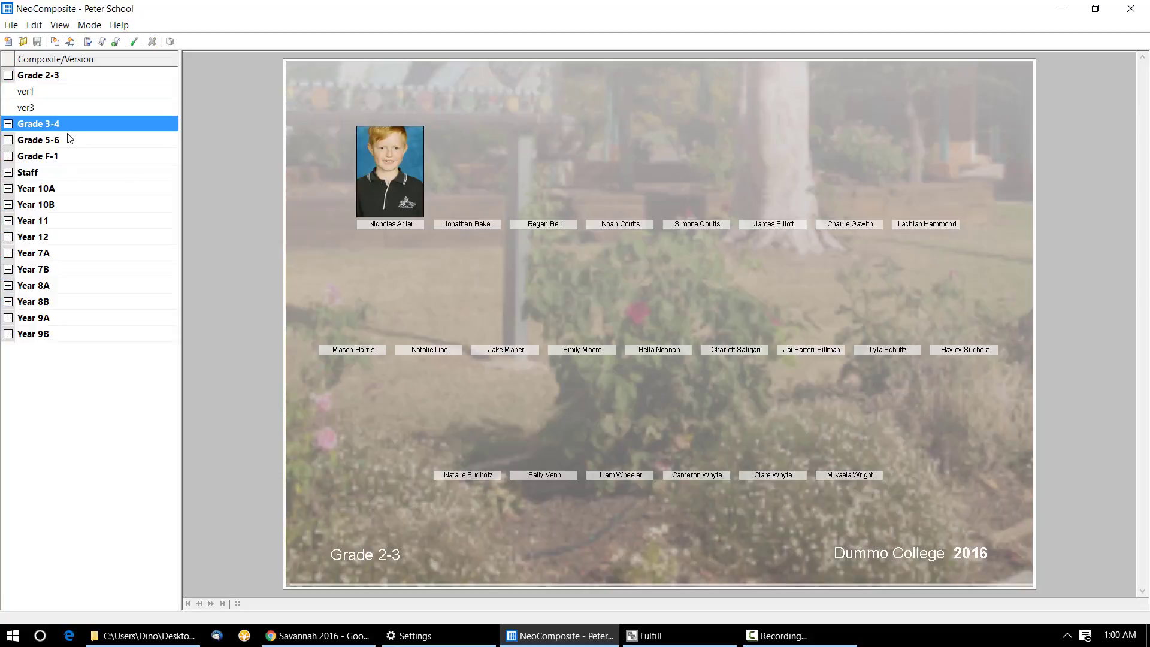
double_click(54, 124)
click(57, 141)
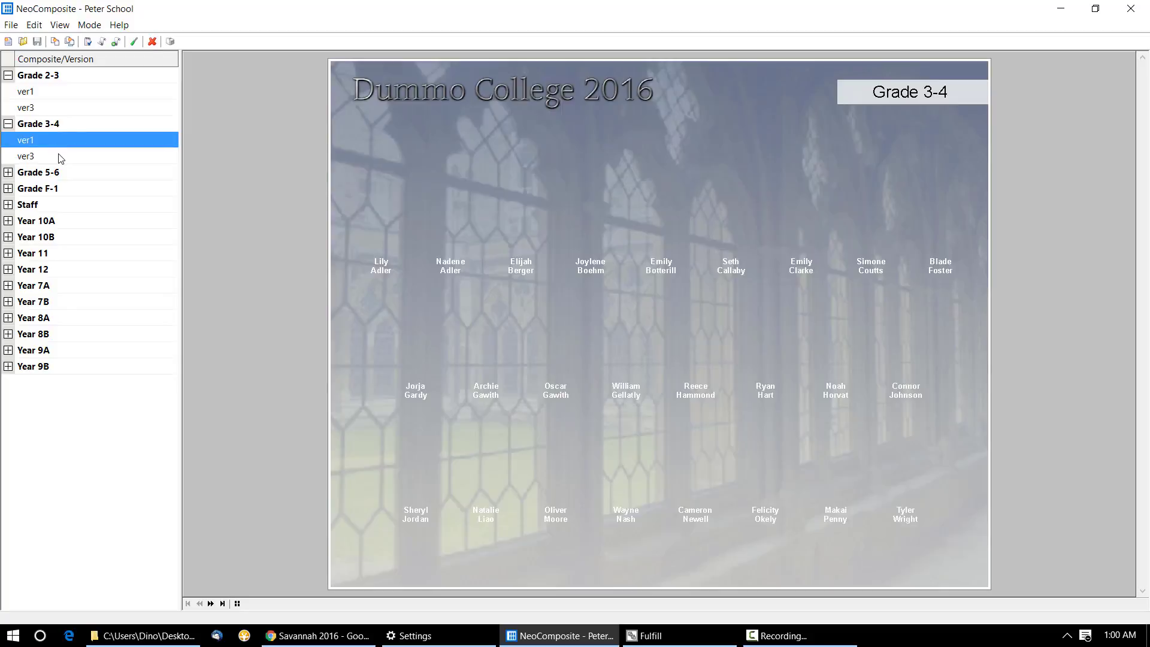
click(61, 157)
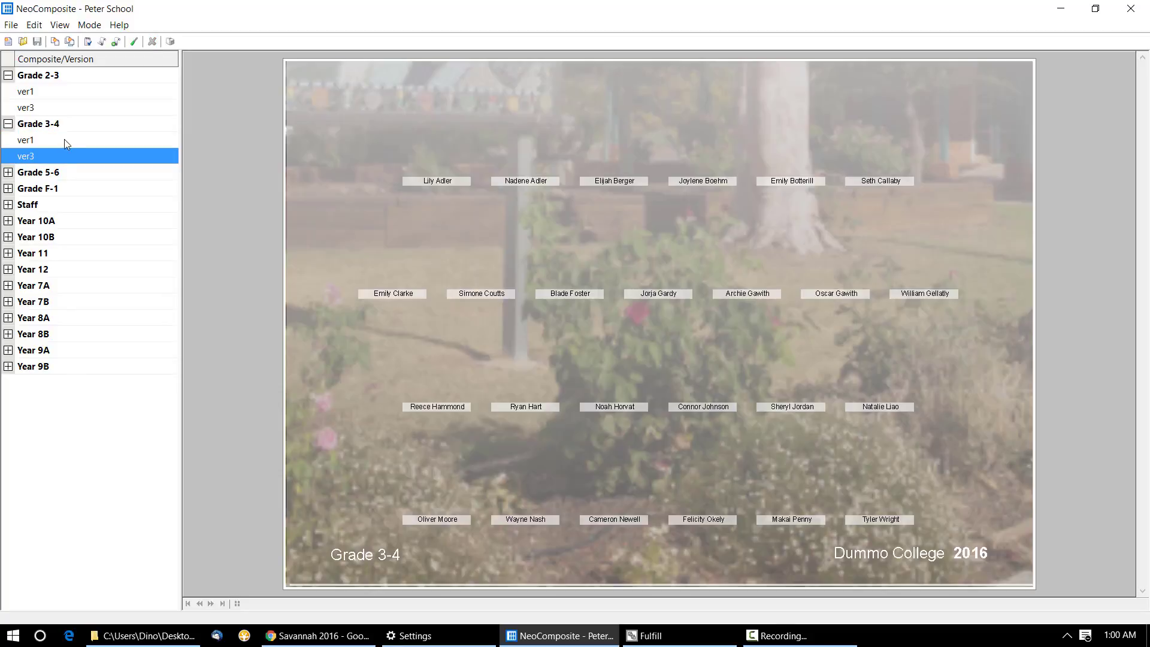
click(63, 139)
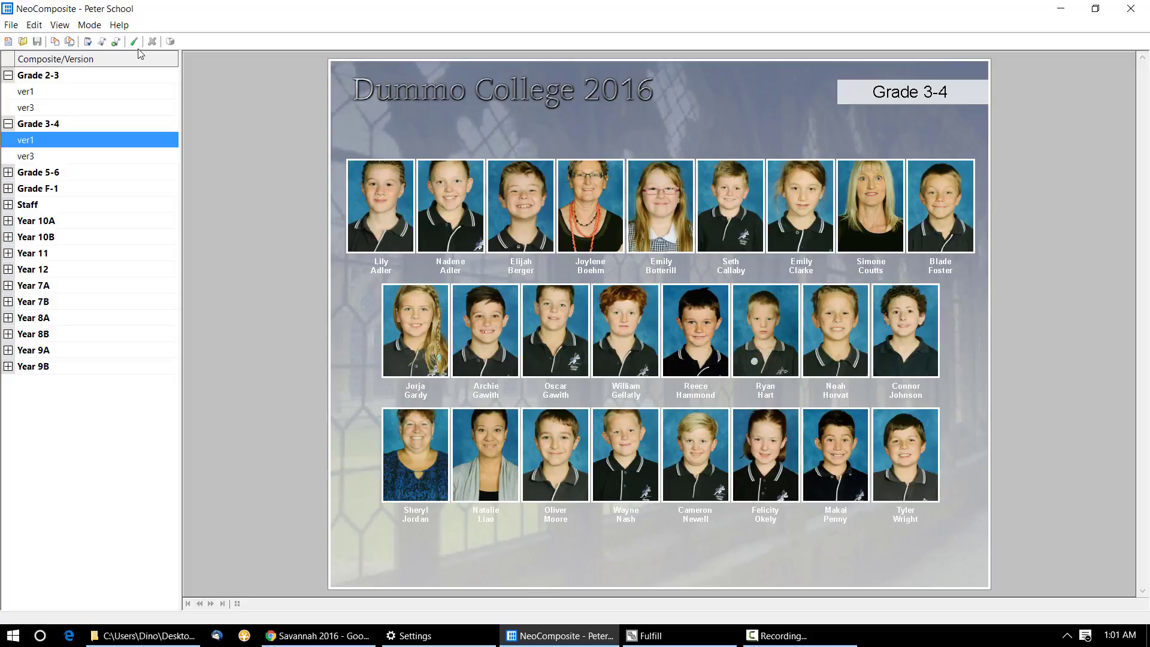
Open the print settings for the composites and set the version to print to ver1
click(46, 80)
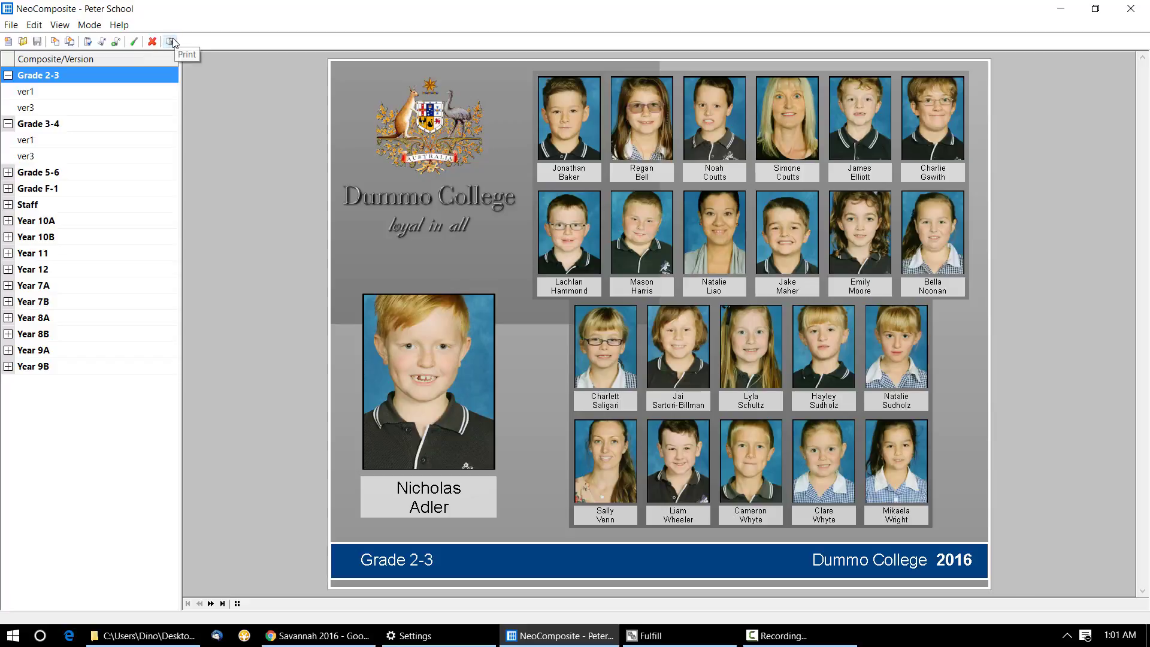
click(171, 41)
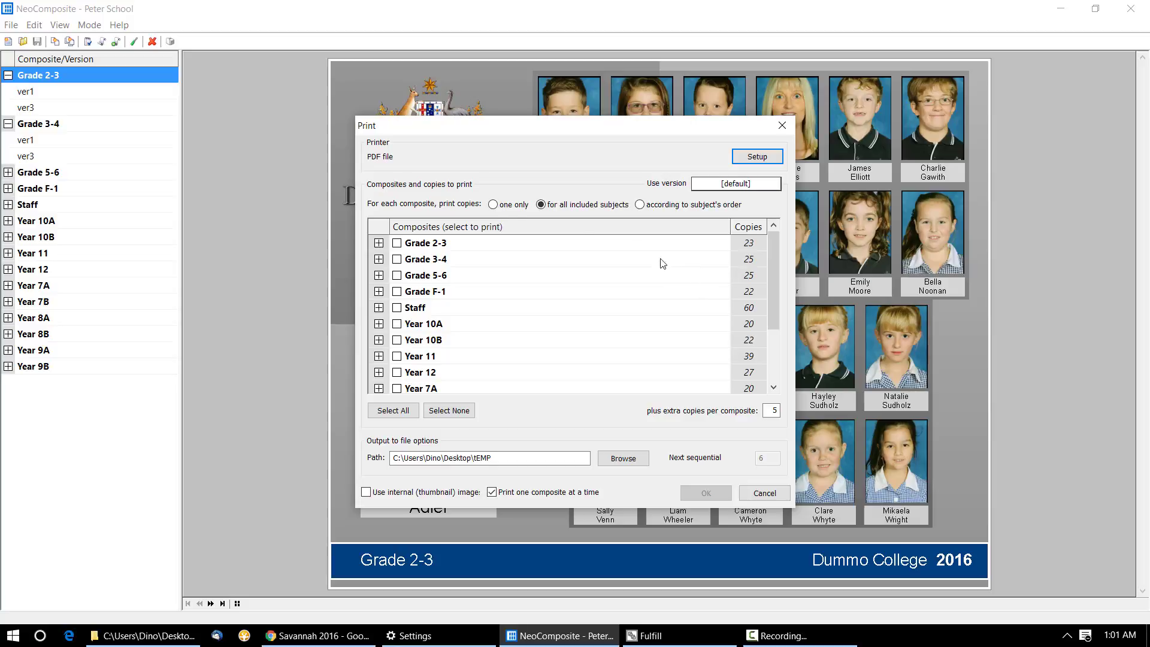
click(378, 243)
click(380, 243)
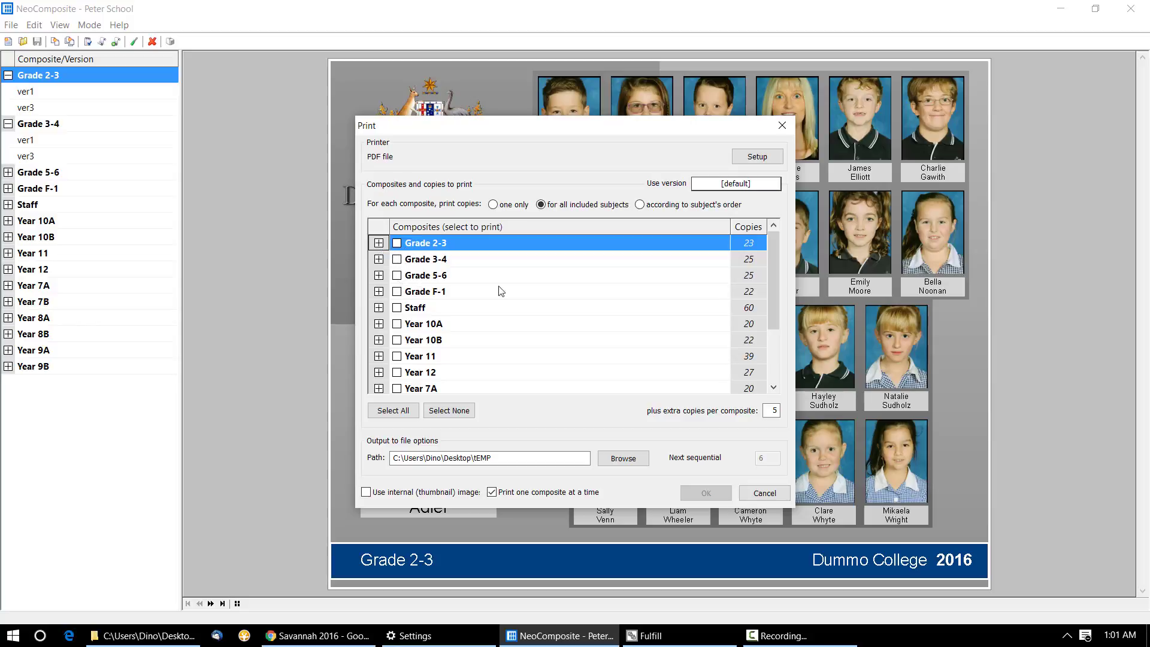
click(726, 184)
click(731, 201)
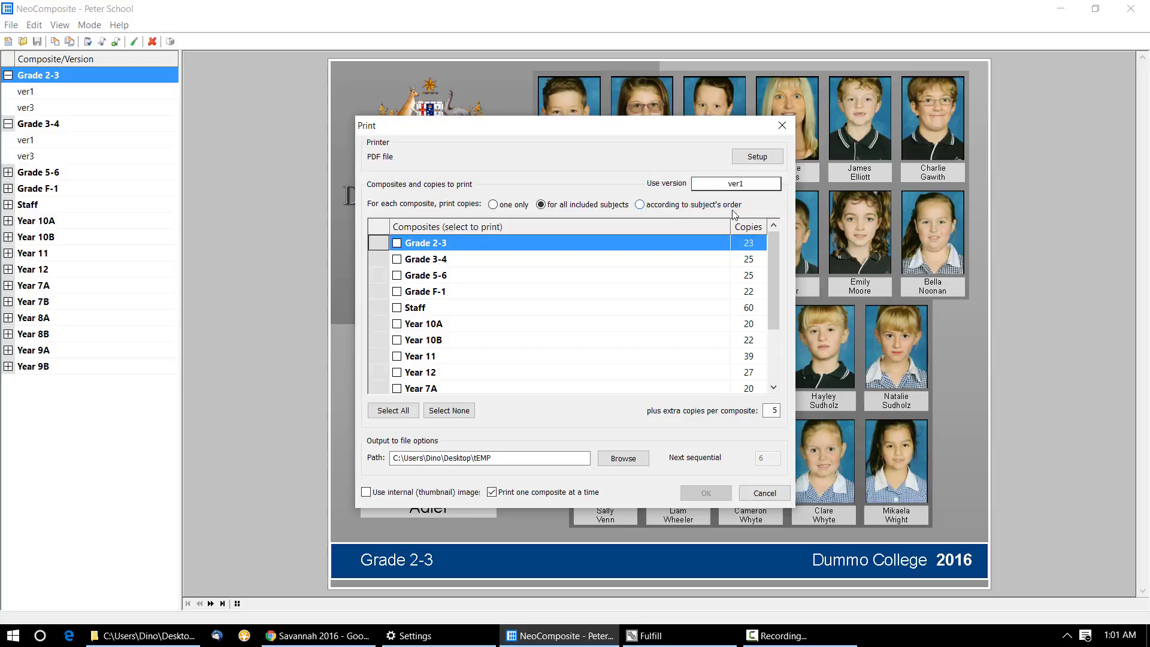
Switch the print version to ver3 and back to ver1, choose copies according to subject's order, and cancel the print settings
click(732, 185)
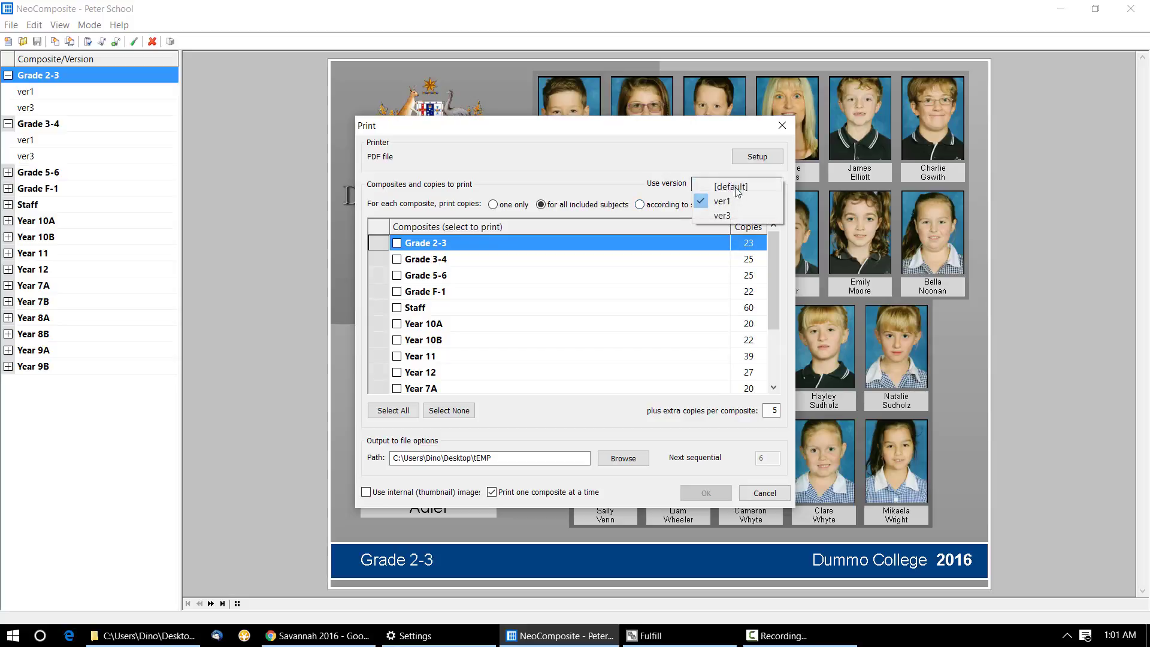
click(736, 216)
click(734, 185)
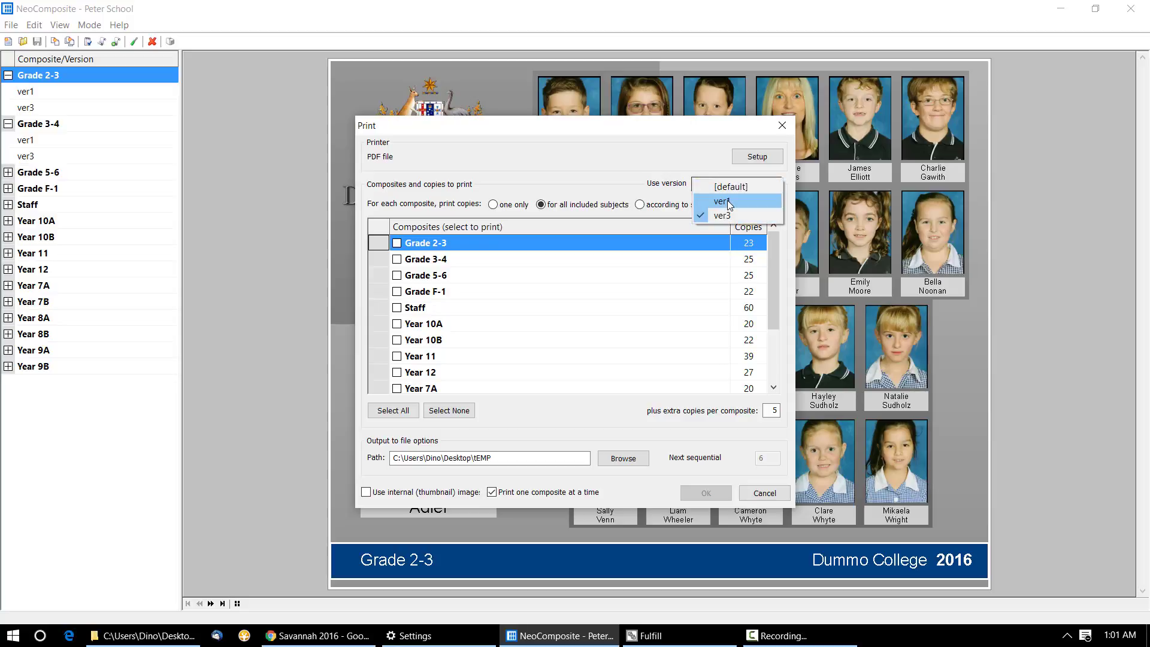
click(730, 203)
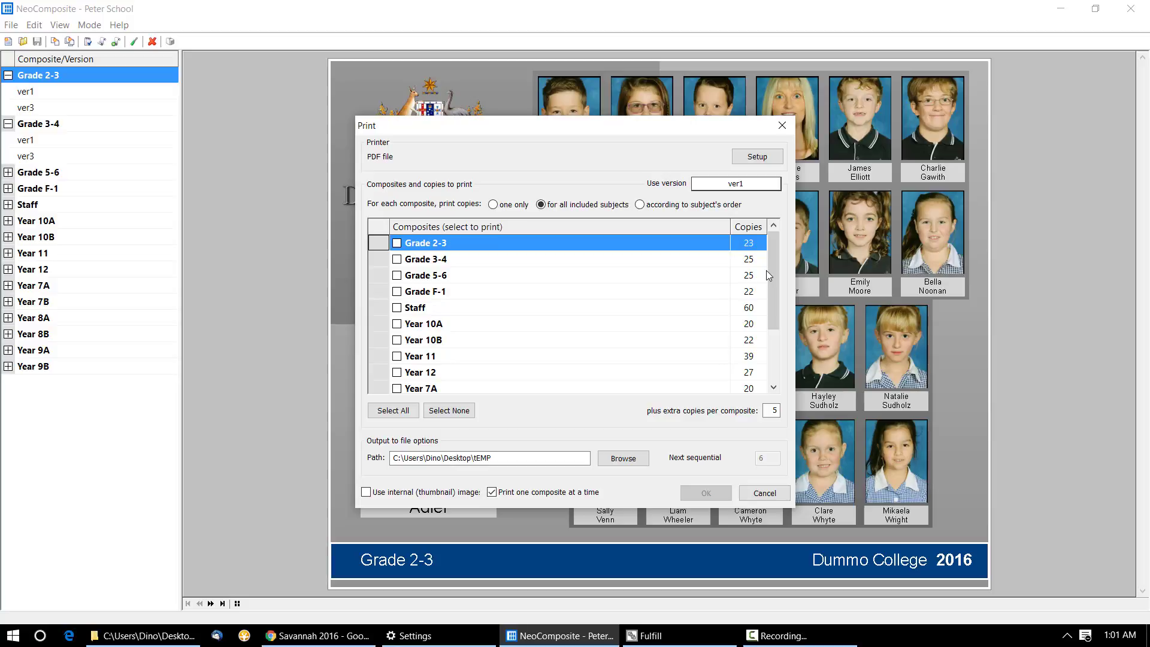
click(674, 213)
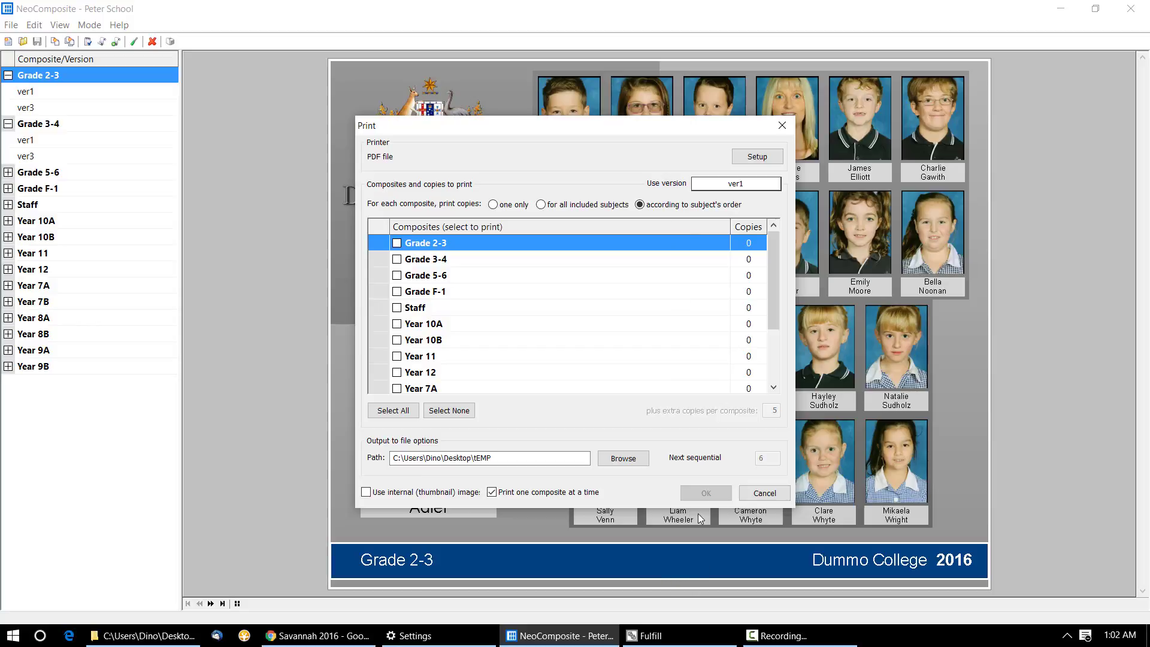
click(782, 497)
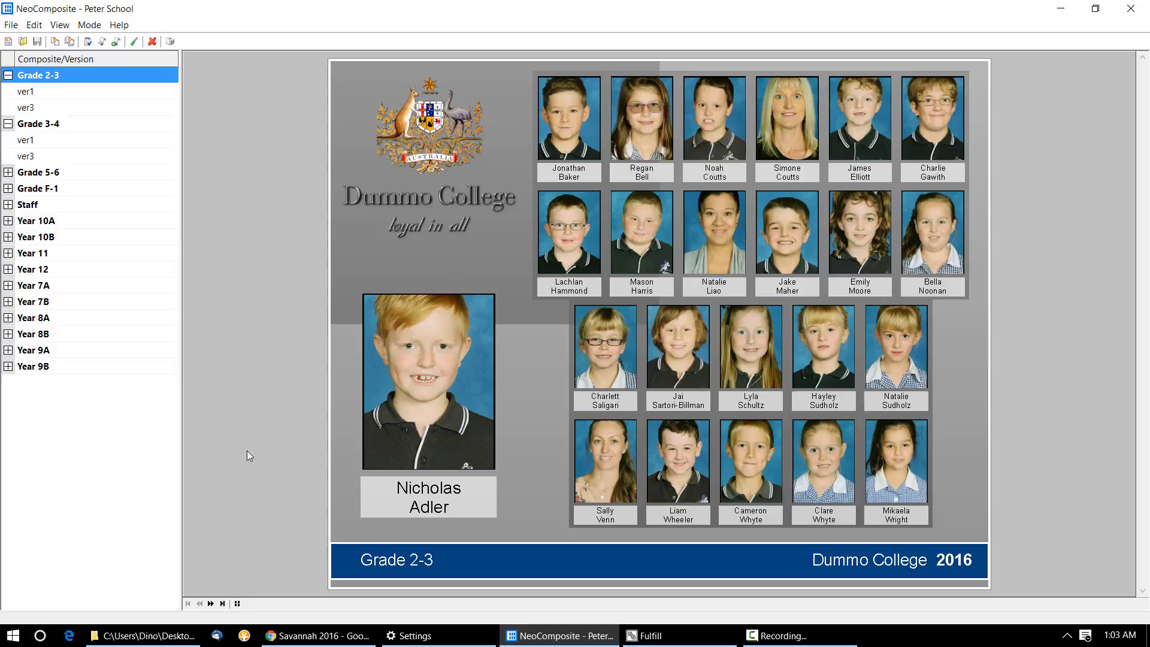
Reopen the print setup, choose Bitmap file output, and examine its bitmap options without changing them
key(ctrl+p)
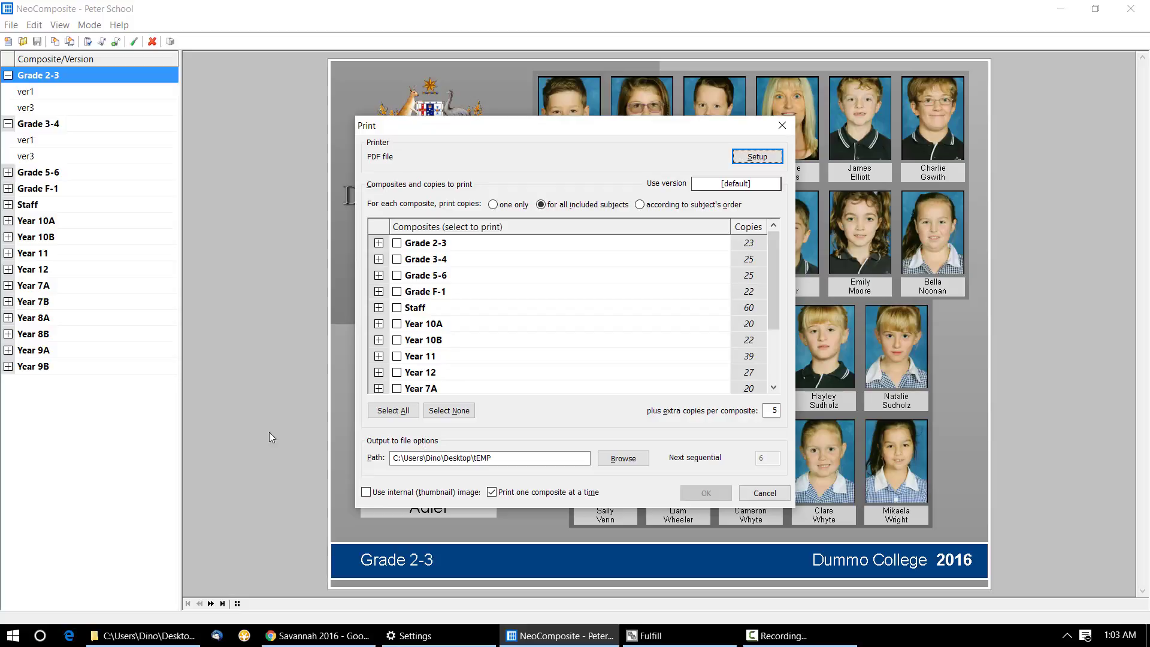
click(753, 158)
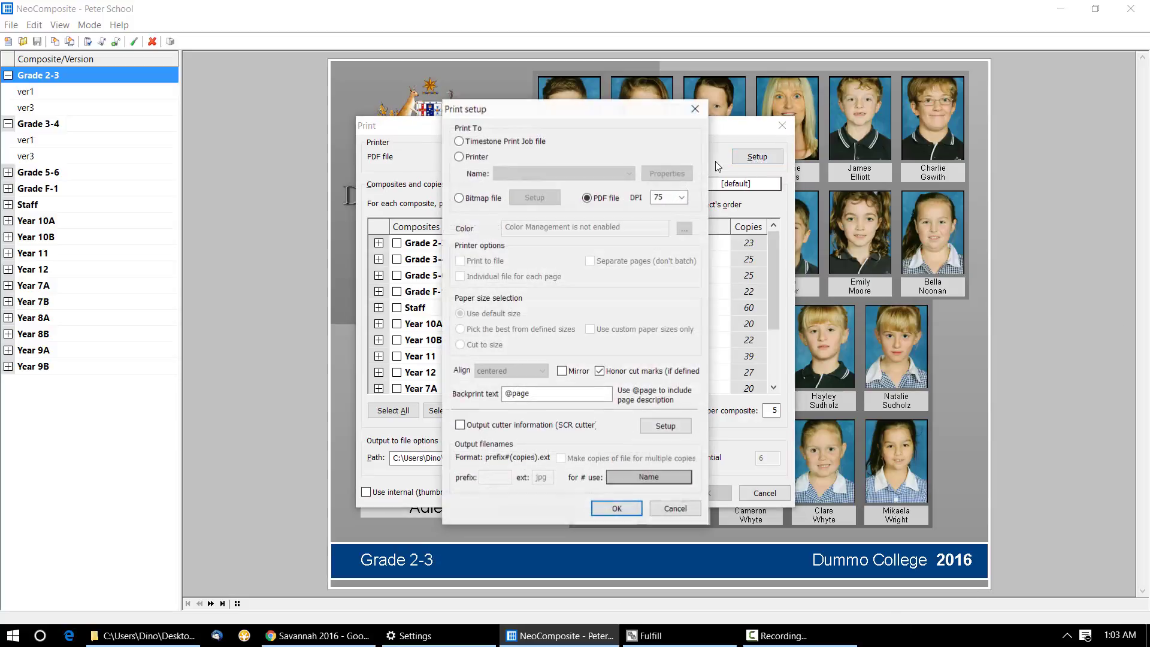
click(489, 197)
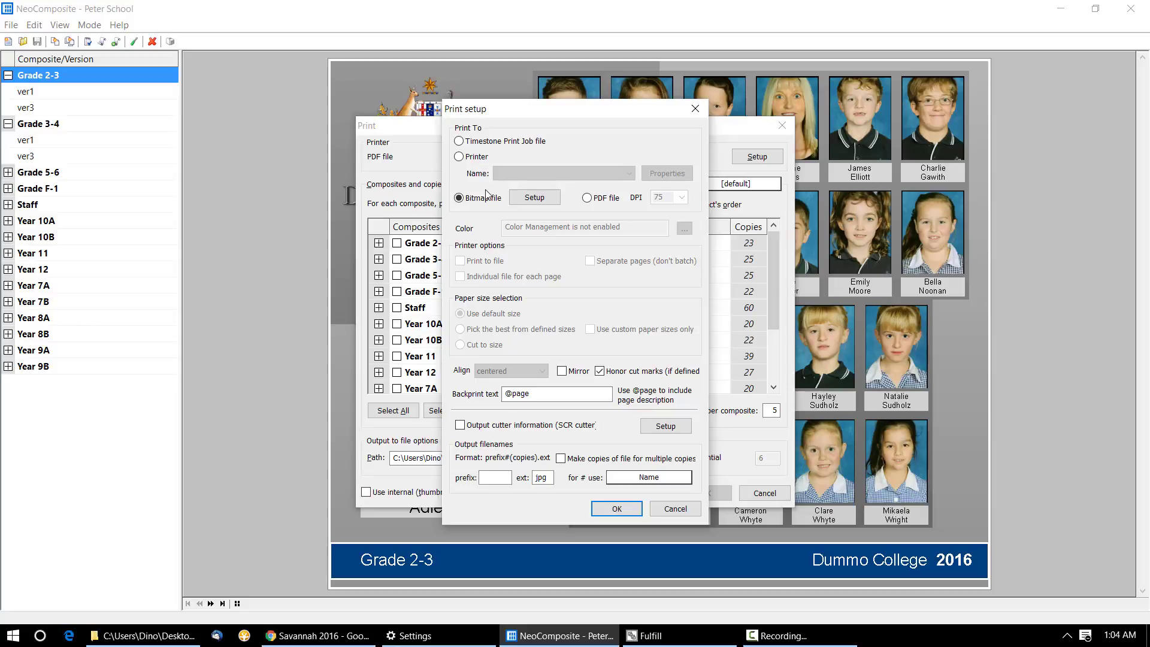
click(534, 199)
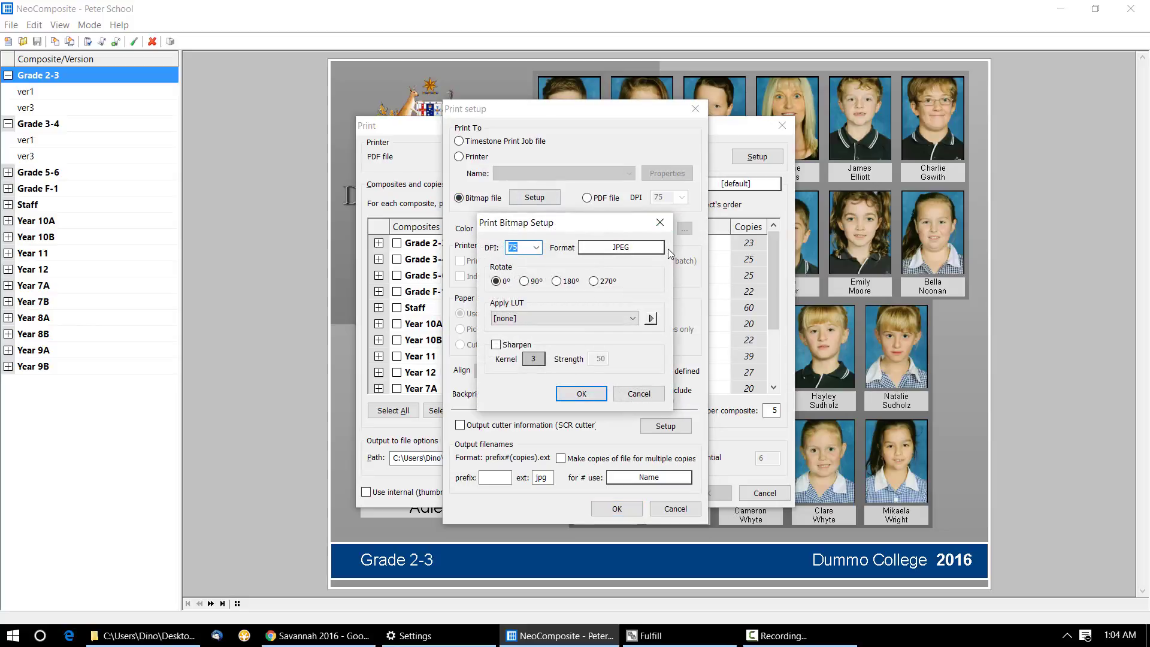
click(639, 396)
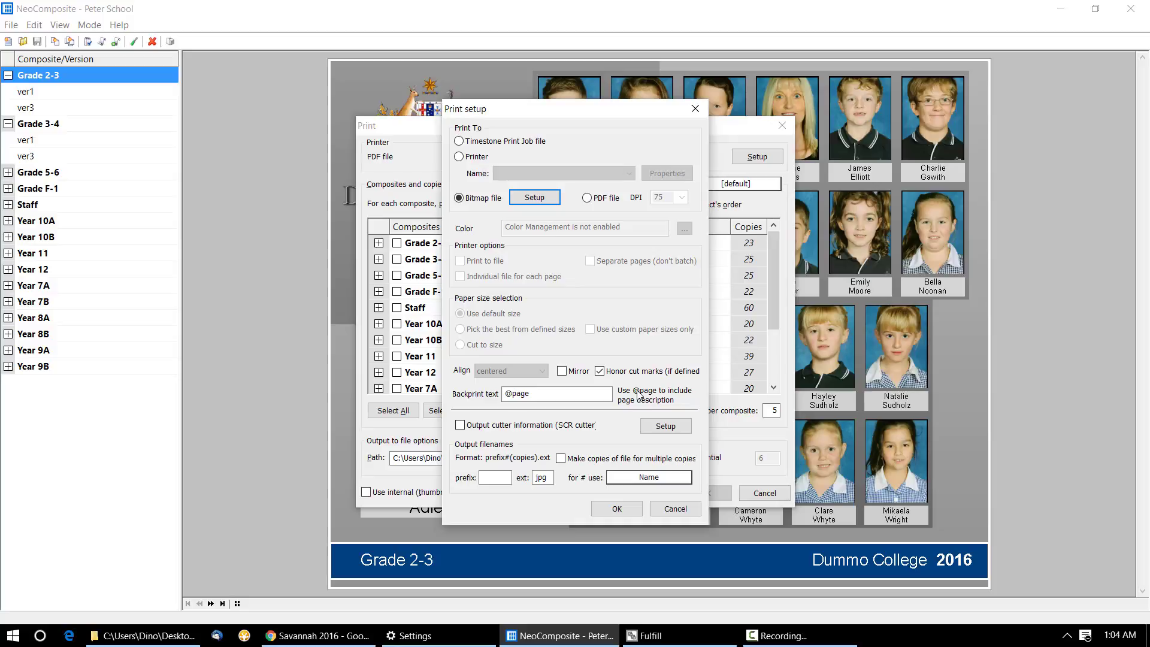
Choose Printer output in the print setup, trying Fuji FCIM / Pic Pro 2 and settling on Generic Bitmap
click(479, 157)
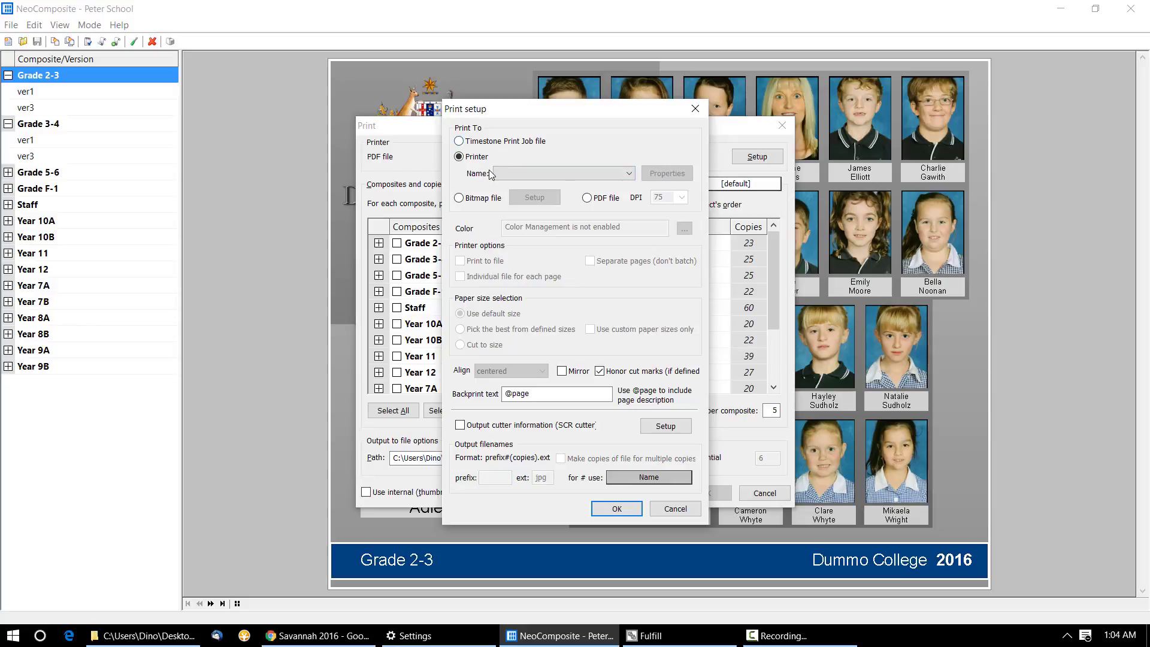
click(567, 175)
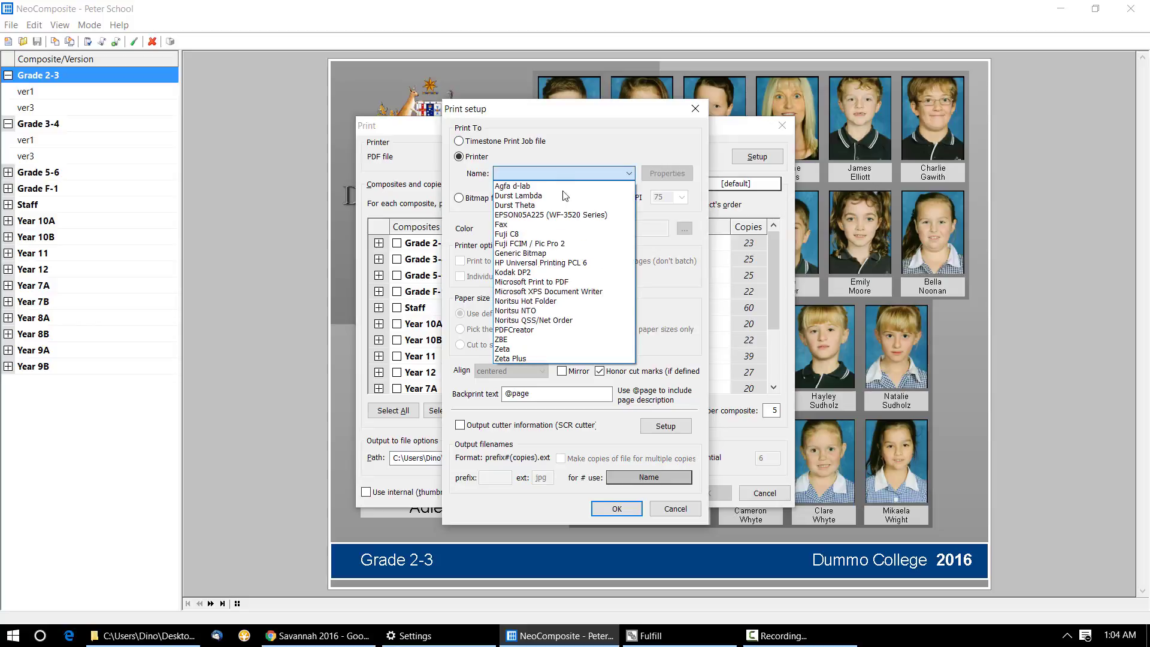
click(563, 243)
click(568, 173)
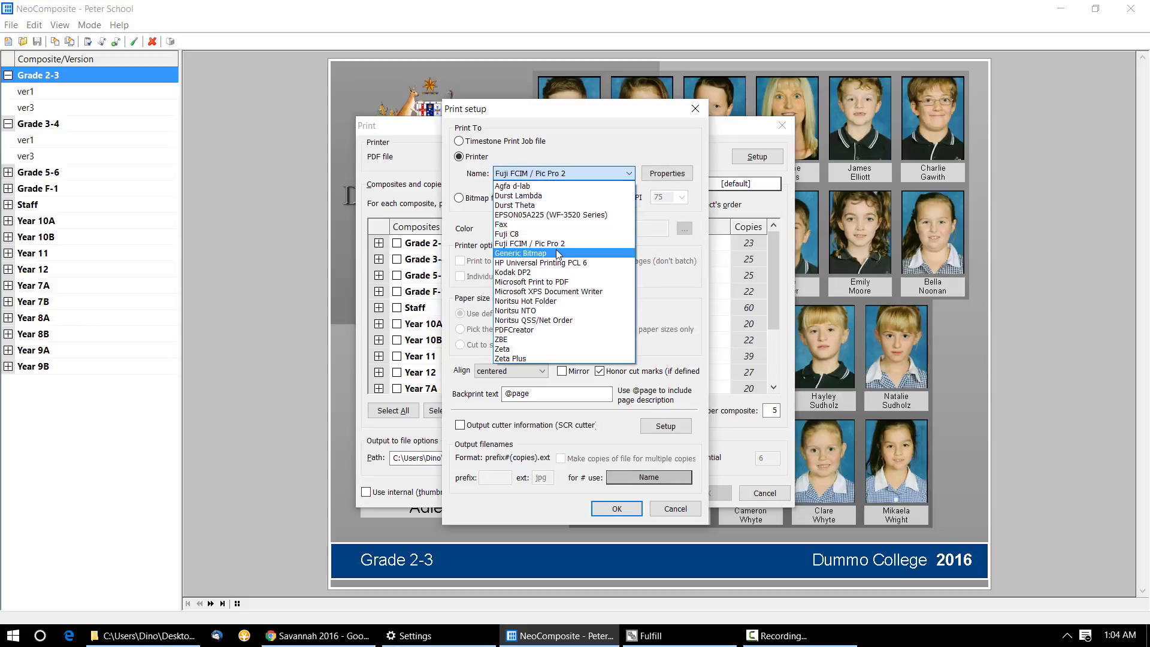
click(520, 253)
click(652, 175)
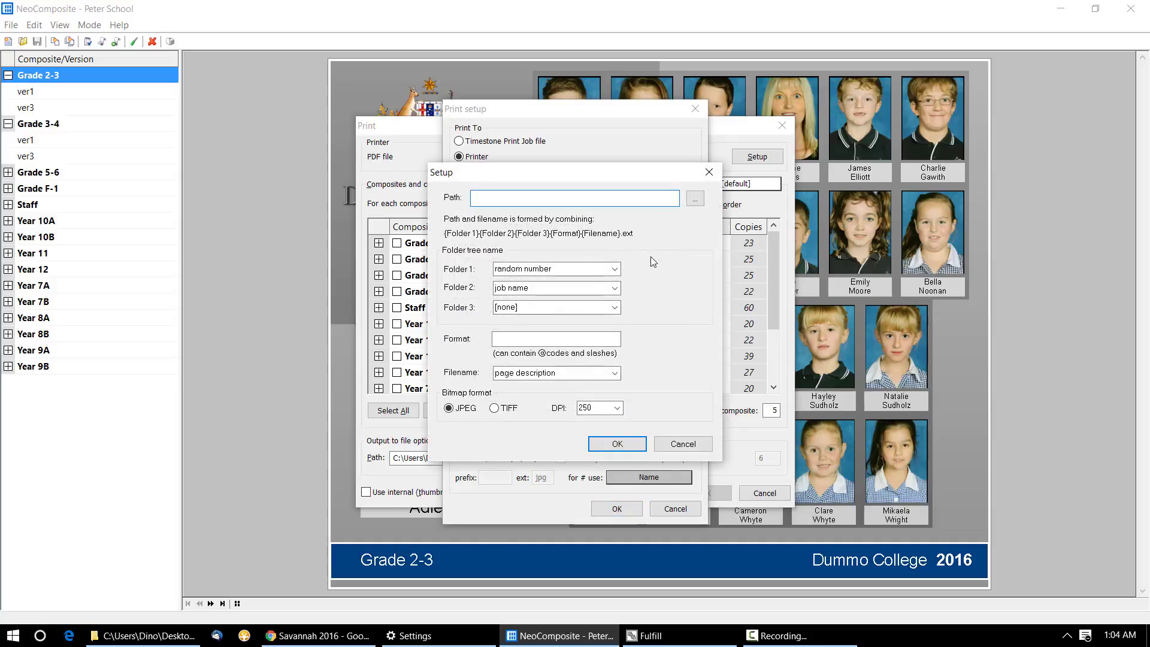
click(513, 338)
text(@version)
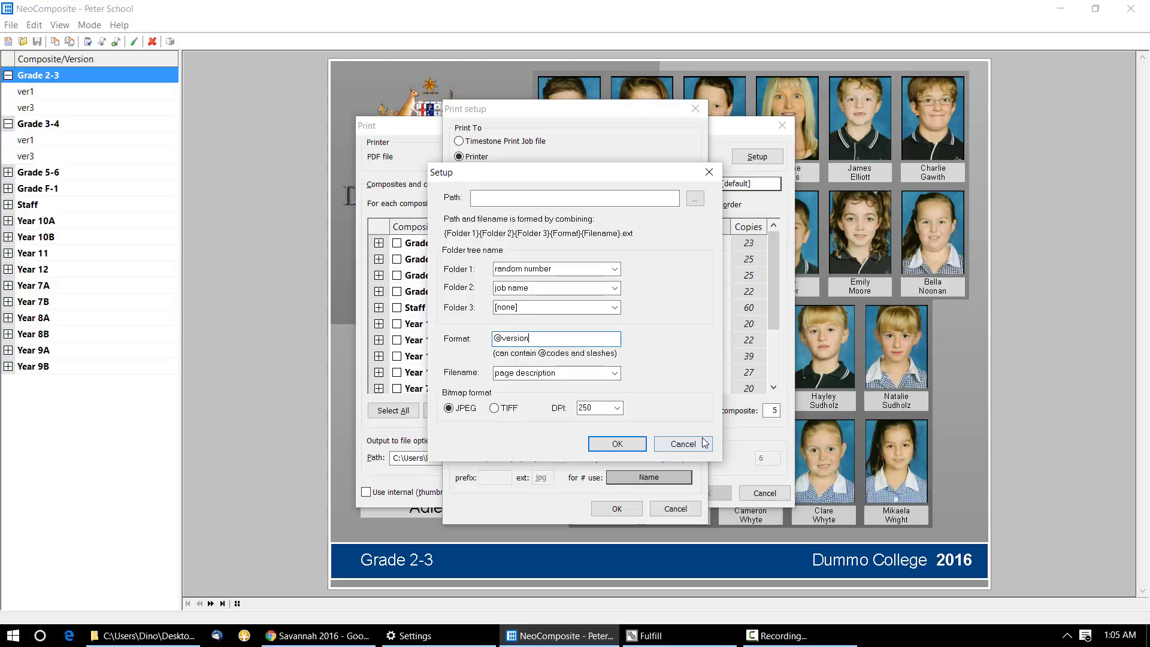
click(682, 444)
click(672, 510)
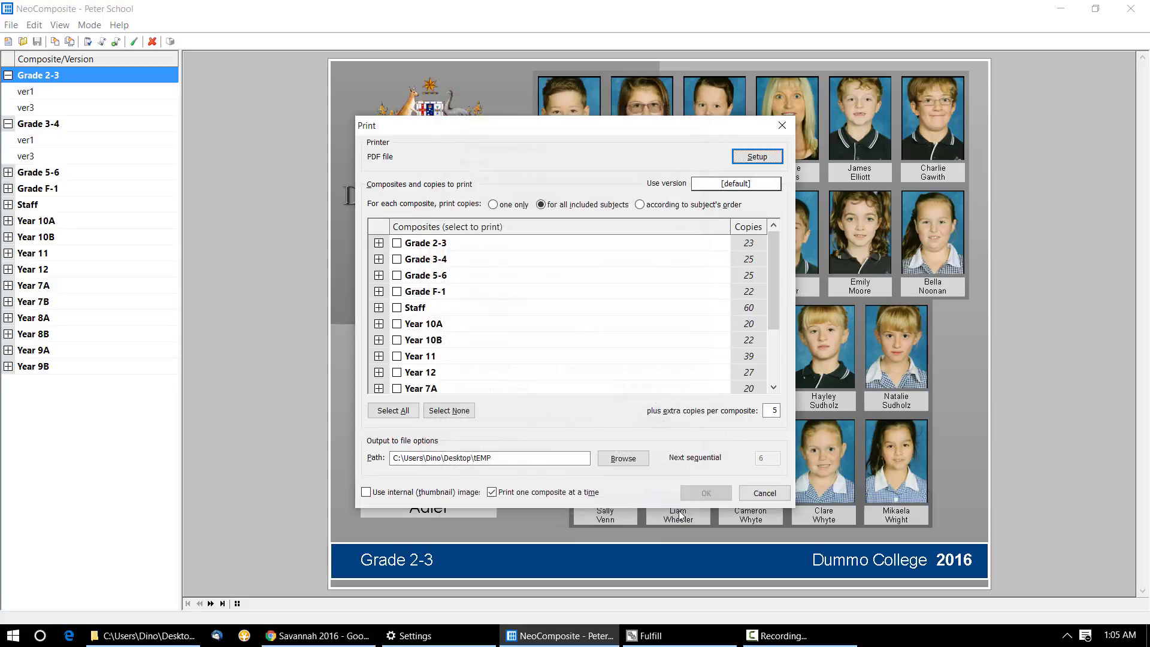
click(763, 493)
Open the Grade 2-3 ver1 composite set details and switch Exclude from online ordering on and off again
click(144, 92)
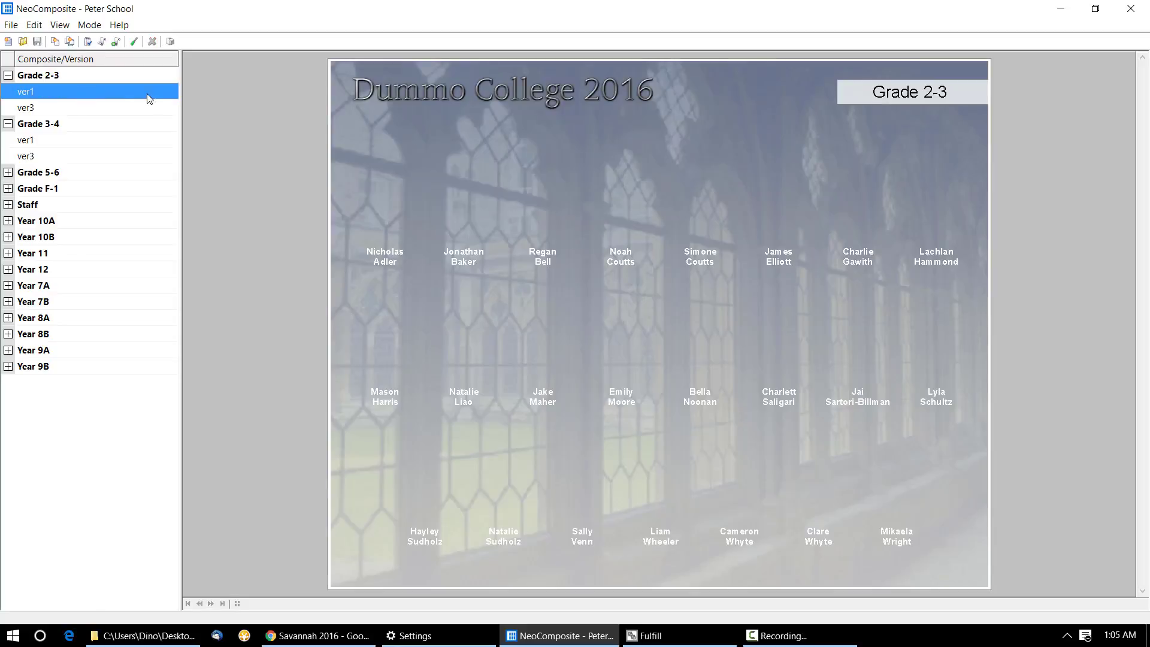
click(120, 78)
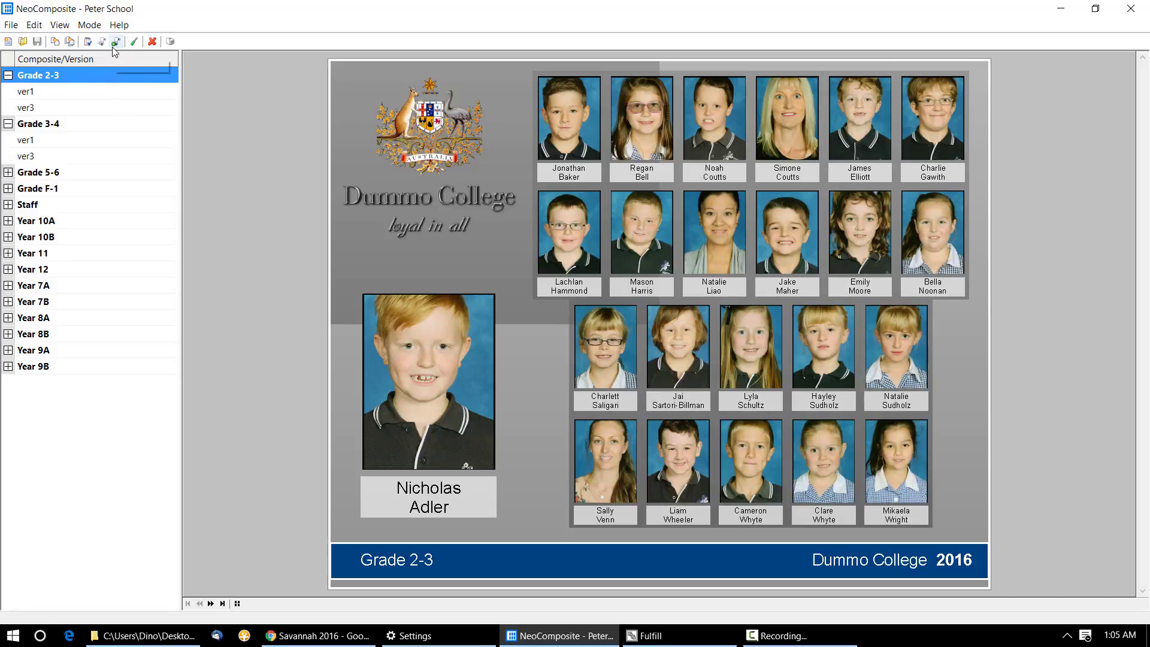
double_click(96, 92)
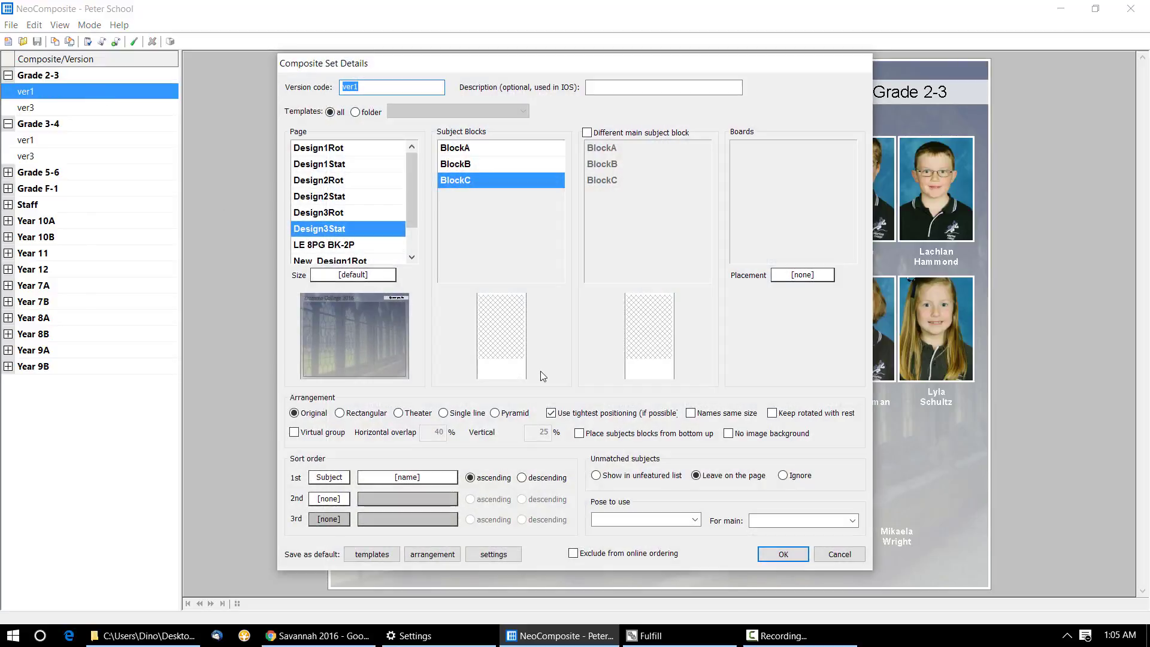
click(634, 556)
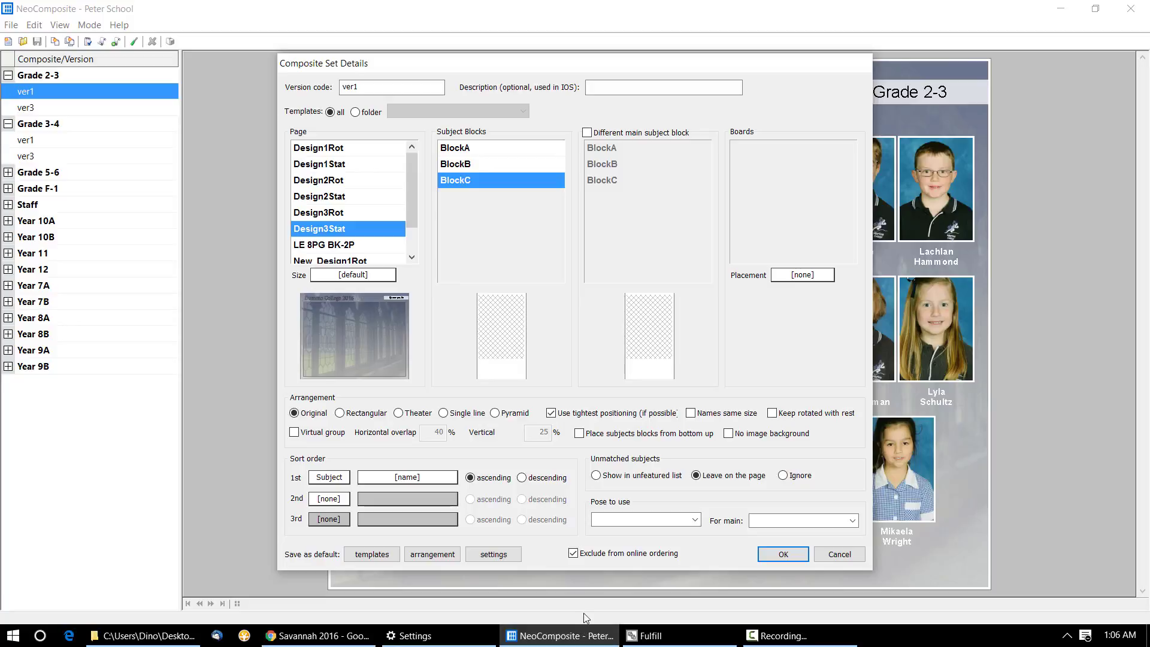
click(599, 554)
Enter "Nice group photo" as the version's description and cancel the composite set details
click(660, 89)
text(Nice )
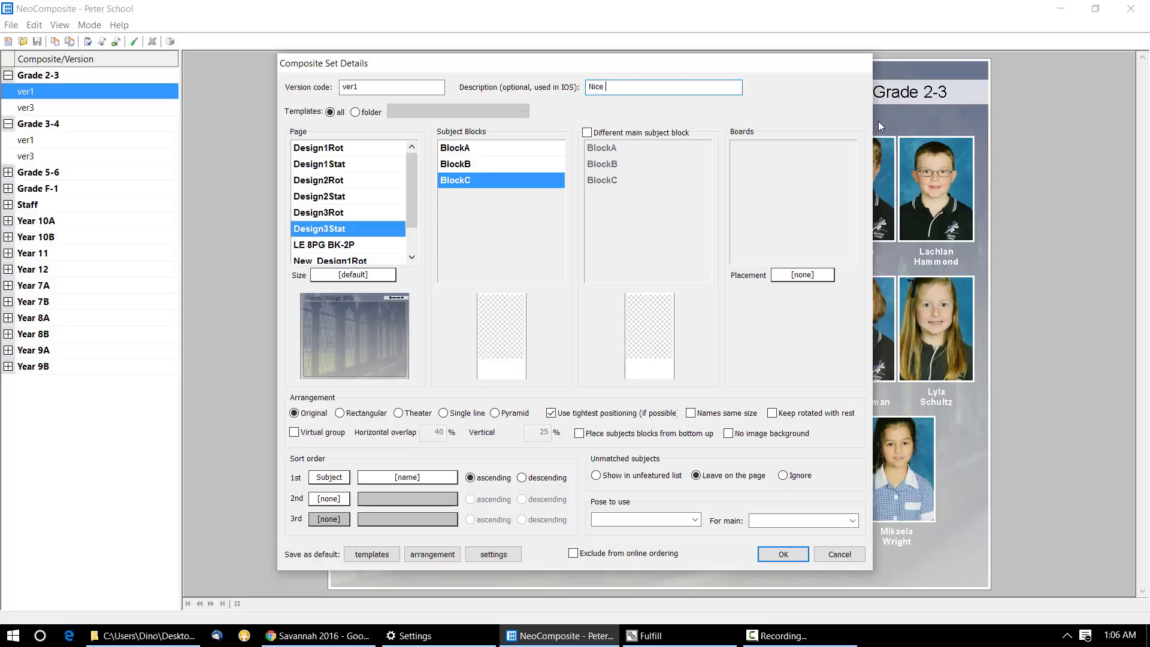
text(hgroup)
key(BackSpace)
text(photo)
click(840, 556)
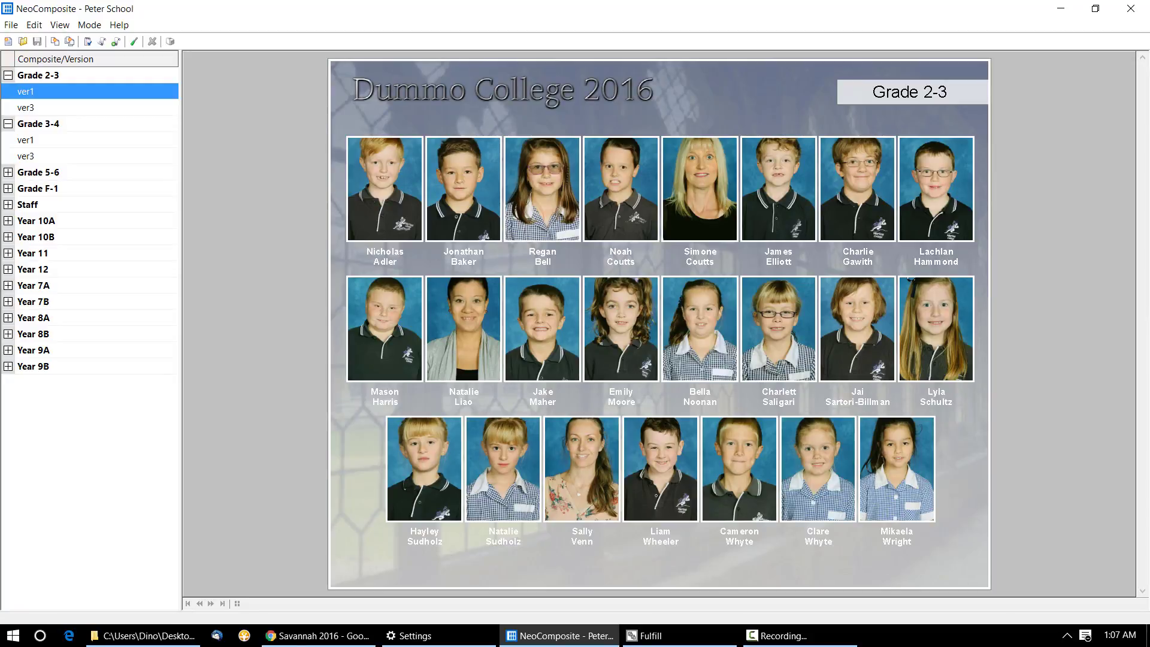
Switch to Chrome and open the timestone.com.au website in a new tab
click(324, 635)
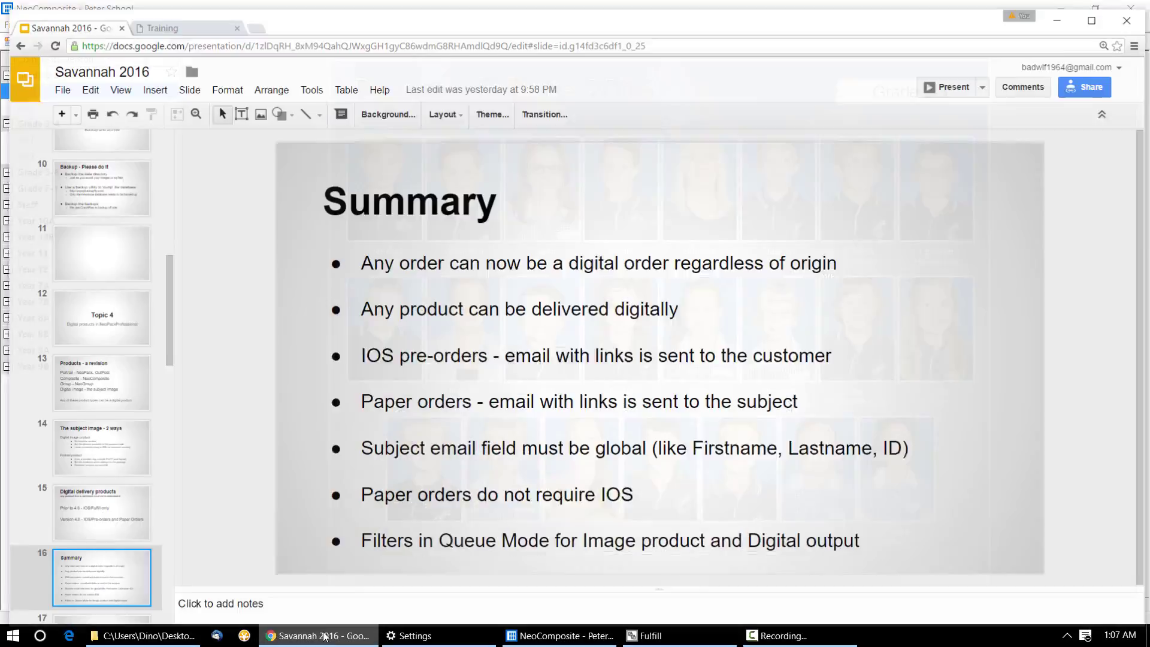
click(253, 19)
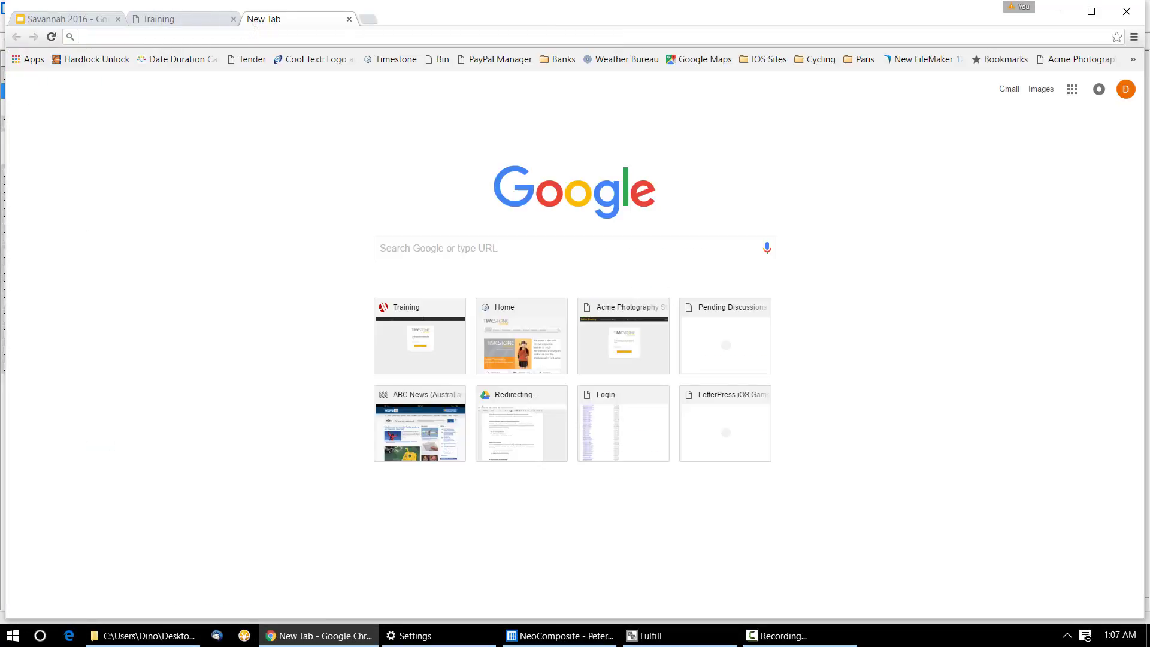
text(dm)
key(BackSpace)
key(BackSpace)
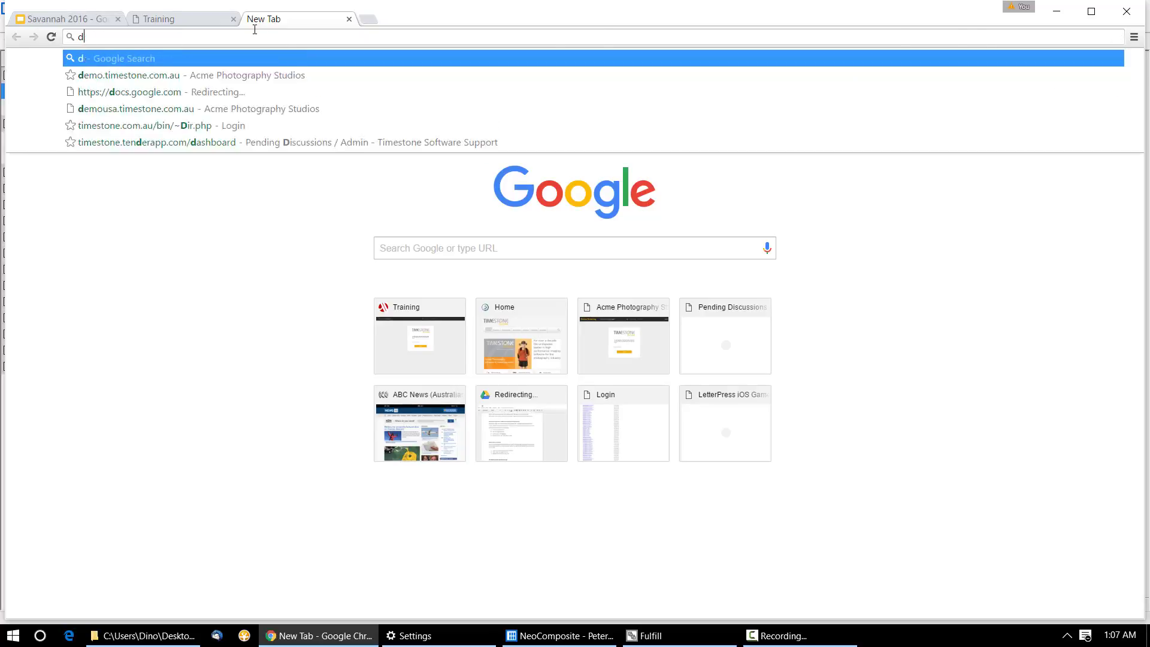
text(time)
key(Return)
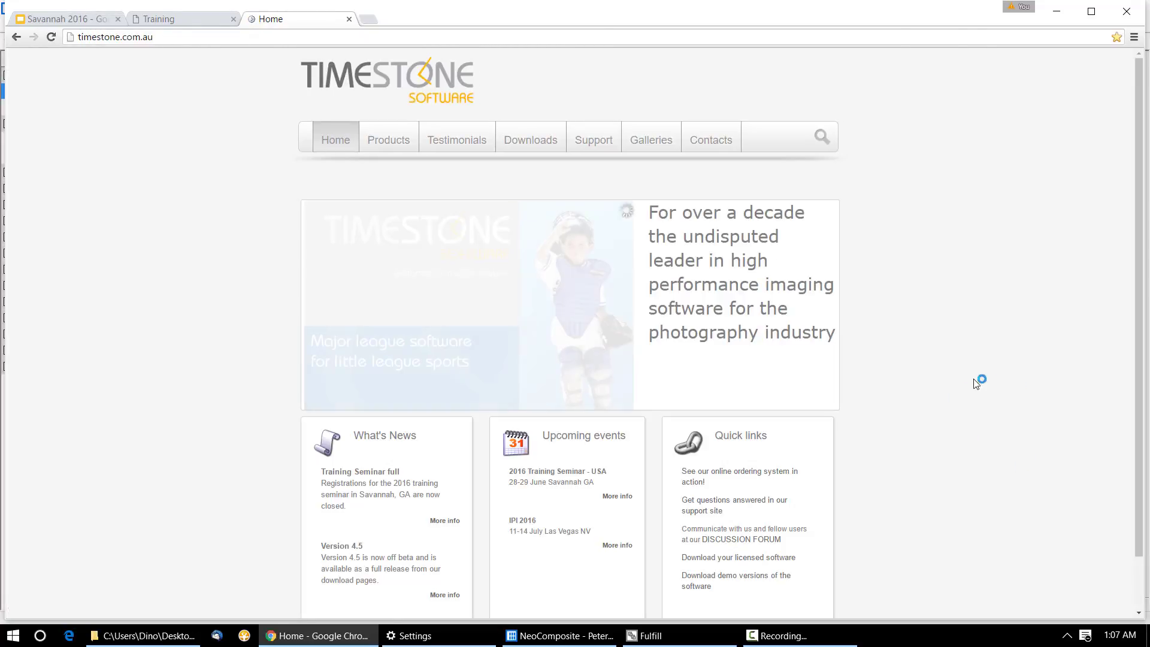
Open the online ordering demo page and enter the Virtual groups sample shoot
click(743, 476)
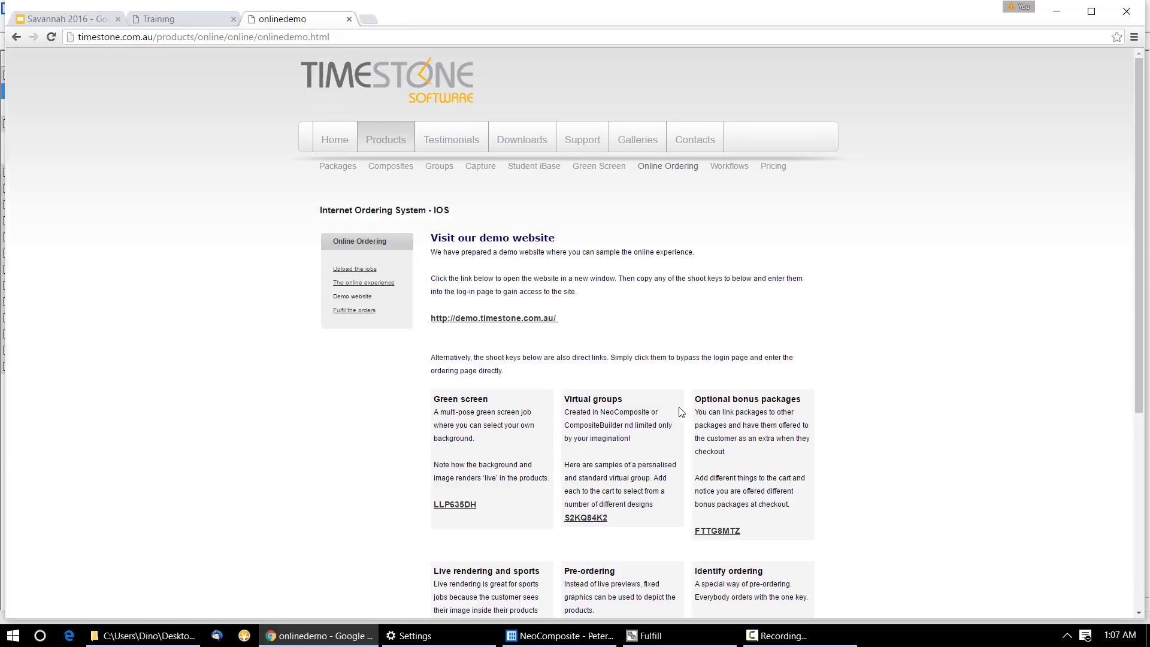
scroll(664, 397, down, 4)
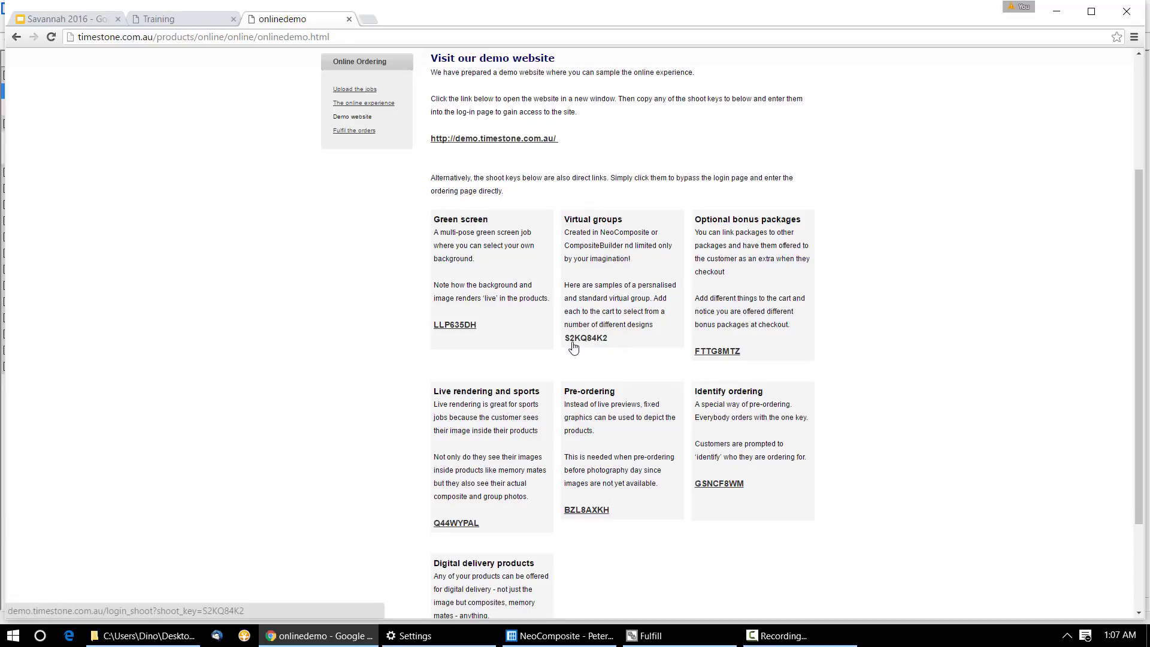
click(589, 342)
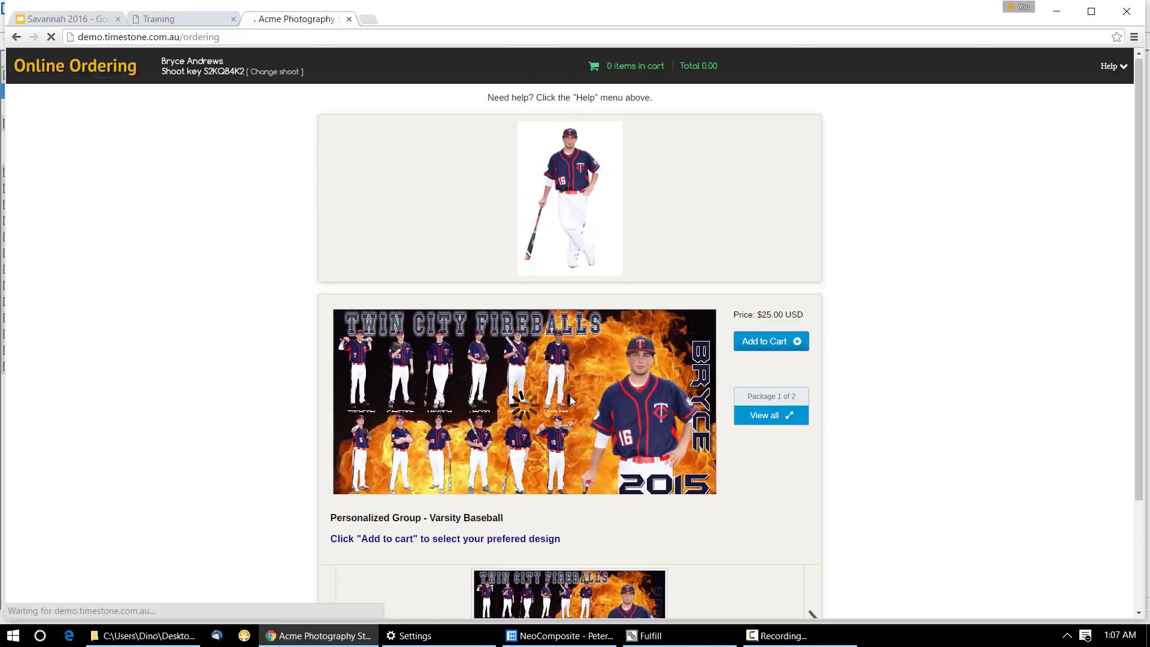
Compare the Standard Group and Personalized Group packages on the ordering page
scroll(569, 399, down, 2)
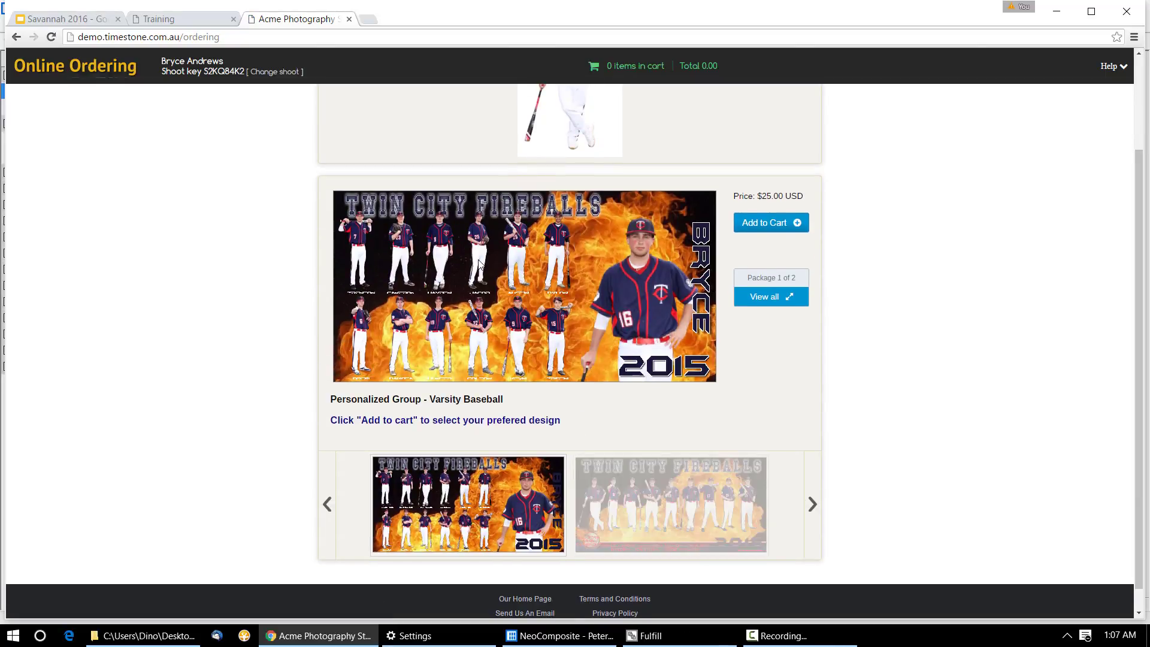
click(640, 503)
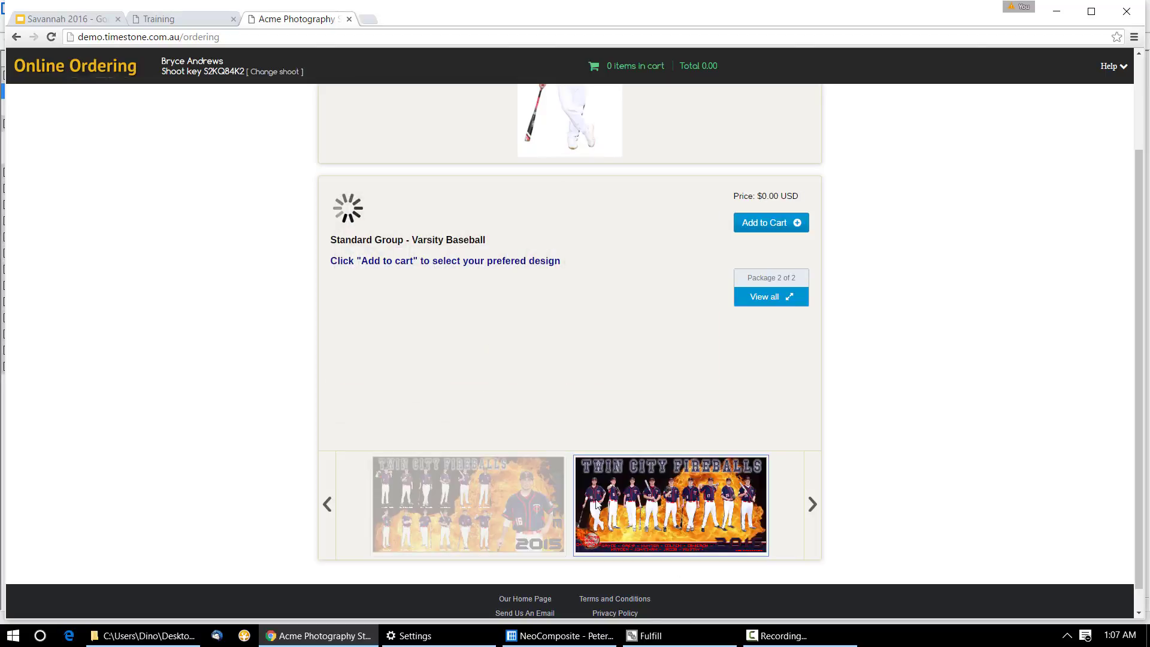
click(563, 488)
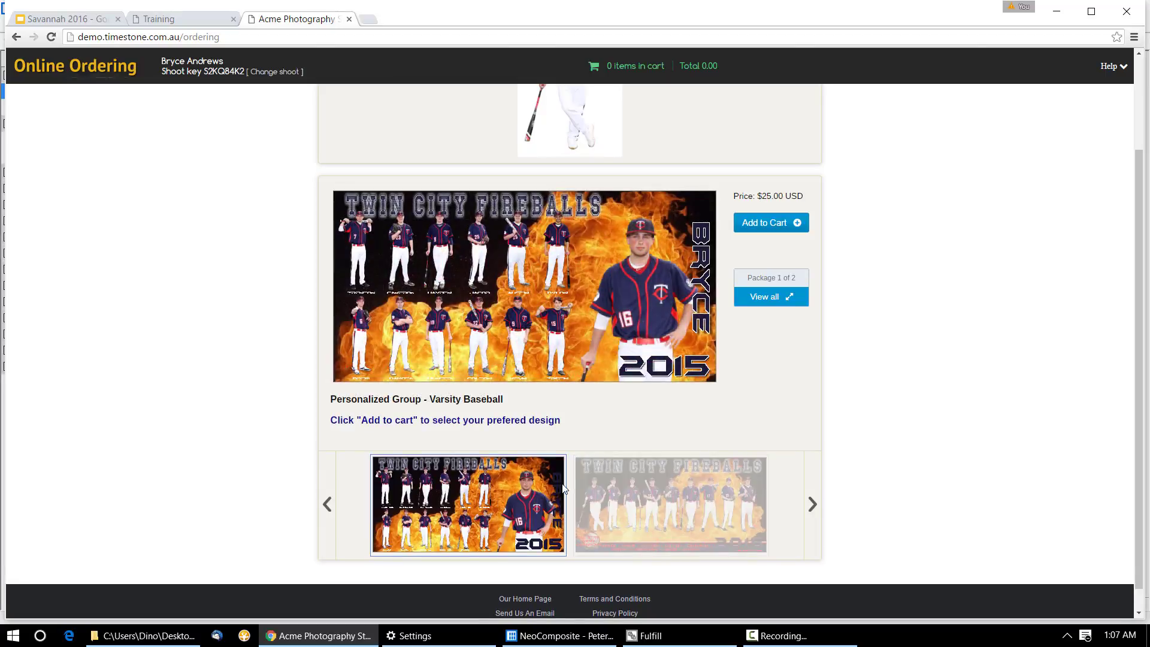
Open the Personalized Group package's design options and preview Design 4 and Design 5
click(762, 231)
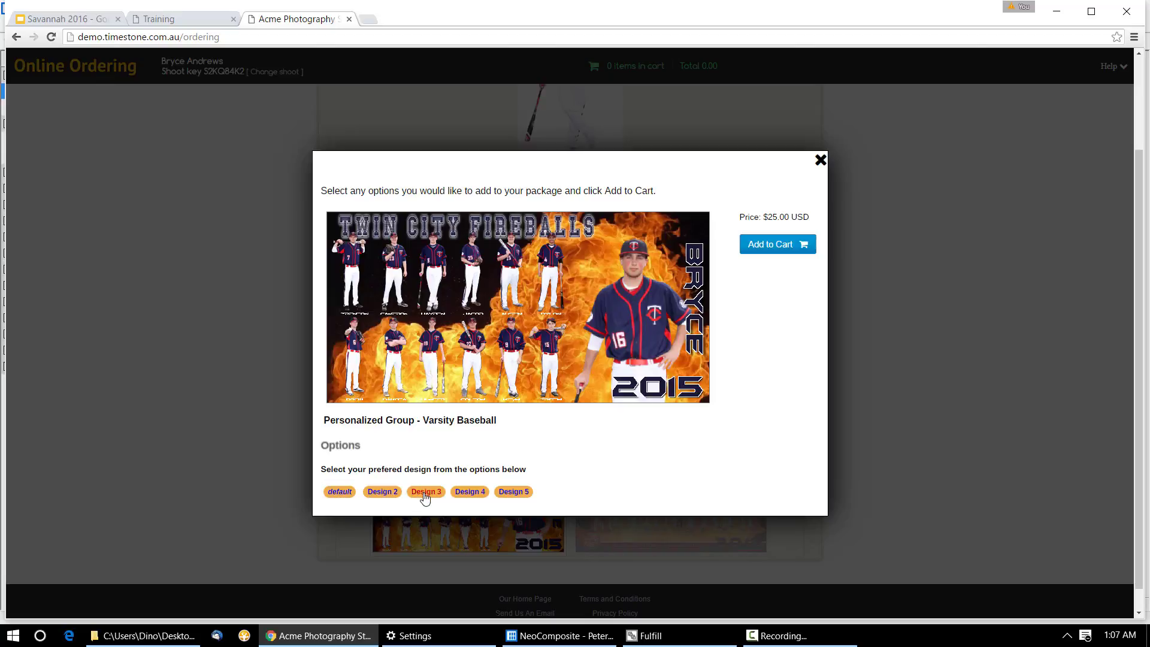
click(465, 492)
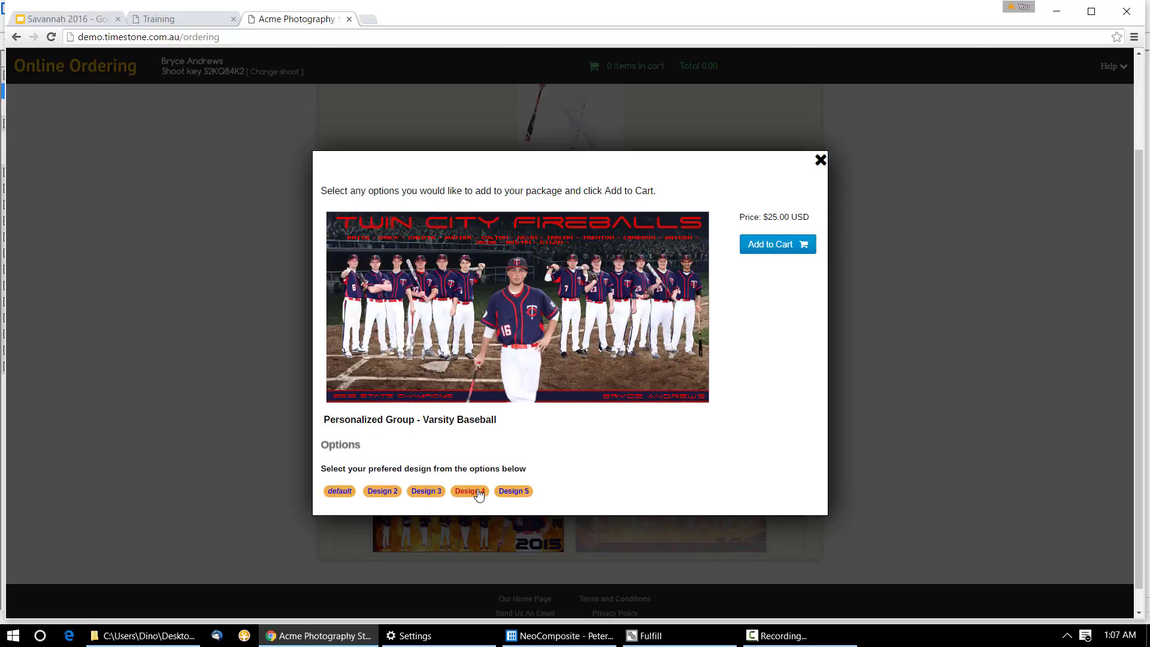
click(522, 494)
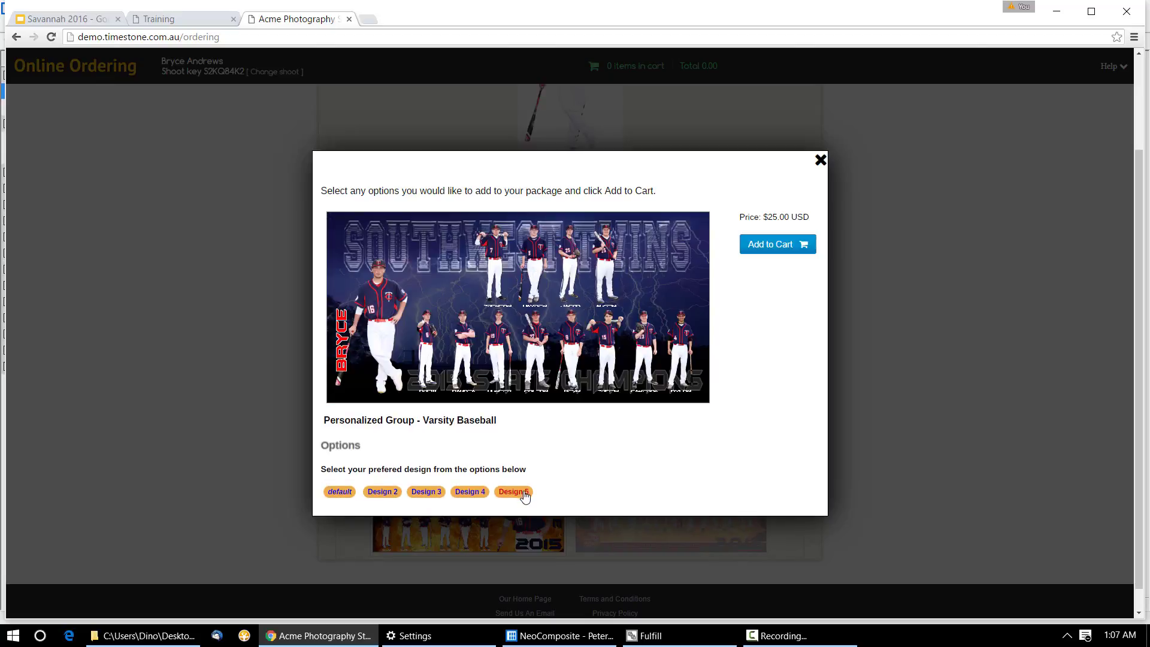
Preview Design 5 of the Personalized Group package once more and close its design options
click(525, 496)
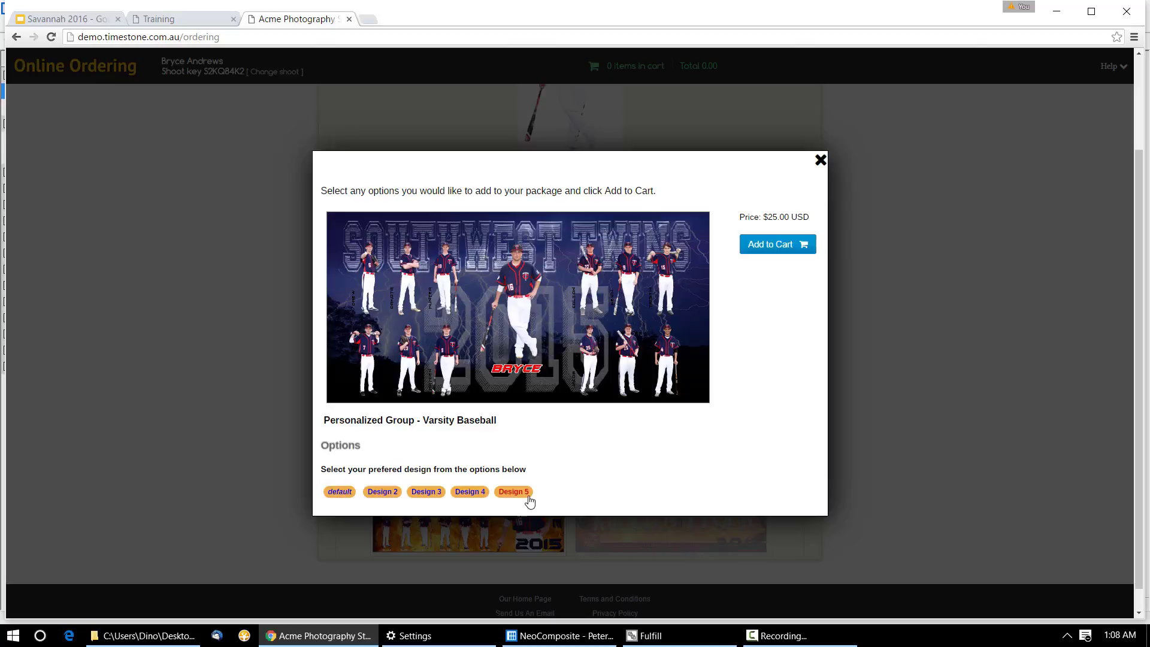
click(821, 160)
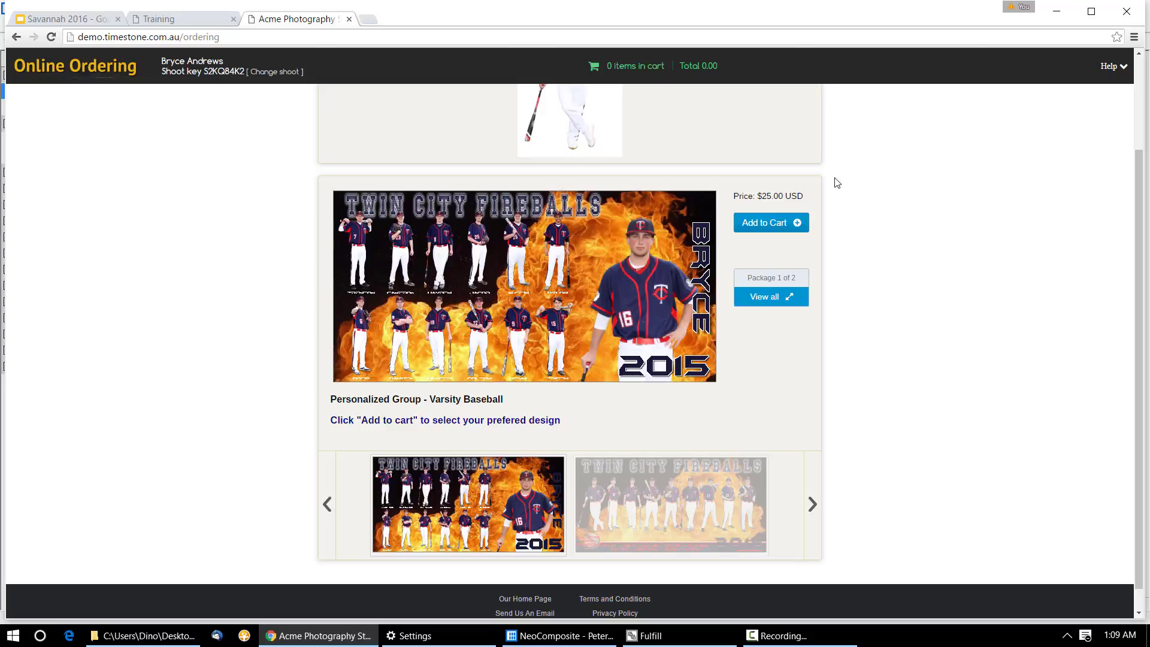
Switch to NeoComposite and review the composite set details of Grade 2-3's ver1
click(557, 636)
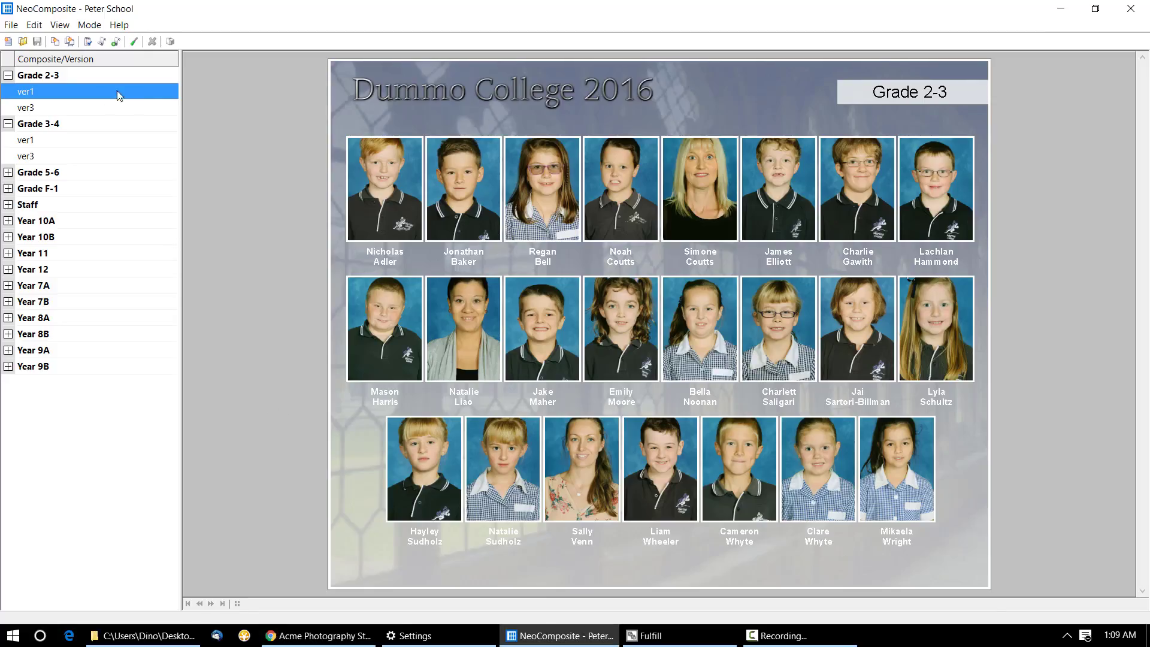
double_click(99, 93)
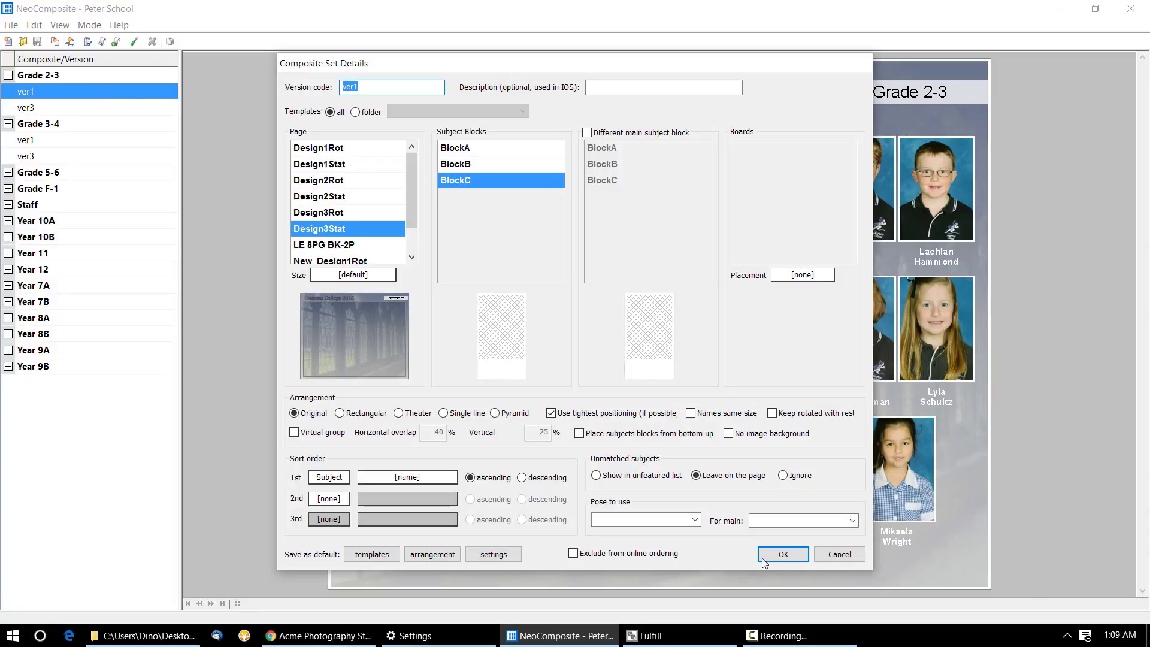
click(783, 554)
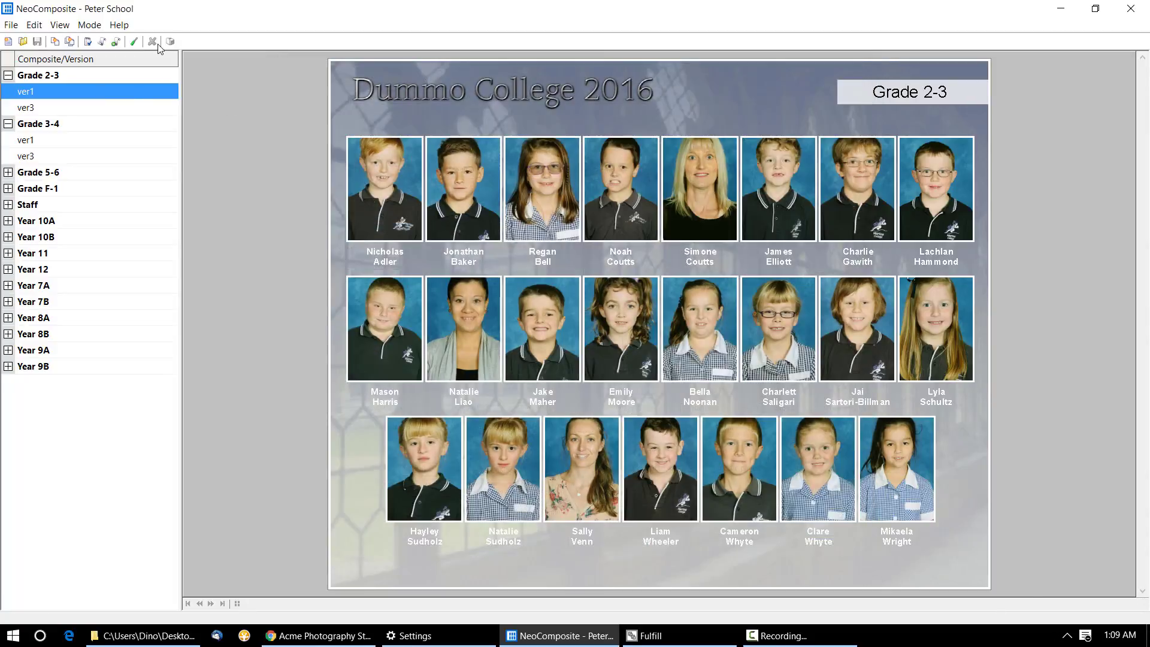
Open the Greenville HS job and display its composite with the rot subtype
click(23, 42)
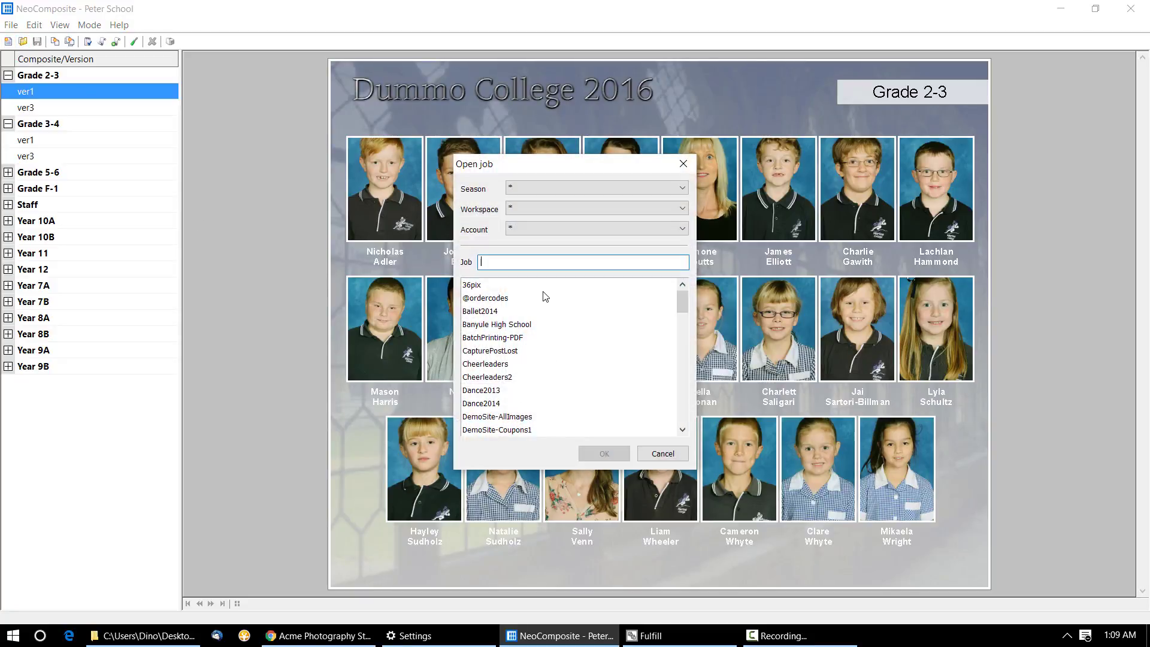
text(g)
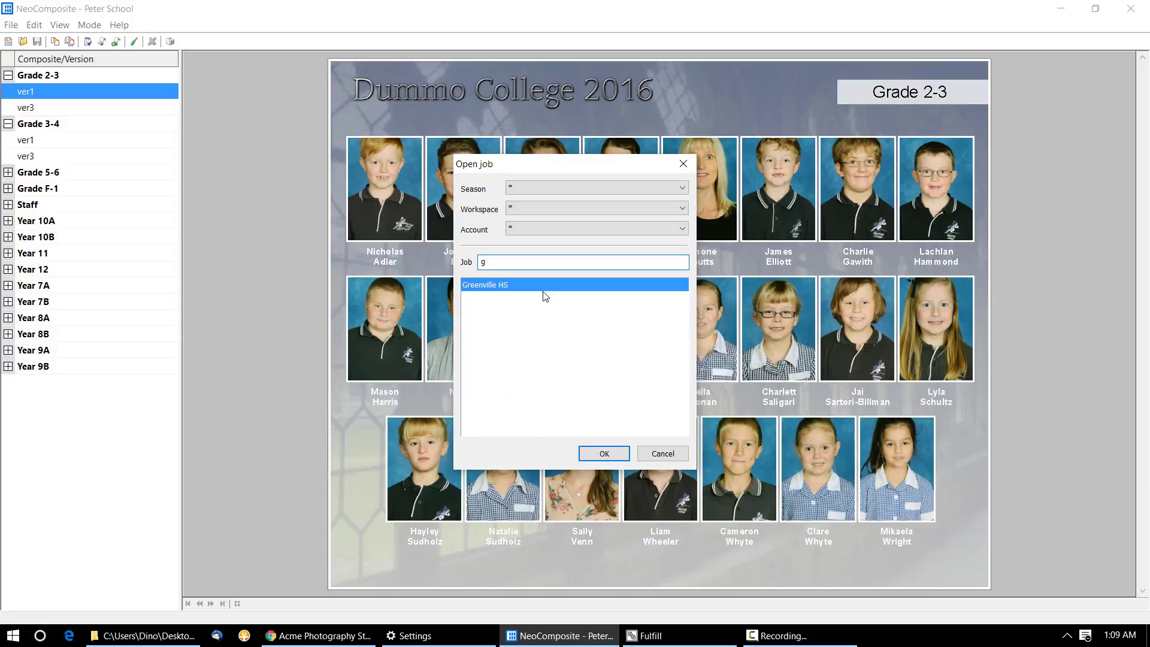
key(BackSpace)
text(g)
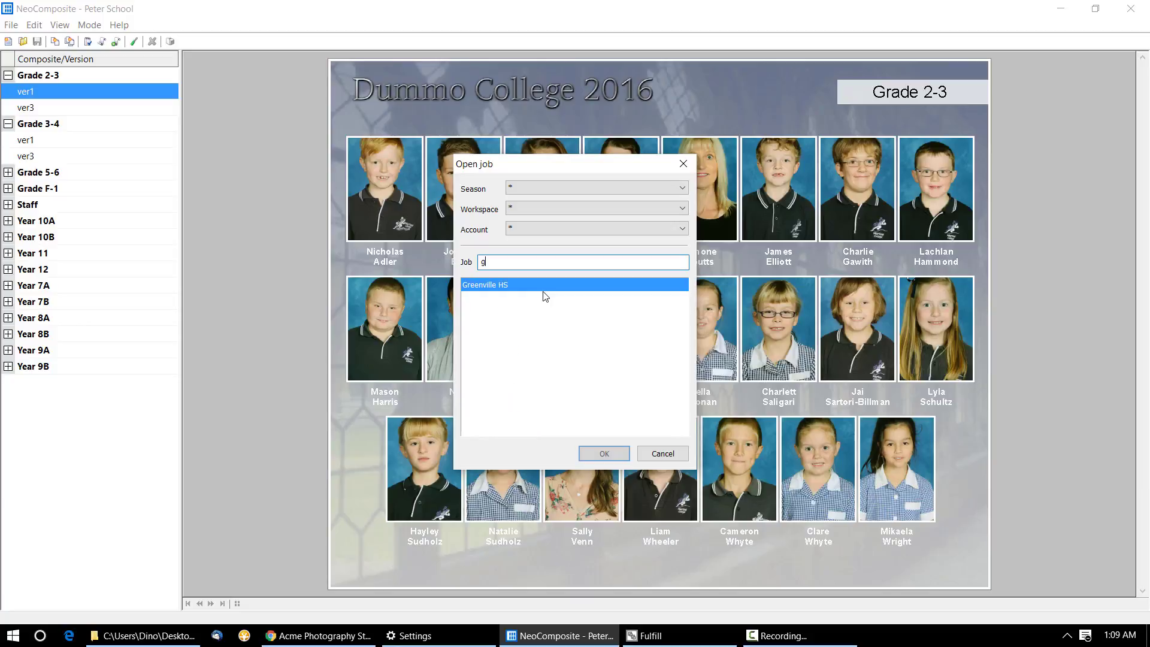
key(Return)
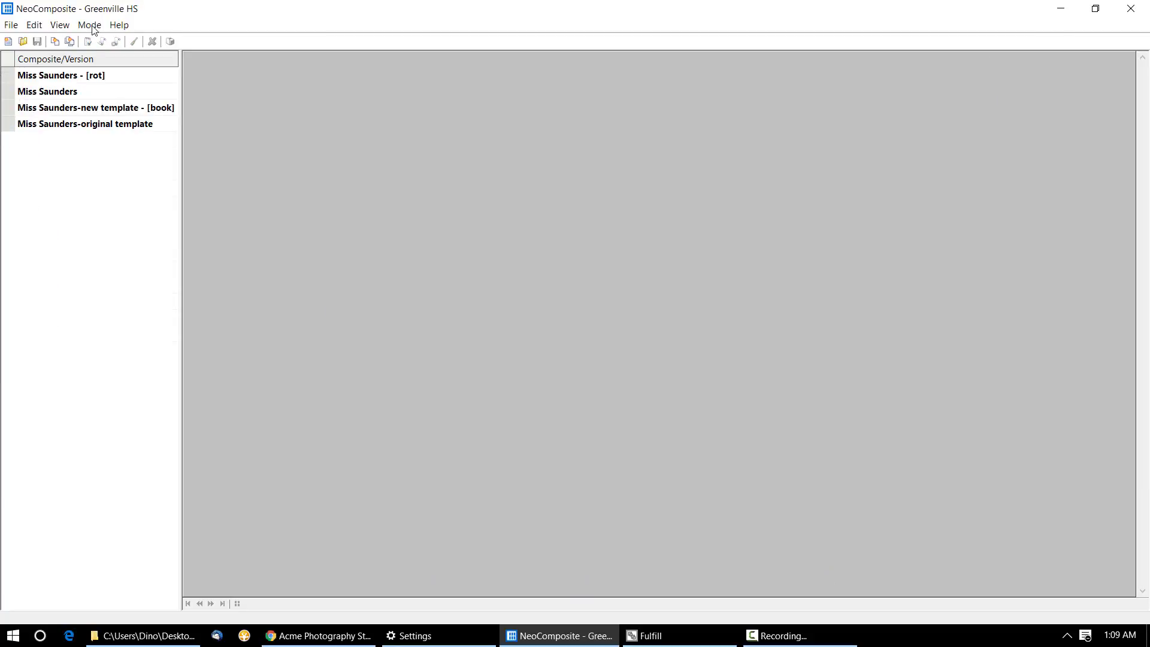
click(89, 76)
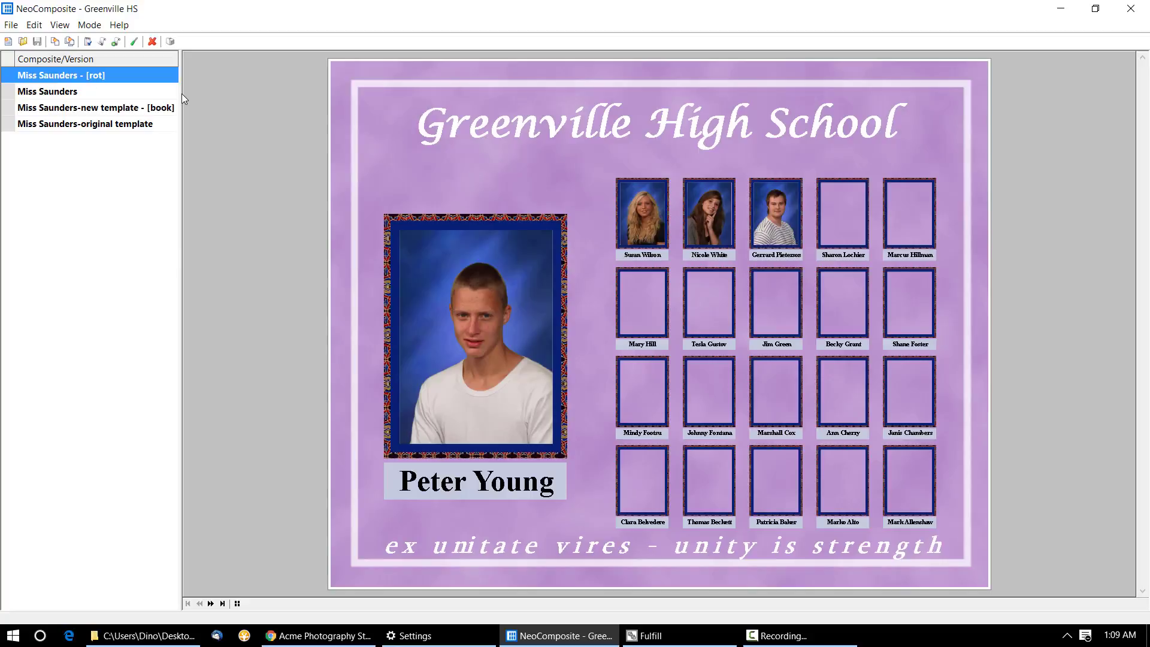
Look through the template report, and check which page template and subject block the rot composite uses
click(114, 25)
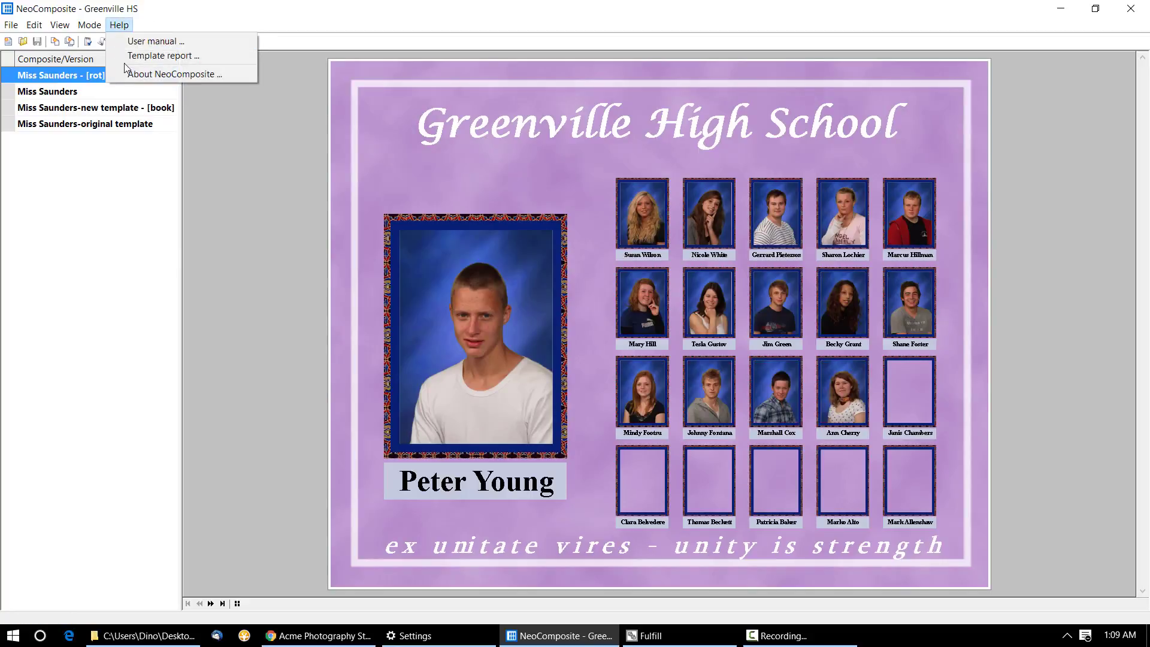
click(129, 60)
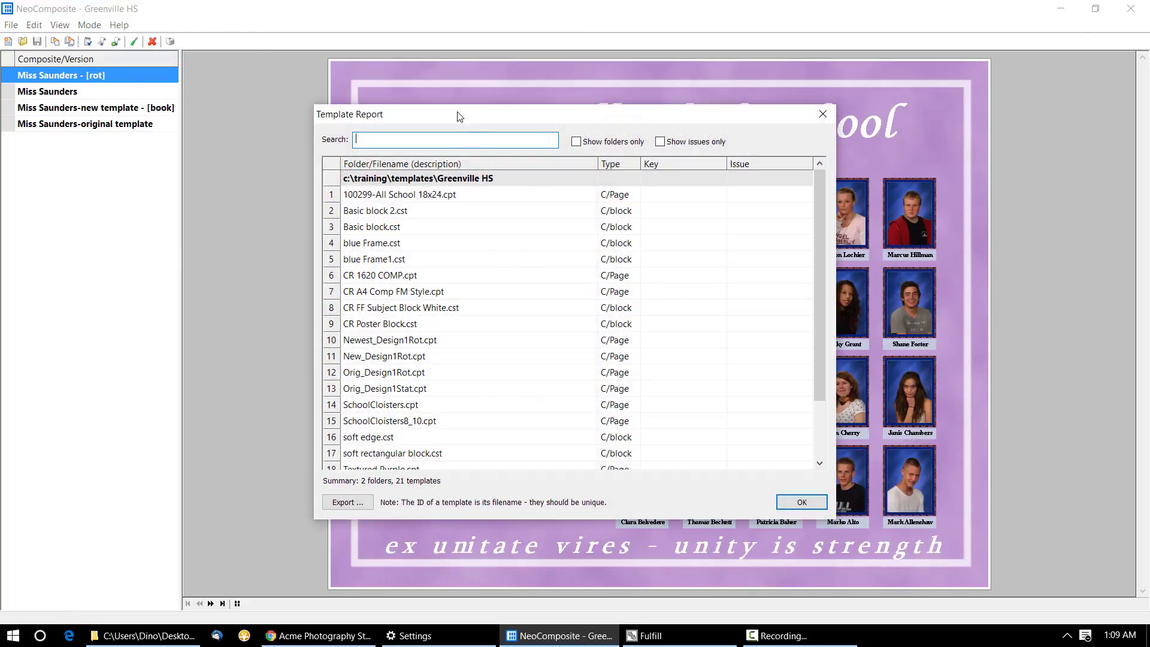
click(802, 502)
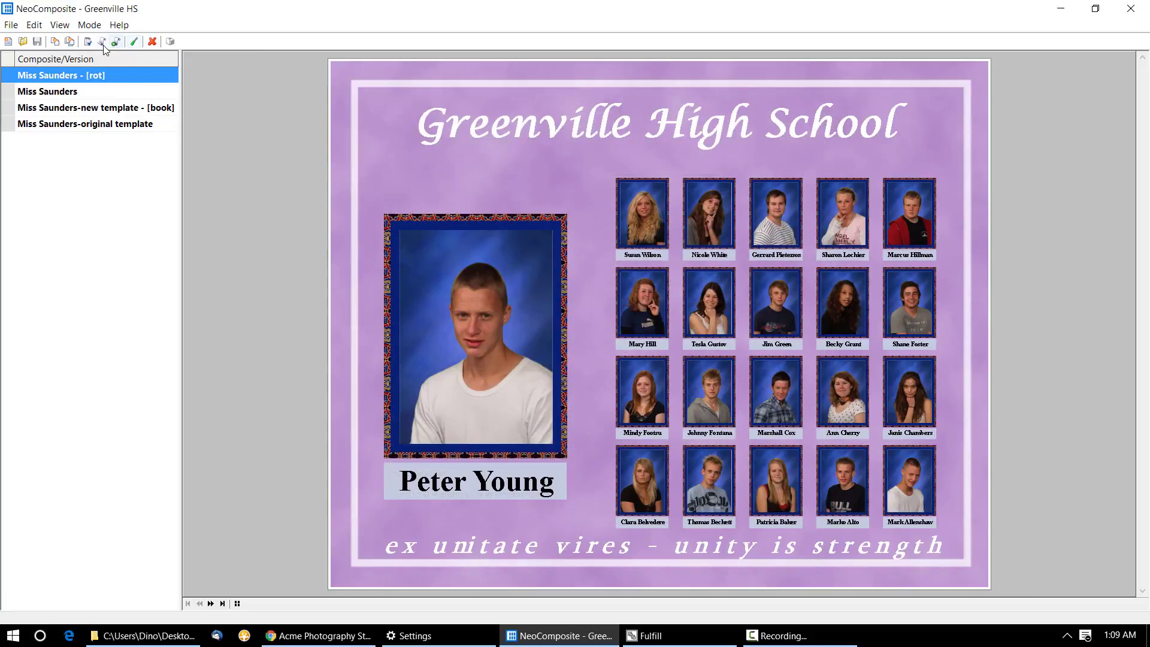
double_click(119, 78)
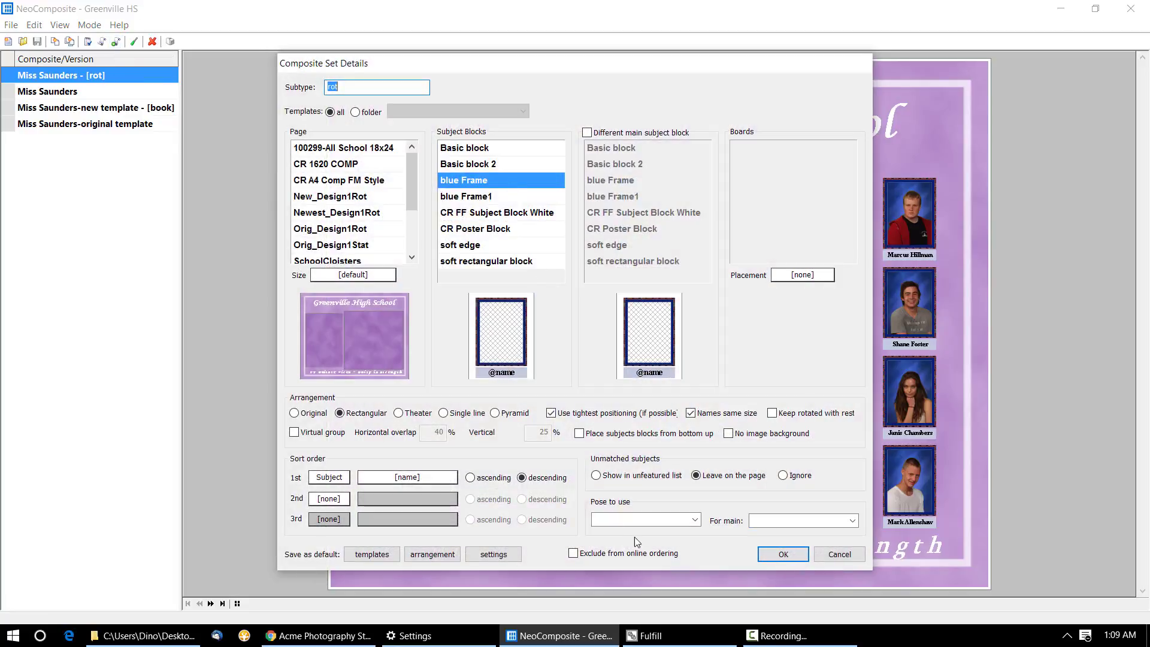
click(840, 554)
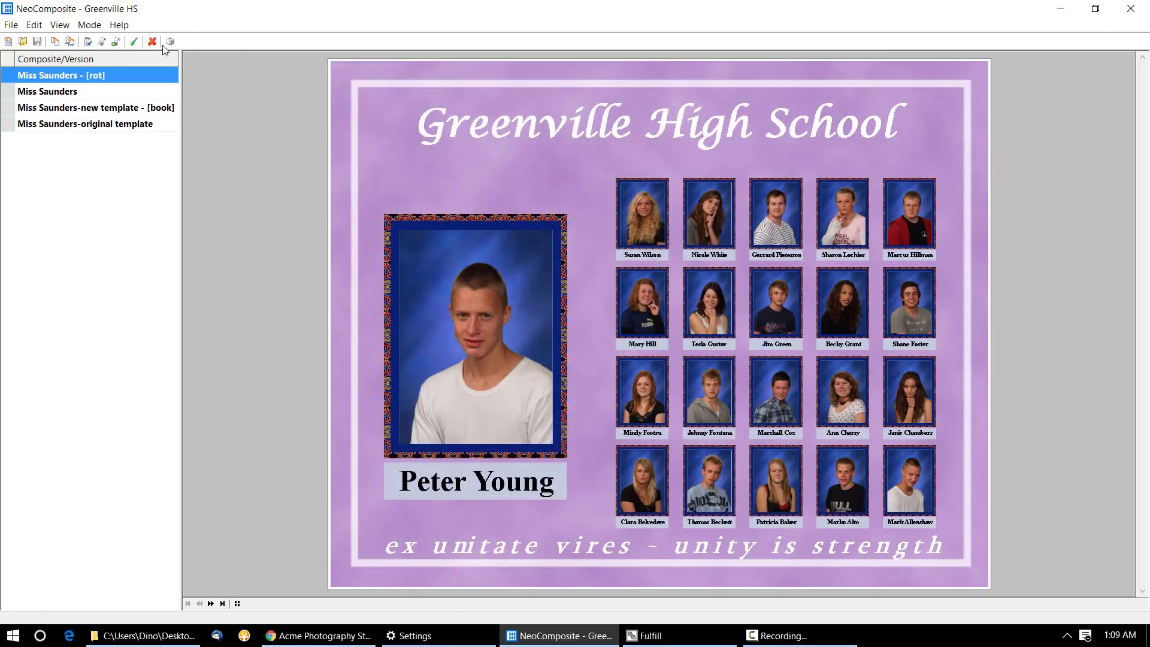
Find the blue Frame.cst subject block in the template report and open it for editing, discarding the unsaved changes to Newest_Design1Rot
click(120, 24)
click(124, 55)
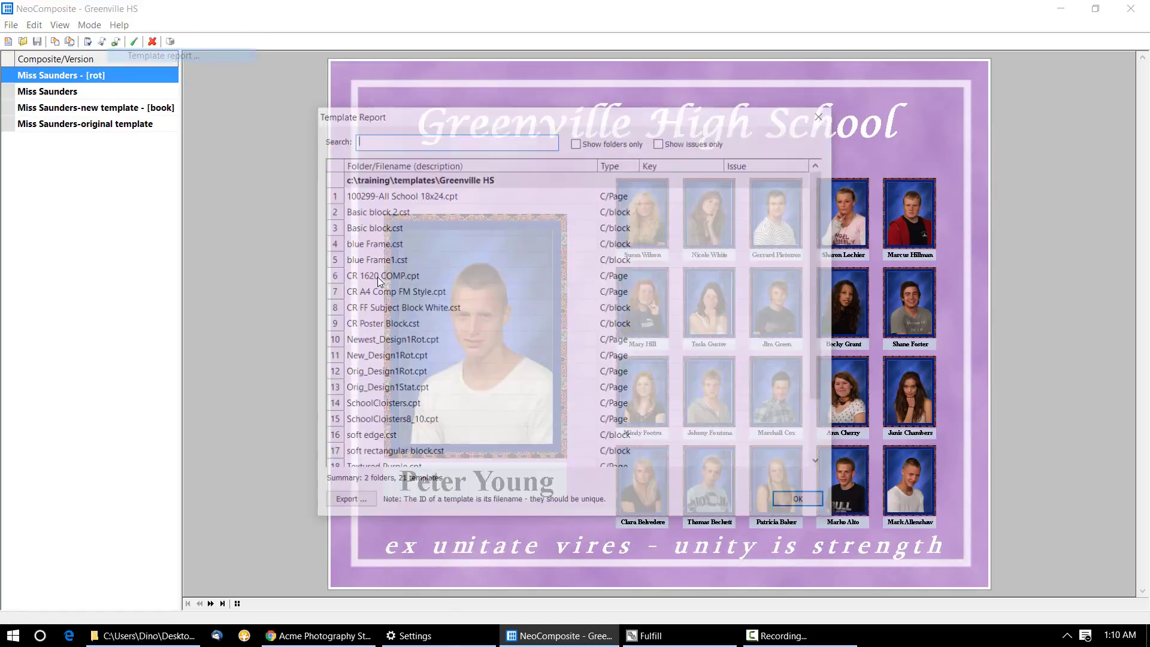
text(bl)
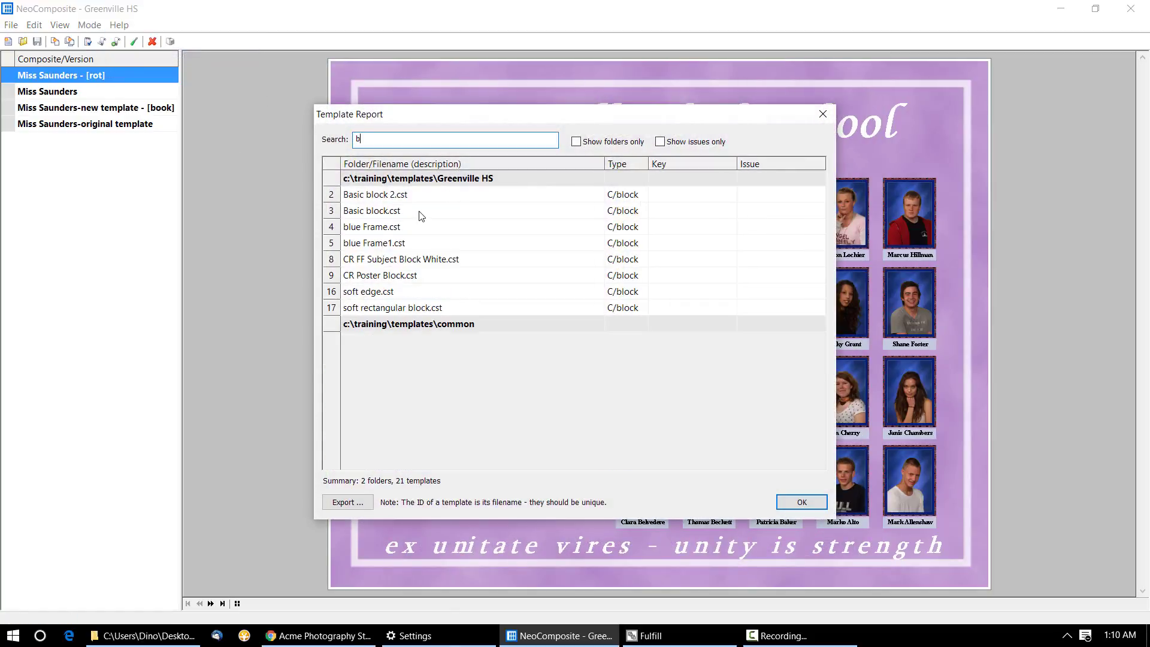
click(380, 234)
double_click(381, 233)
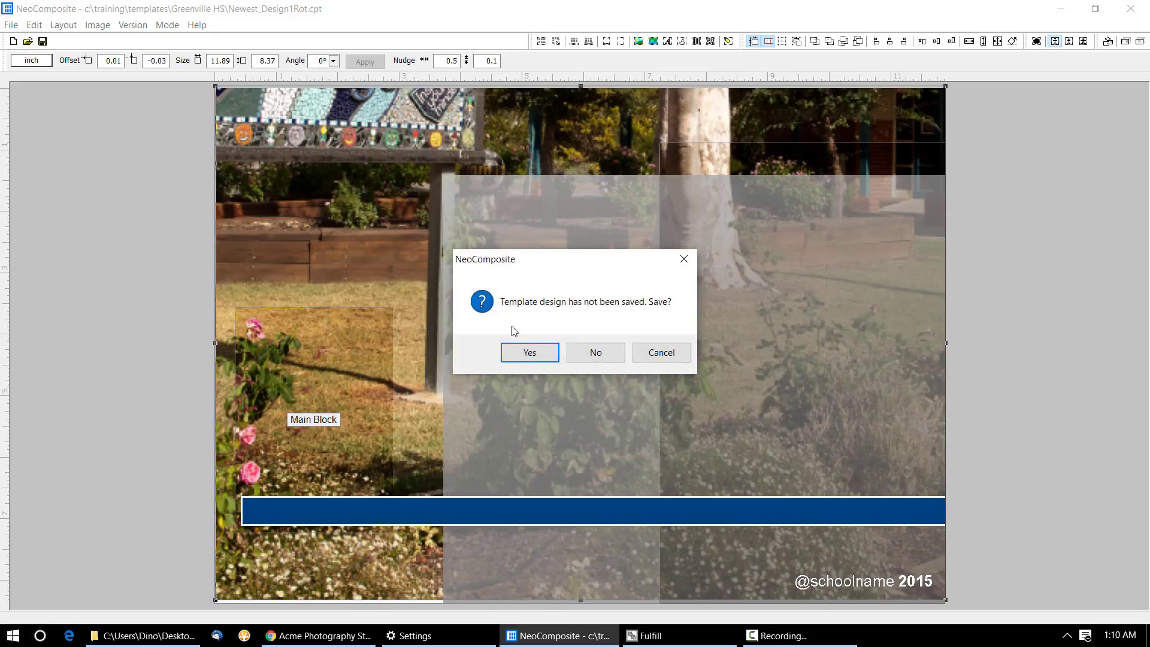
click(599, 358)
Set the photo hole in the blue Frame subject block to fill as black & white
double_click(577, 333)
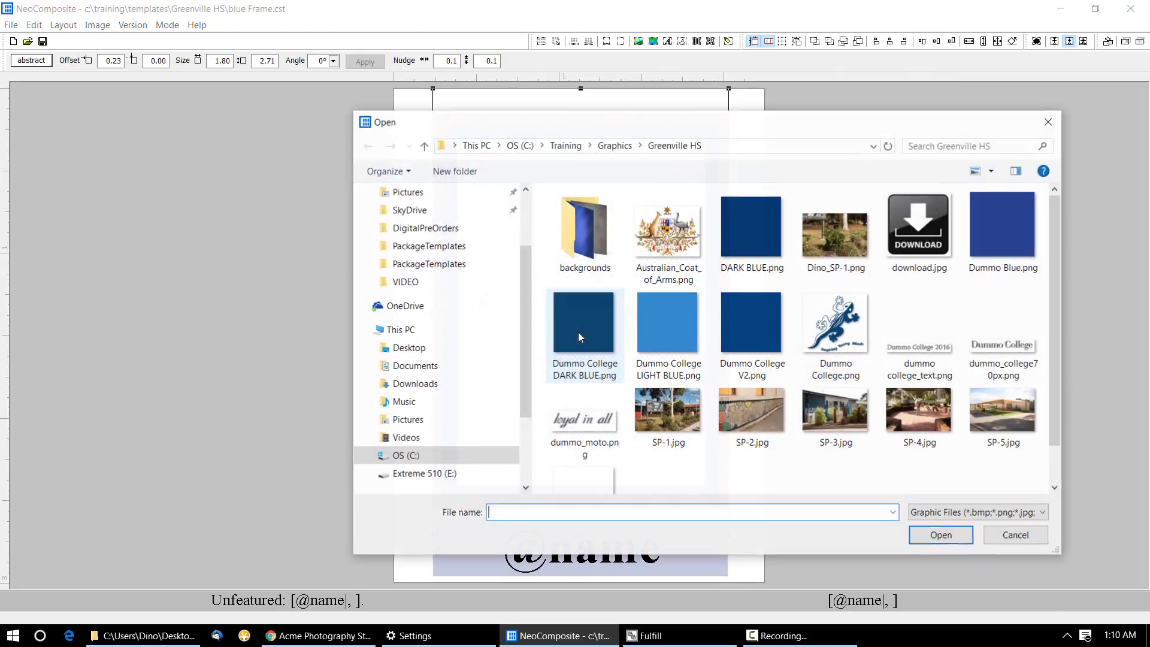
click(1016, 535)
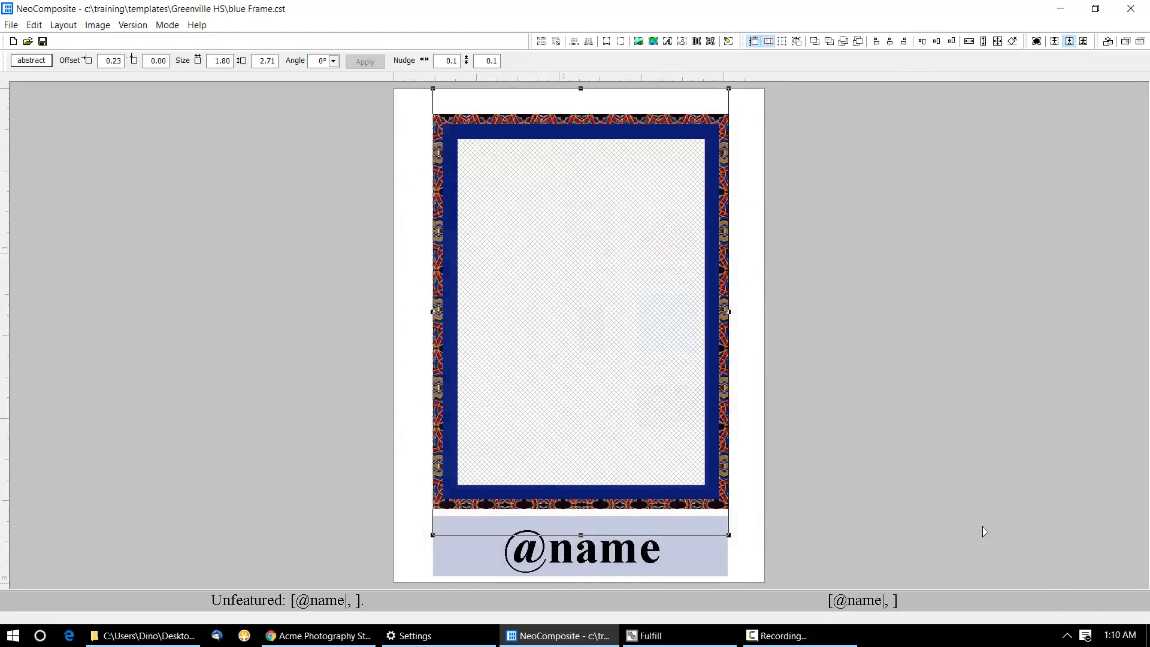
click(593, 367)
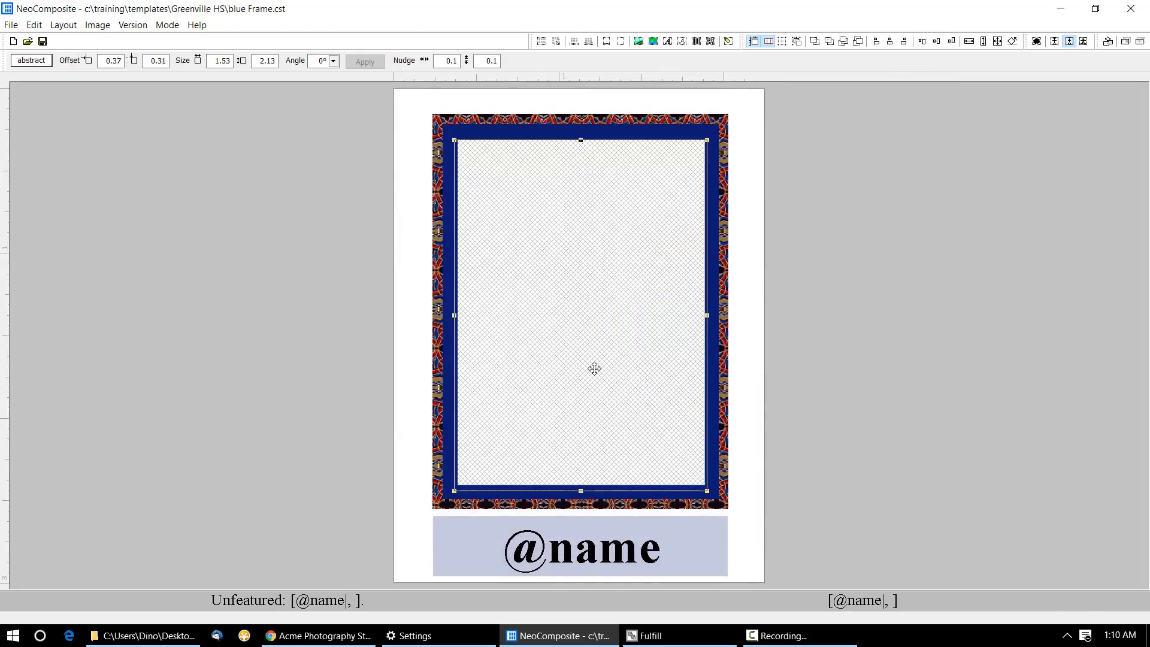
double_click(595, 375)
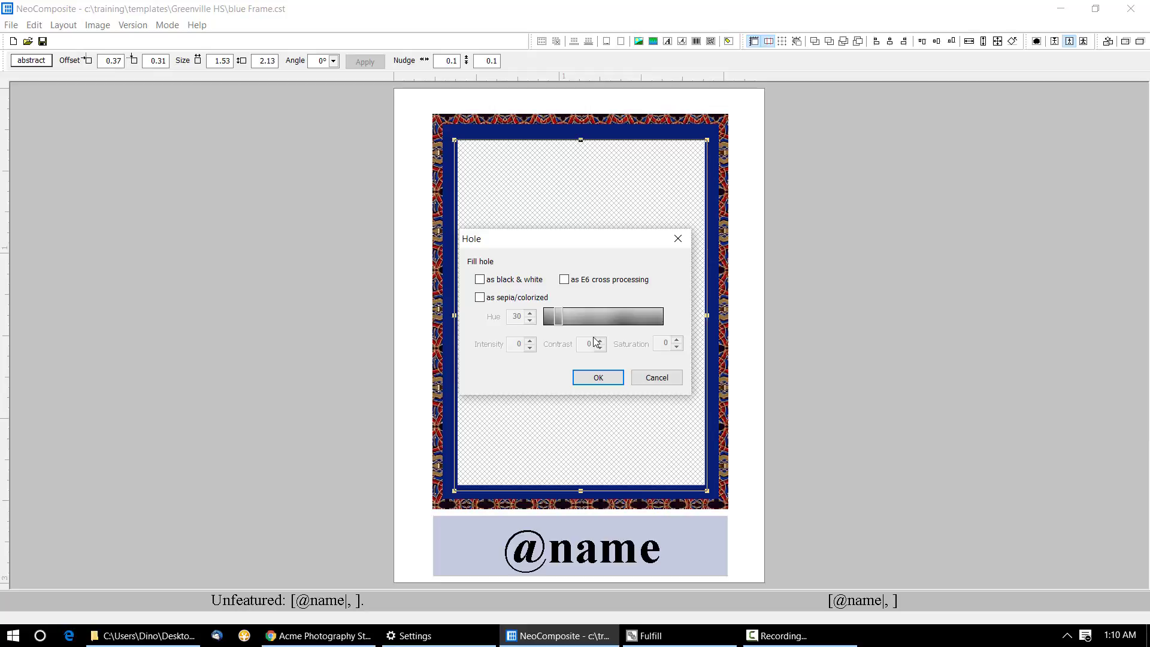
click(491, 278)
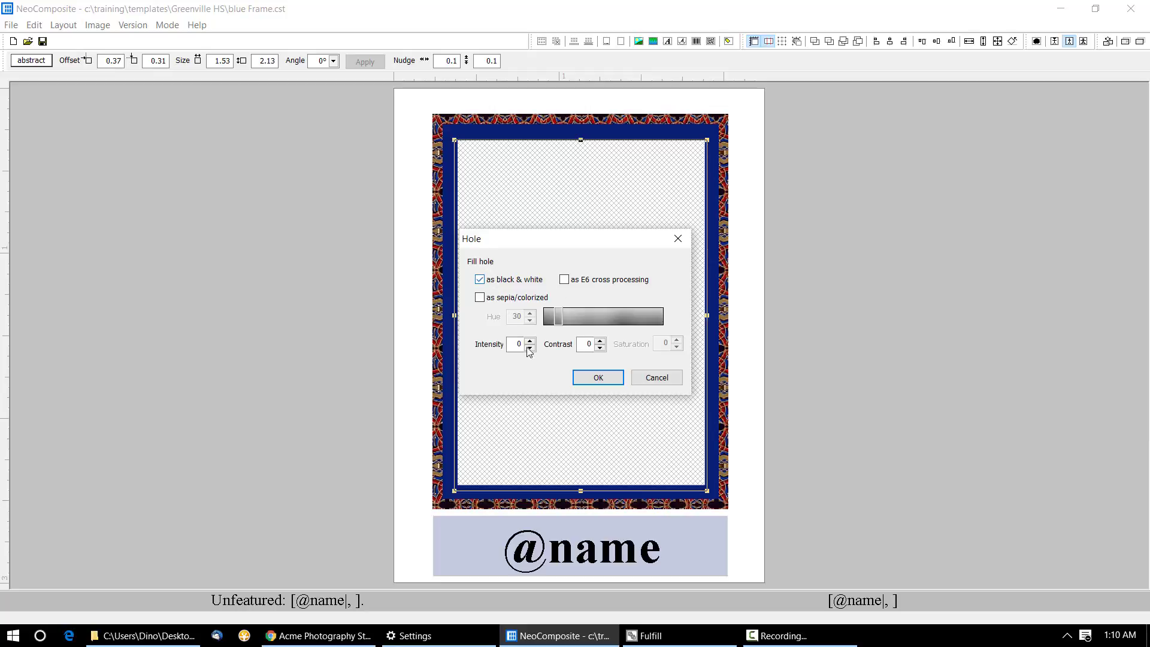
click(604, 379)
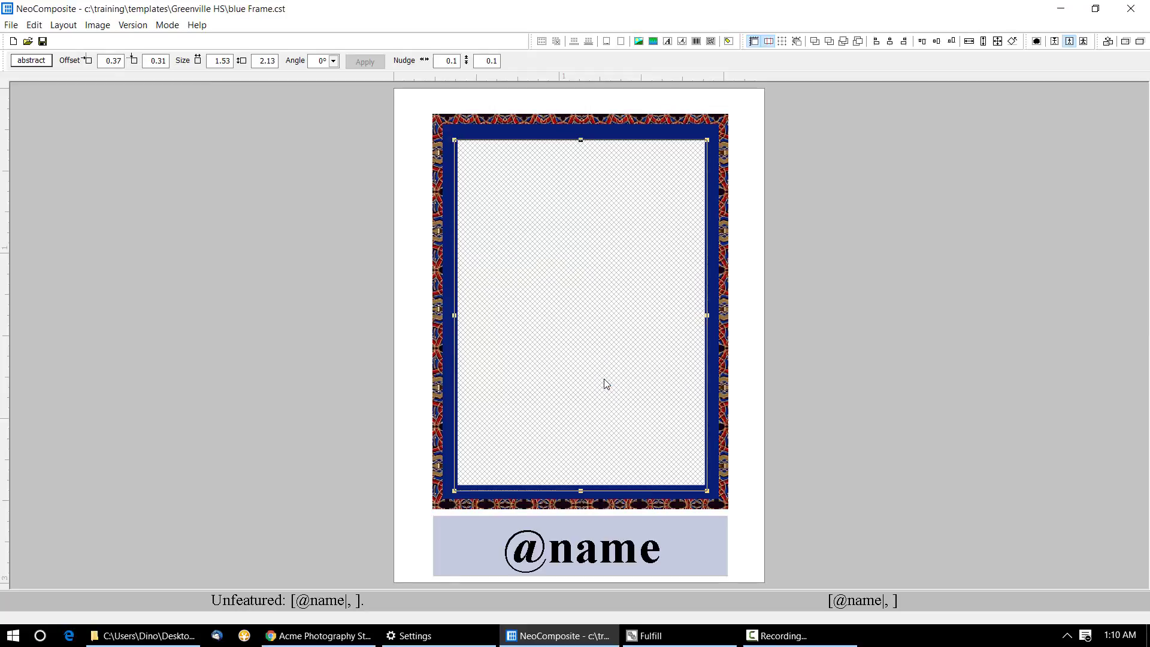
Leave the template designer and examine the portraits in the rot composite
click(197, 24)
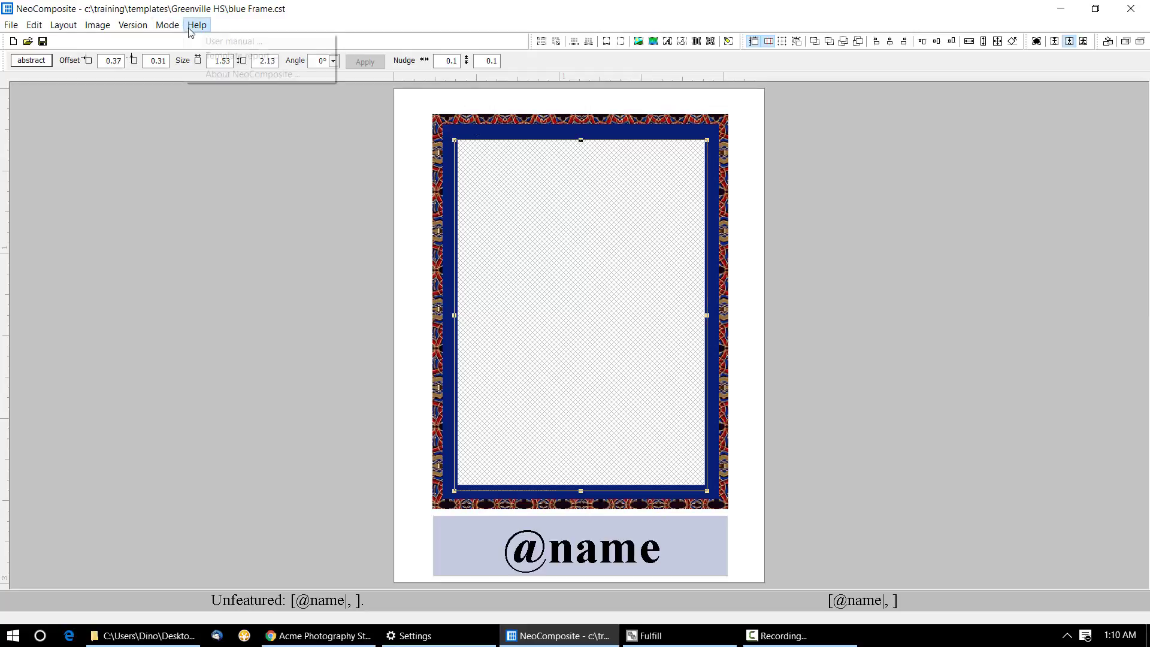
mouse_move(167, 24)
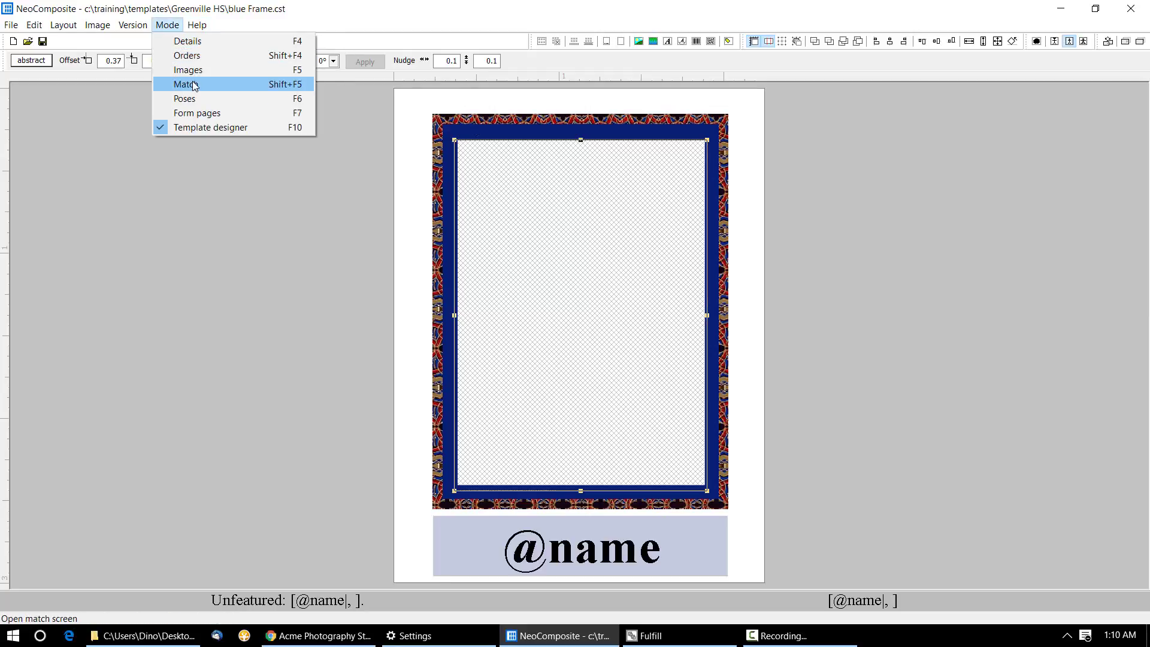
click(196, 123)
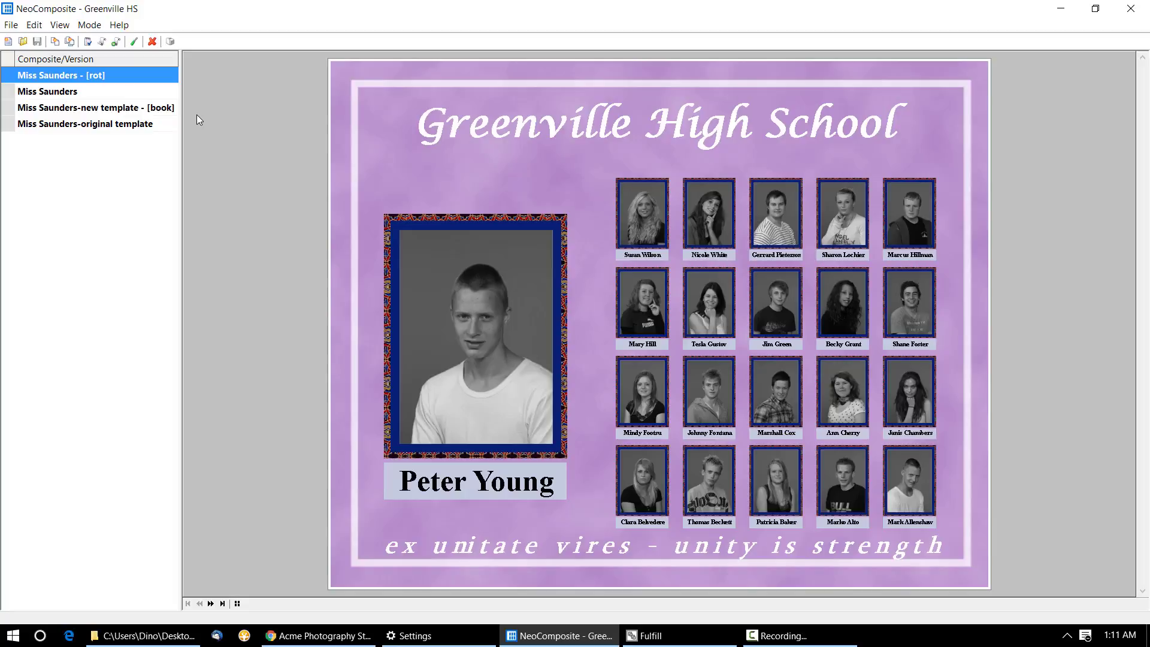
Return to the blue Frame template and review the photo hole's fill settings without changing them
click(118, 24)
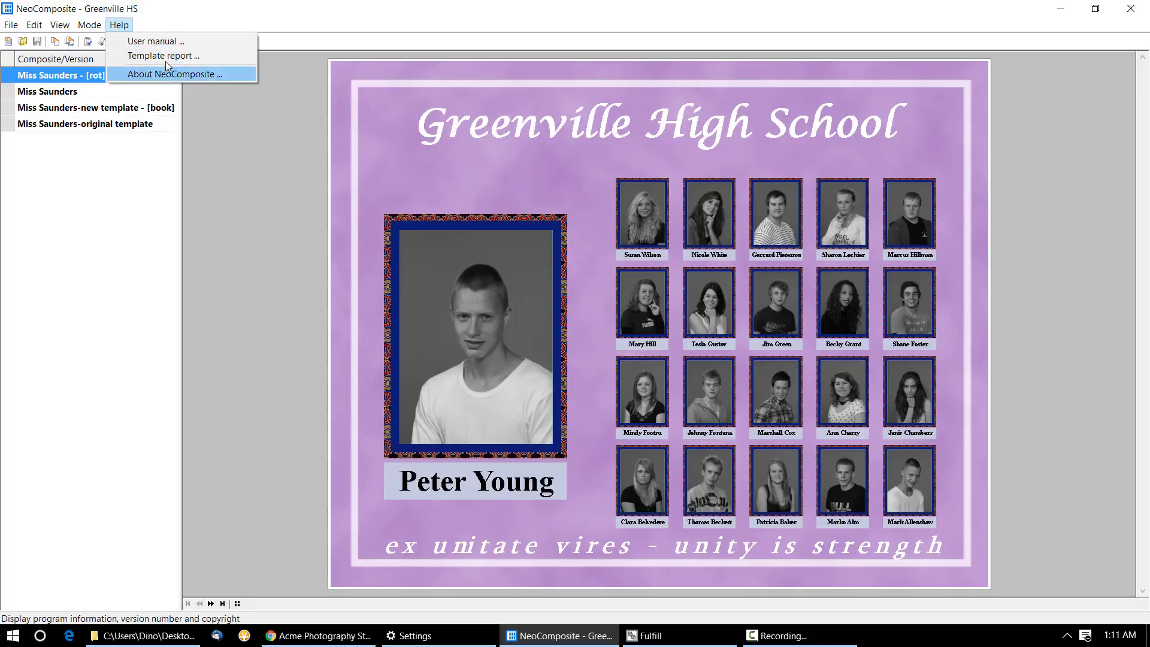
click(146, 324)
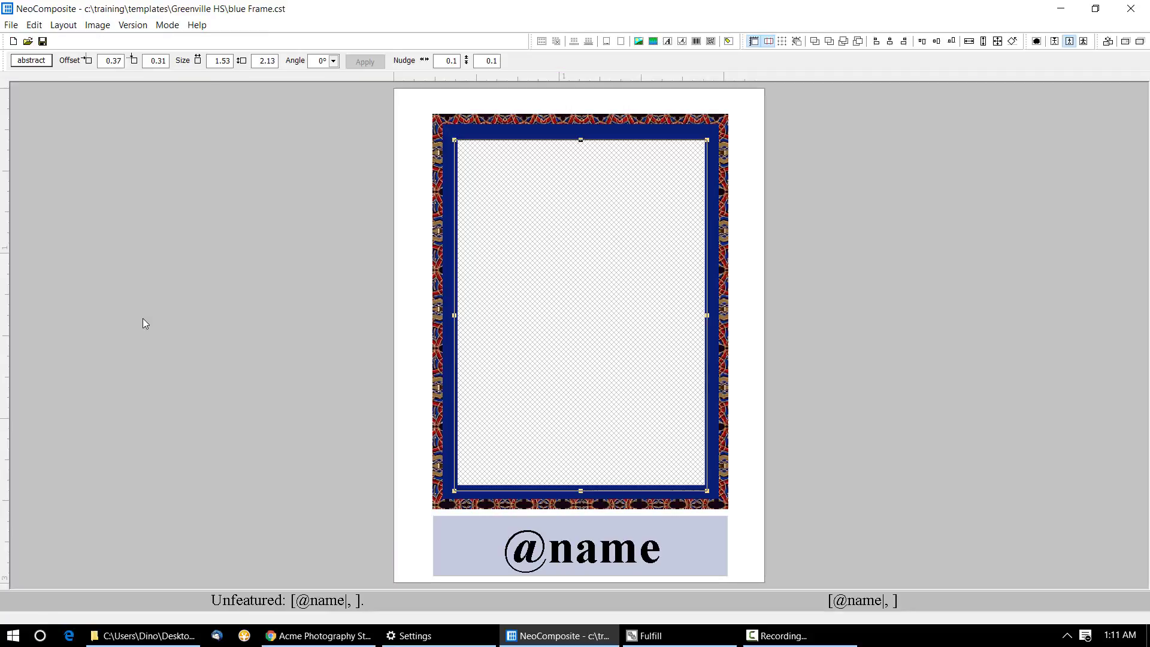
double_click(630, 283)
click(656, 378)
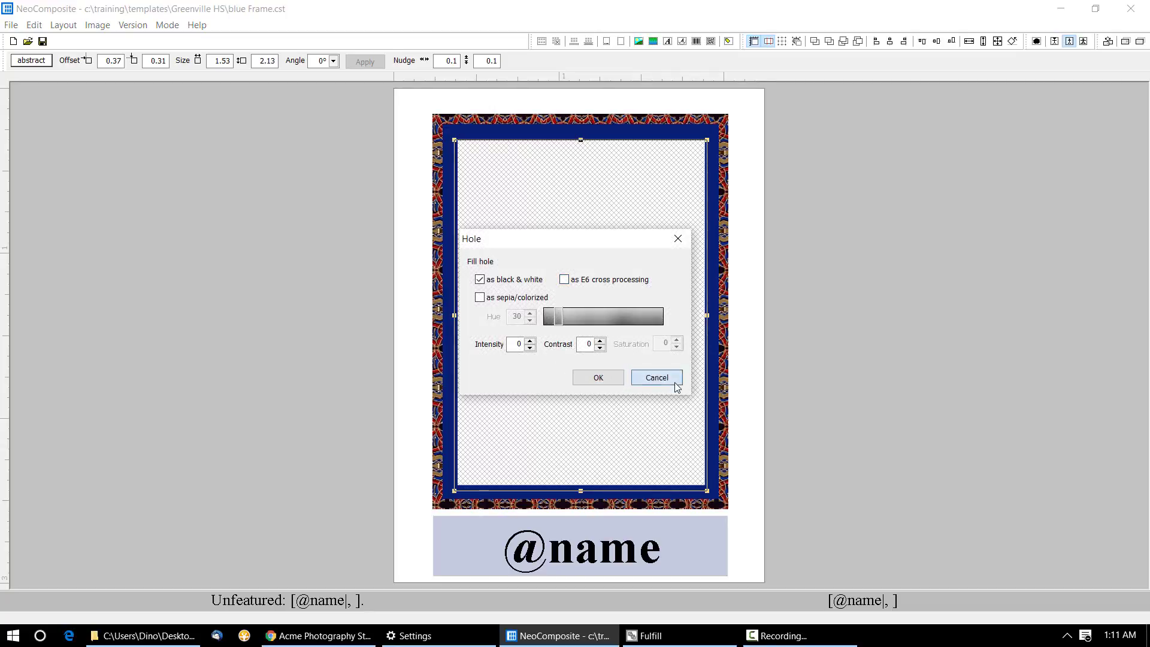
Apply 101.JPG as the mask of the blue Frame's photo hole and go back to the composite to view the effect
click(1037, 42)
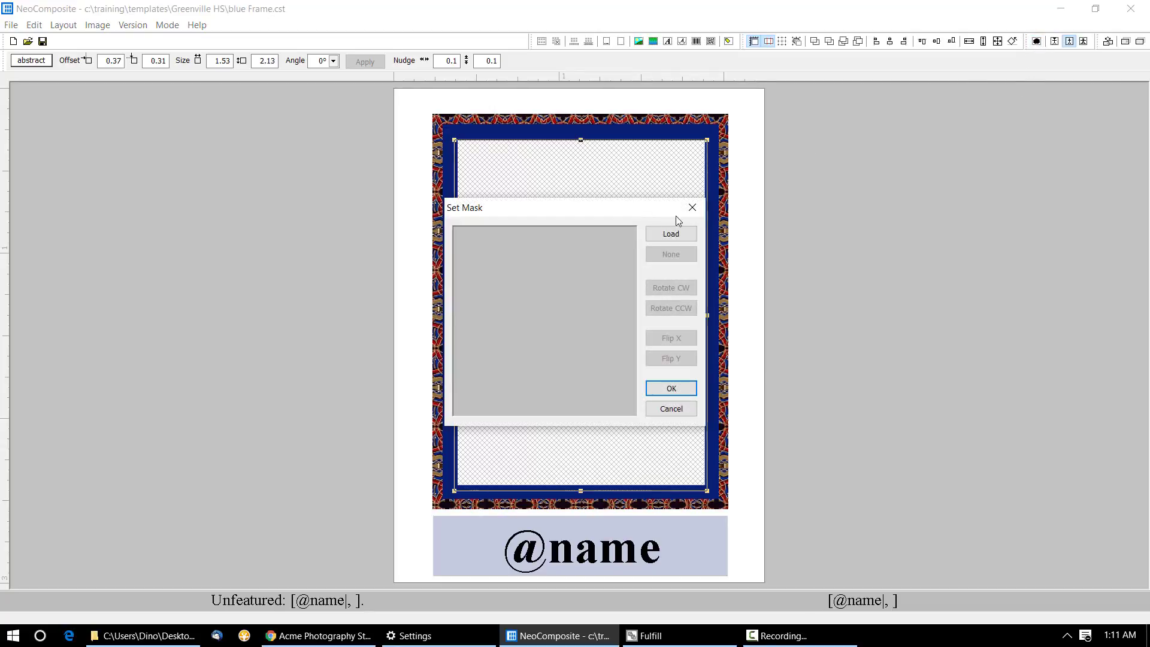
click(670, 234)
click(564, 216)
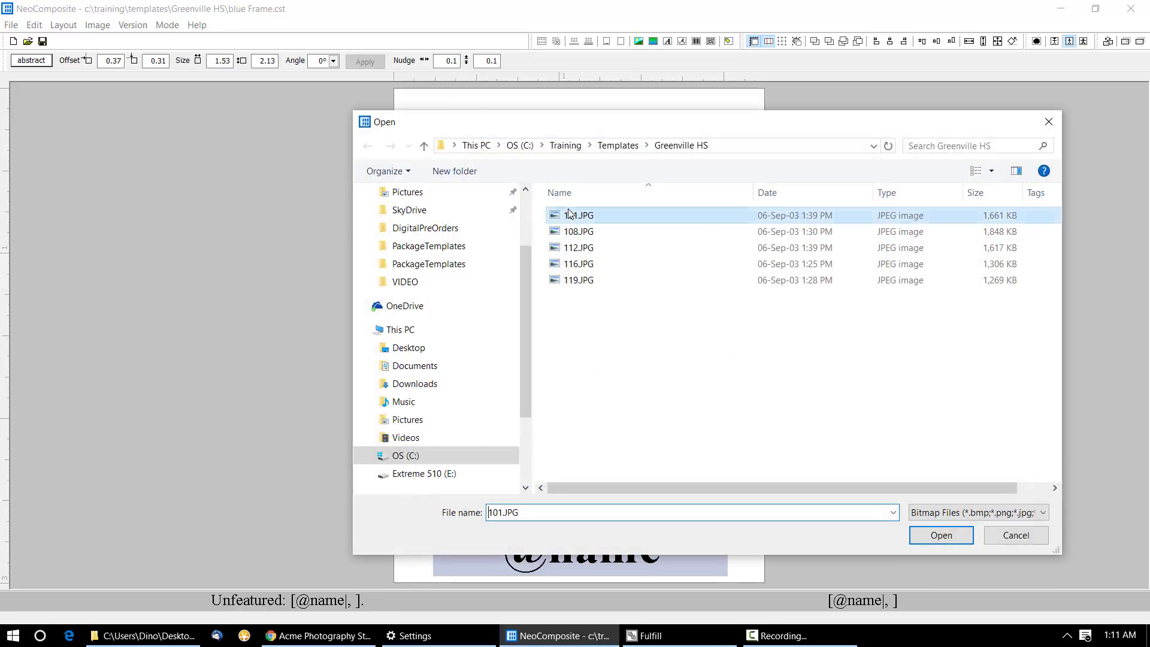
click(963, 532)
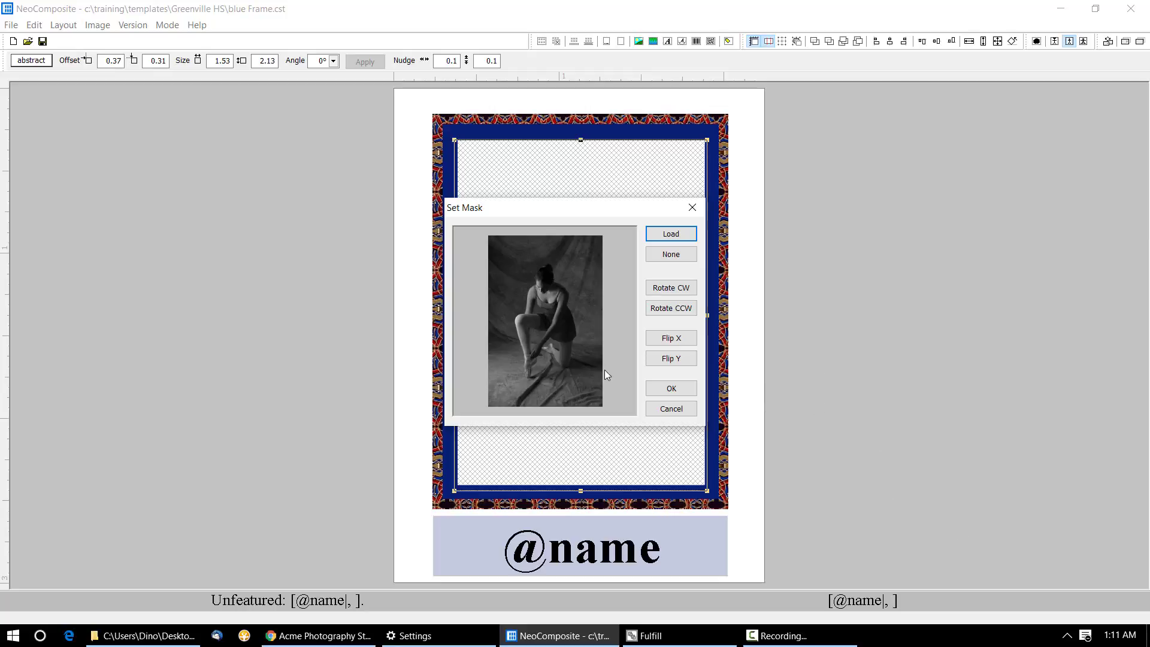
click(689, 389)
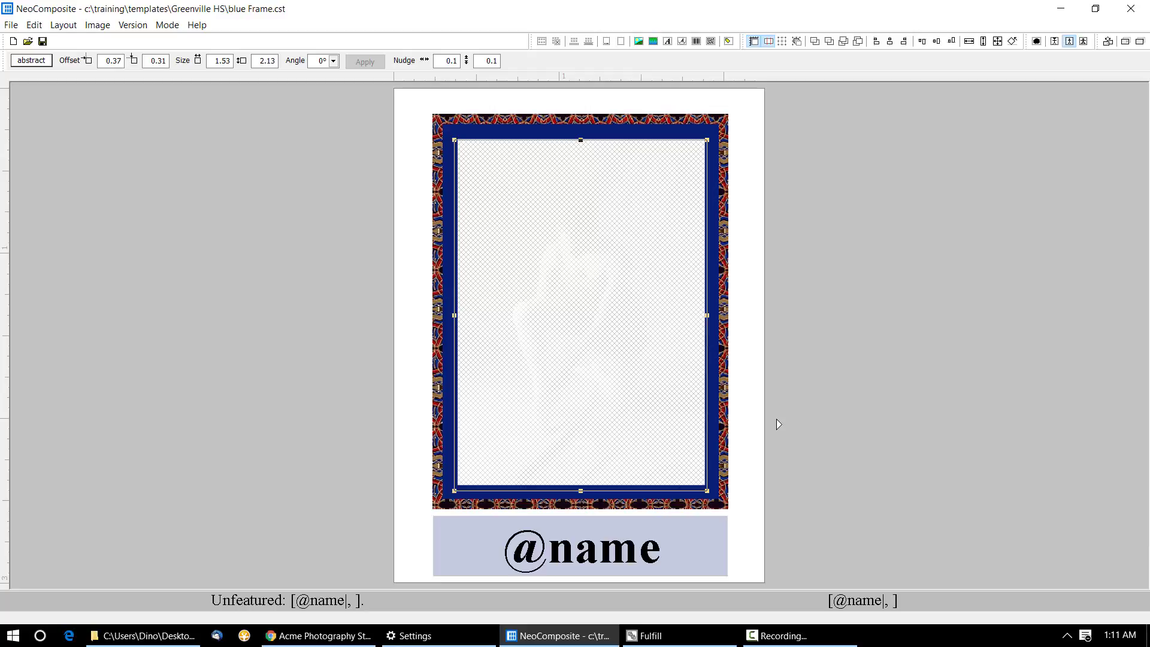
key(ctrl+m)
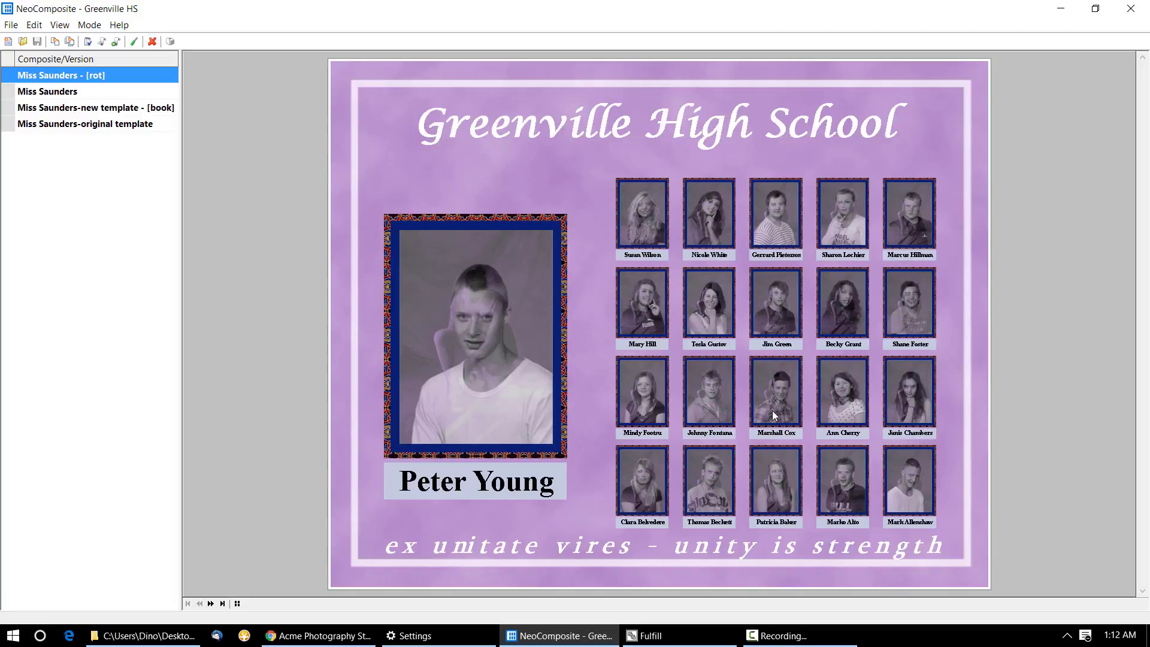
Reopen the blue Frame template and remove the mask from its photo hole
click(119, 24)
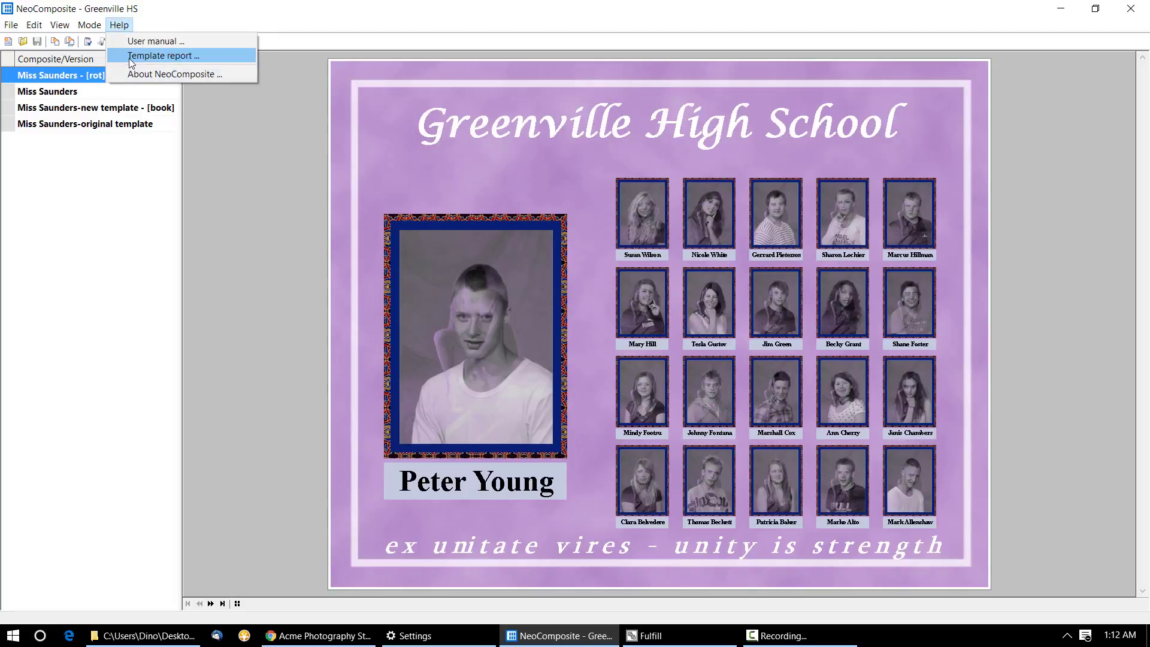
click(139, 445)
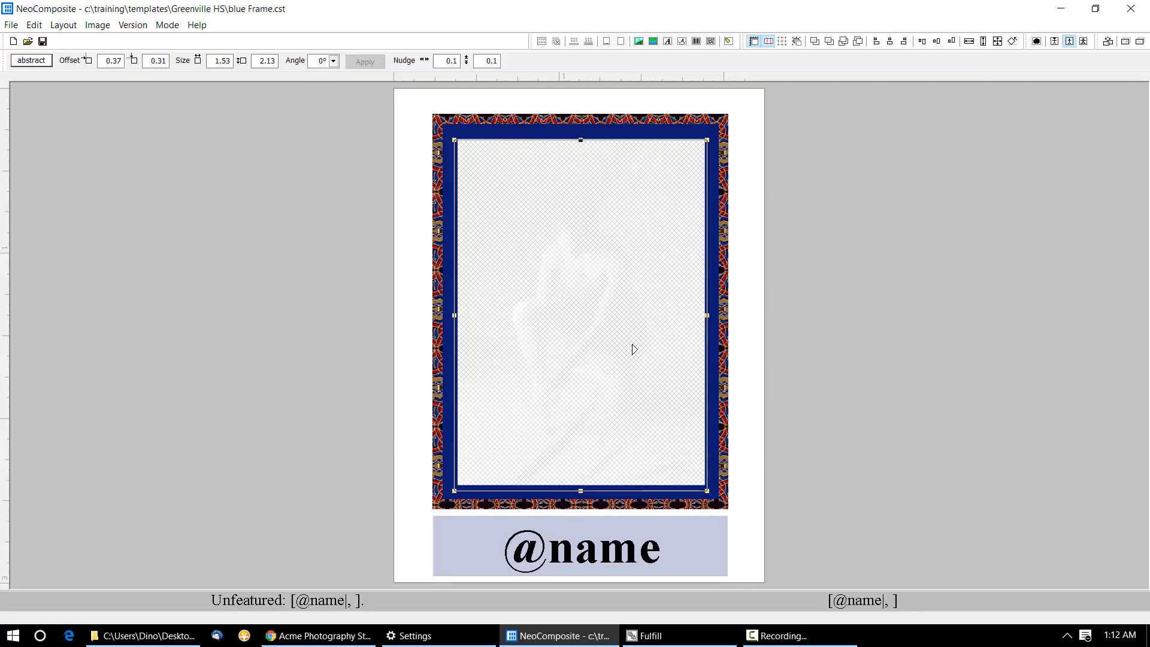
double_click(632, 347)
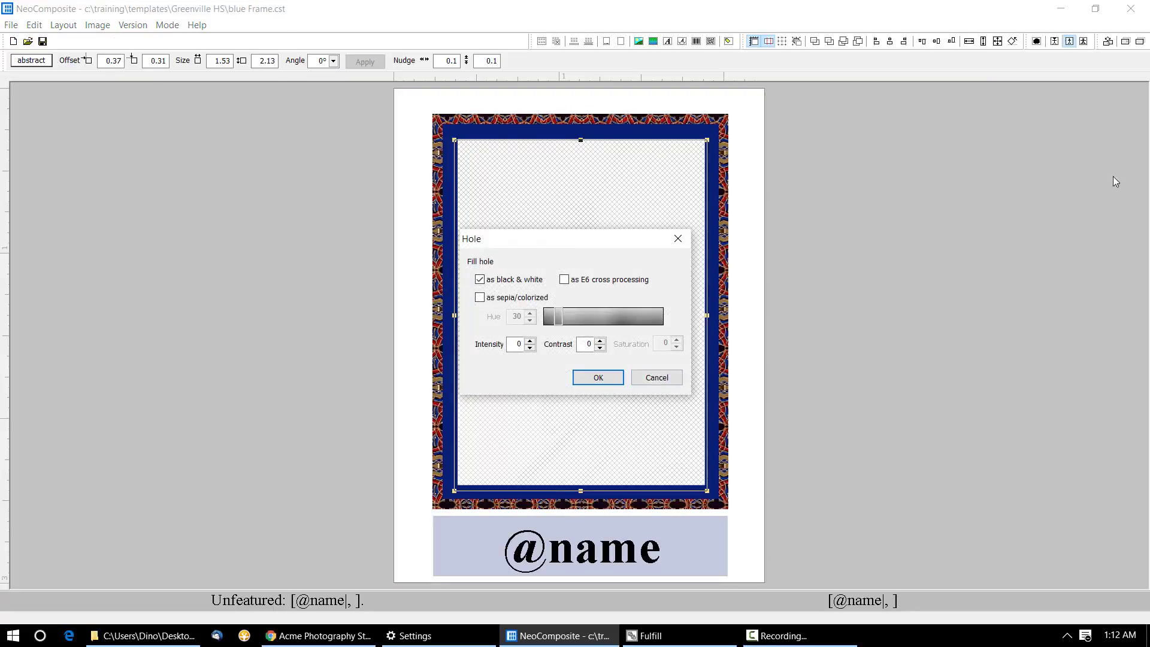
click(656, 379)
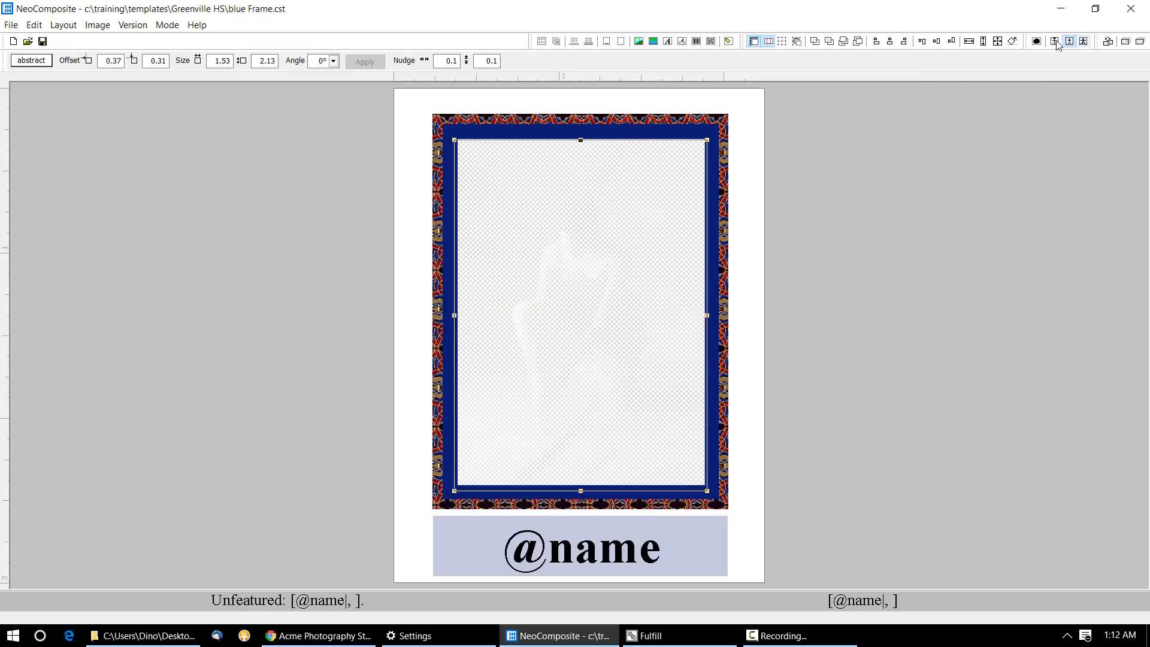
click(1037, 42)
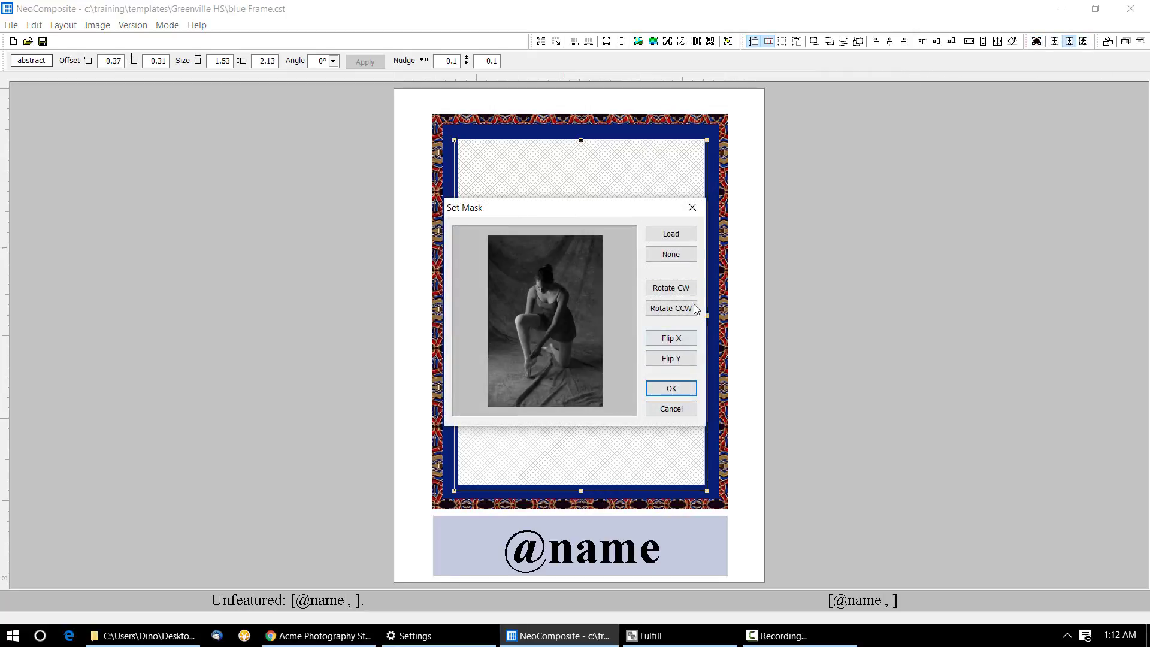
click(671, 254)
click(672, 388)
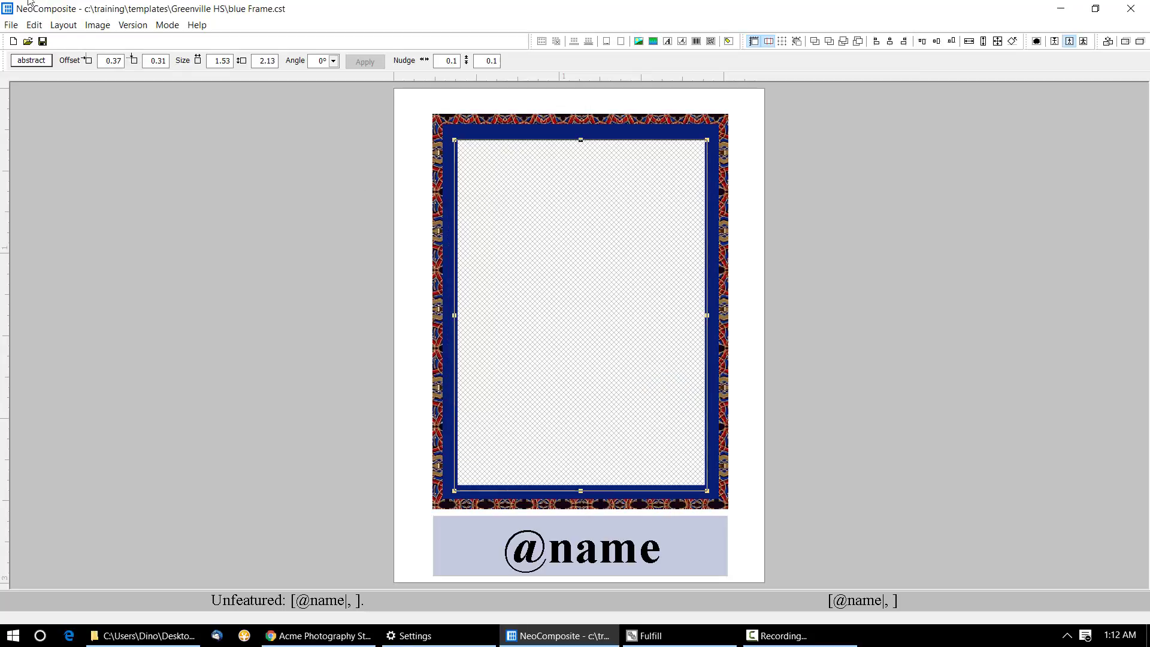
Open the page layout template CR 1620 COMP.cpt from the Photobooks#templates folder, listing only page layout templates
click(35, 25)
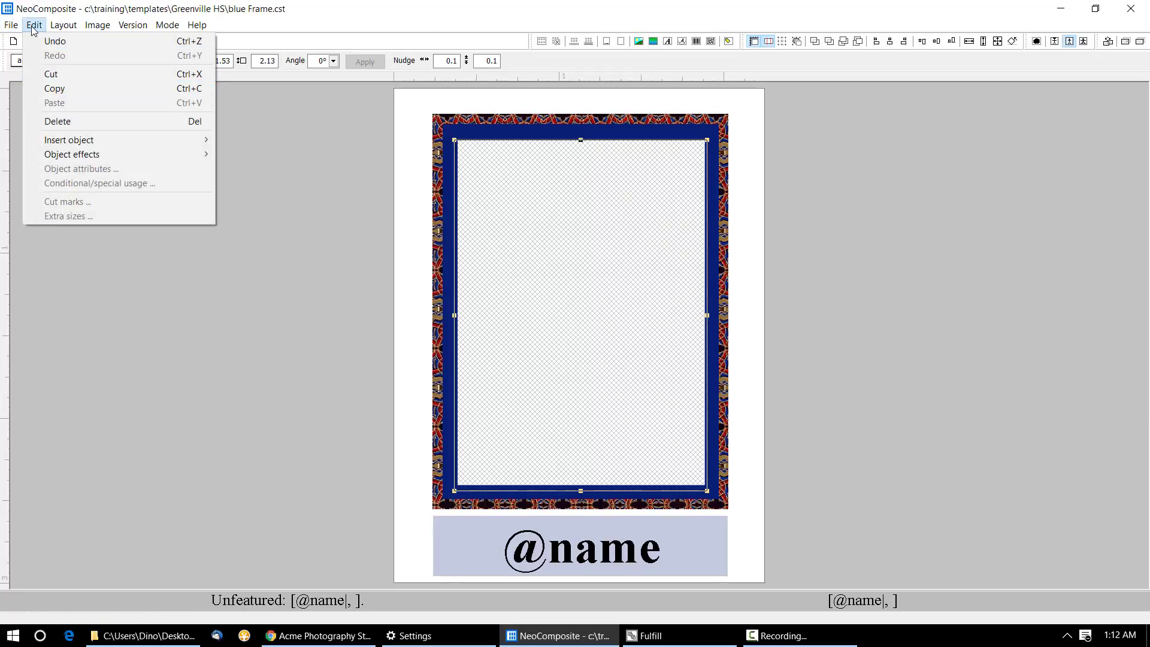
click(33, 56)
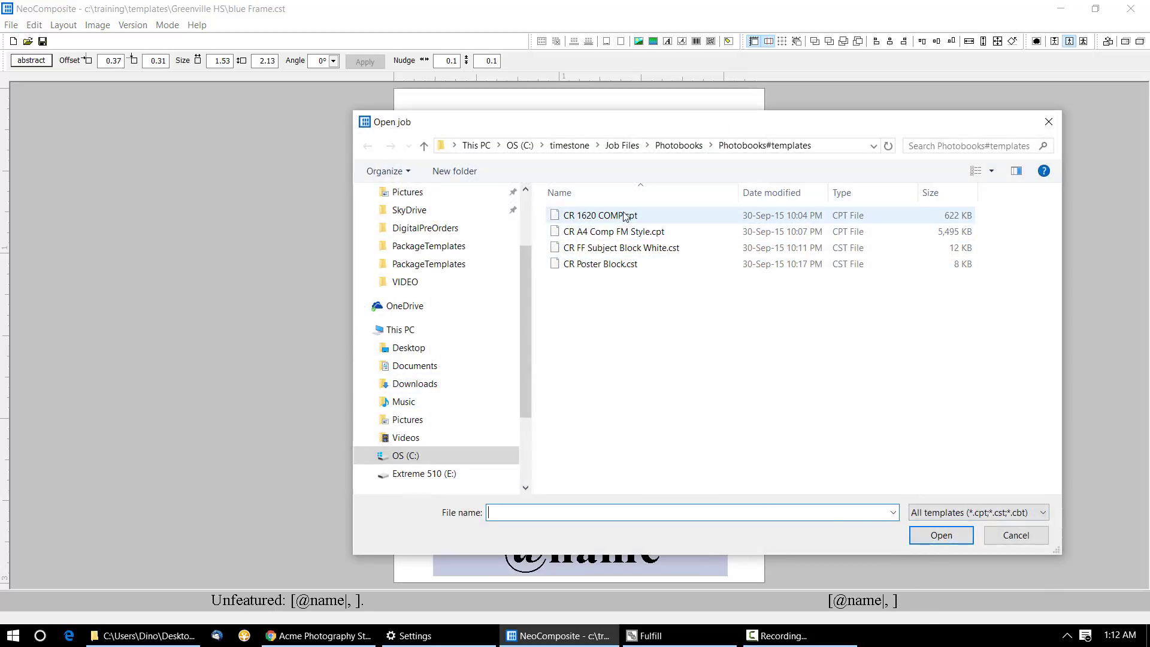
click(959, 513)
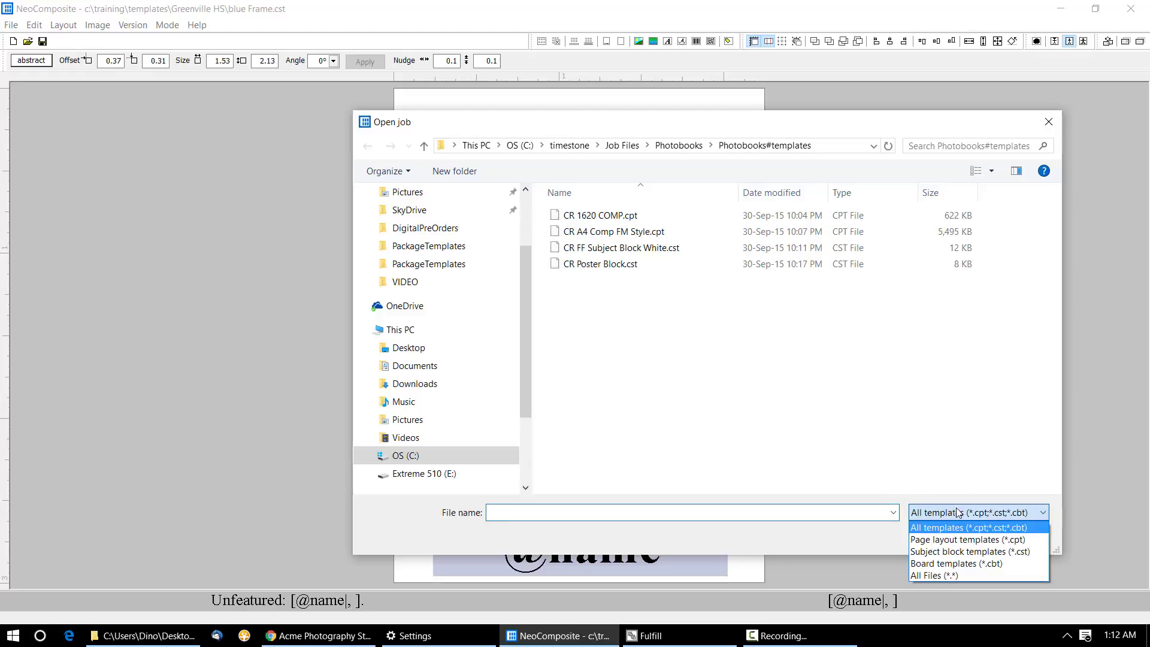
click(961, 543)
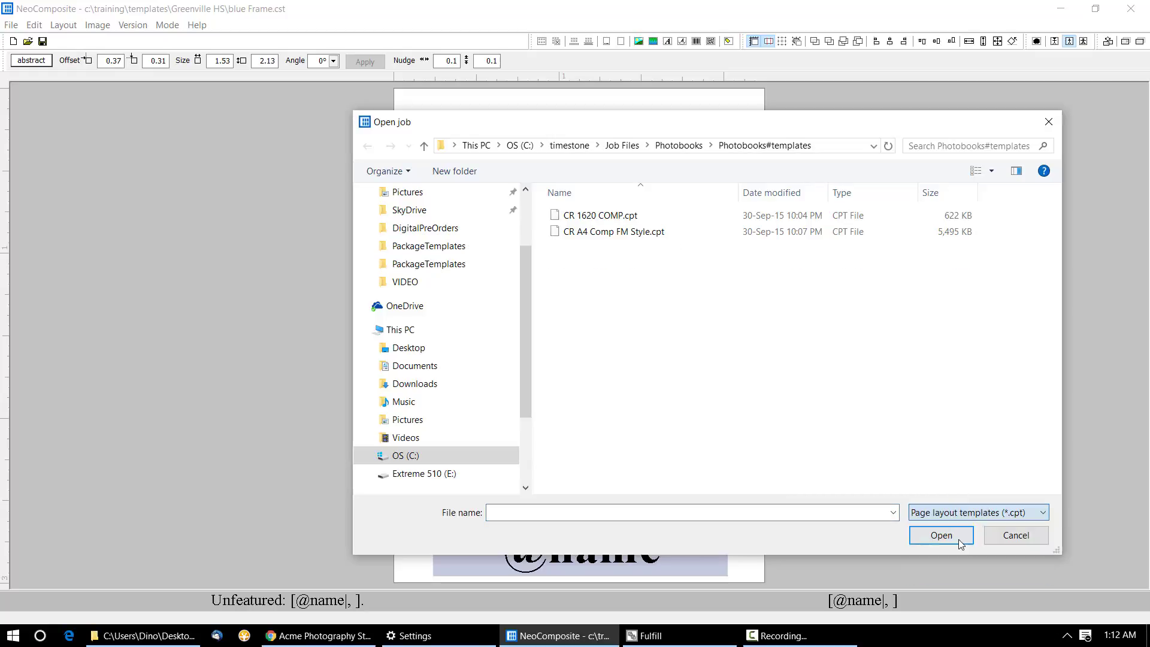
double_click(601, 215)
Review the alignment and placement options of the template's blocks area without changing them, and return to the Greenville HS composite
double_click(690, 337)
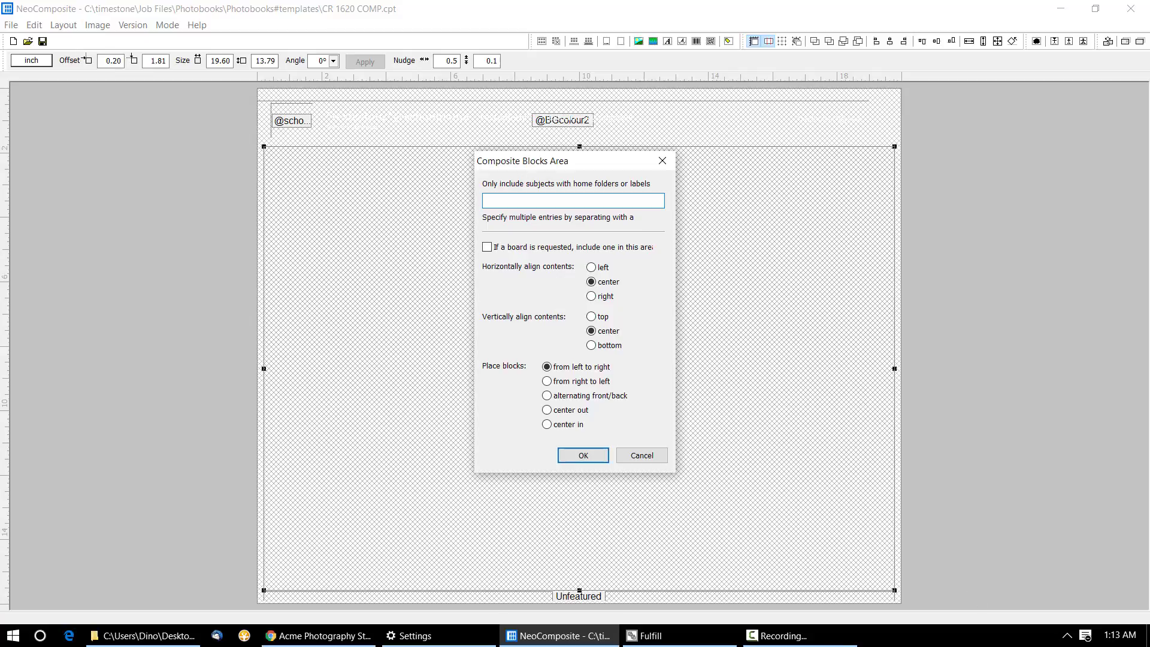
mouse_move(696, 644)
mouse_move(803, 638)
click(662, 456)
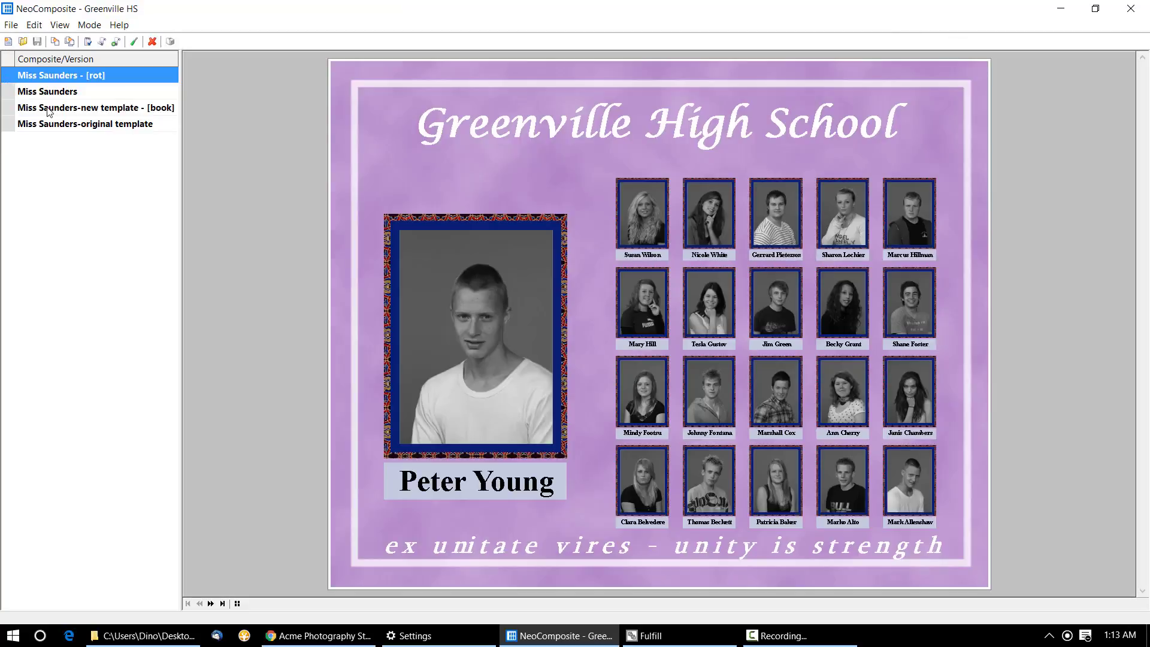
Search the job list for "pet" and open the Peter Baseball job
key(ctrl+o)
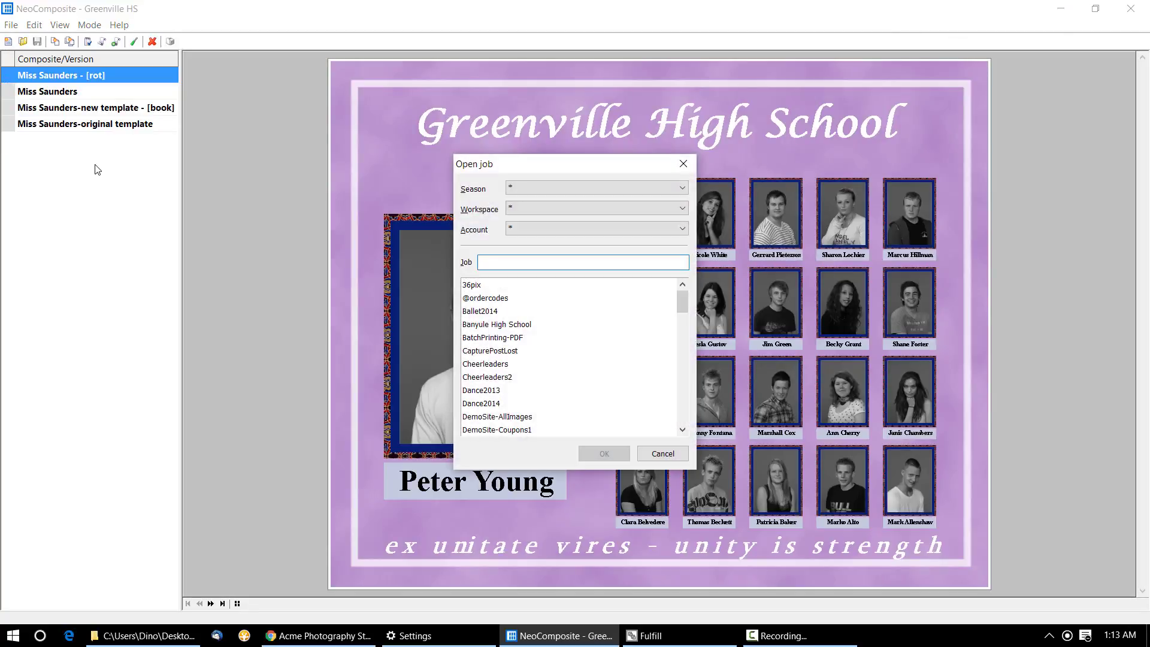
text(pet)
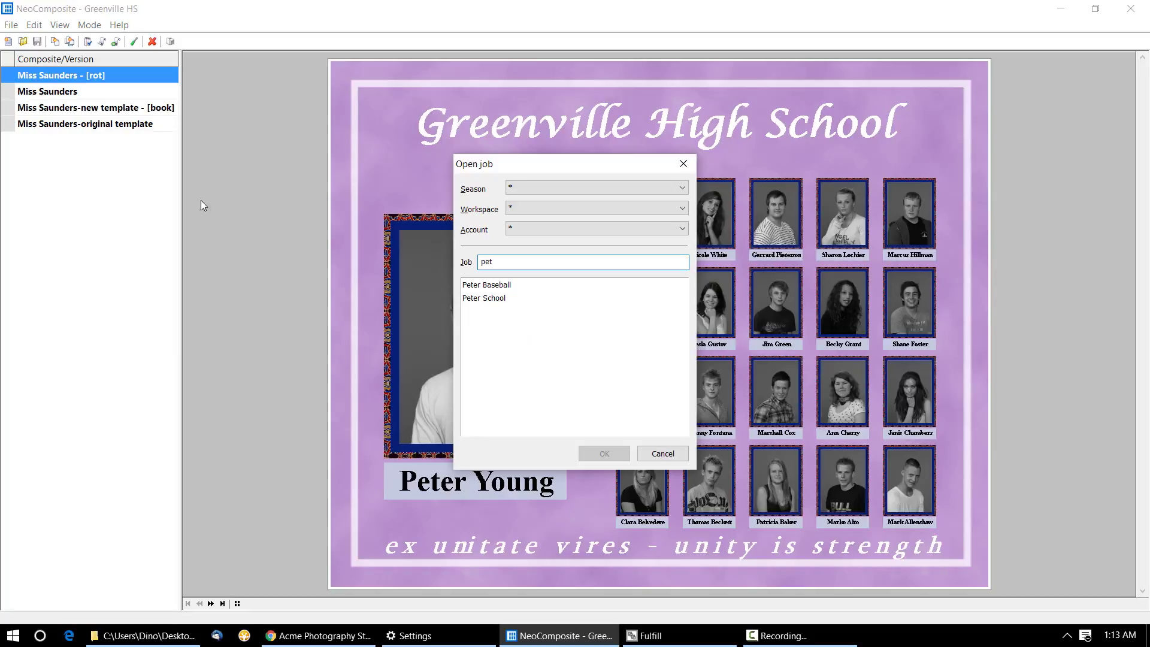
double_click(490, 286)
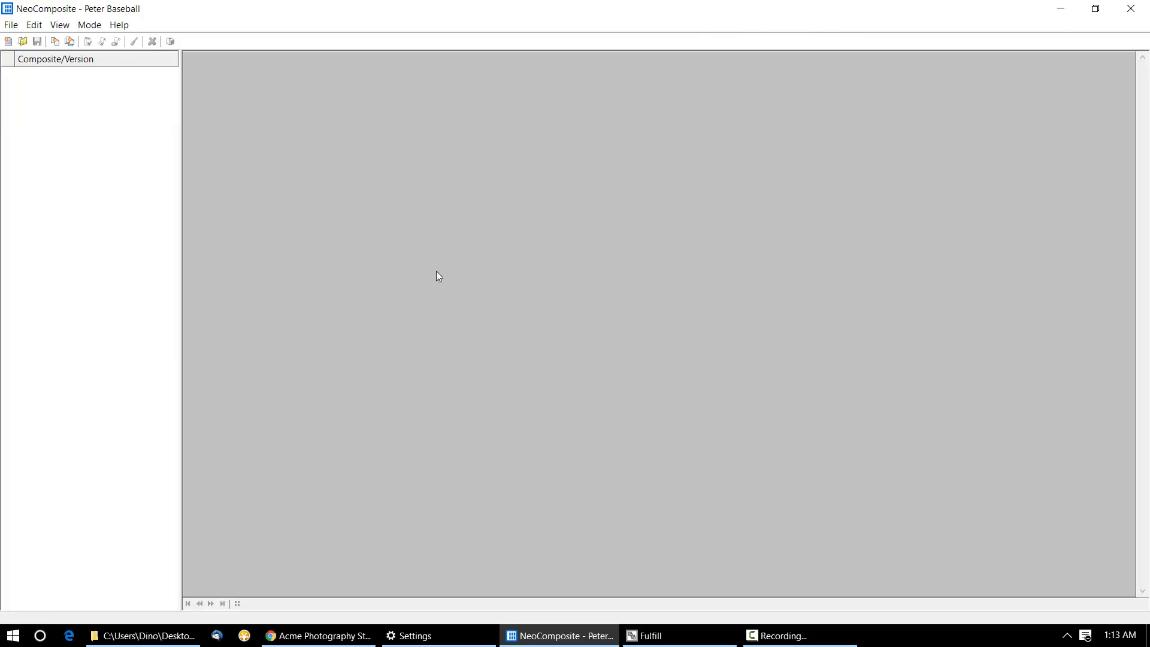
Create a composite for the Baseball - Reserve folder with the VG Baseball III page and Block1 subject block
click(55, 41)
click(386, 214)
click(422, 215)
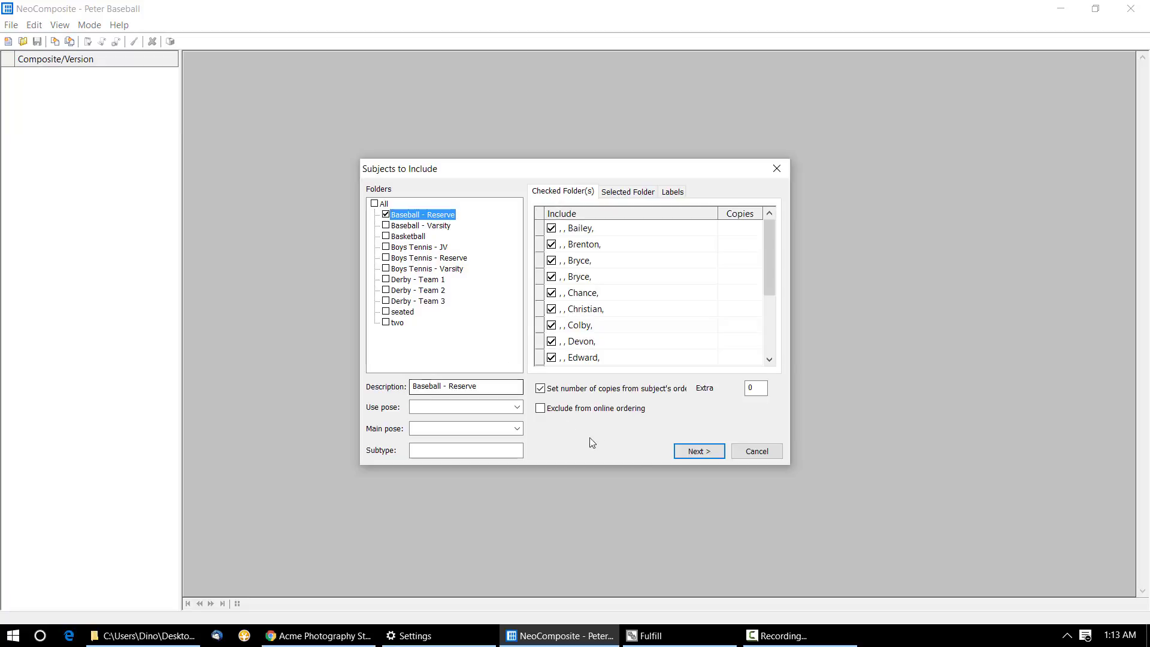
click(712, 449)
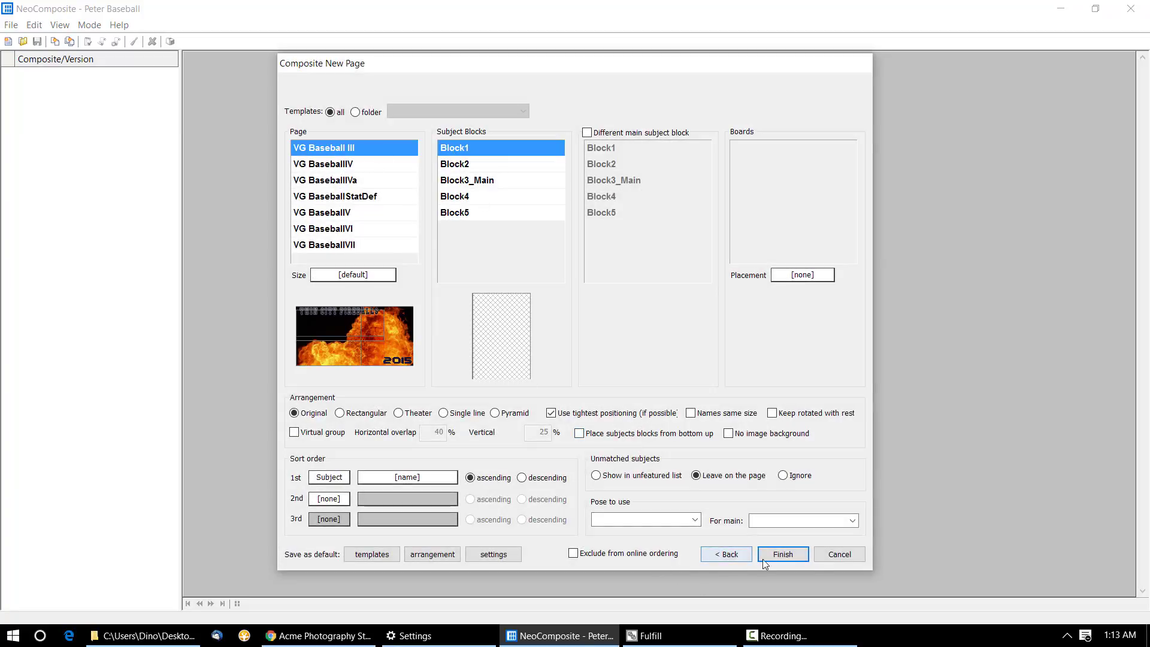
click(796, 557)
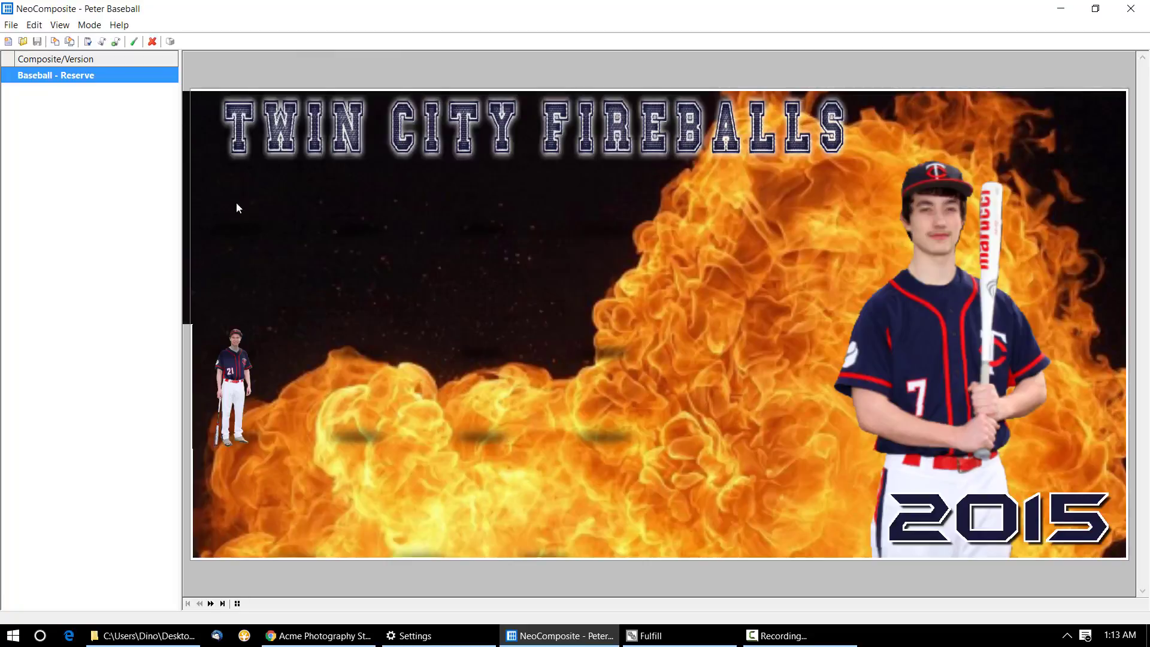
click(102, 42)
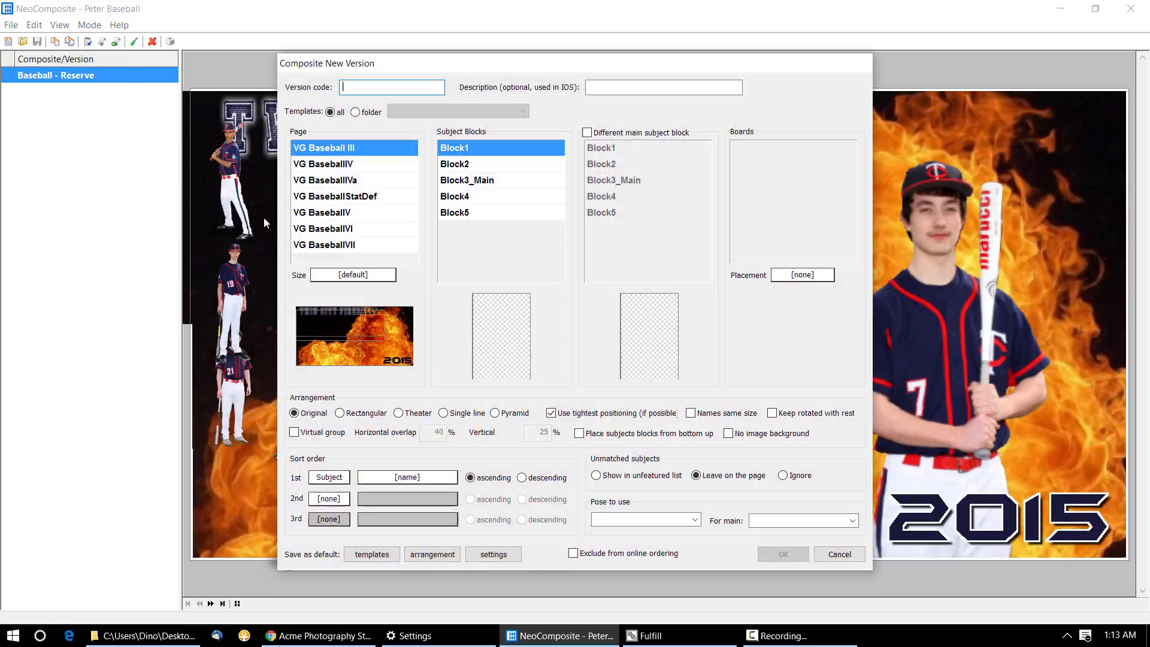
click(325, 434)
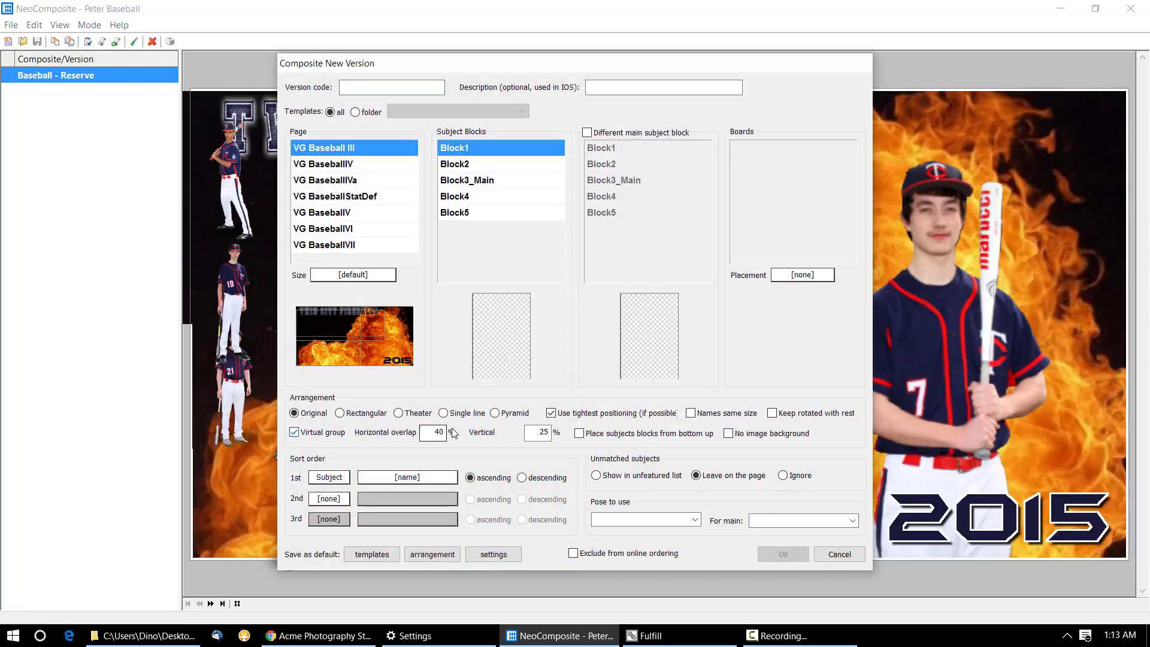
click(464, 414)
click(851, 554)
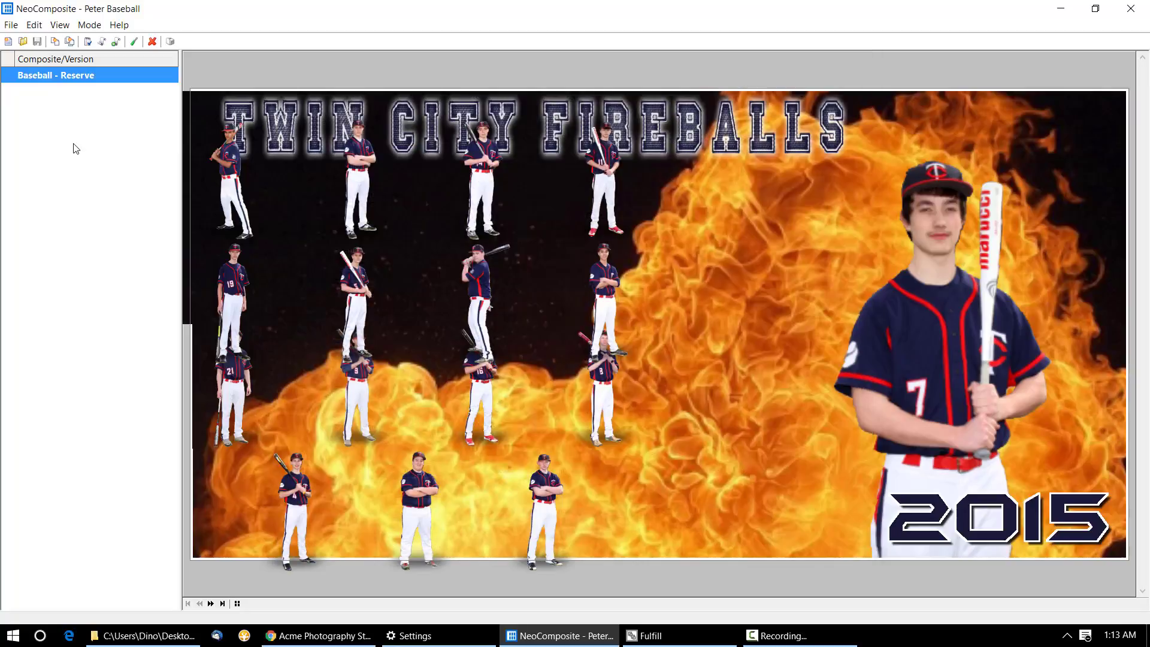
Change the Baseball - Reserve composite to a virtual group with a single line arrangement
double_click(91, 76)
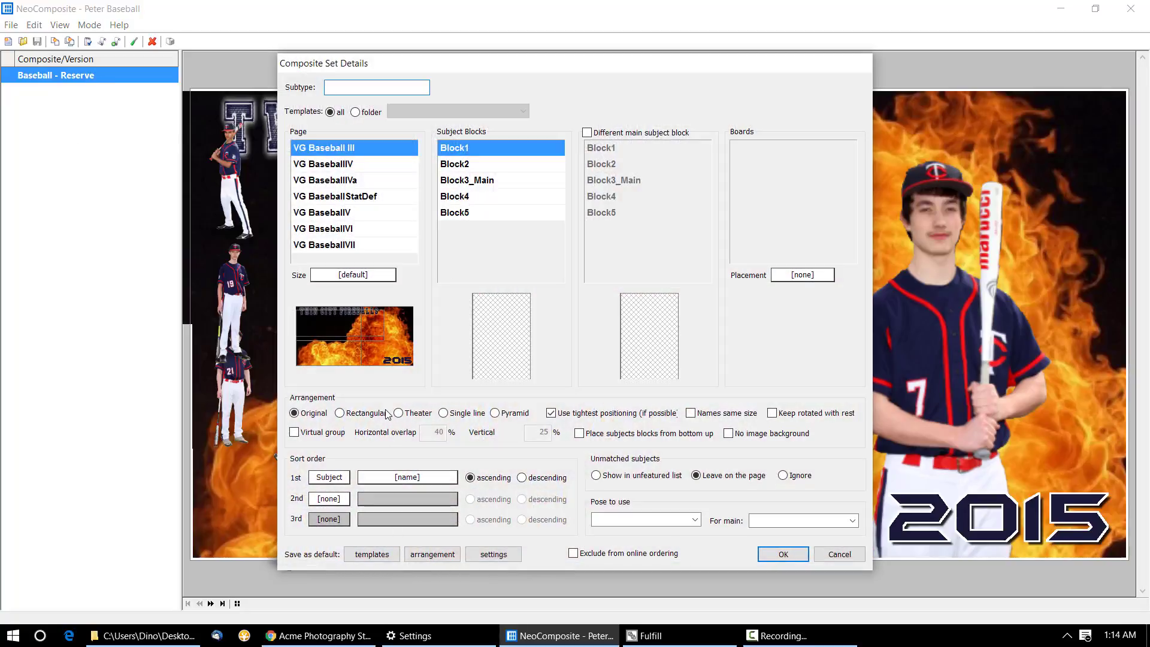
click(322, 433)
click(465, 414)
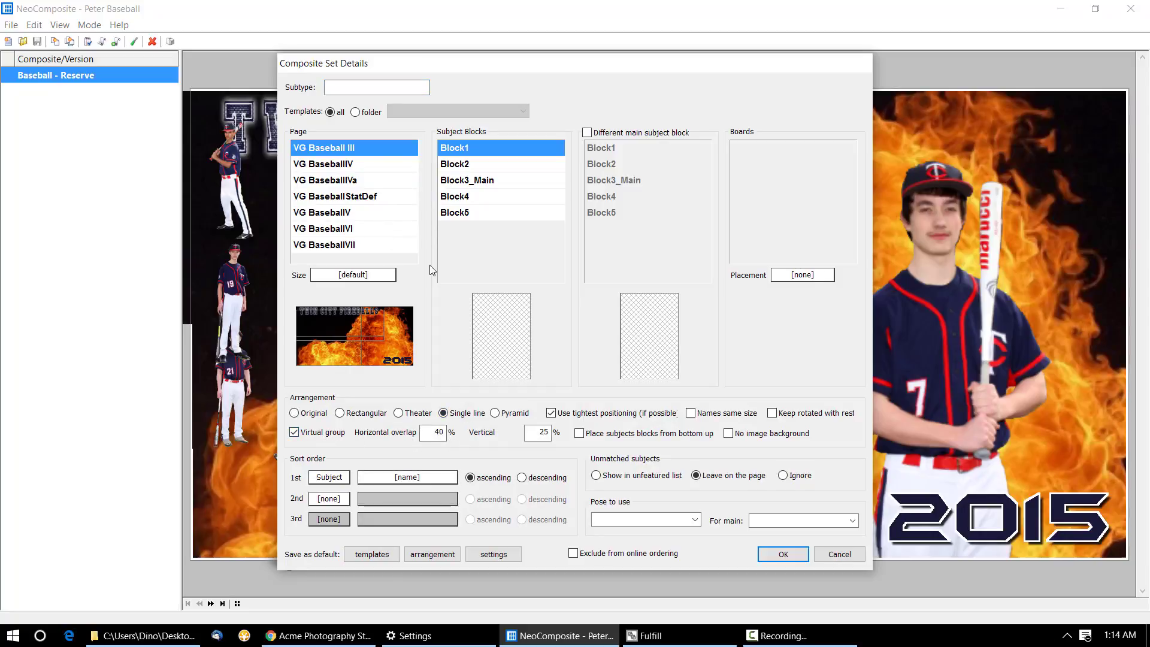
click(784, 553)
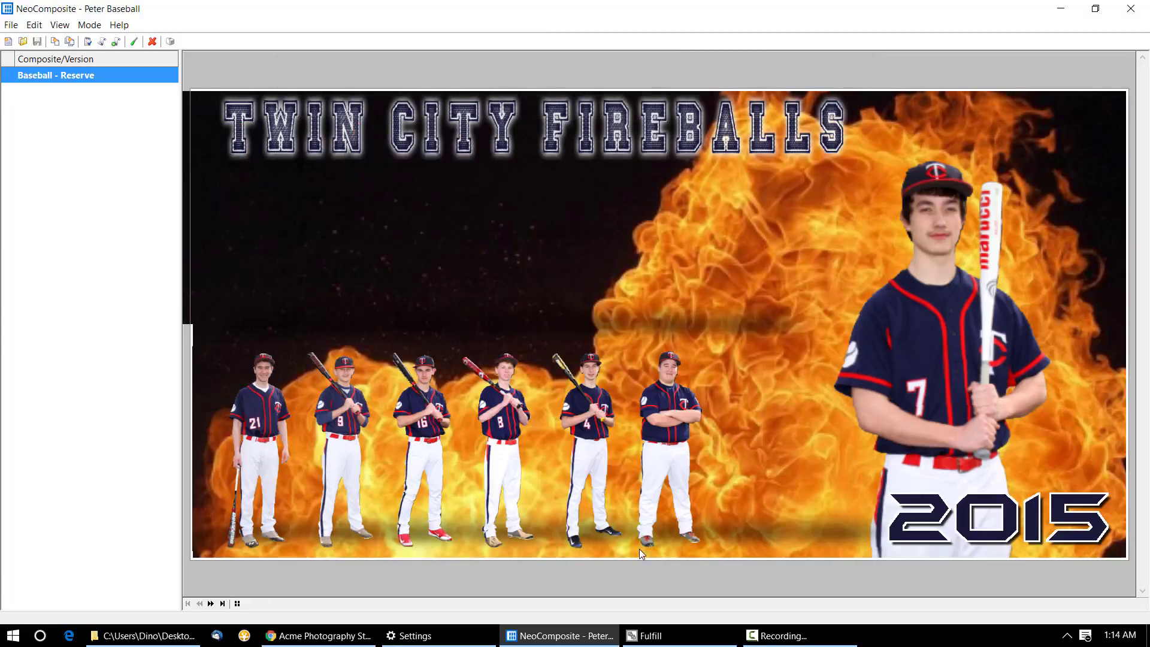
Open the VG Baseball III.cpt page template from the template report
click(120, 27)
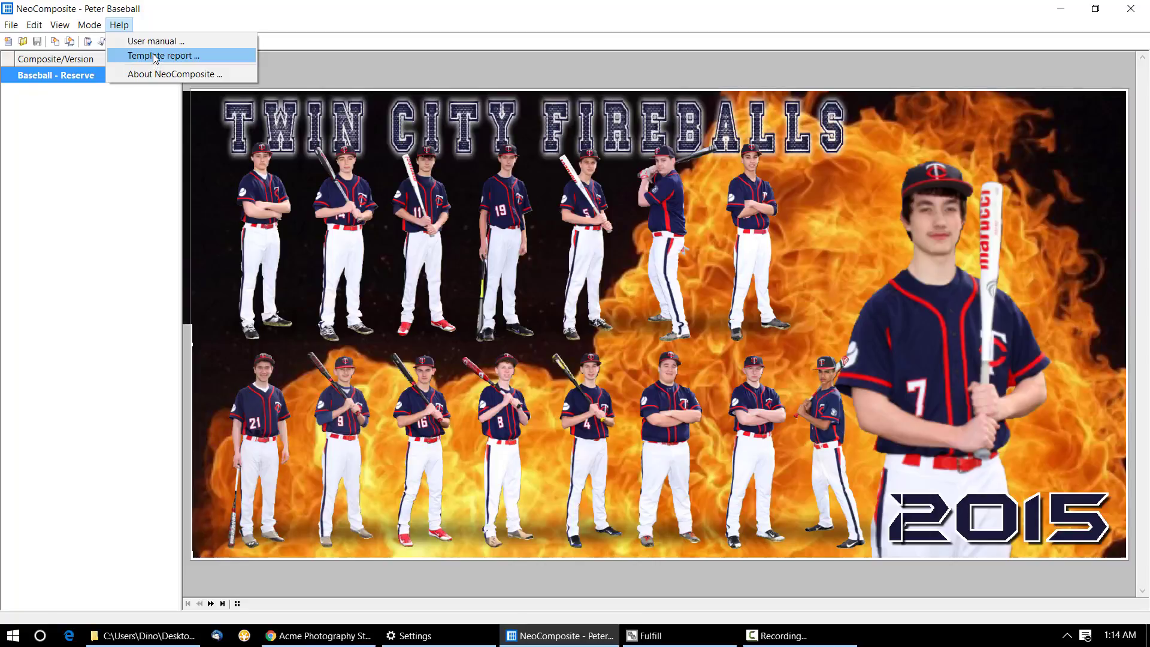
click(154, 74)
double_click(75, 78)
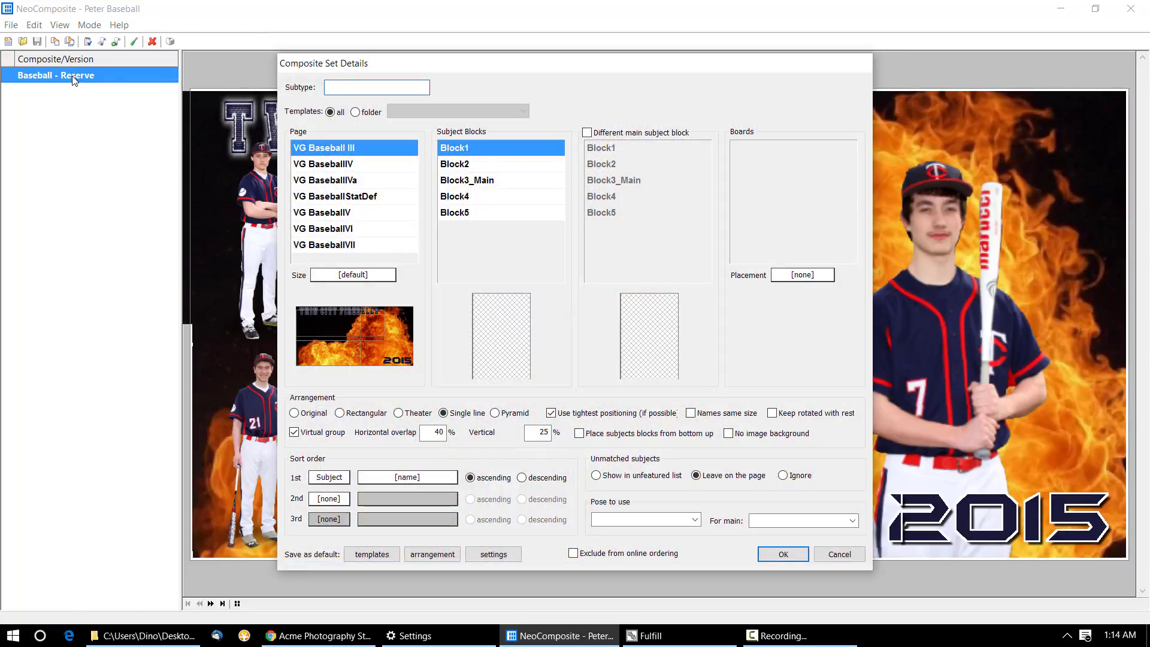
key(Escape)
click(120, 24)
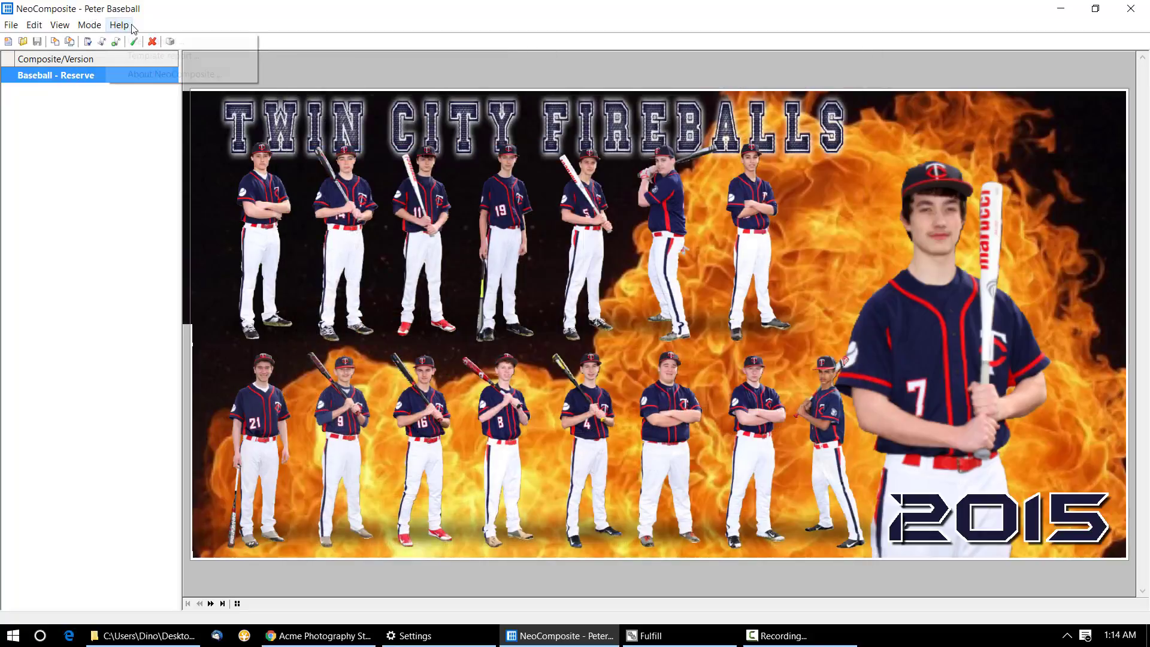
click(144, 56)
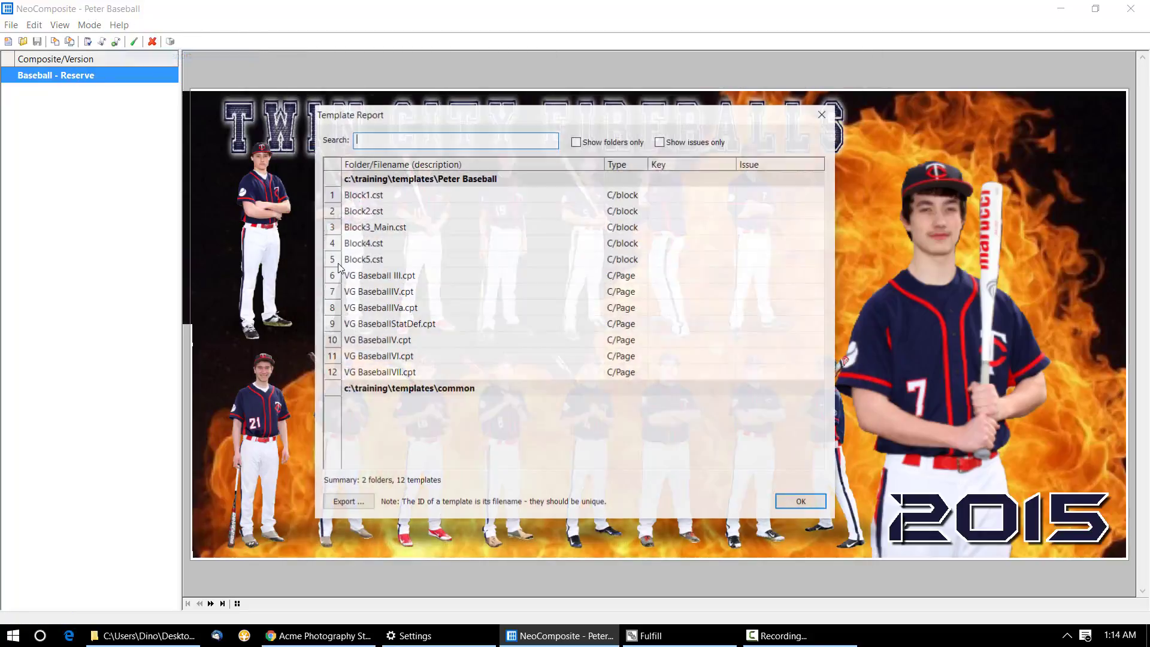
double_click(387, 277)
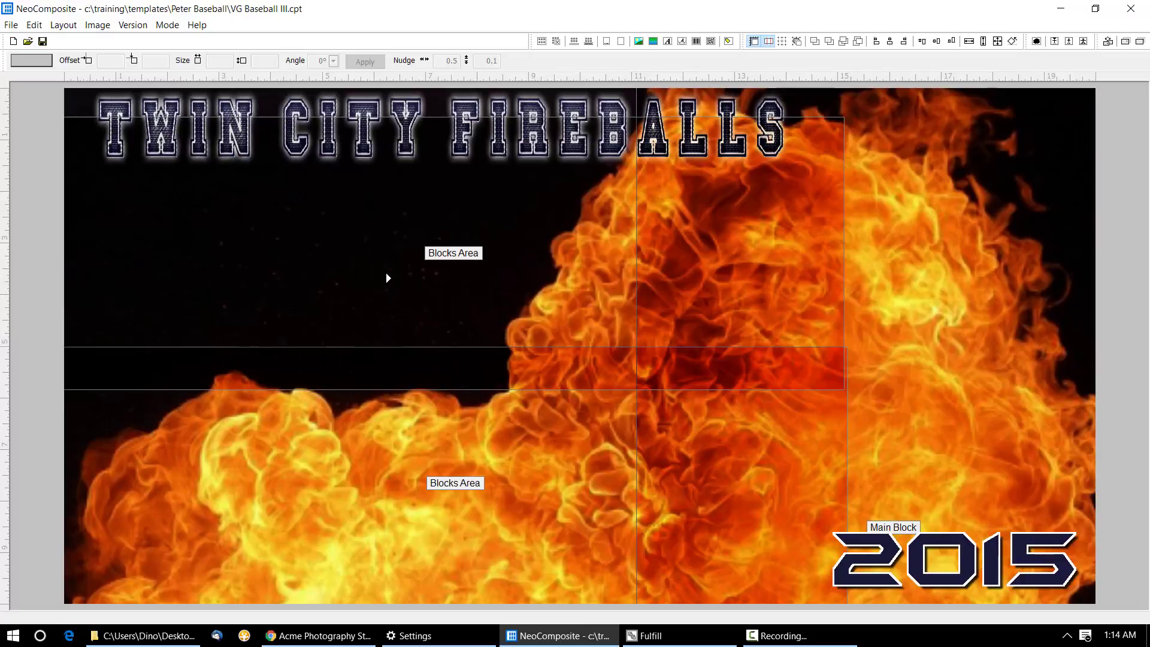
Inspect the lower and upper blocks areas of the page template and return to the composite, discarding template changes
drag(416, 513, 418, 510)
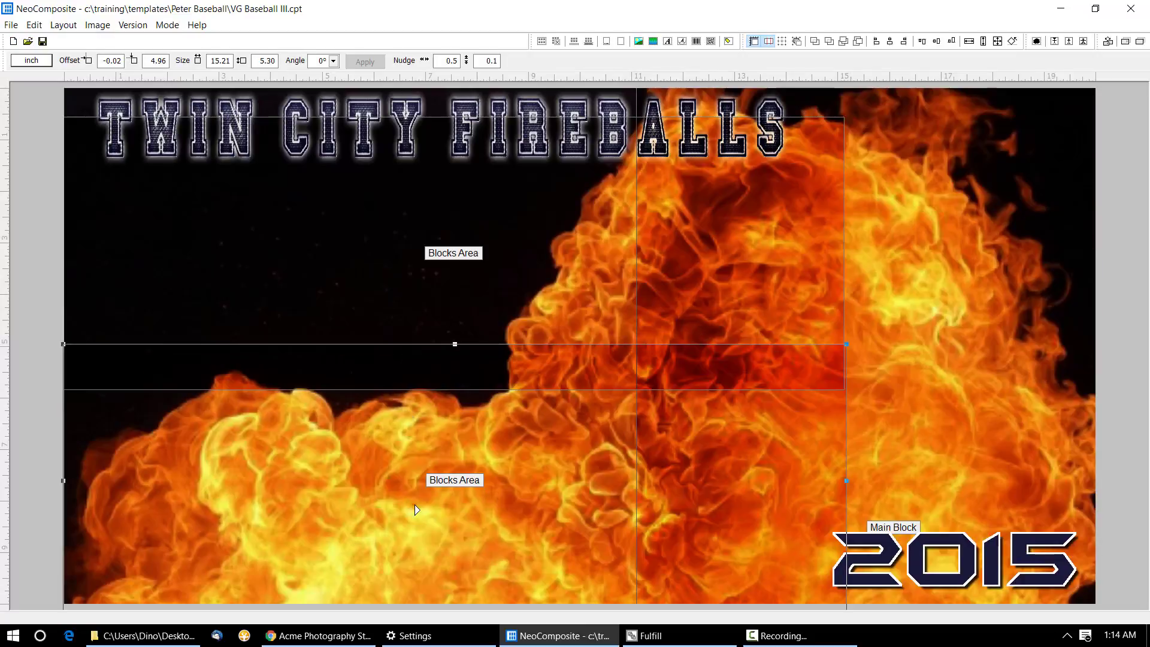
click(422, 274)
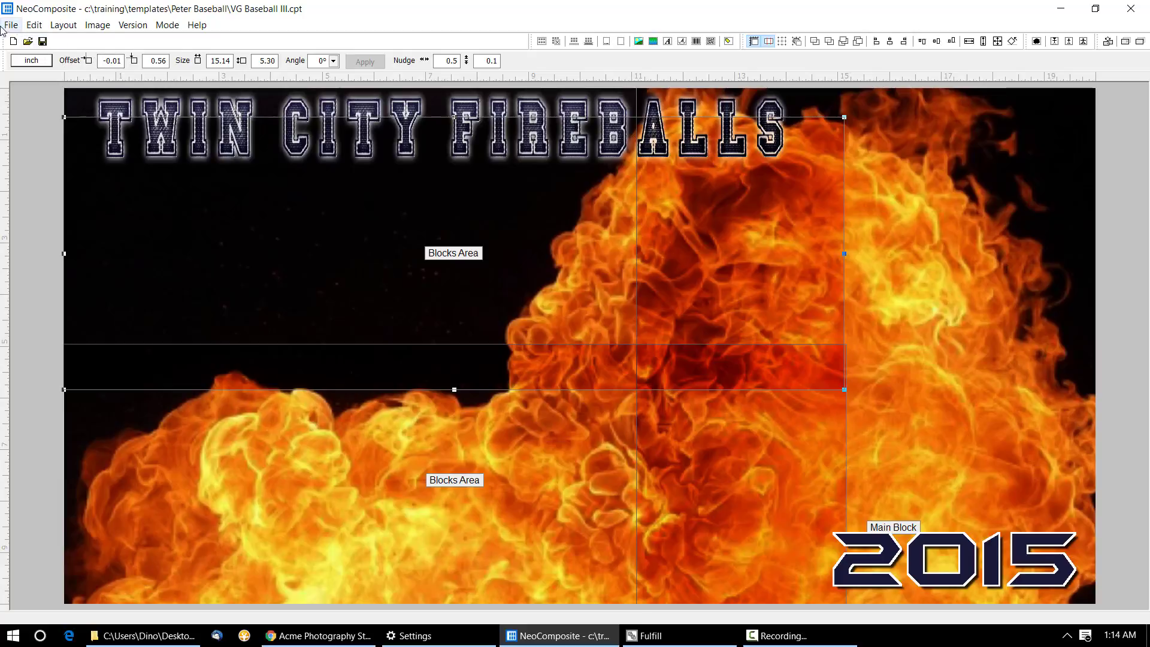
click(32, 25)
click(27, 41)
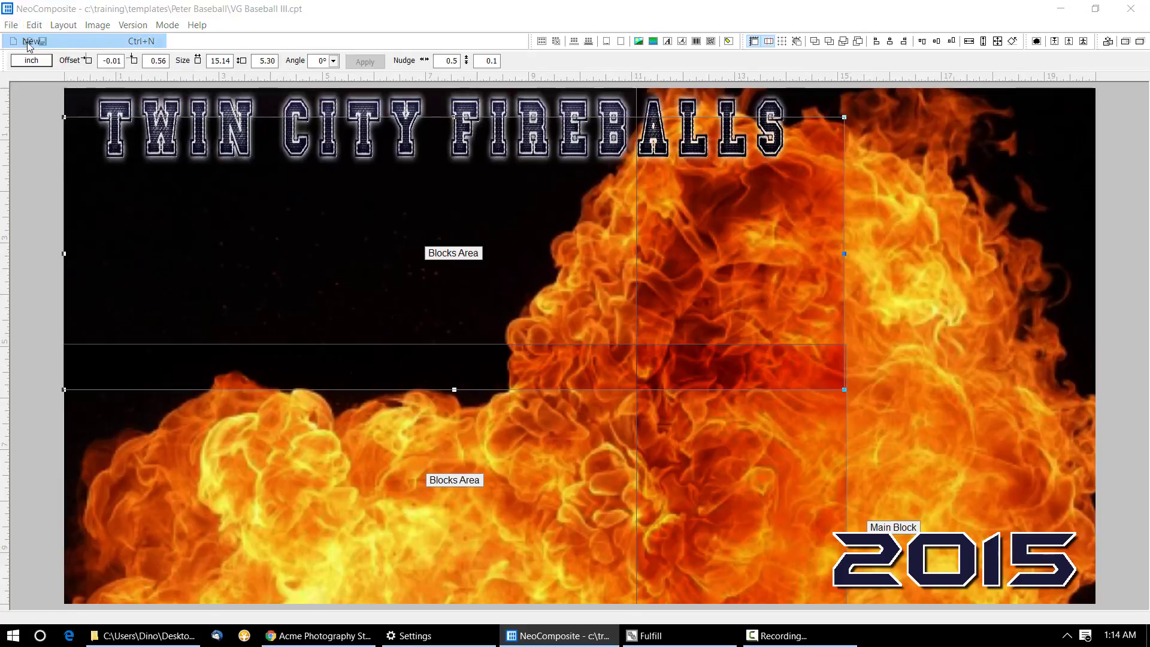
click(596, 352)
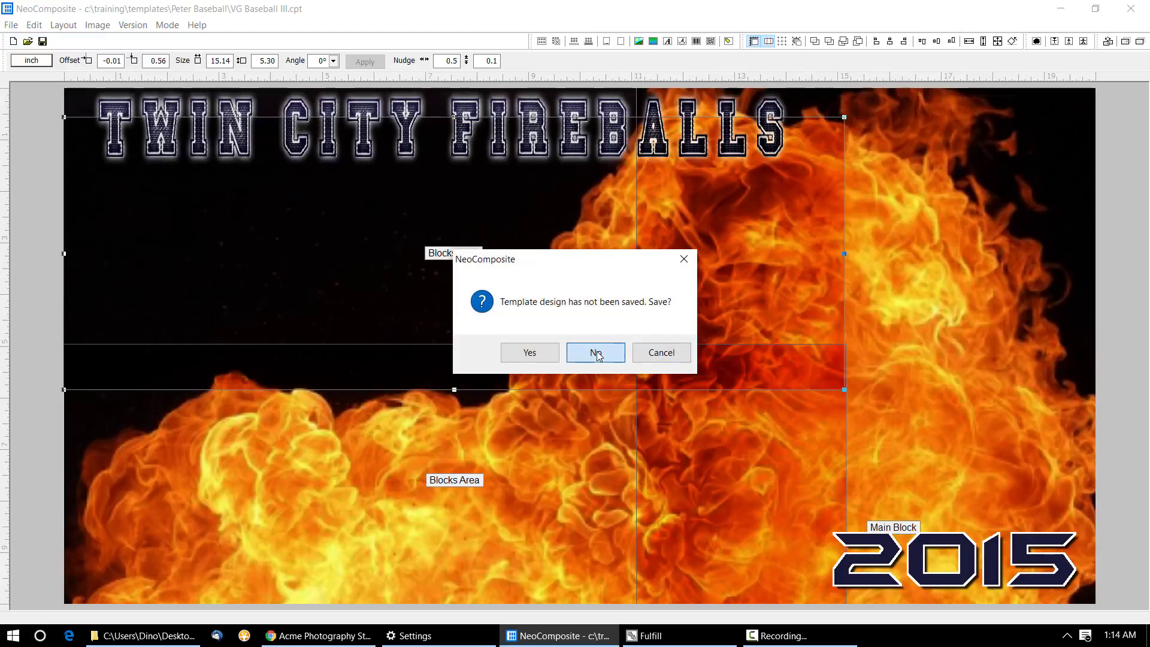
key(Escape)
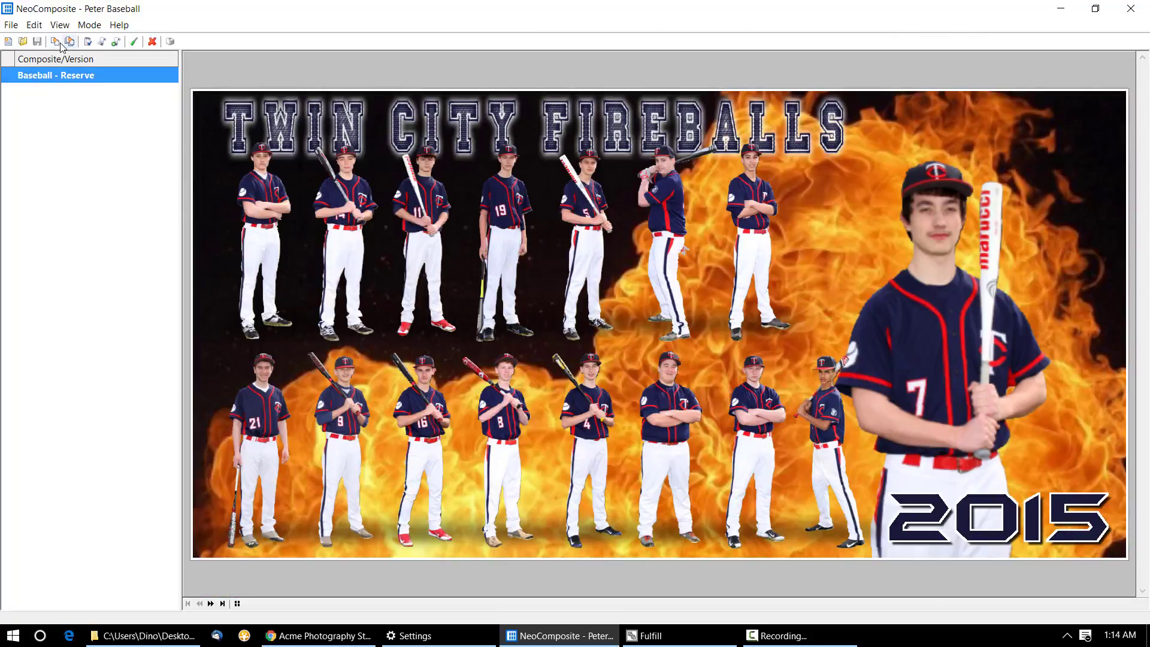
click(90, 43)
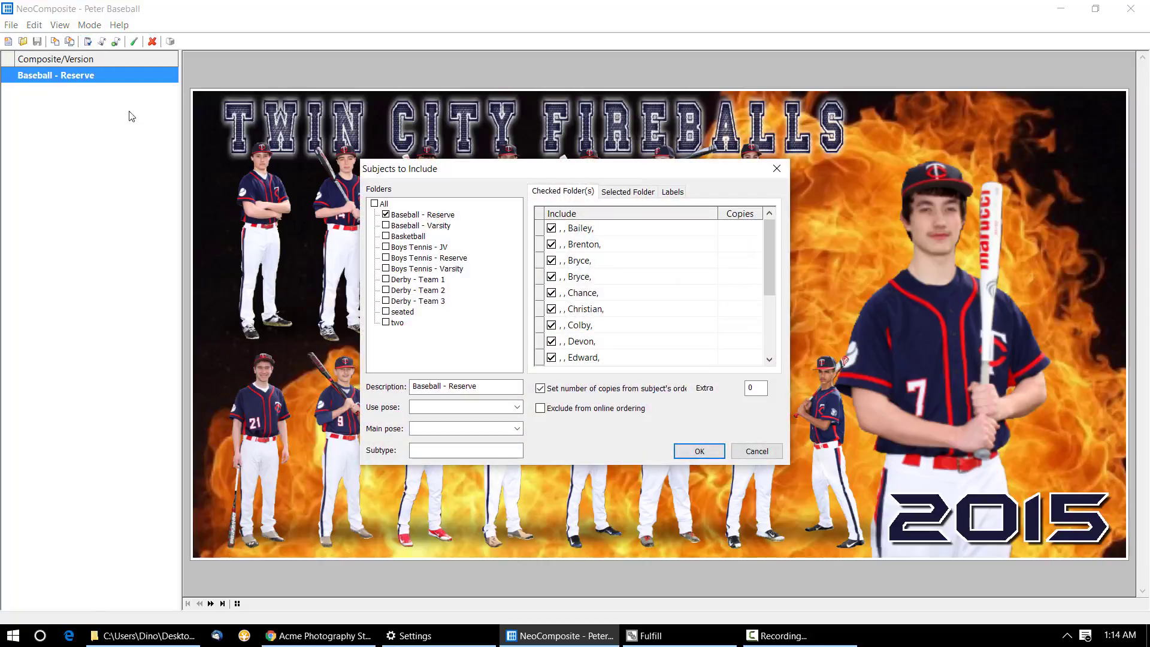
key(Escape)
click(115, 41)
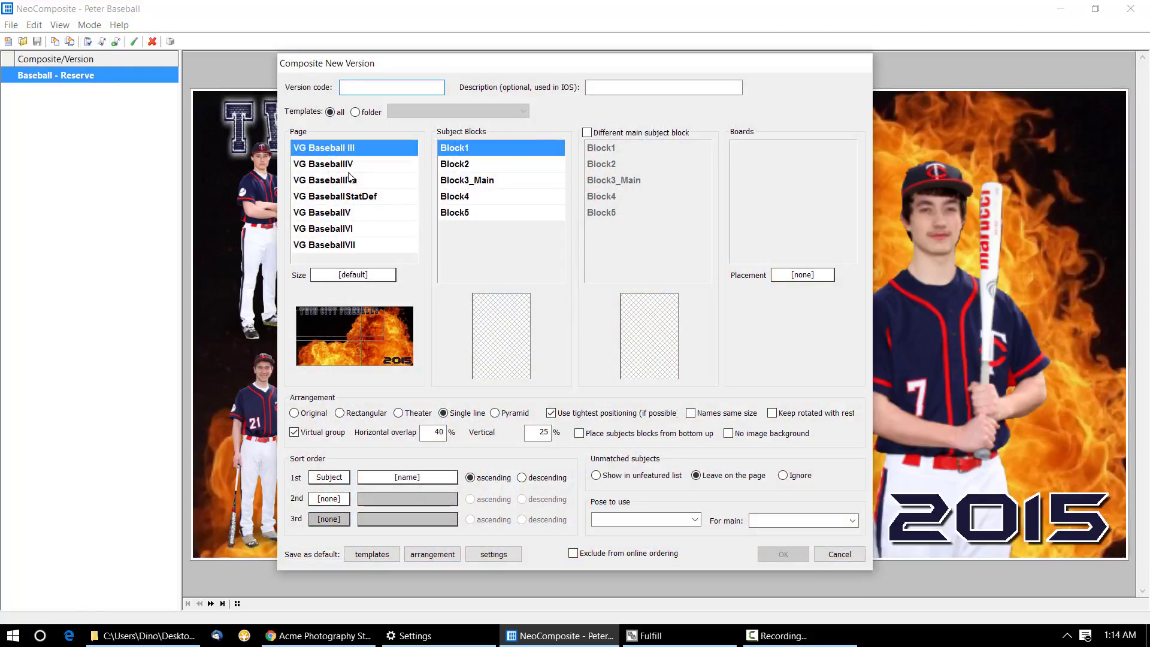
click(351, 164)
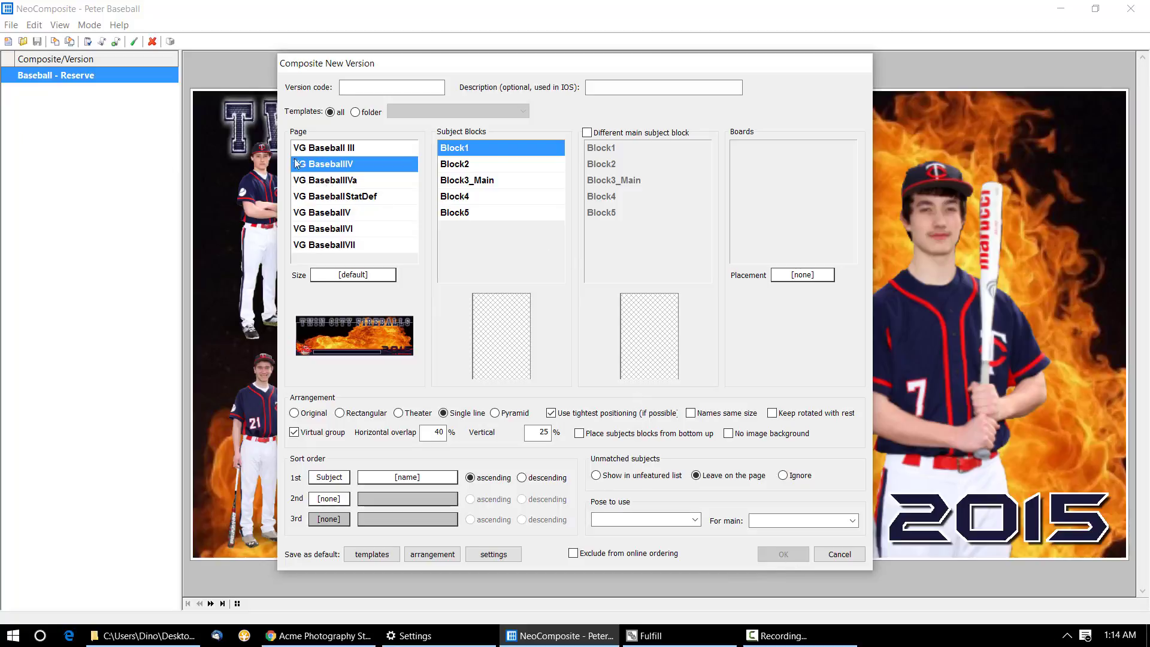
key(Escape)
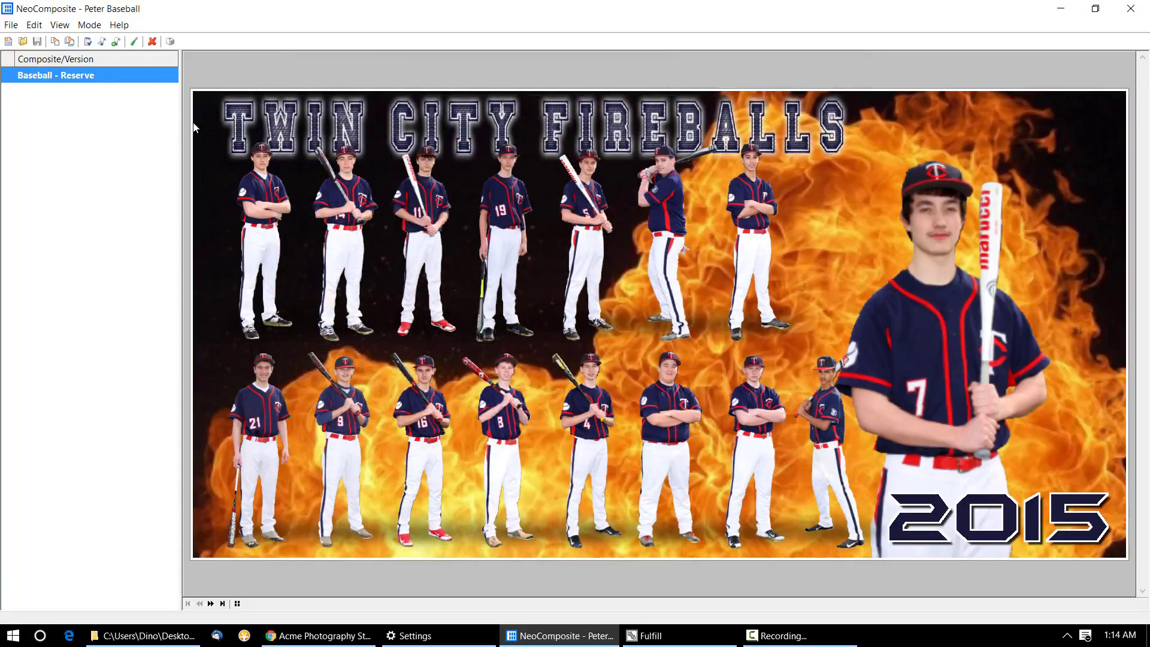
Change the Baseball - Reserve composite's page template to VG BaseballIV
double_click(99, 79)
click(350, 163)
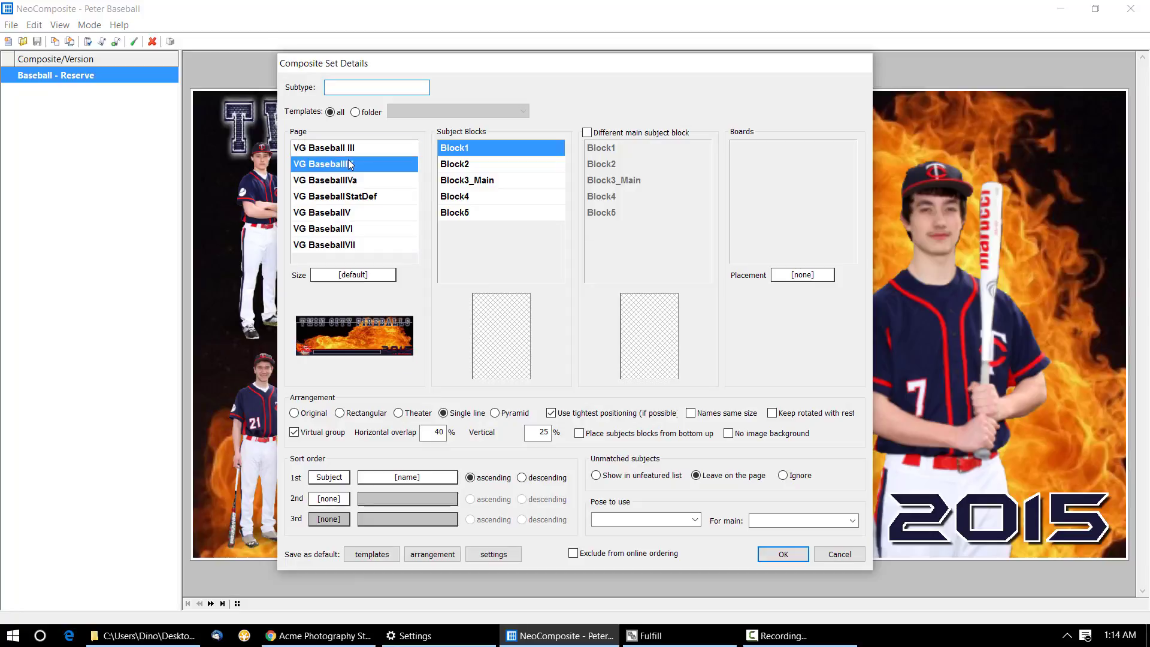
click(780, 556)
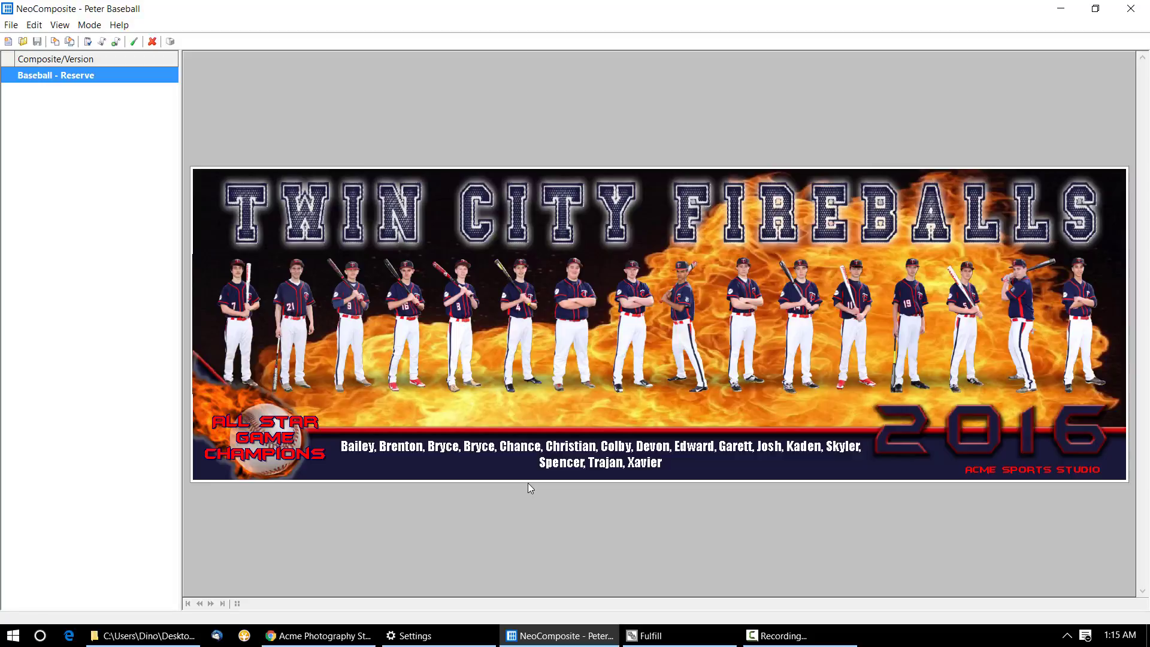
Check the Baseball - Reserve composite's details for the page template it uses
click(121, 25)
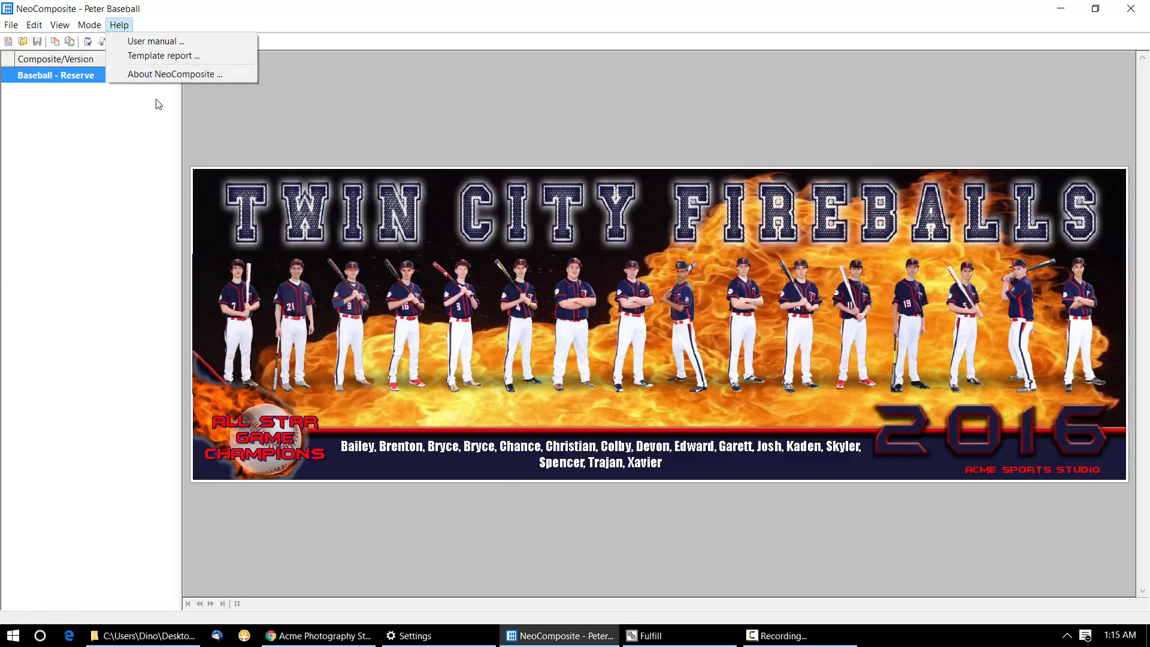
click(162, 56)
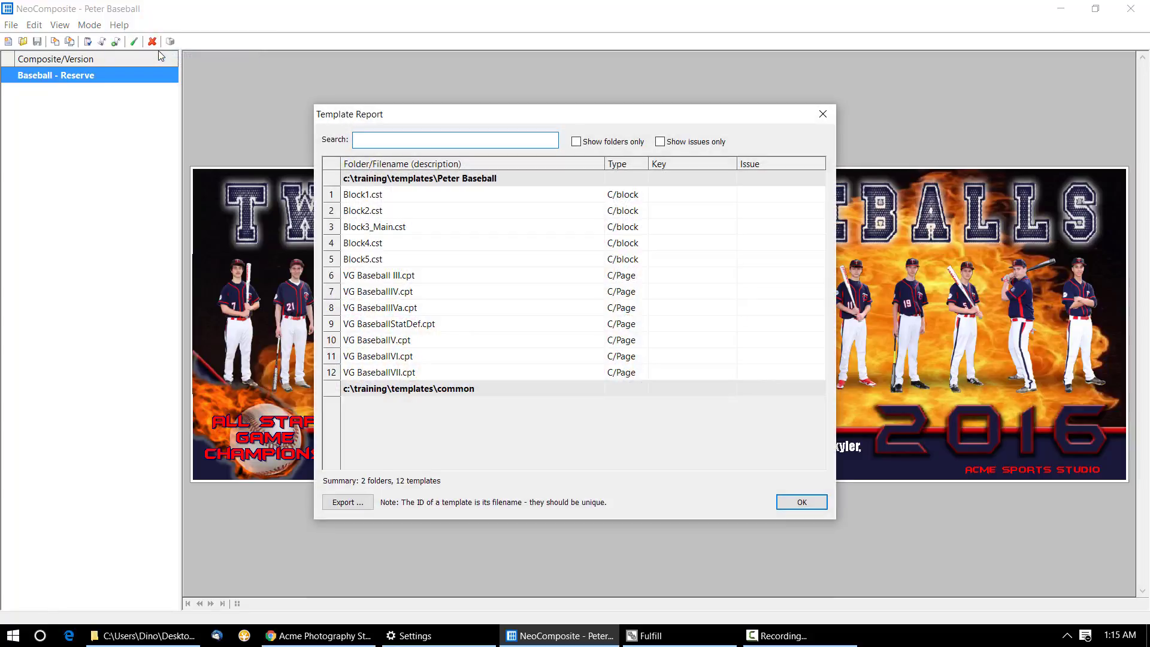
key(Escape)
double_click(80, 74)
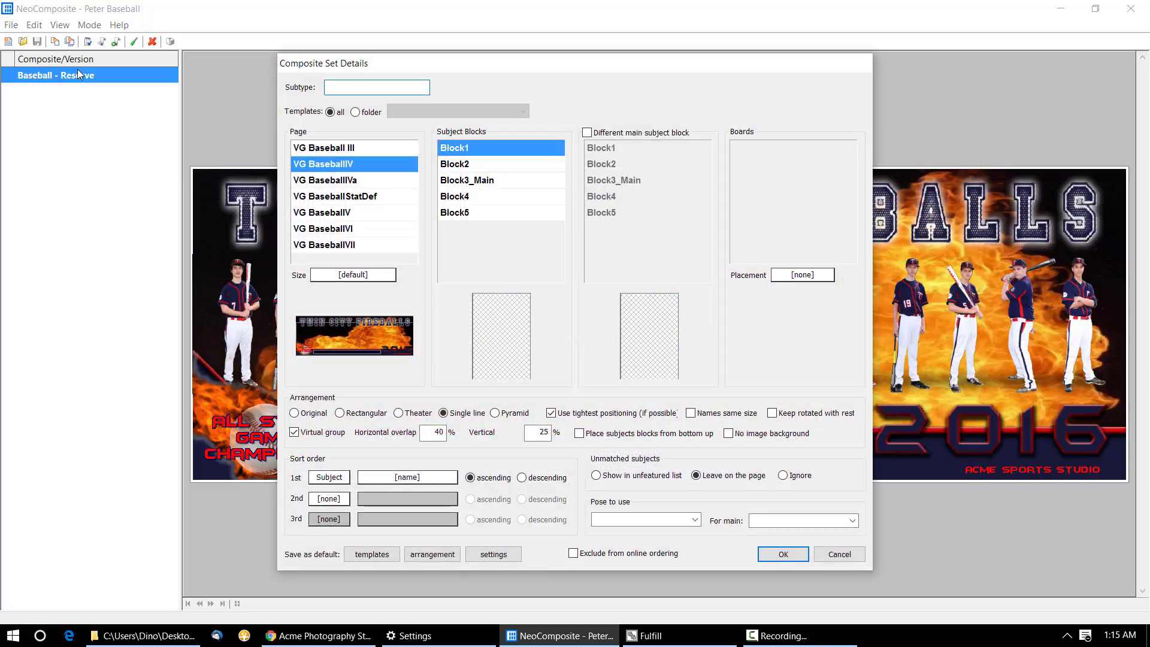
key(Escape)
Open the VG BaseballIV.cpt page template from the template report
click(119, 26)
click(142, 59)
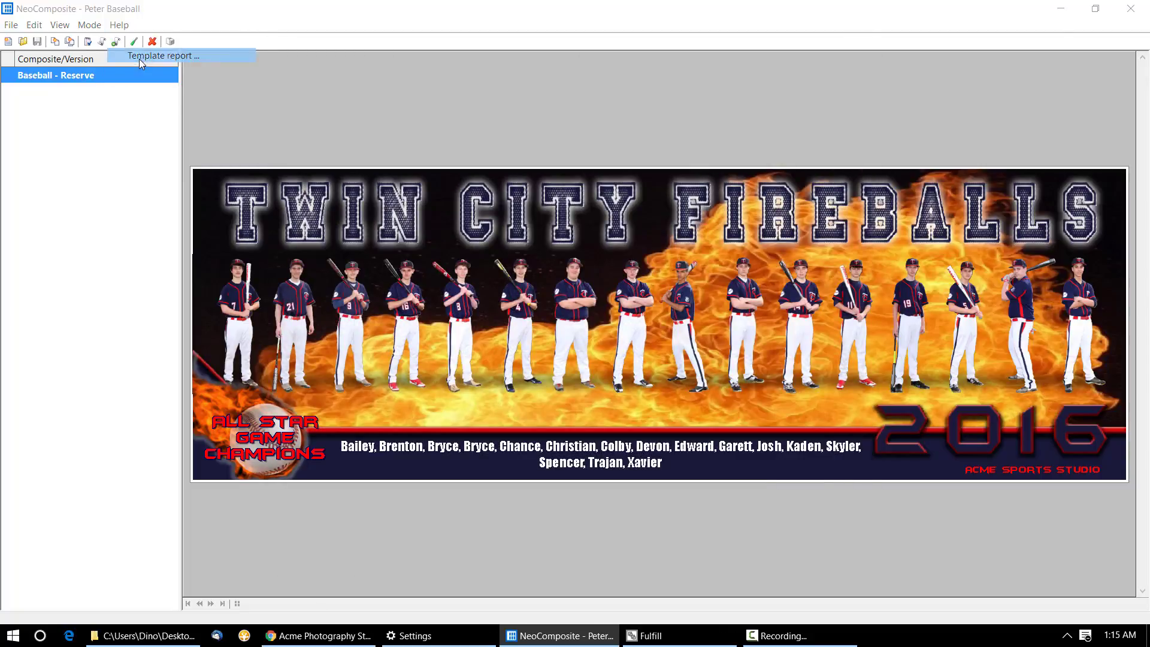
click(405, 295)
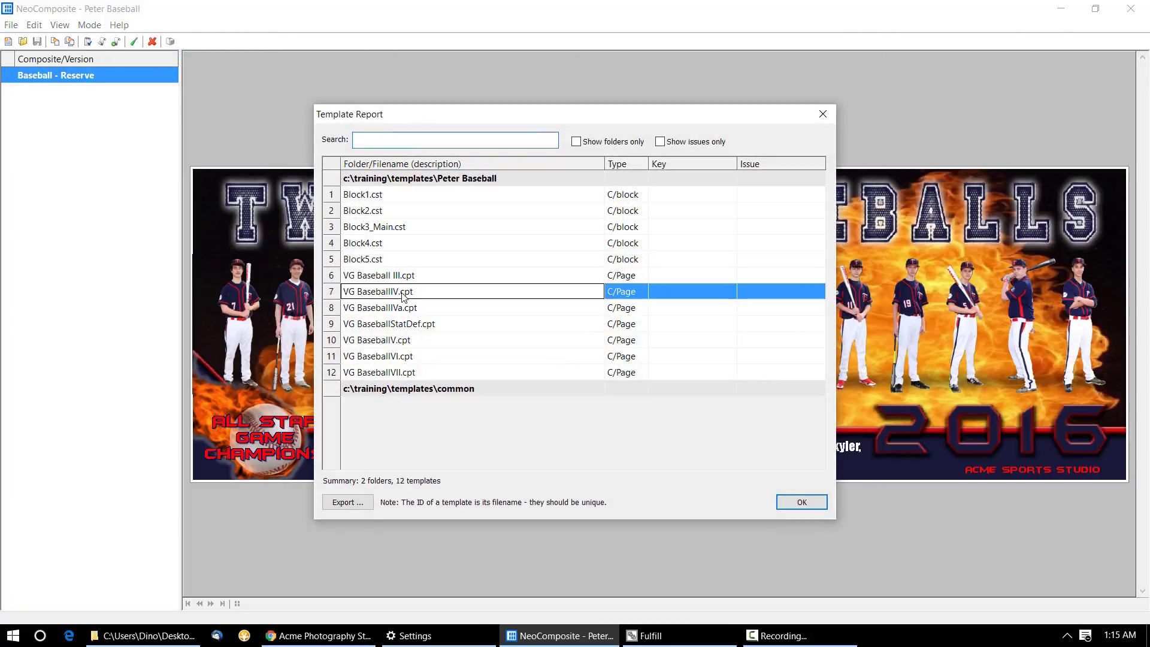
double_click(403, 295)
click(588, 358)
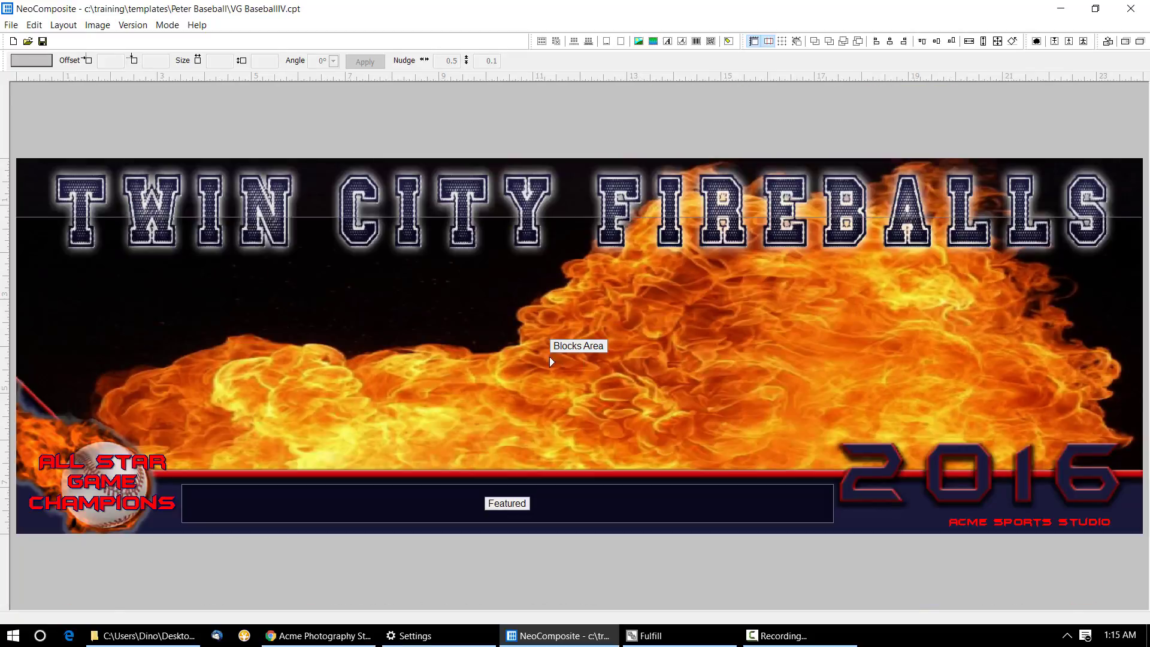
click(521, 277)
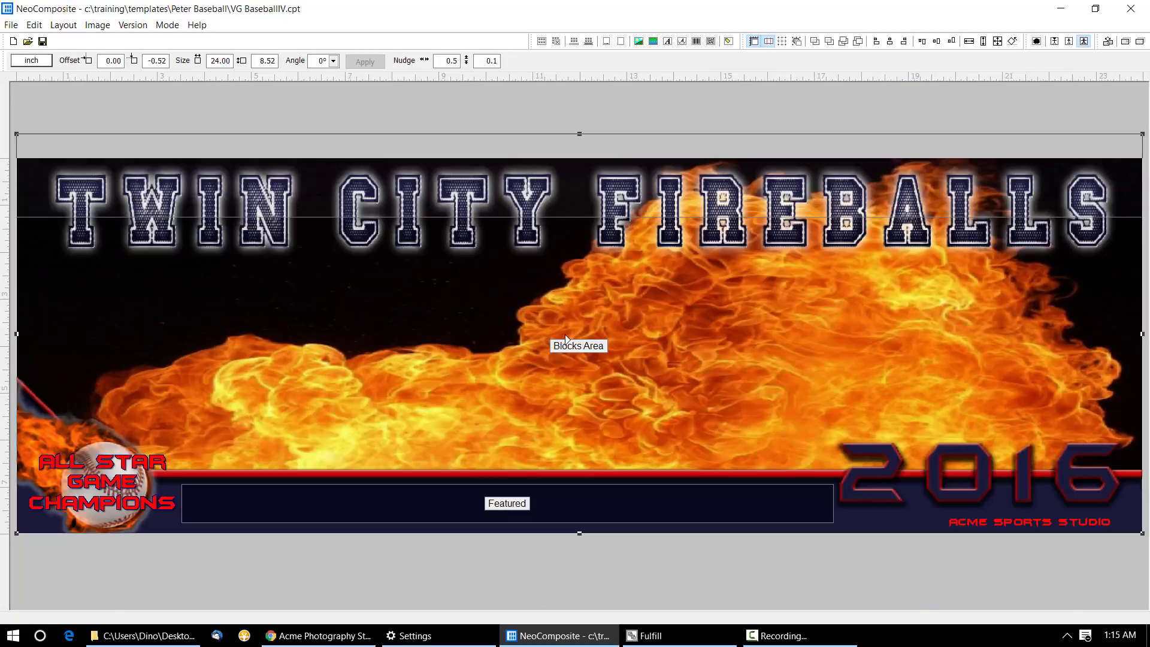
drag(566, 339, 561, 412)
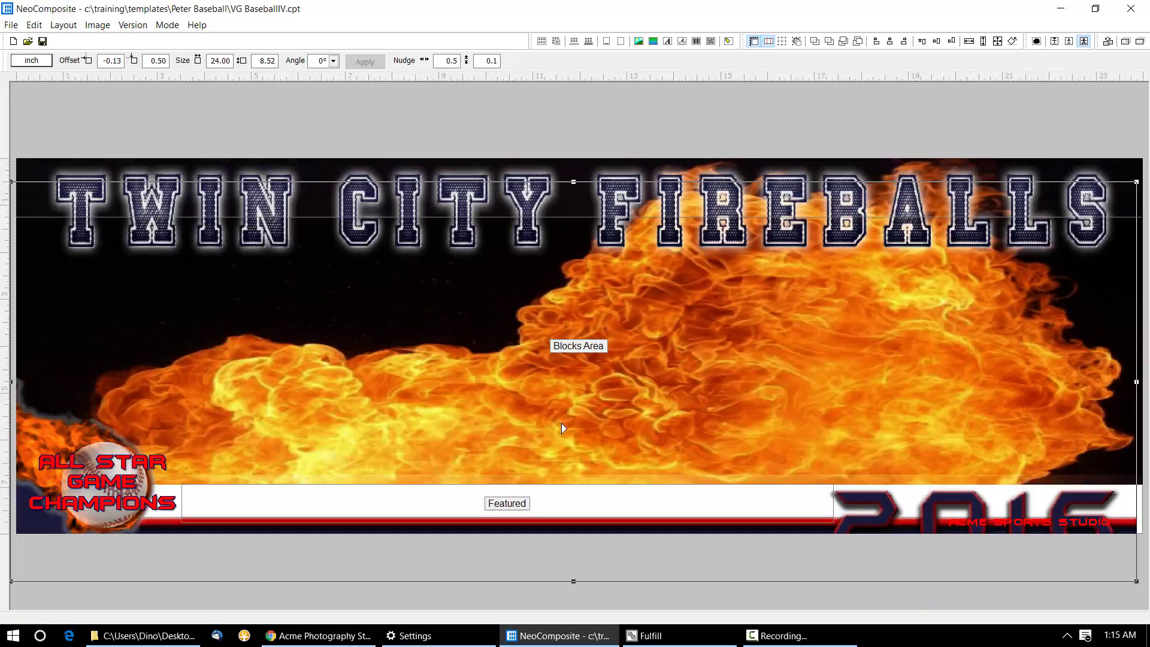
key(ctrl+z)
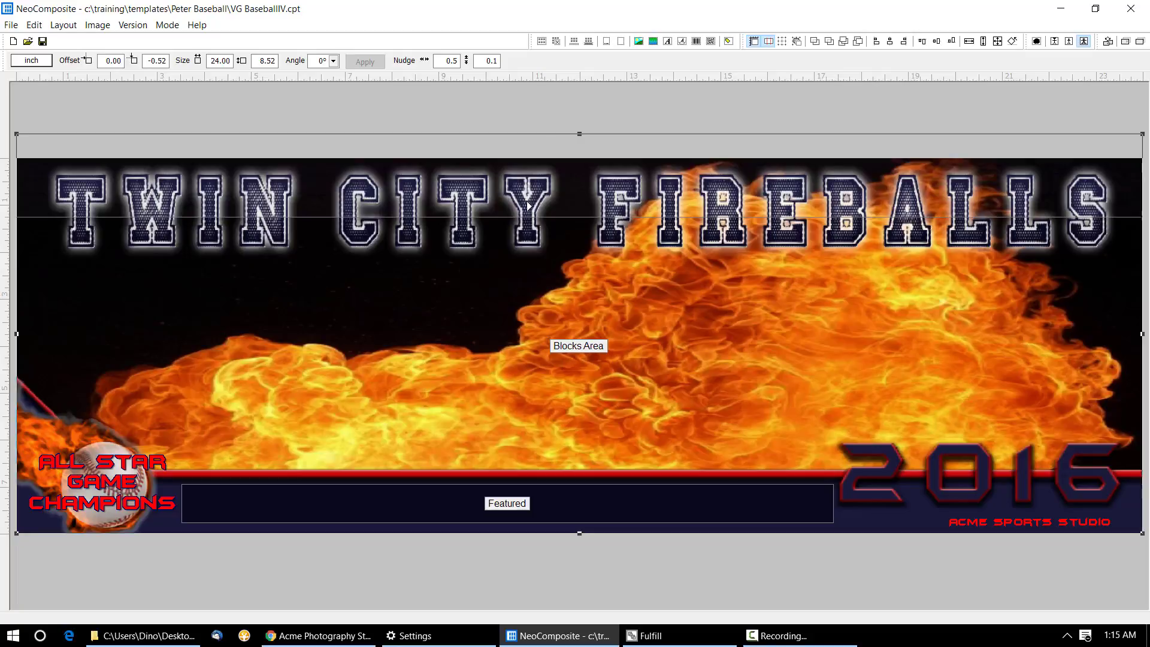
Shrink the Blocks Area to about 2.85 inches high with a vertical offset of about 2.17 inches, and preview the composite
click(550, 93)
click(565, 197)
key(Tab)
key(Tab)
key(Tab)
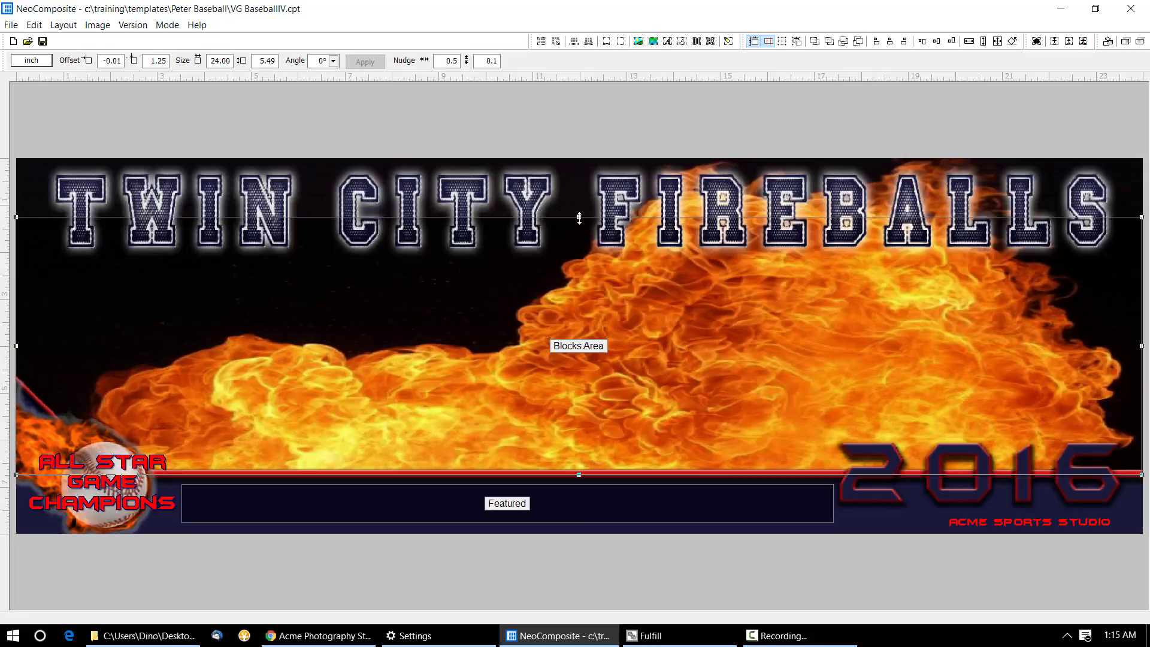
drag(579, 217, 582, 277)
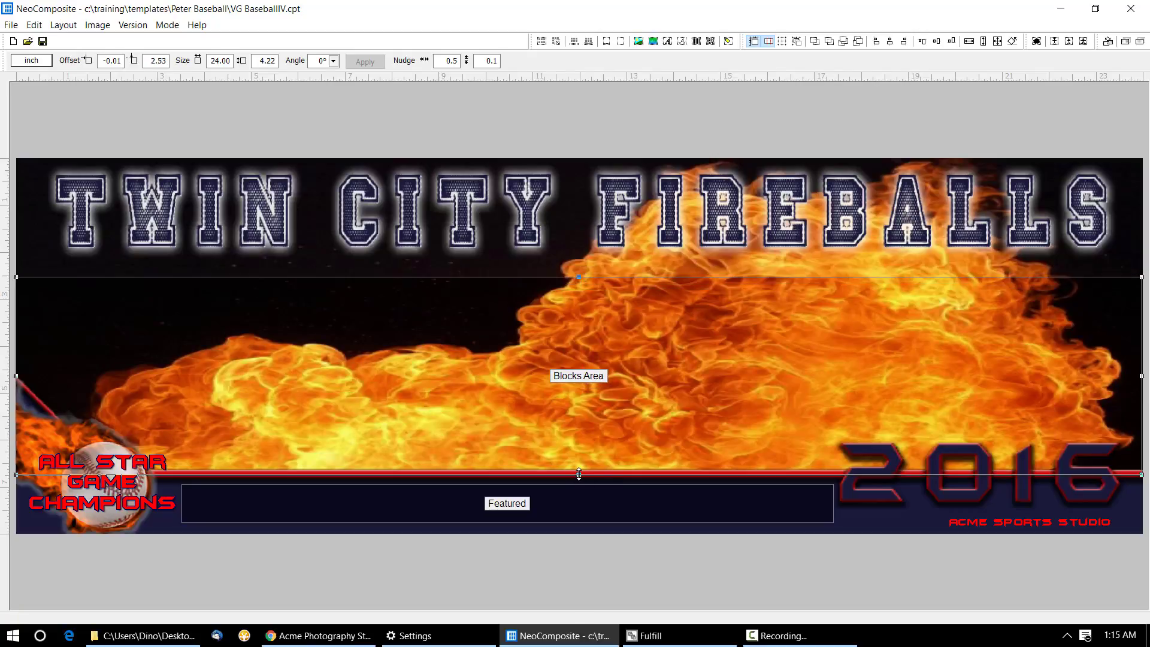
drag(578, 474, 578, 410)
drag(577, 304, 577, 292)
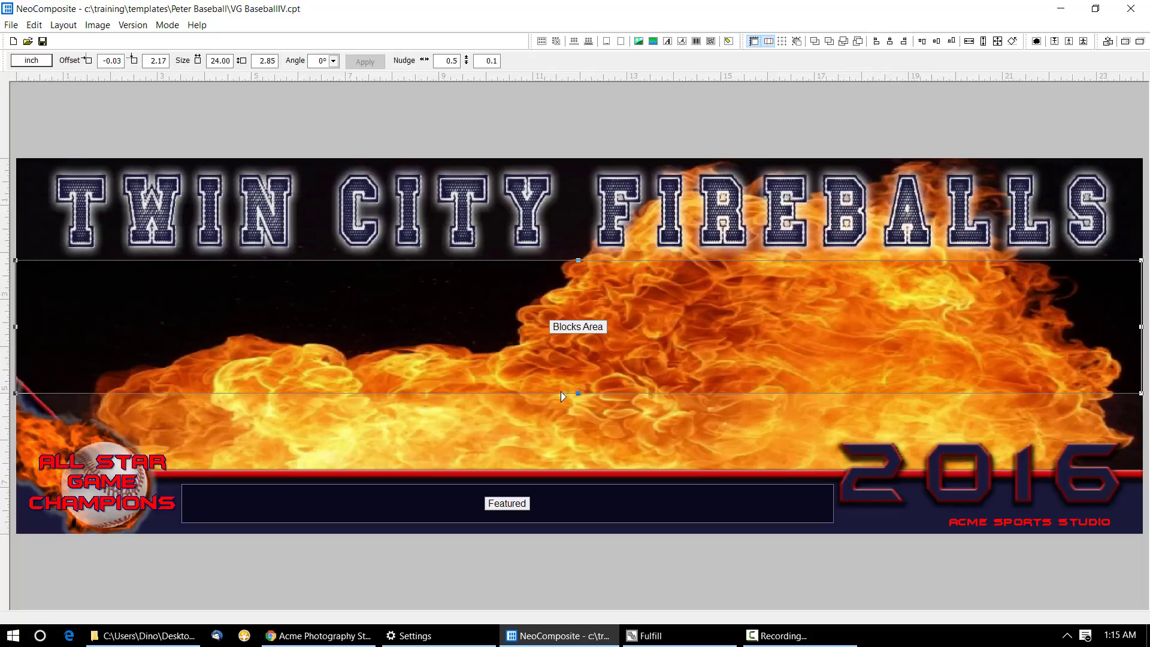
key(F2)
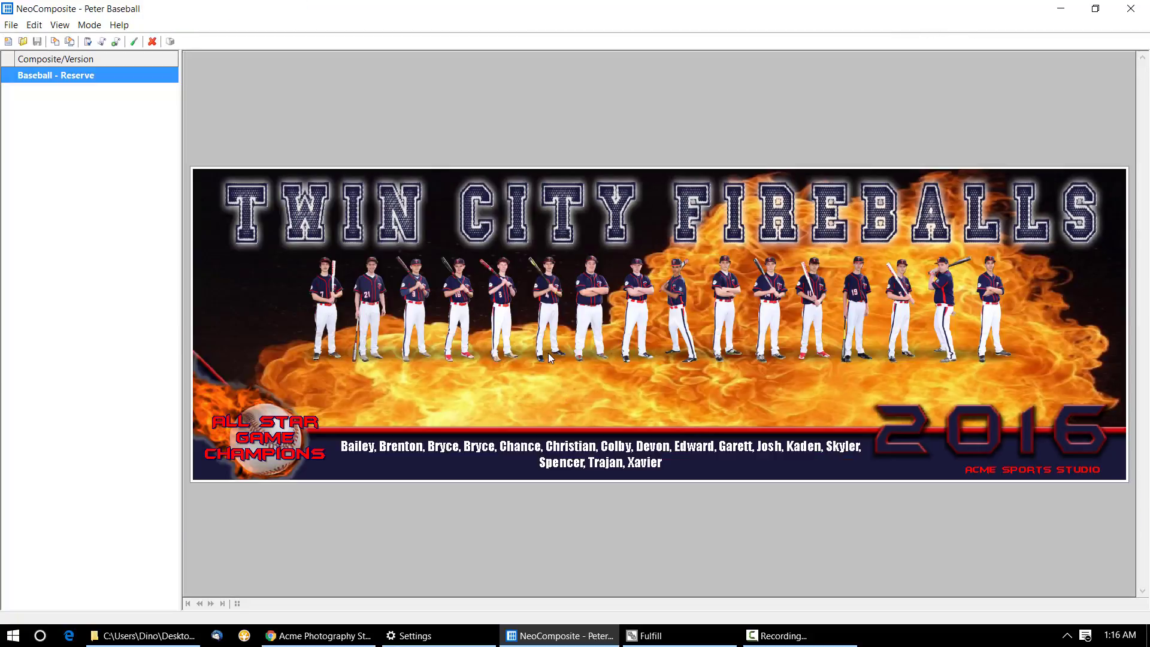
Narrow the template's Blocks Area to about 11.17 inches wide and preview the composite
key(F2)
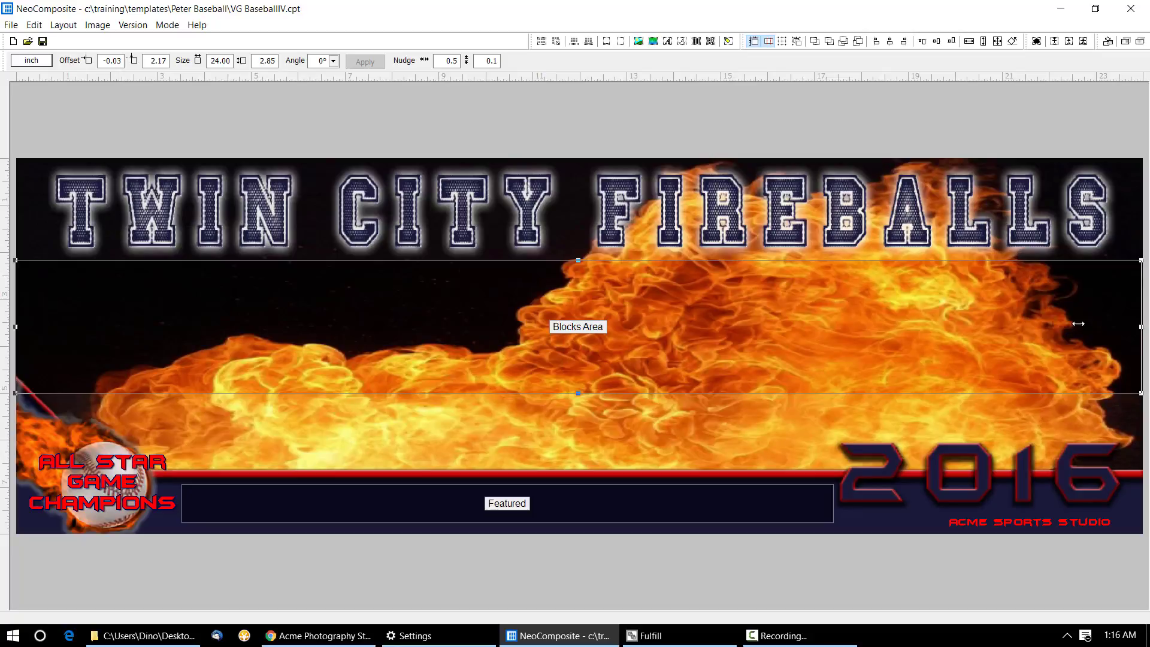
drag(1079, 323, 535, 338)
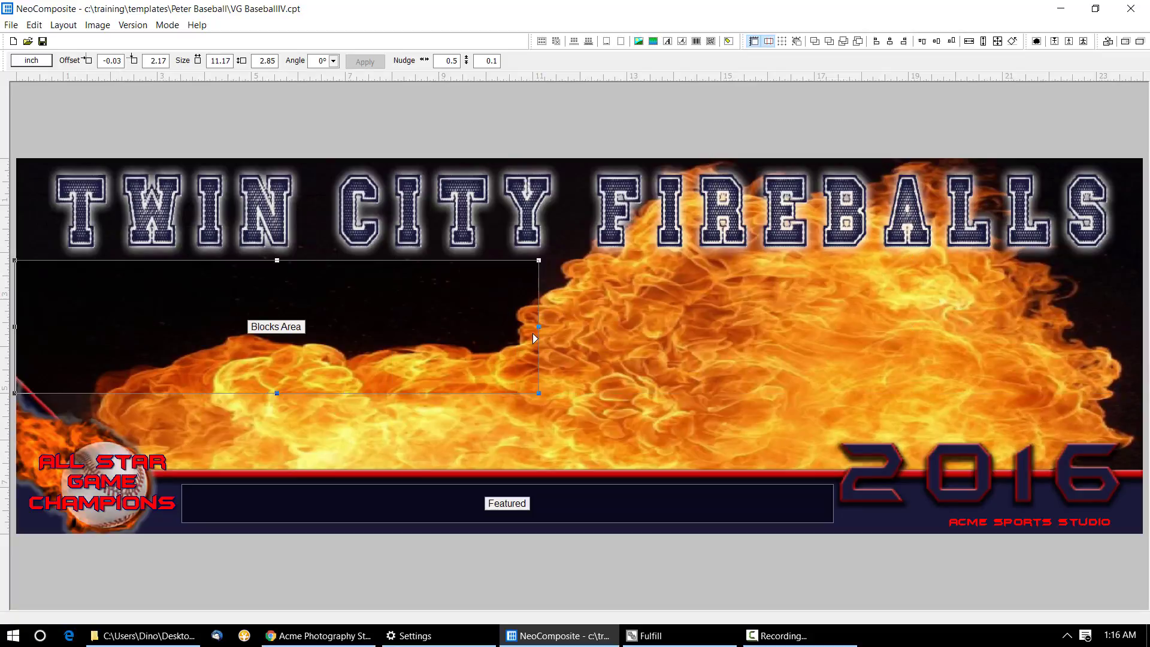
key(F2)
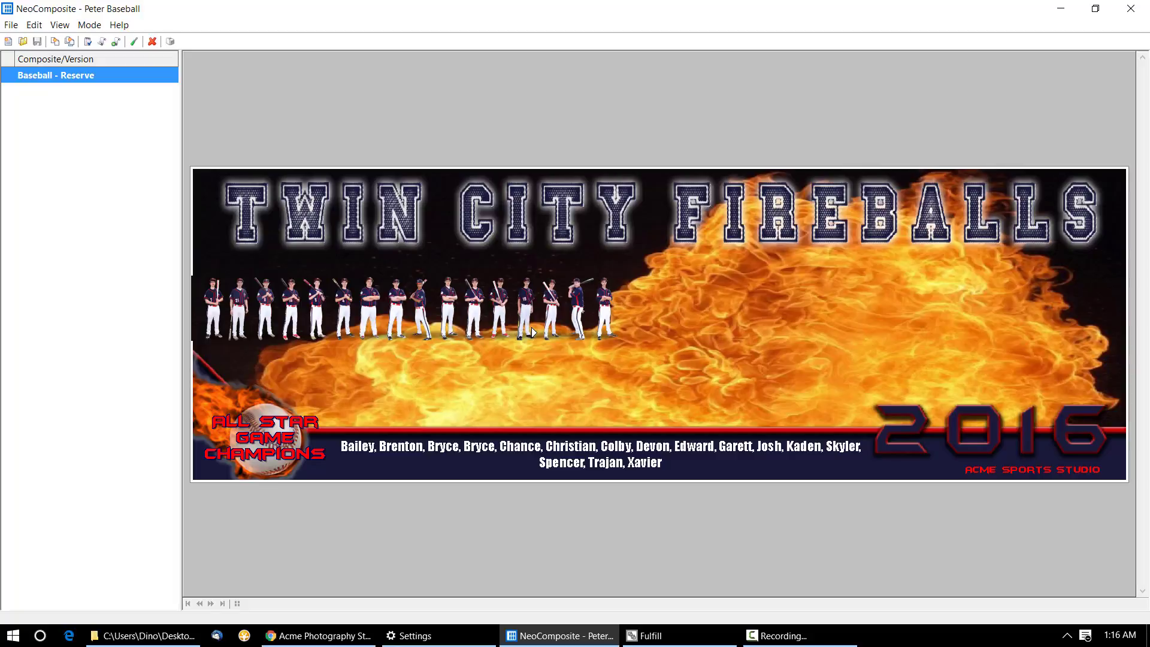
Align the Blocks Area contents vertically to the bottom and preview the composite
key(F2)
double_click(441, 334)
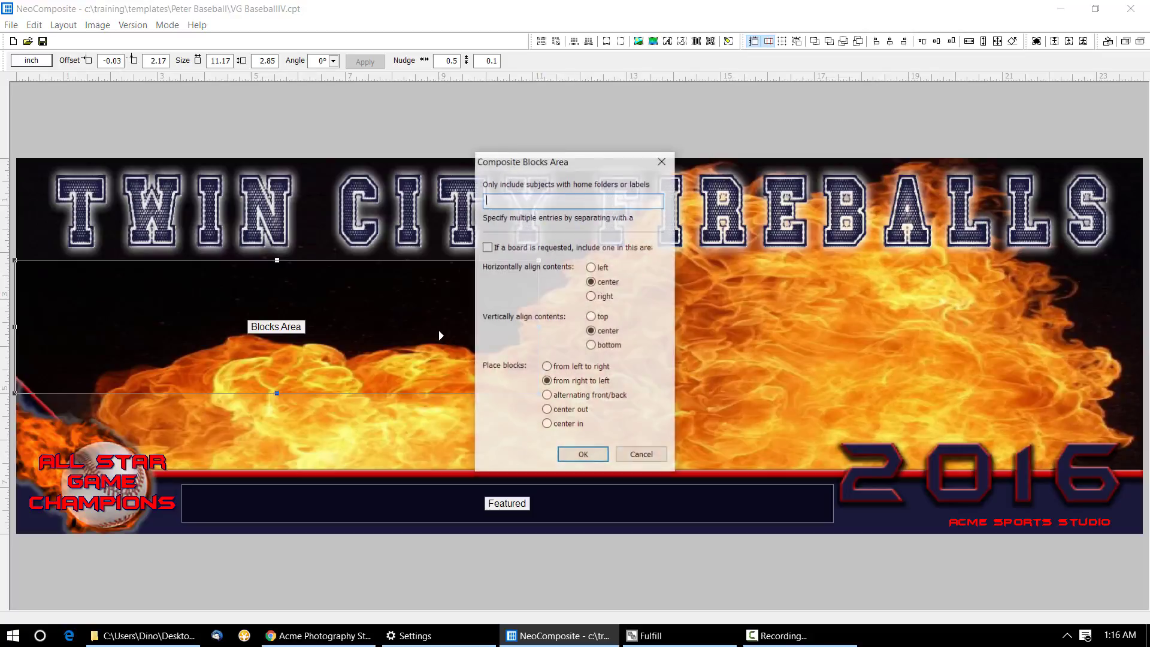
click(609, 347)
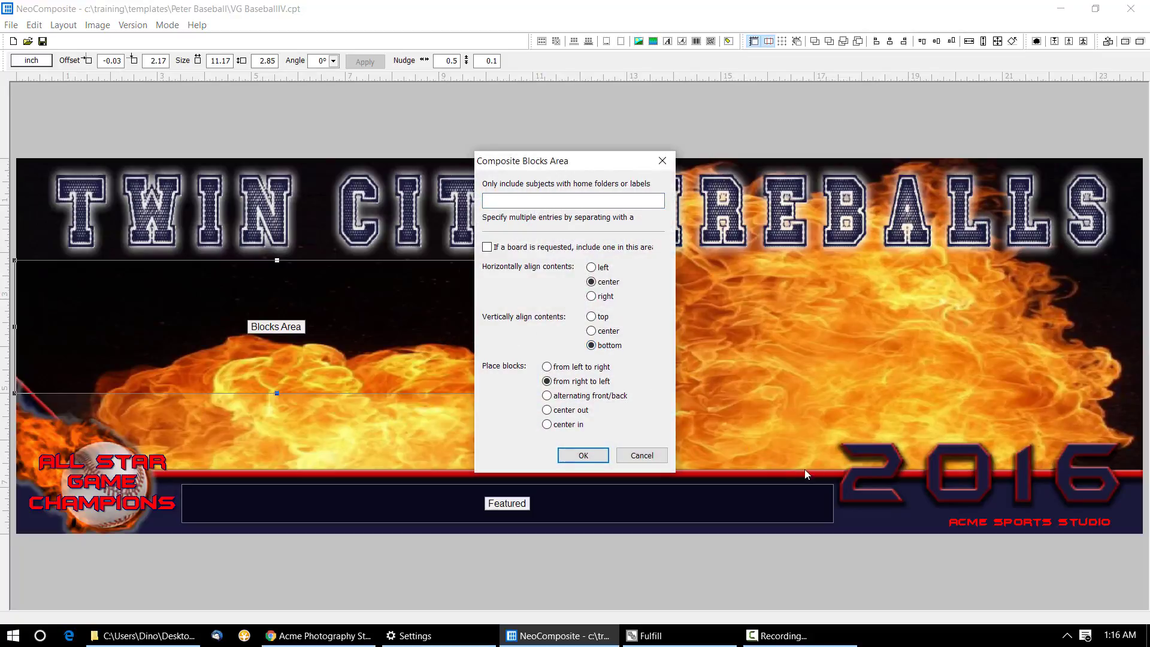
click(584, 455)
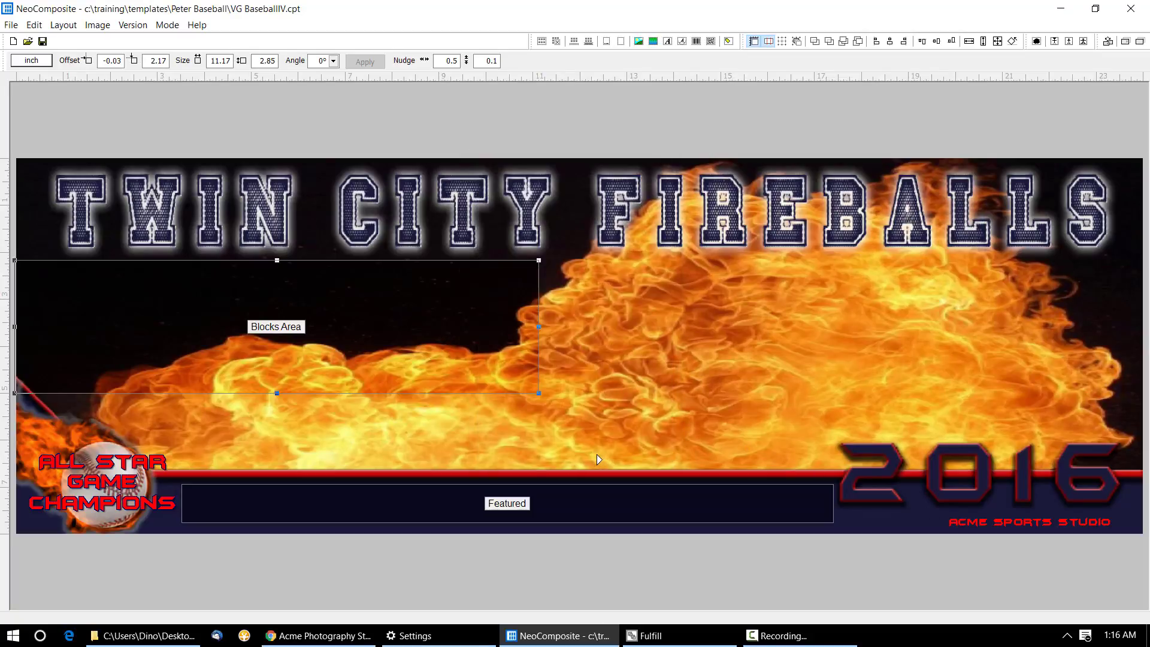
key(F12)
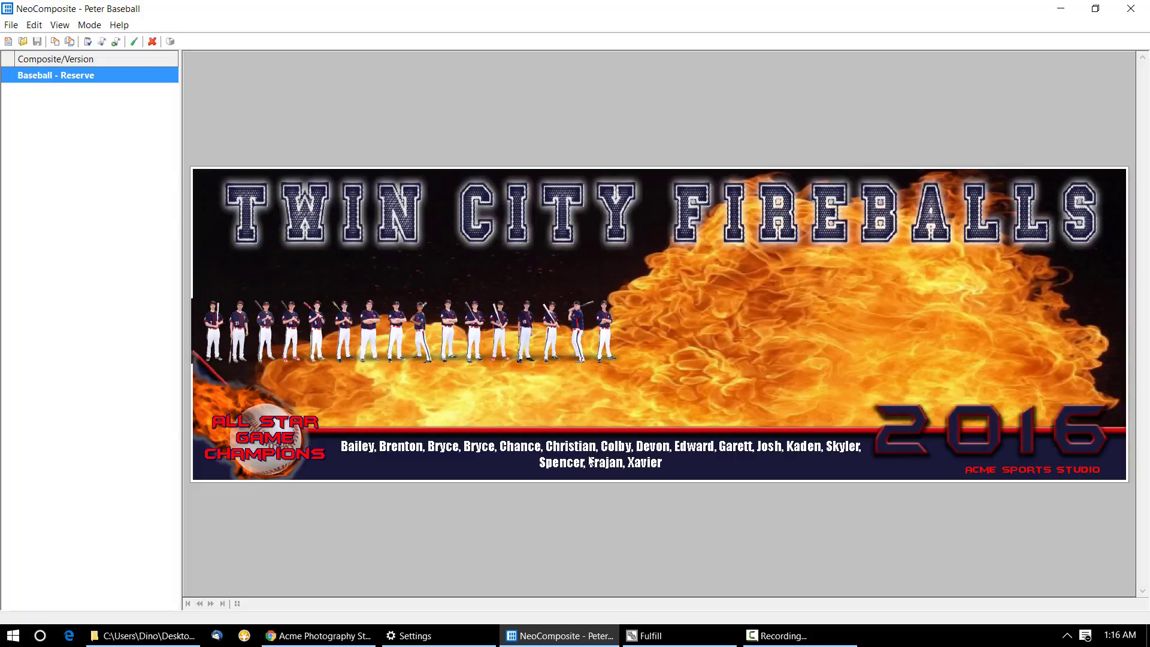
Align the Blocks Area contents vertically to the top and preview the composite
key(F12)
double_click(389, 418)
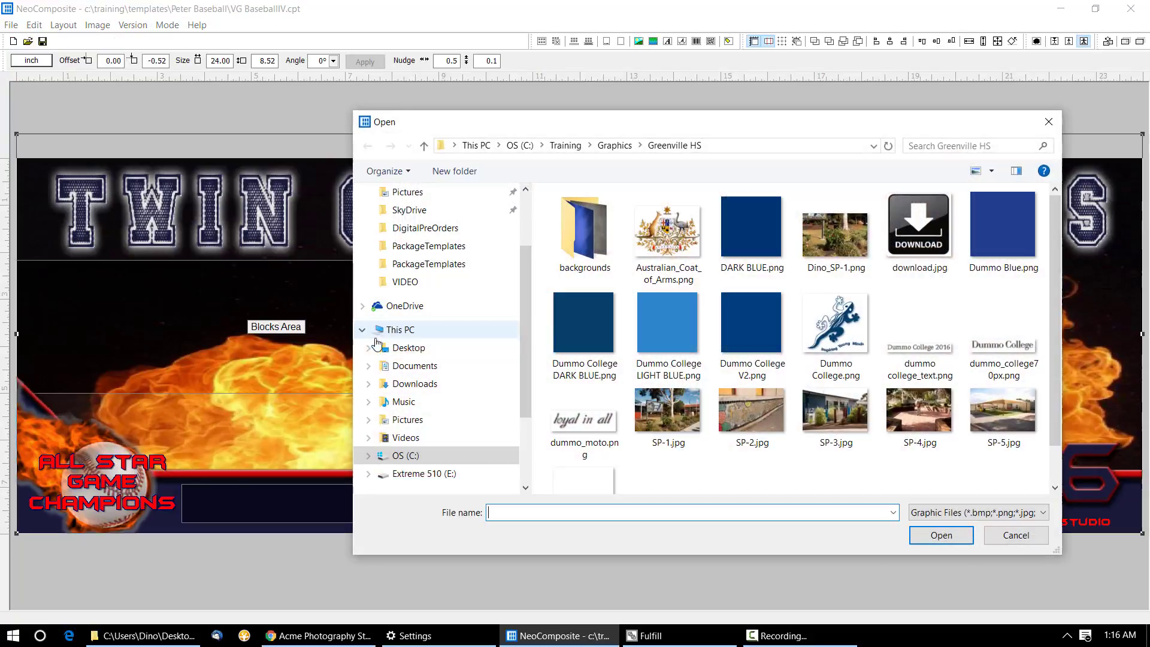
key(Escape)
click(352, 341)
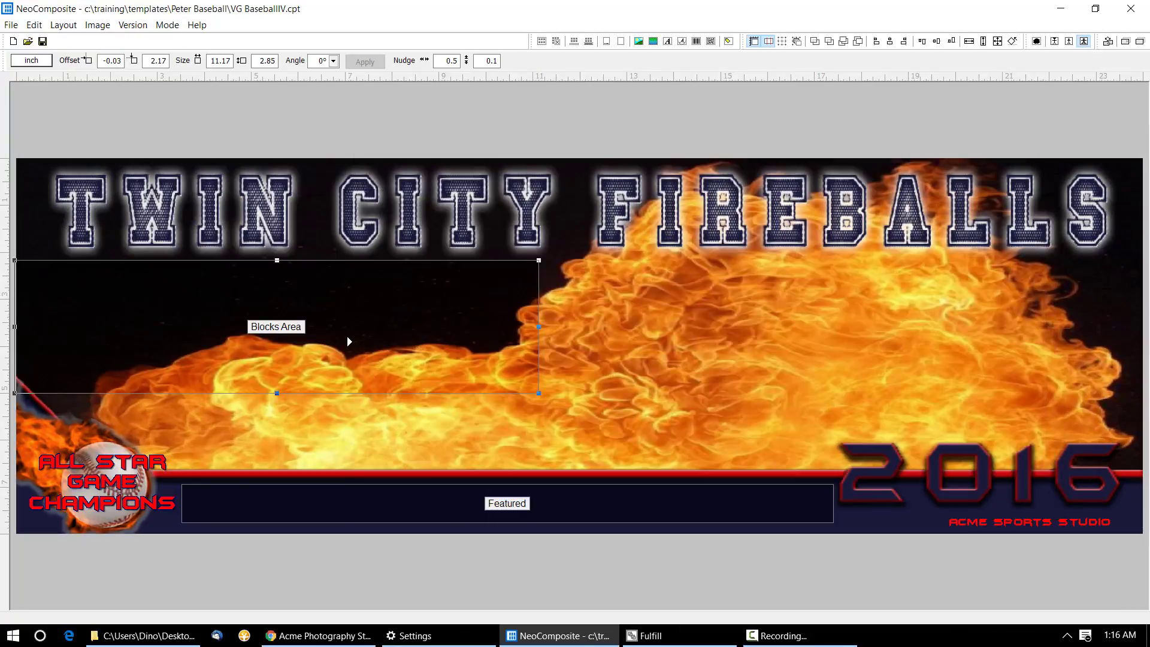
double_click(363, 340)
click(604, 317)
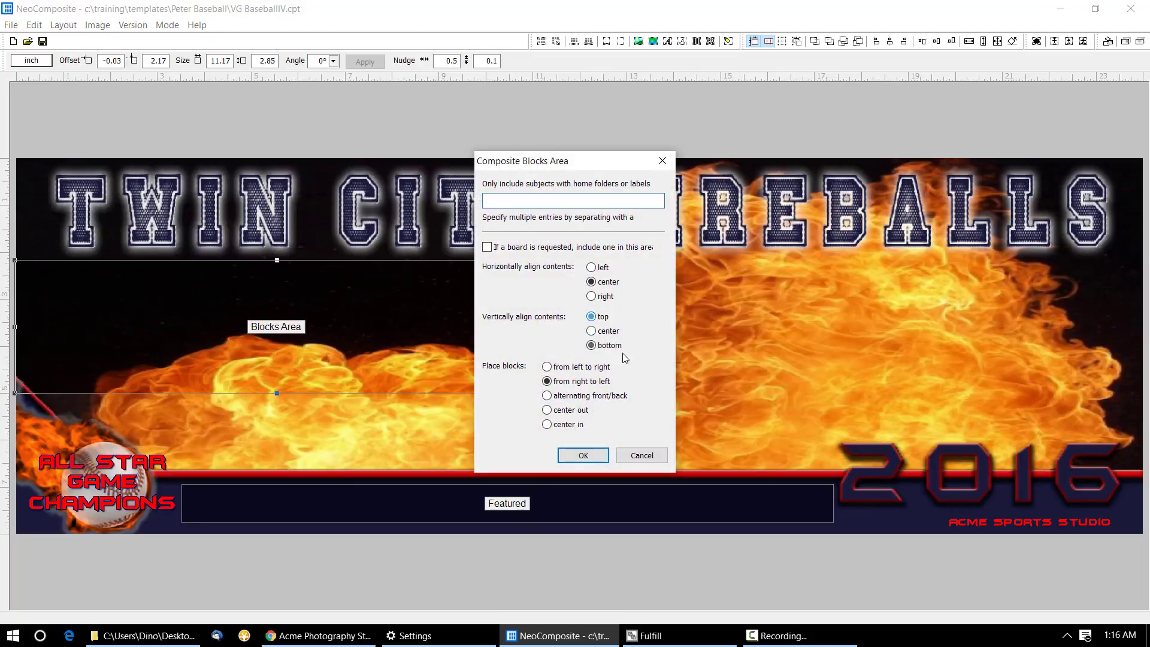
click(583, 456)
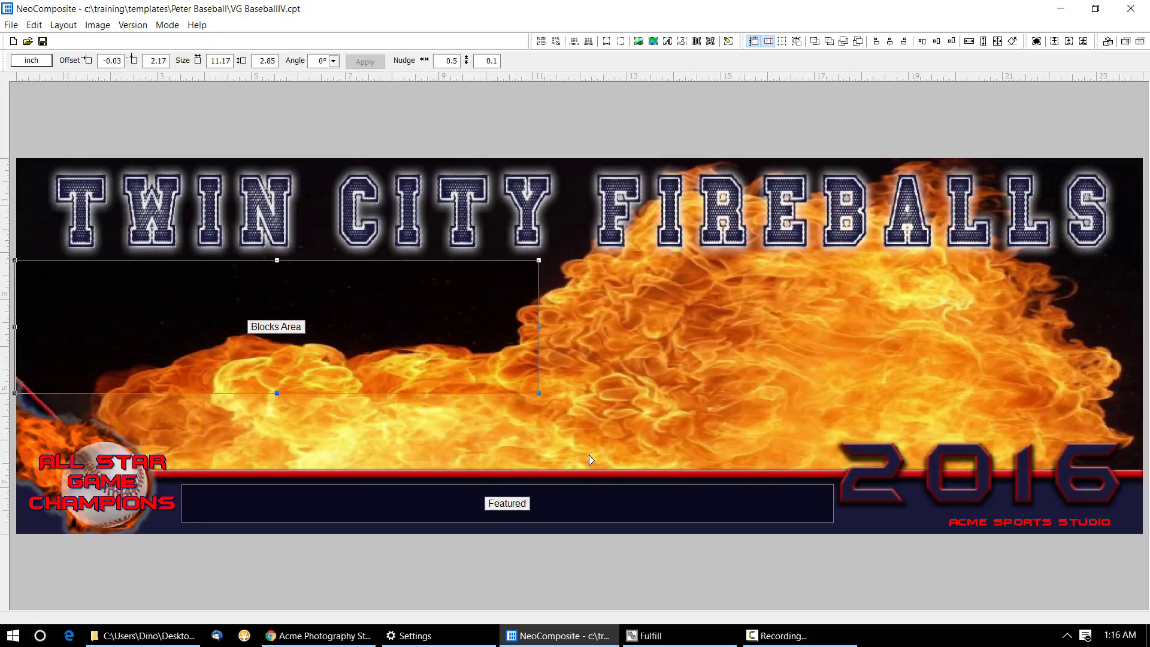
key(F12)
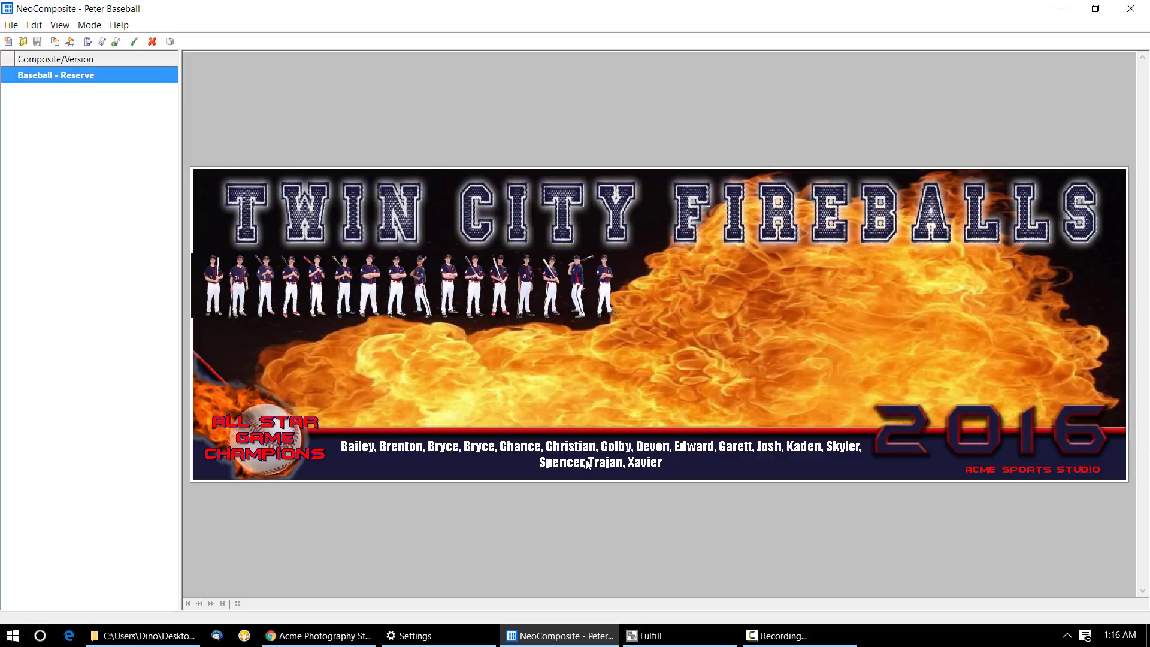
Open the page template and review the Blocks Area's block placement options, trying alternating front/back and discarding the change
double_click(524, 307)
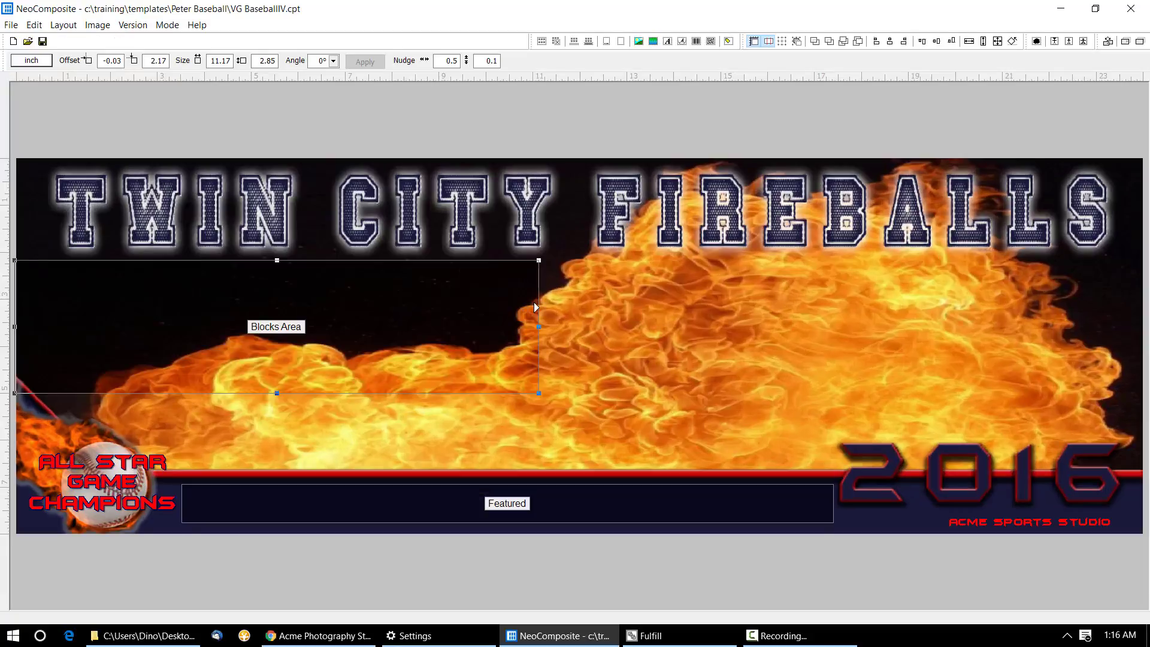
double_click(407, 301)
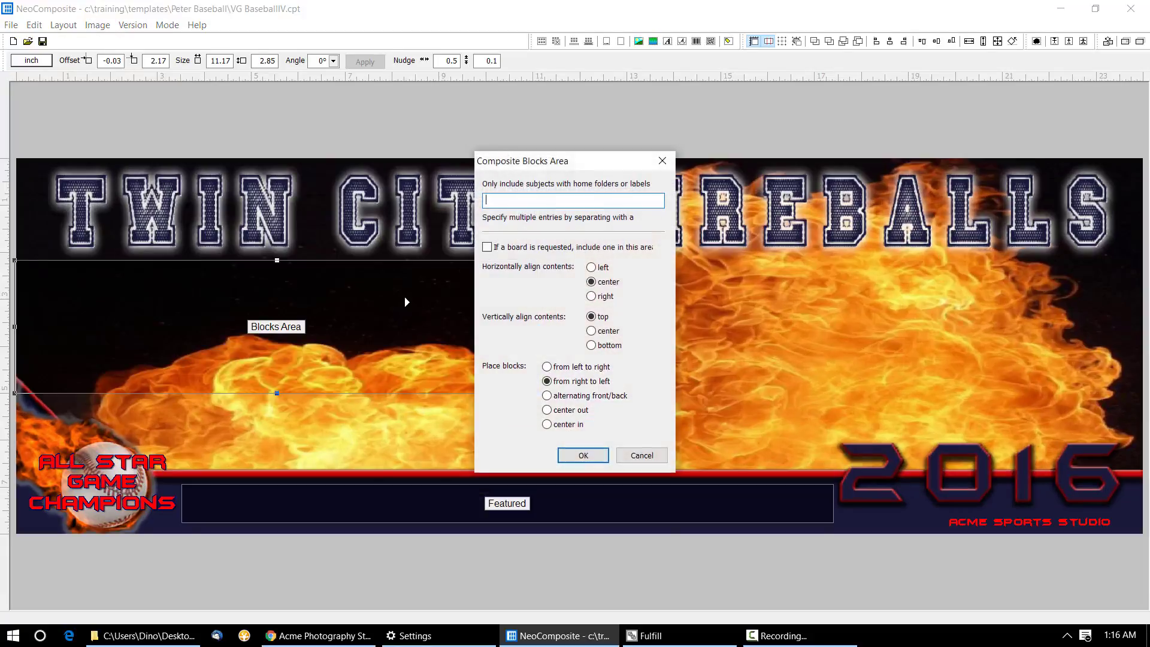
click(596, 395)
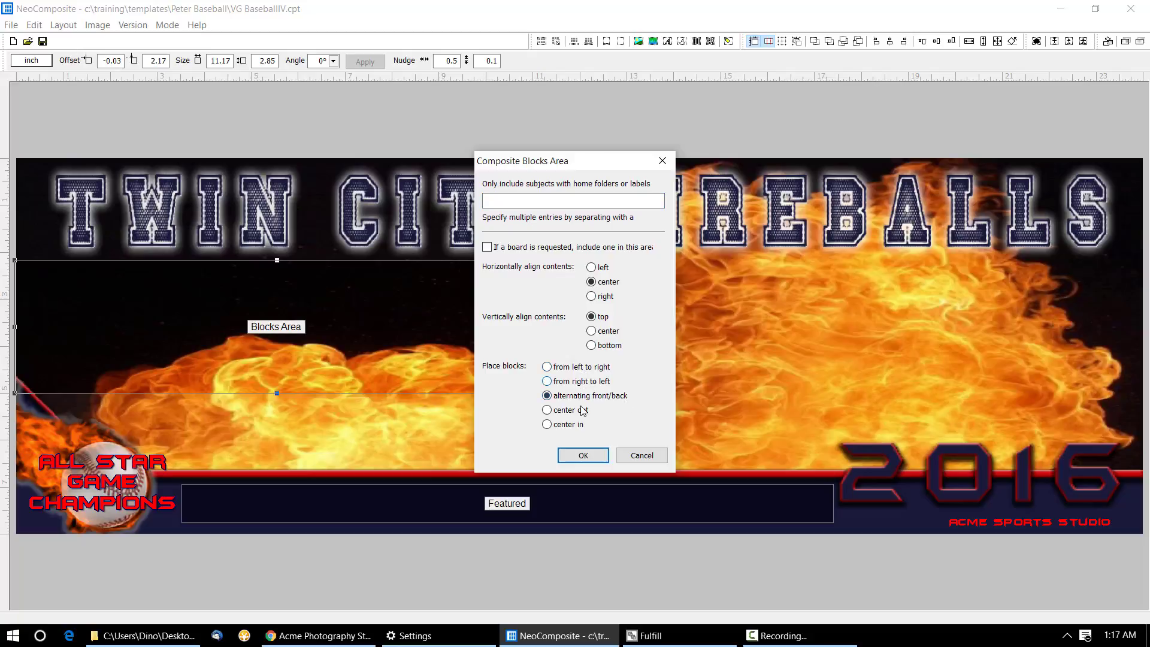
click(588, 384)
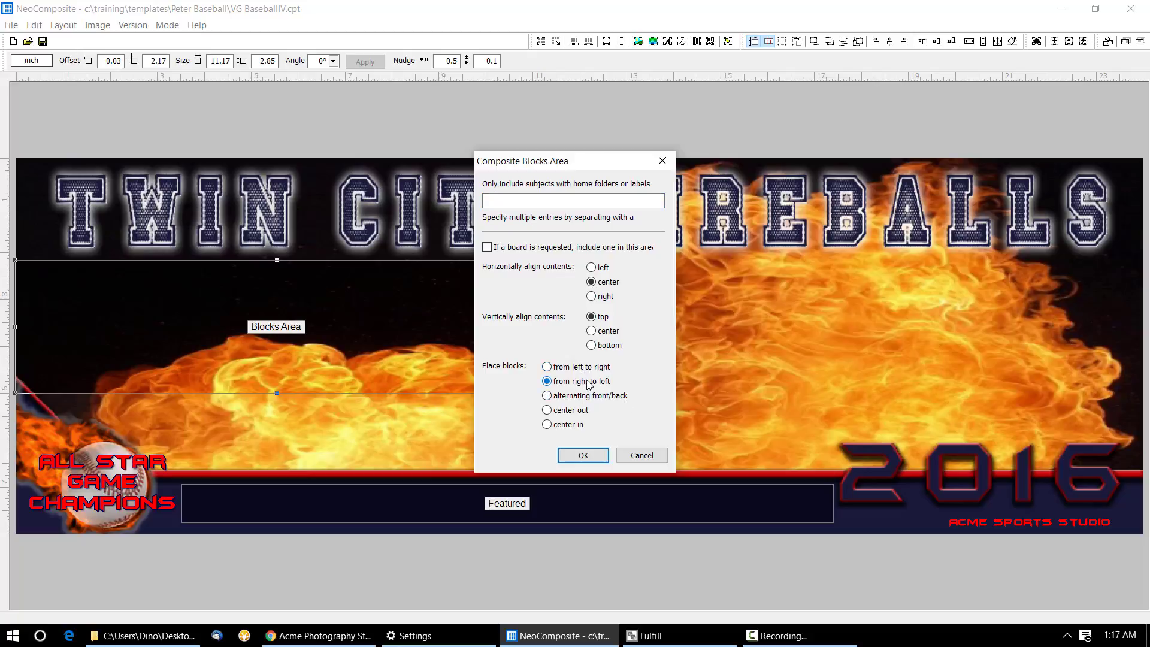
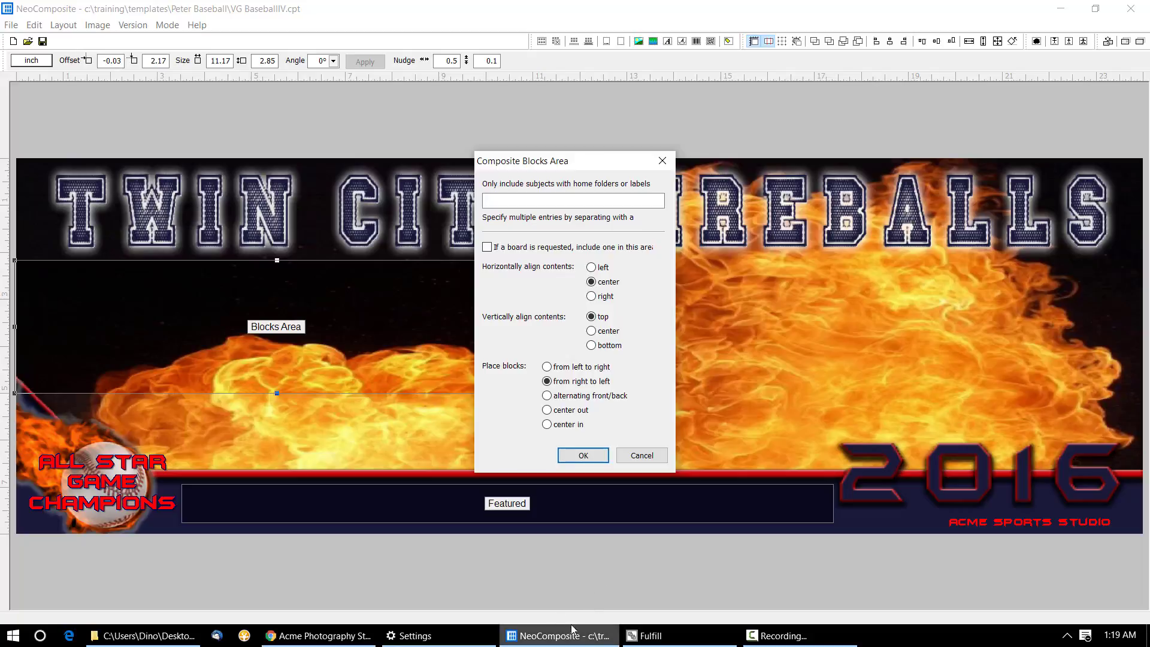
click(641, 456)
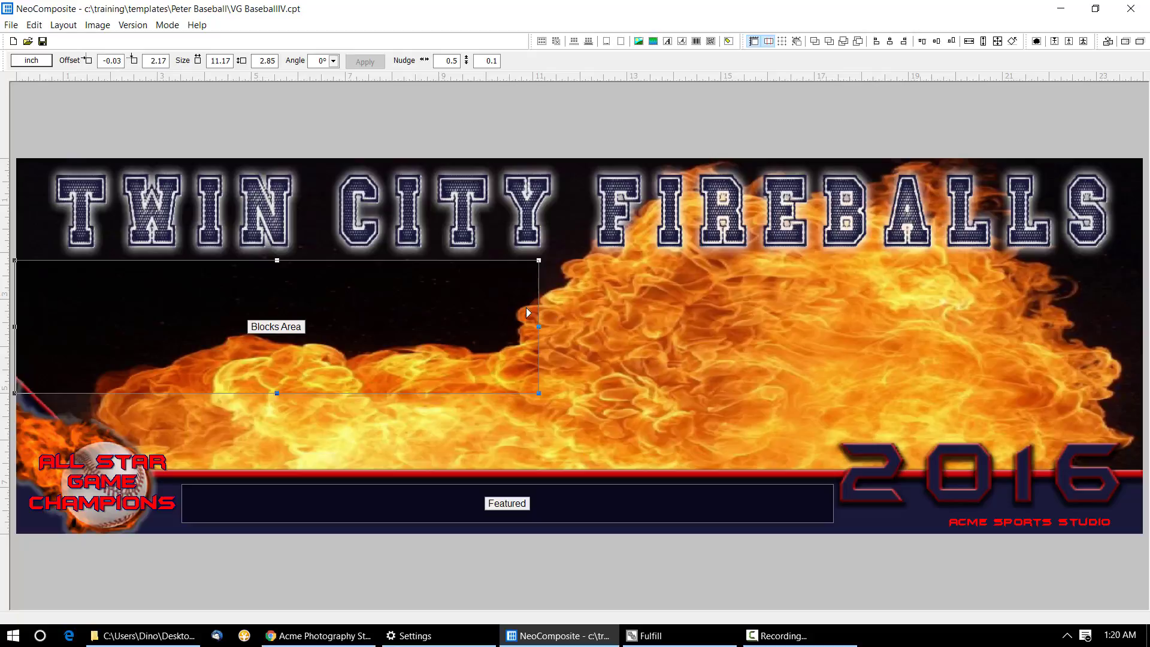
Enlarge the Blocks Area to about 24 by 5.49 inches with a vertical offset of about 1.25 inches, and preview the composite
drag(539, 326, 1142, 327)
drag(577, 326, 579, 344)
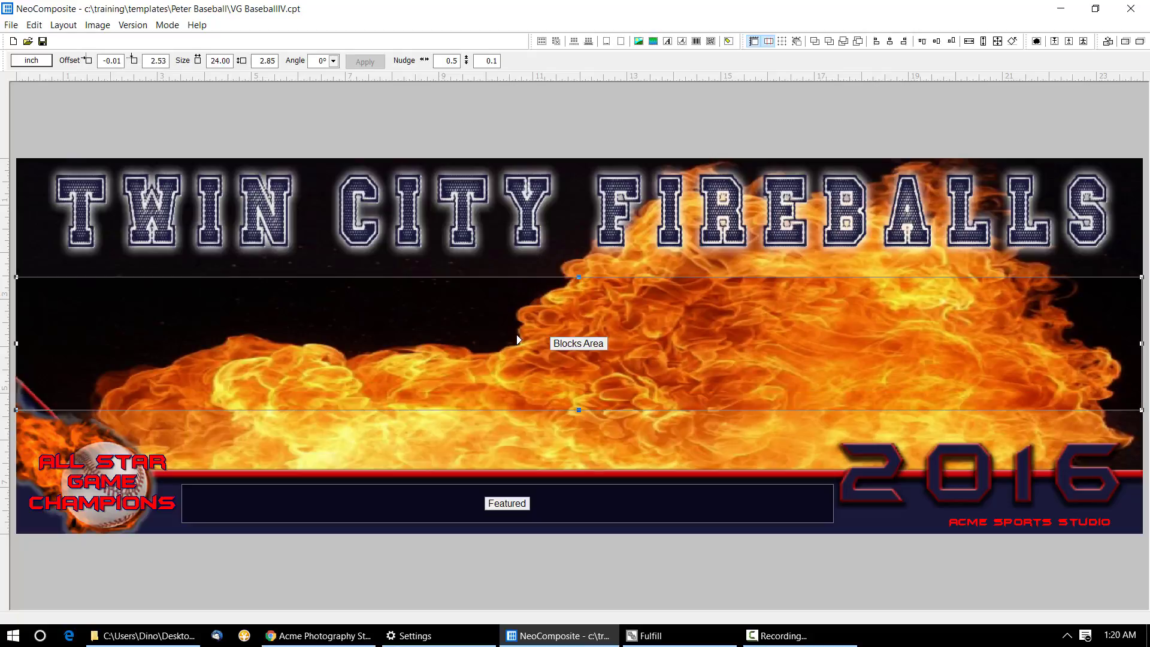
drag(579, 411, 579, 474)
drag(578, 276, 578, 217)
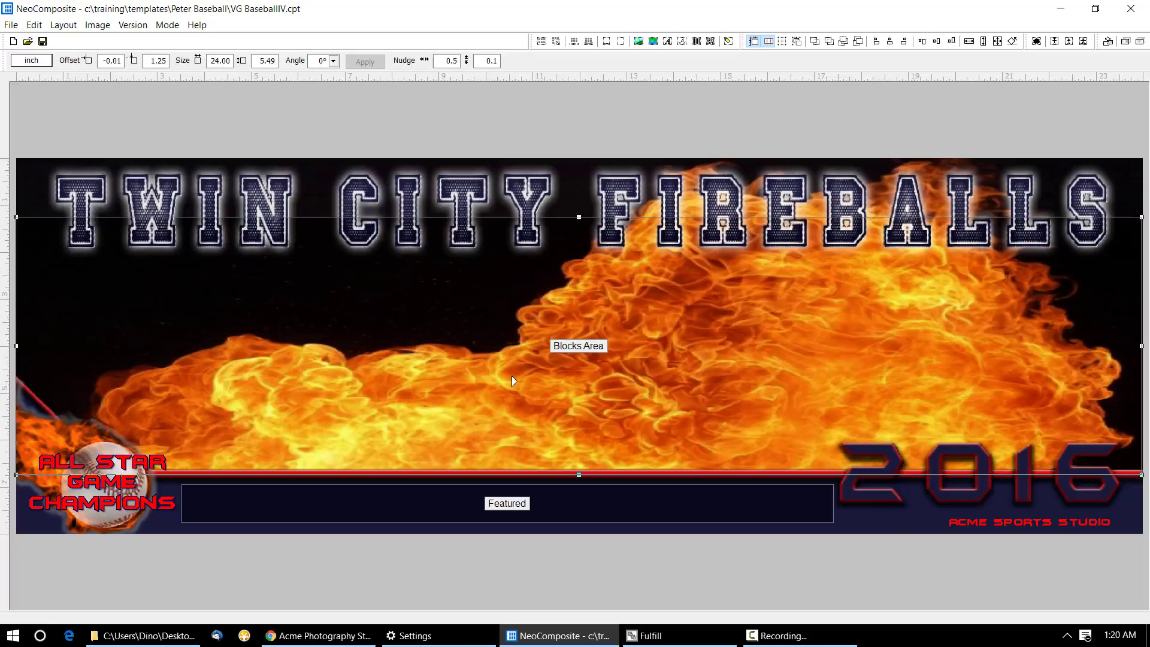
key(F12)
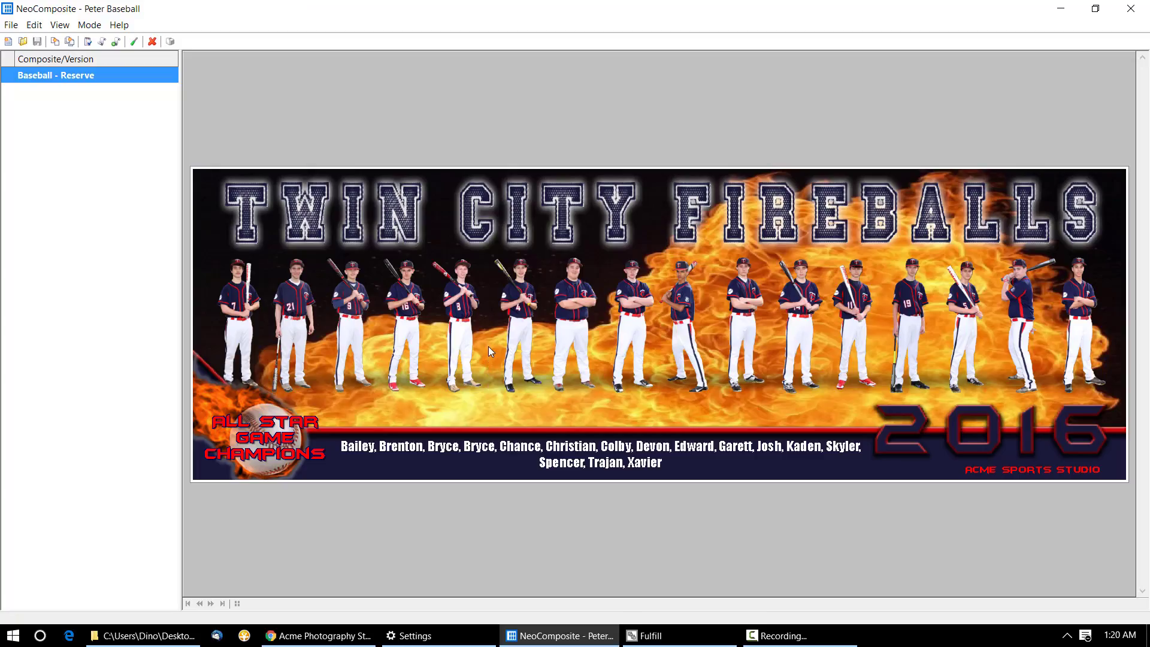
Set the virtual group's vertical overlap to 40% in the composite set details and preview the composite
click(87, 42)
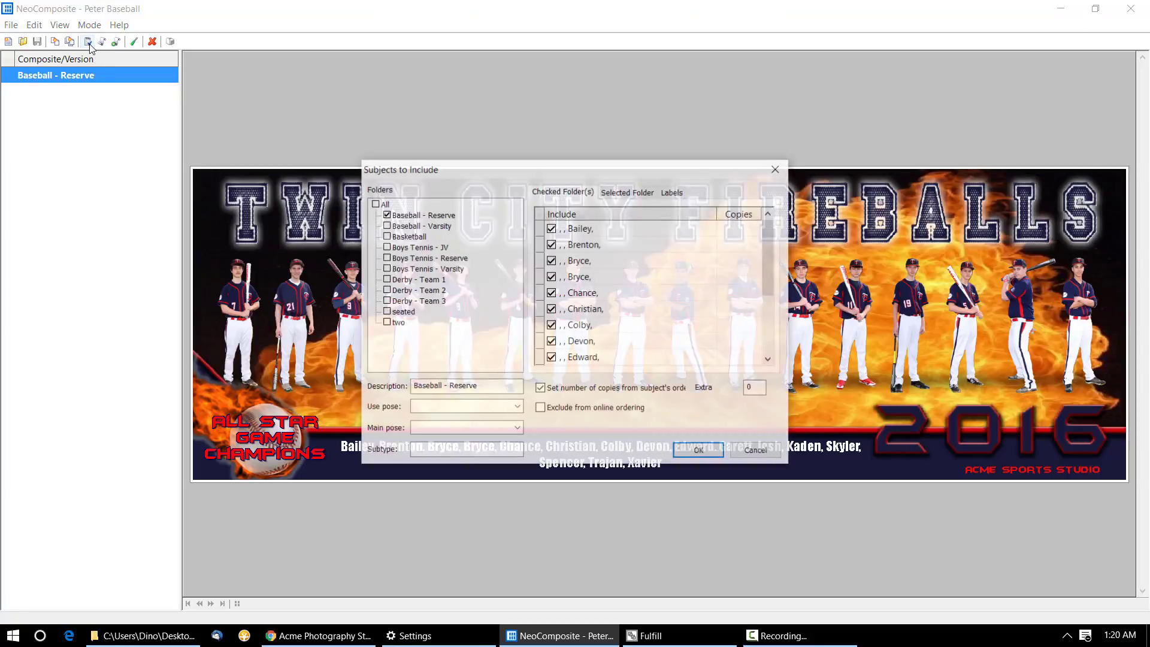
key(Return)
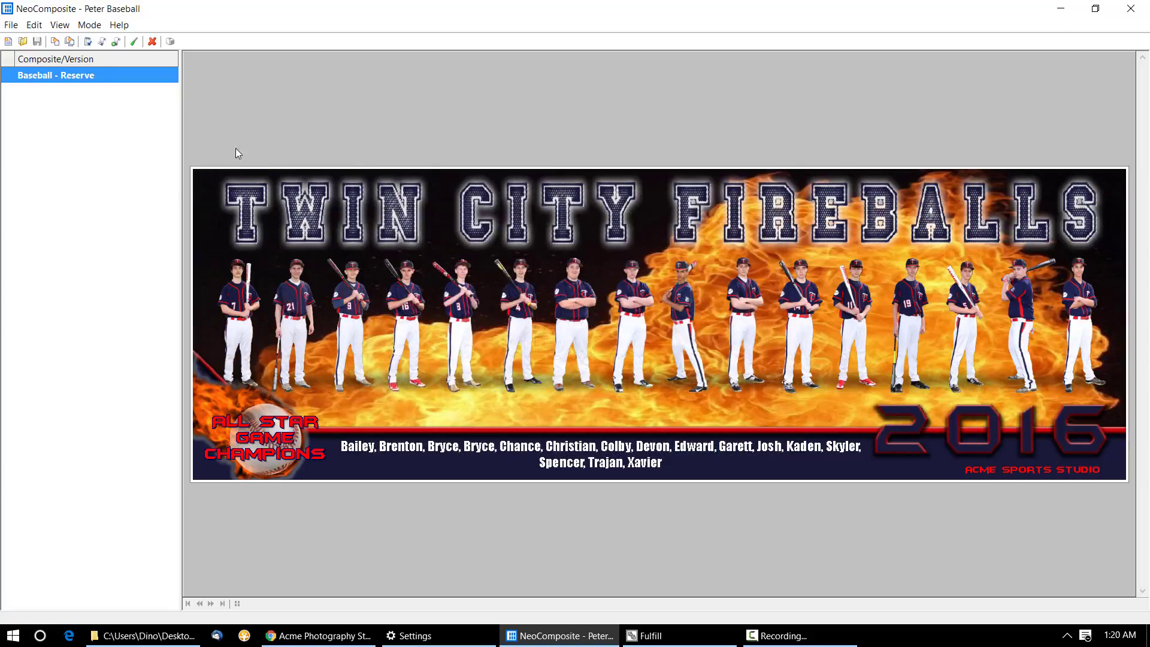
click(102, 42)
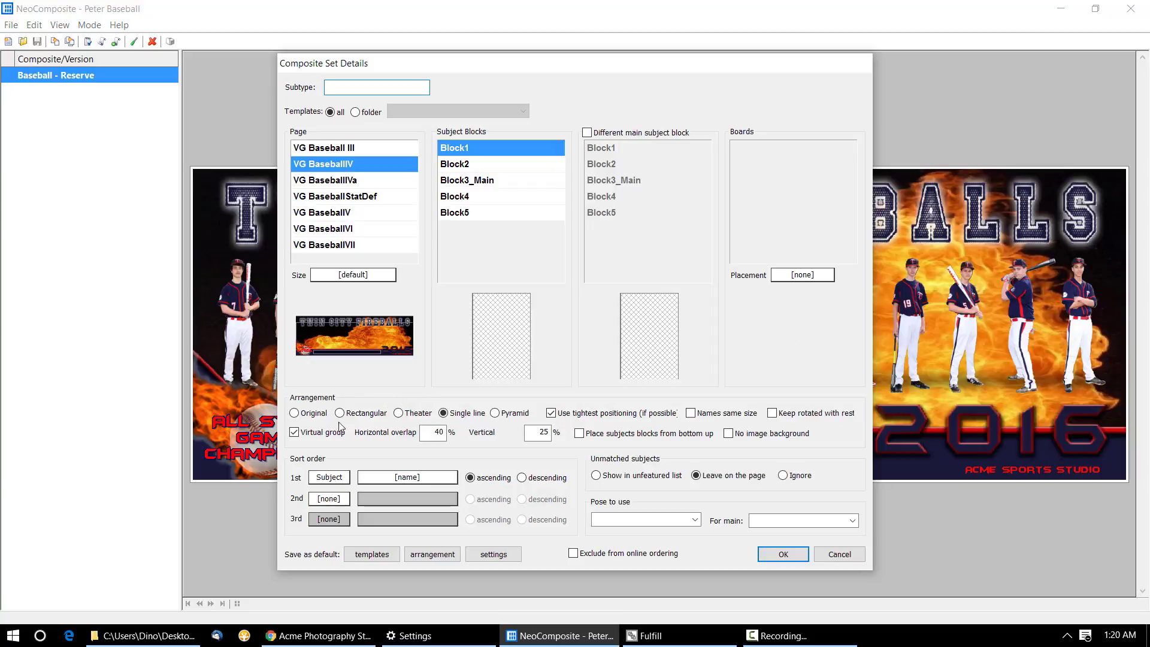
double_click(545, 433)
text(40)
click(779, 552)
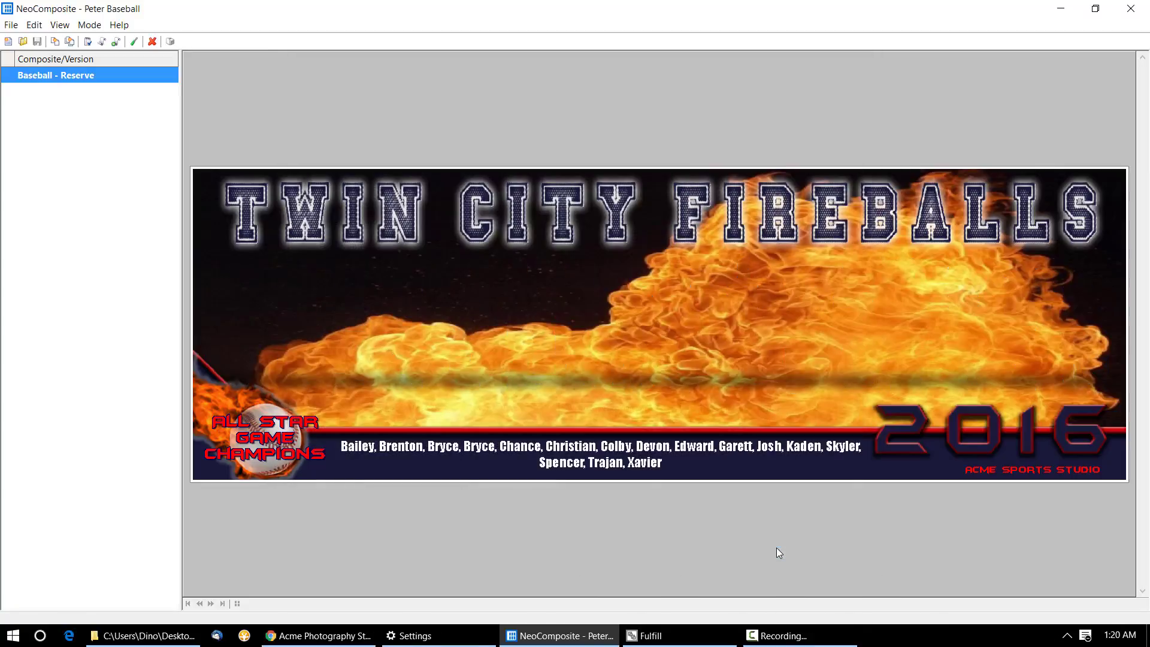
Set the virtual group's vertical overlap to 80% and preview the composite
click(113, 46)
key(Escape)
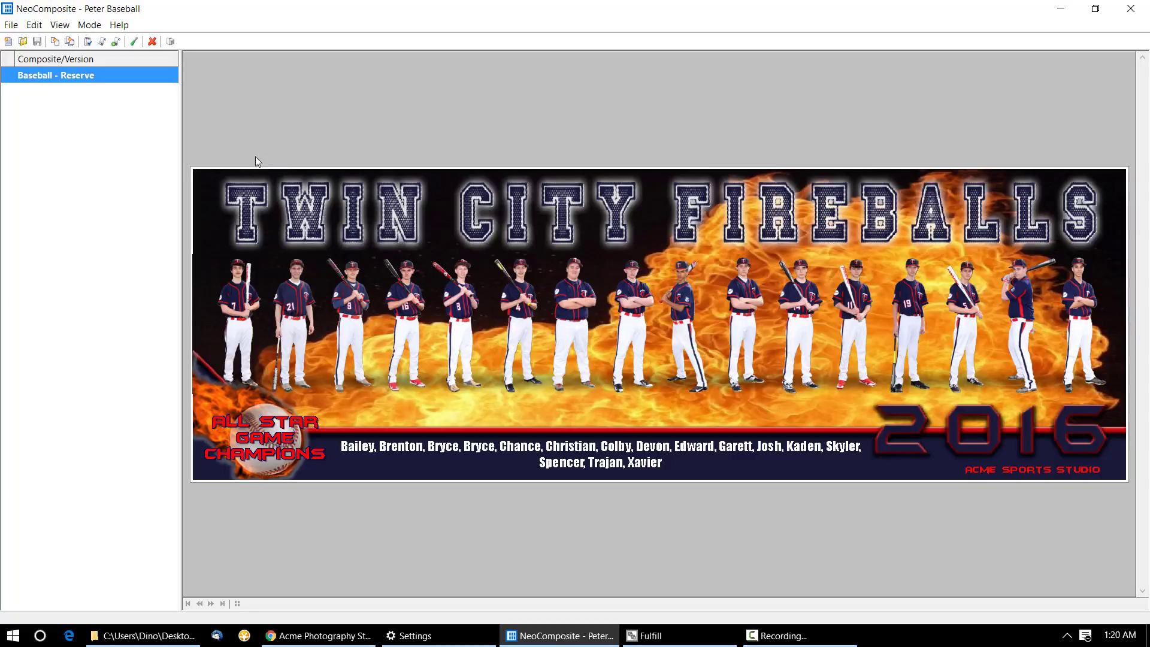
click(101, 46)
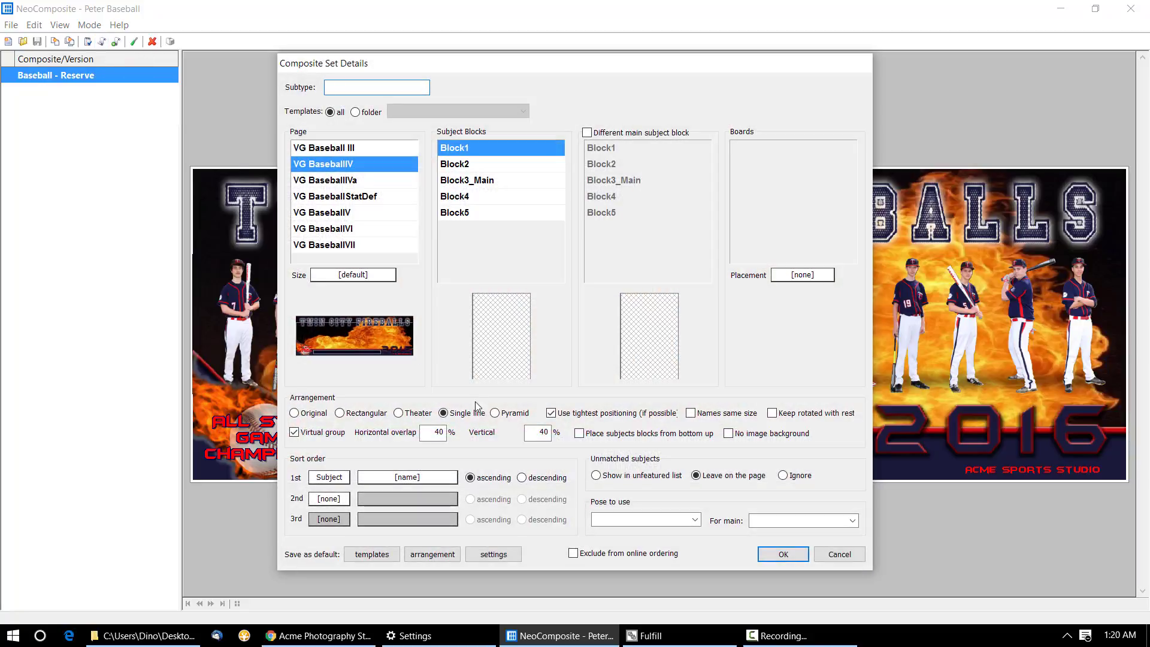
click(545, 433)
click(785, 555)
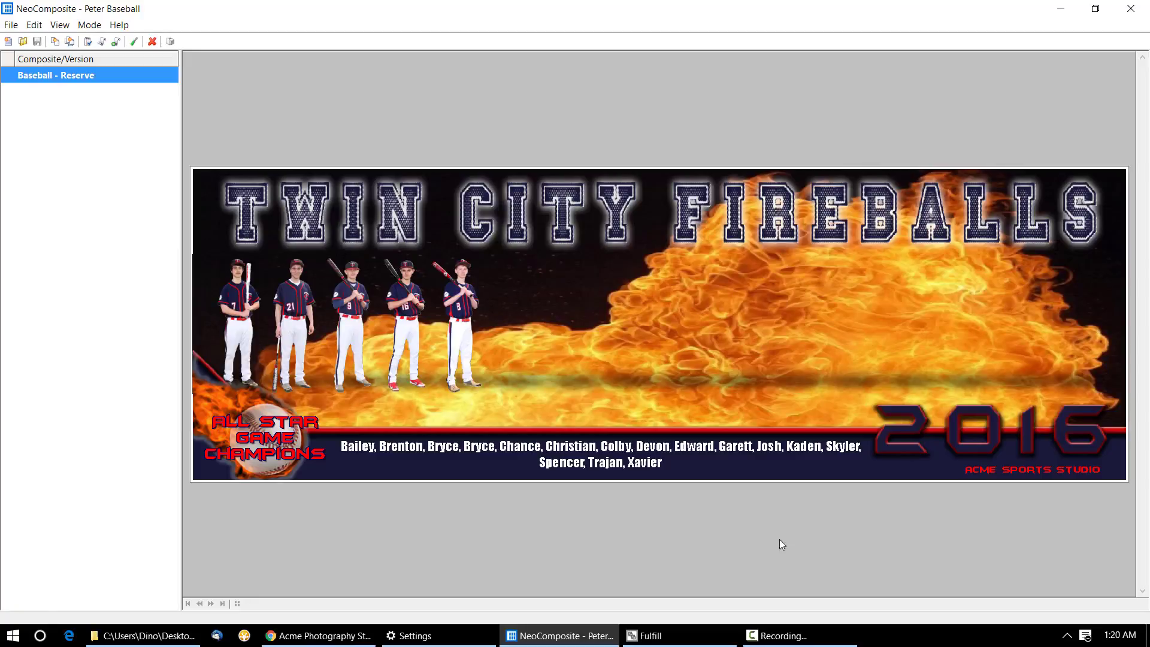
Change the composite's page template to VG BaseballIVa and preview it
click(117, 51)
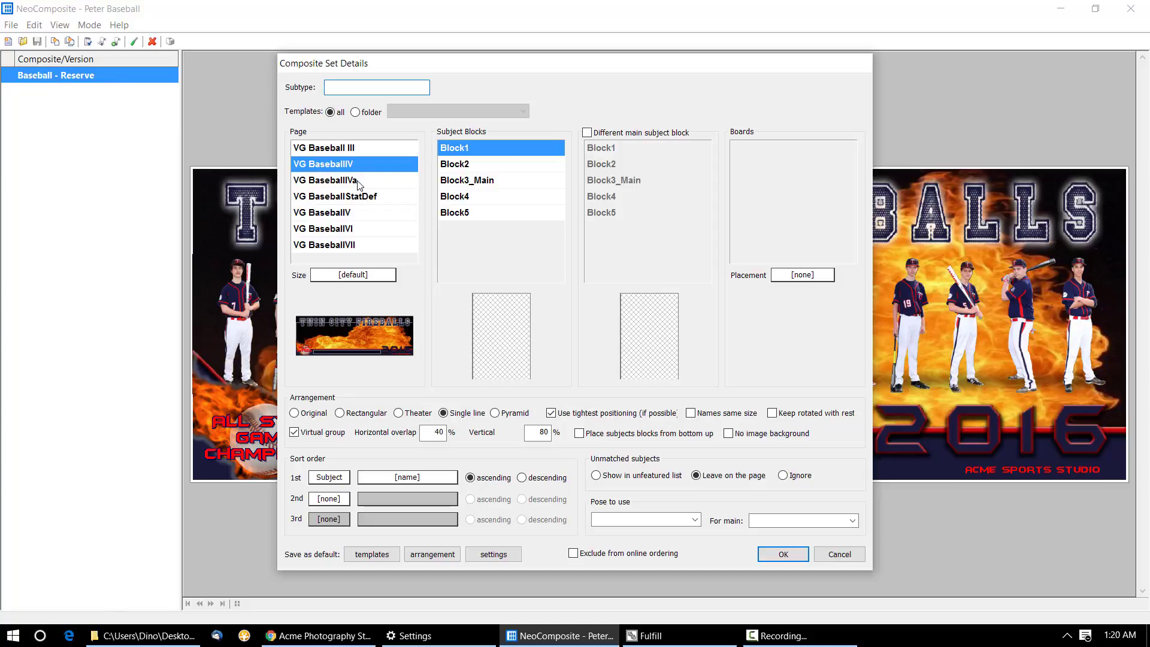
click(358, 180)
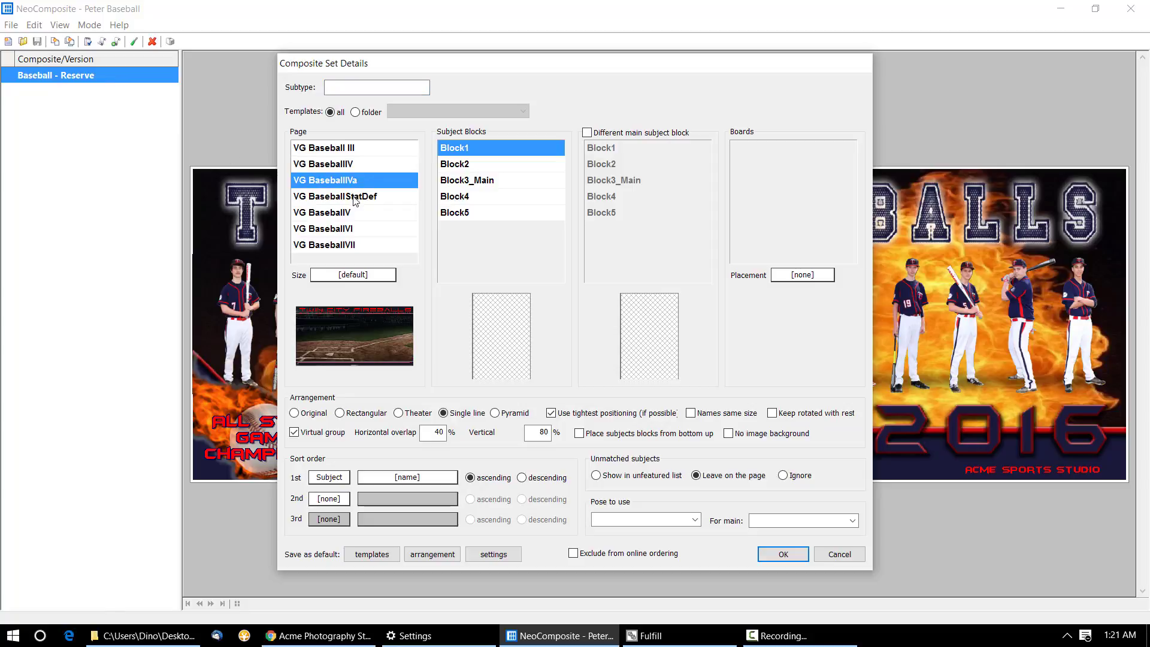
click(783, 550)
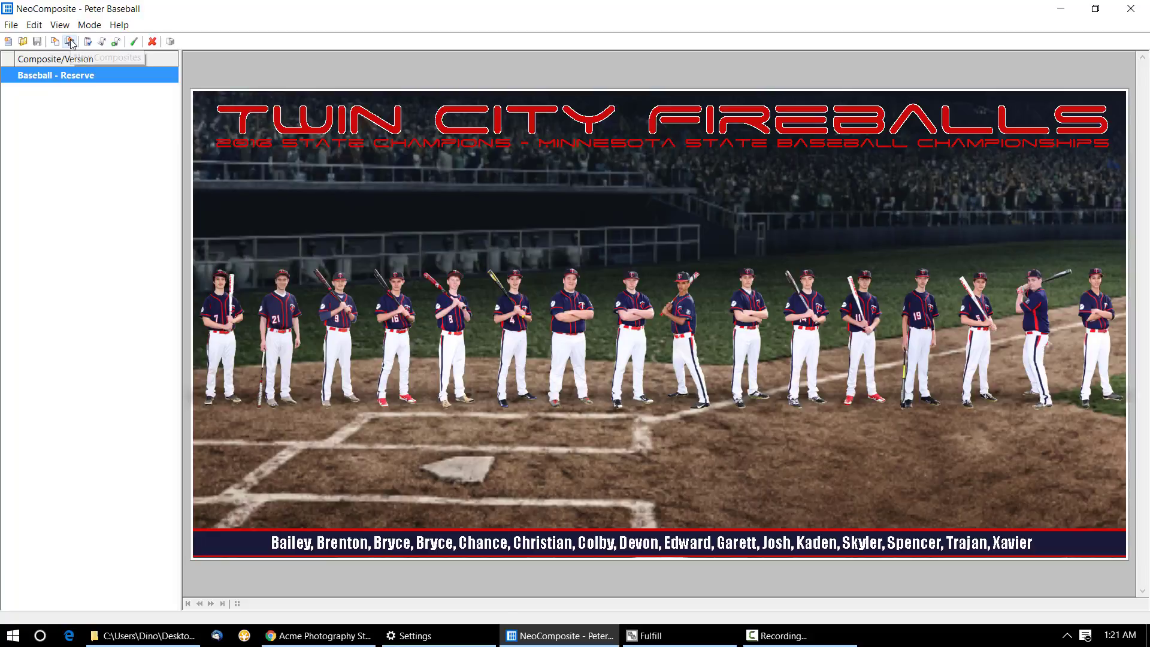
Compare the remaining baseball page templates and apply VG BaseballStatDef to the composite
click(103, 42)
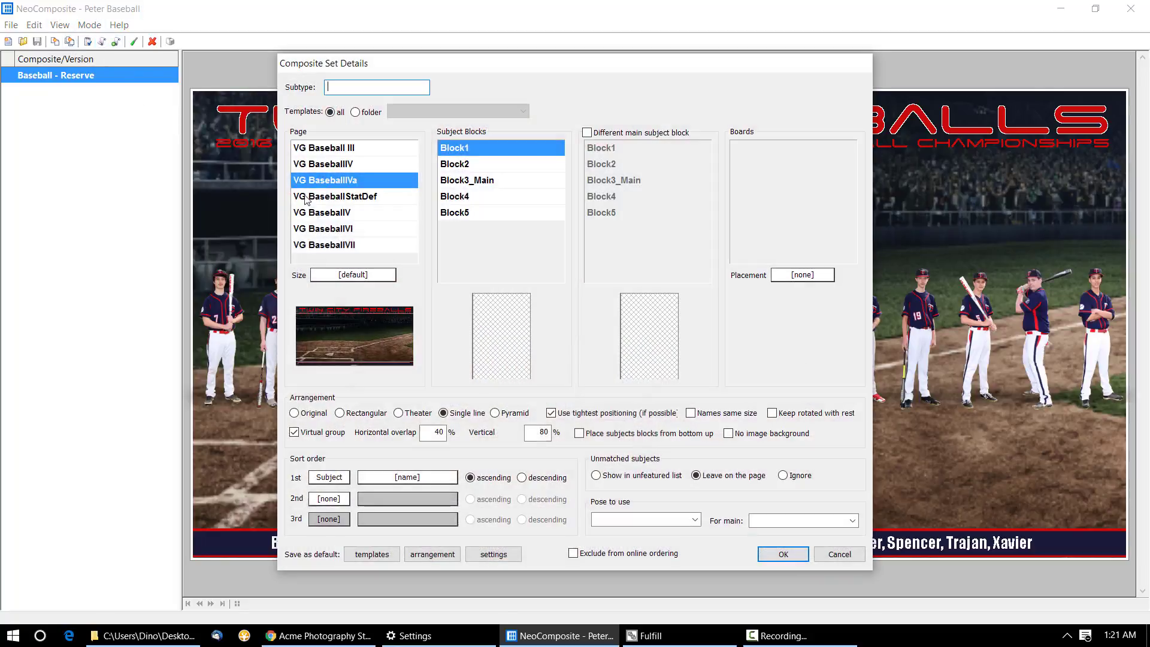
click(338, 198)
click(338, 213)
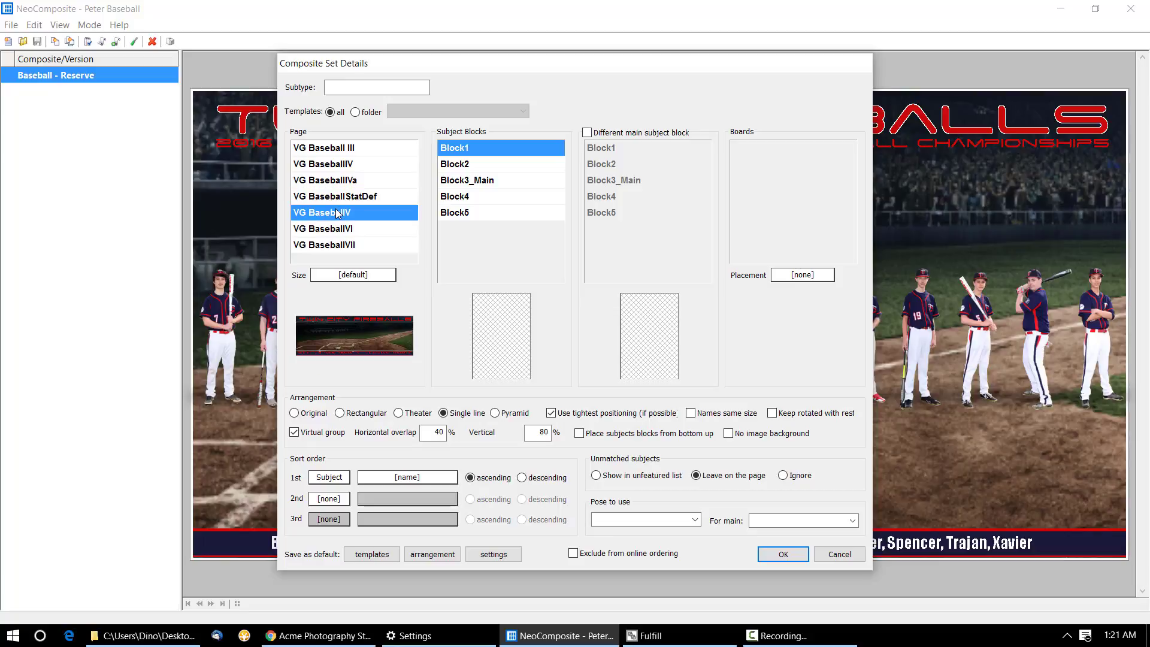
click(340, 230)
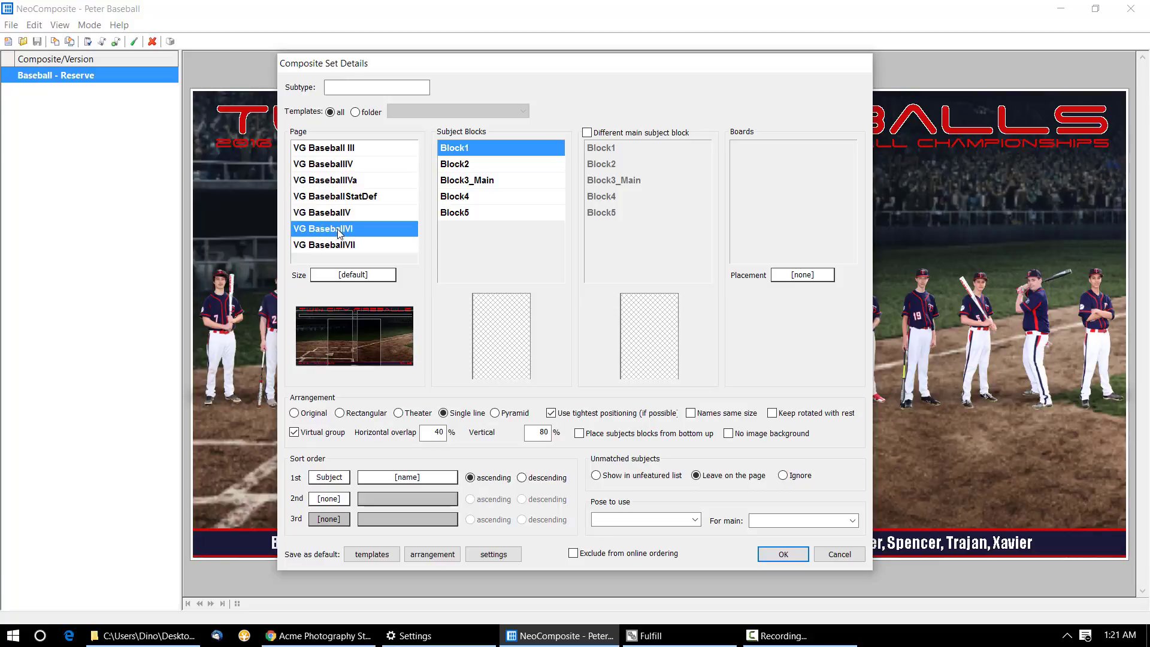
click(336, 244)
click(339, 200)
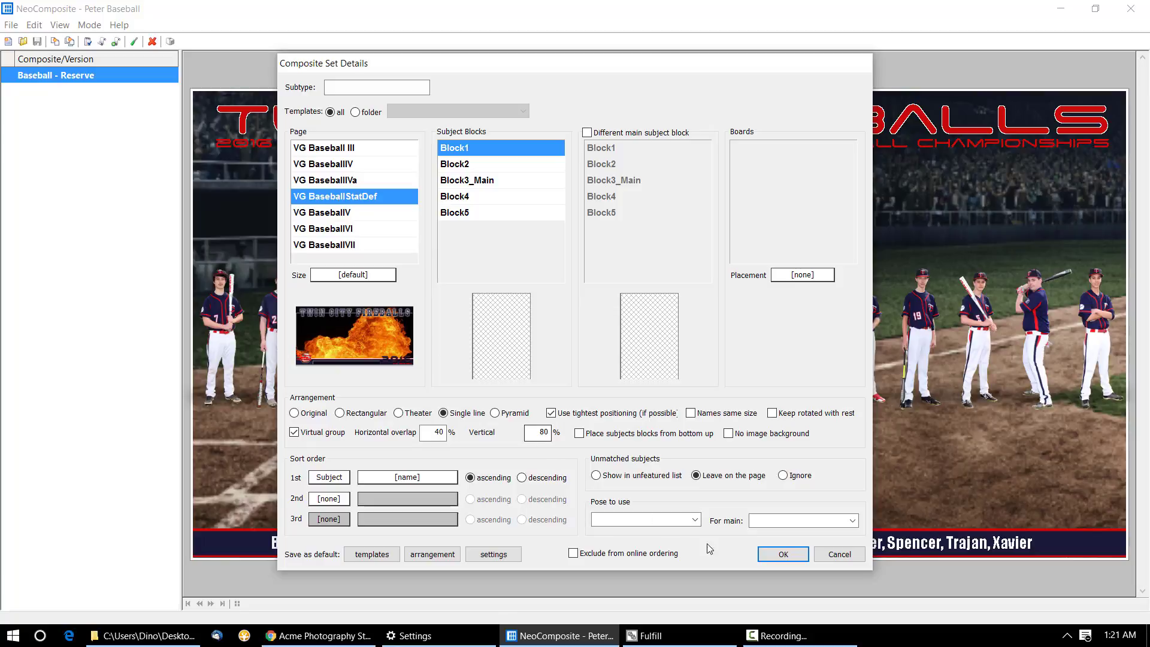
click(779, 554)
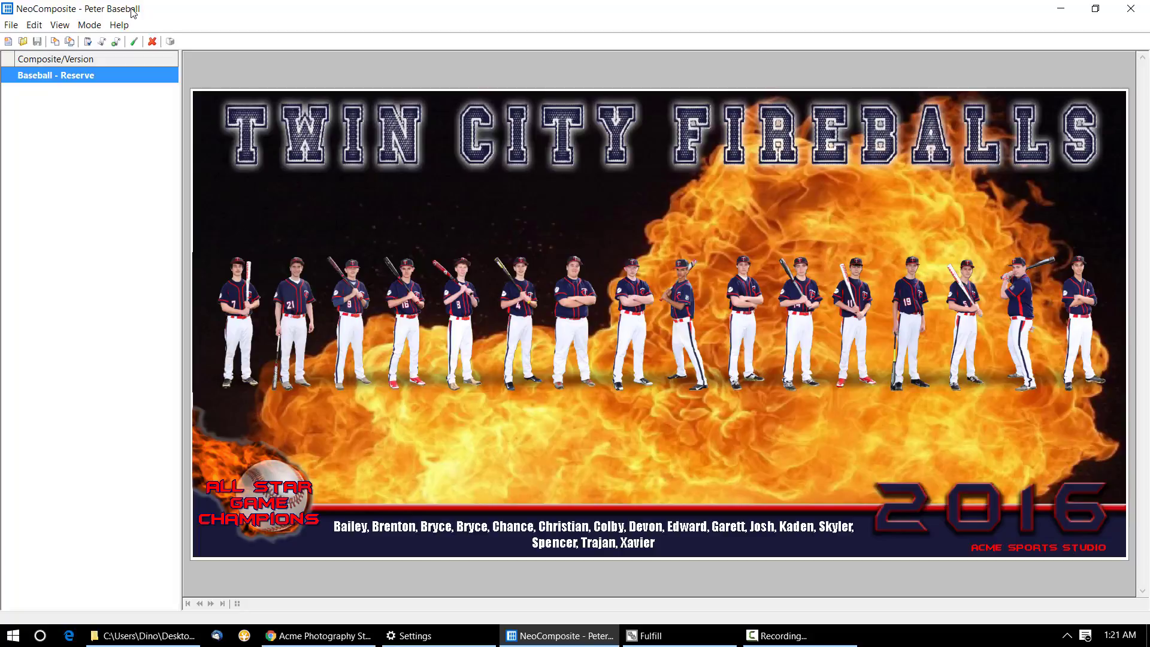
Change the composite's subject block to Block2 and preview the players with vertical names
click(115, 42)
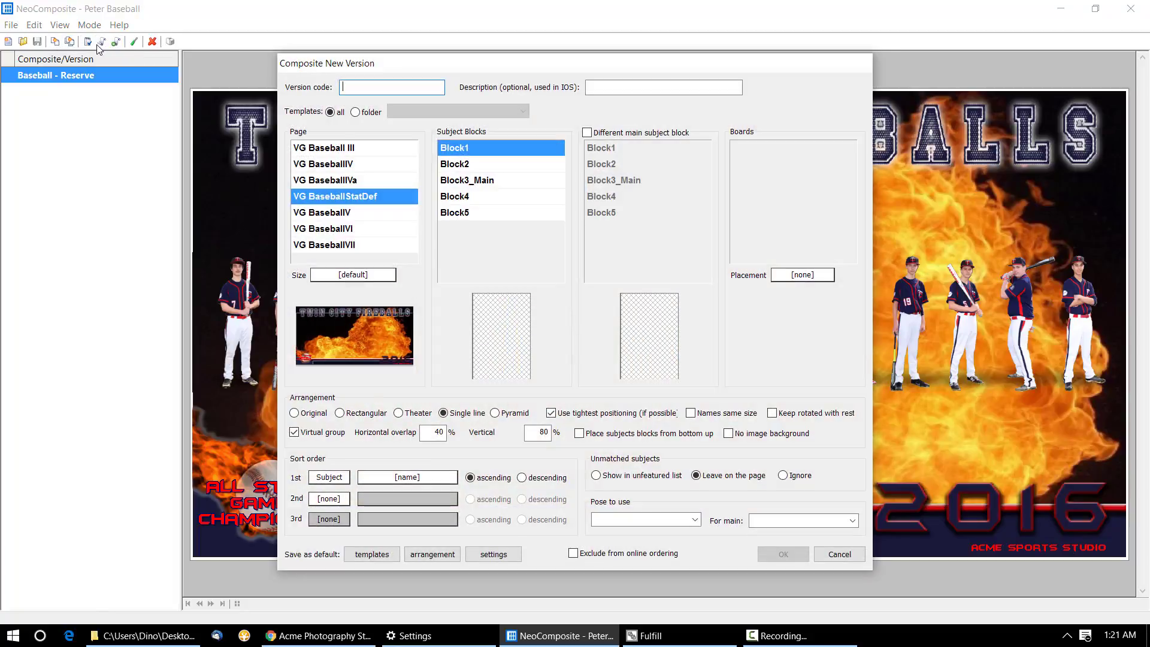
key(Escape)
click(101, 42)
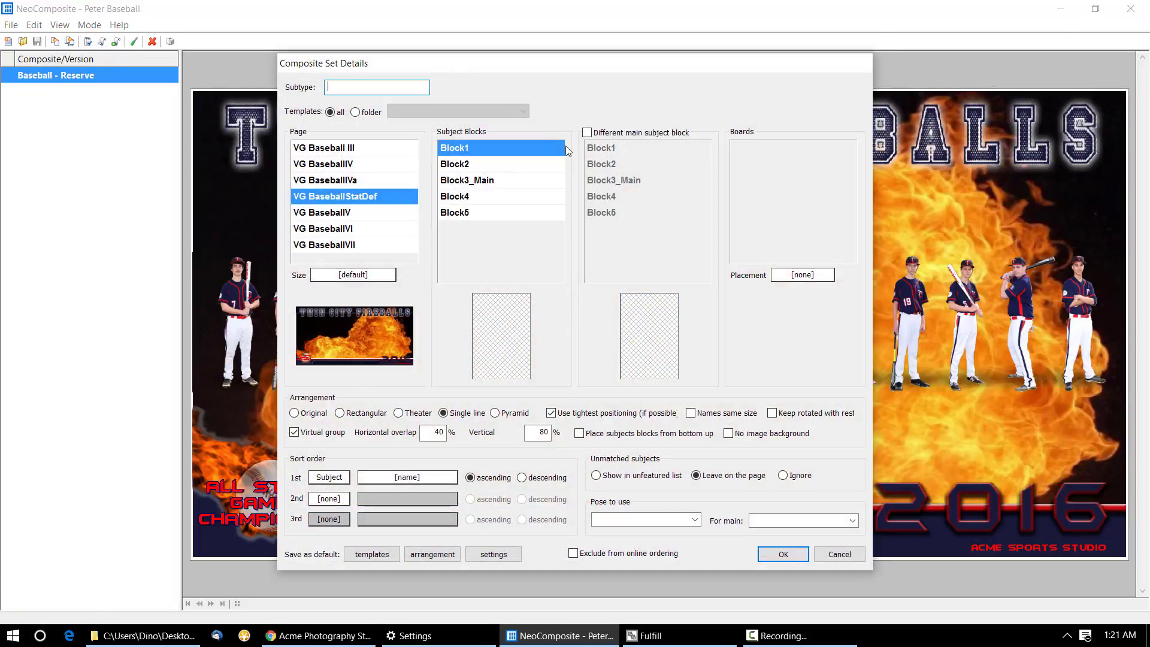
click(504, 163)
click(783, 555)
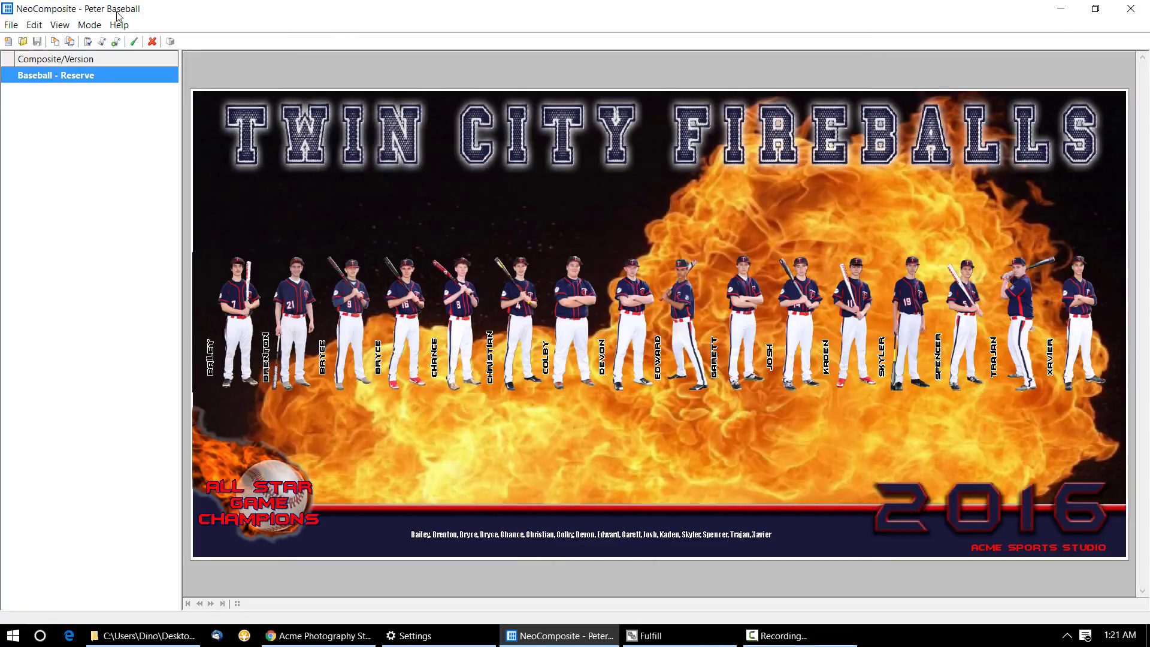
Change the composite's subject block to Block3_Main and preview the result
click(101, 42)
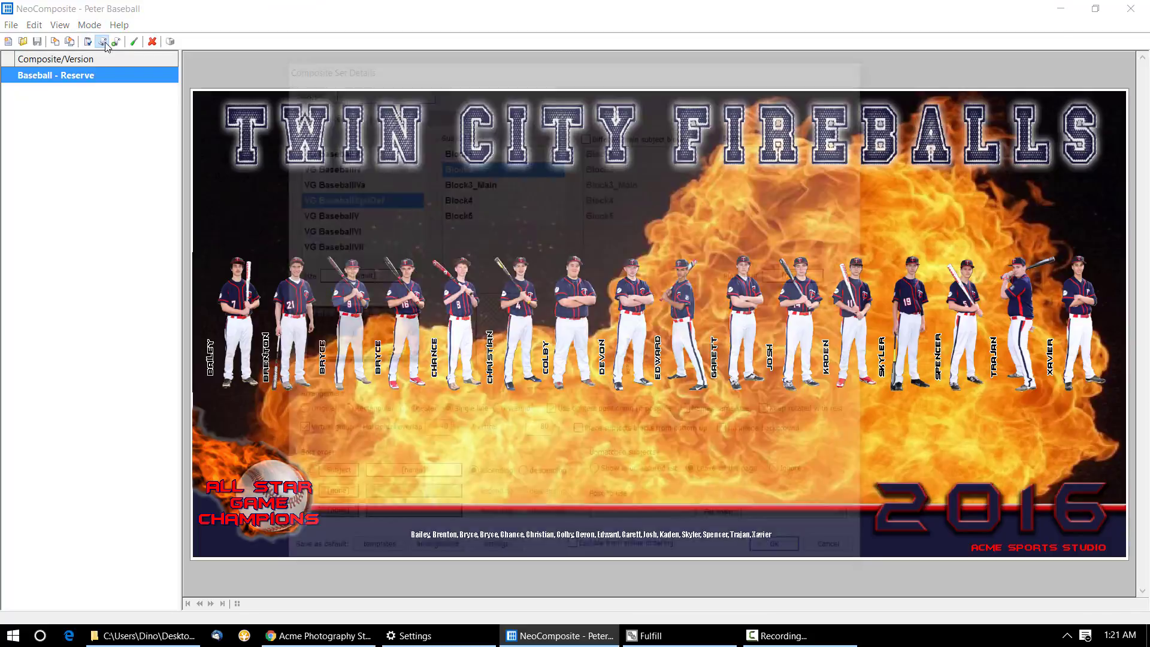
click(514, 180)
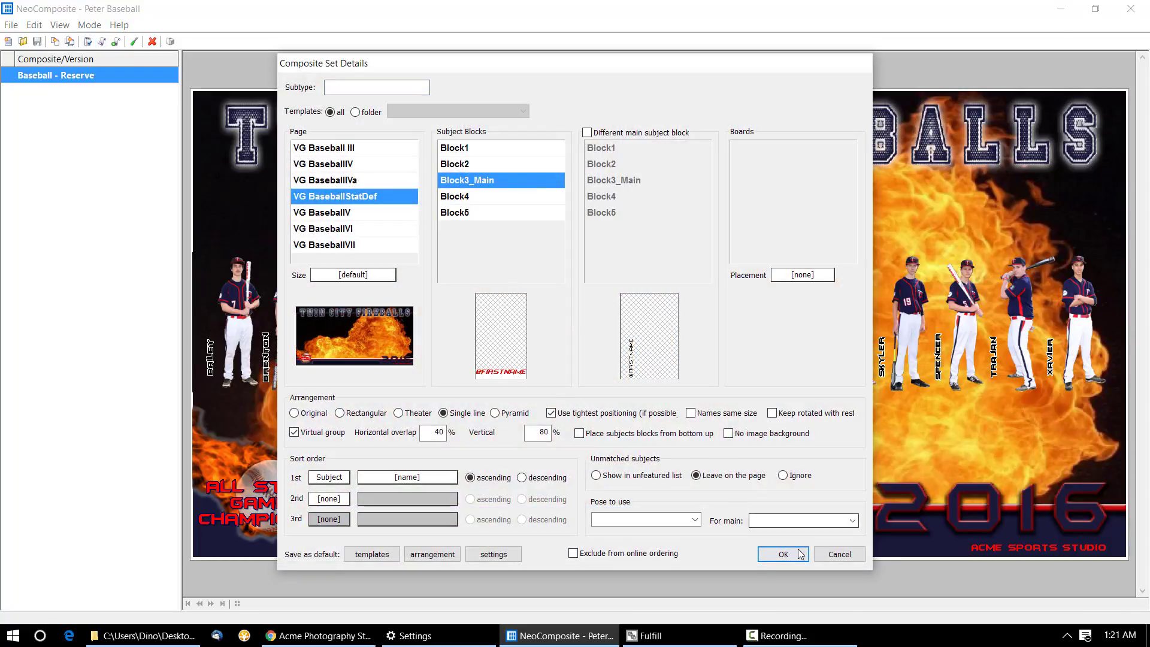
click(799, 554)
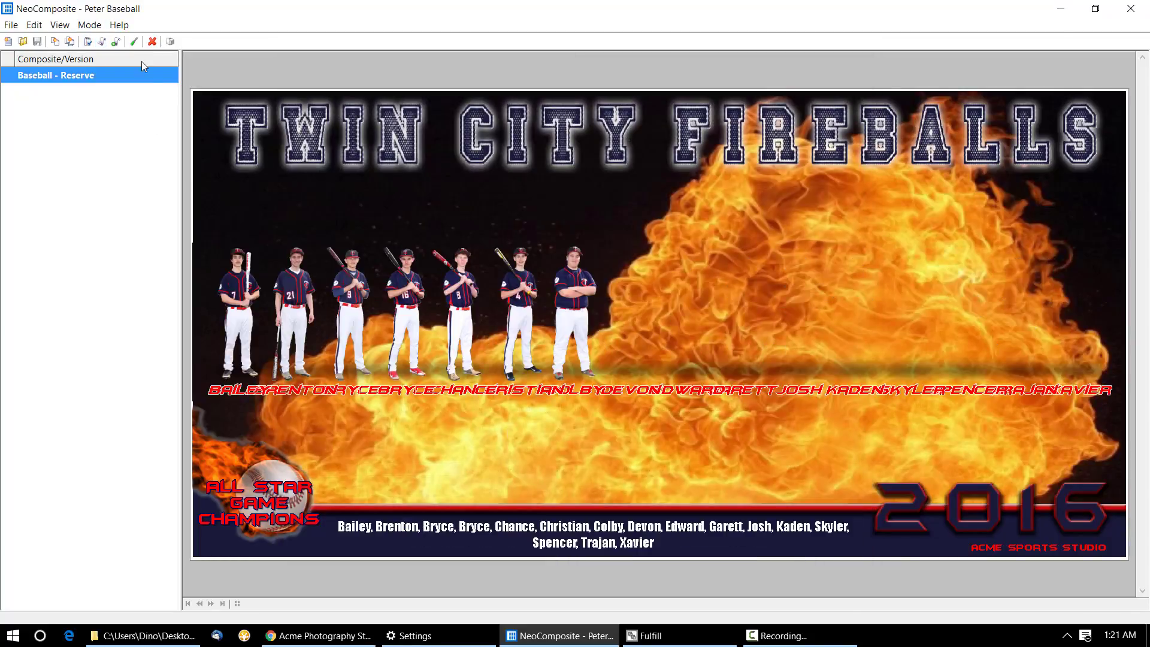
Apply the VG BaseballV page template with the Block4 subject block and preview the composite
click(103, 43)
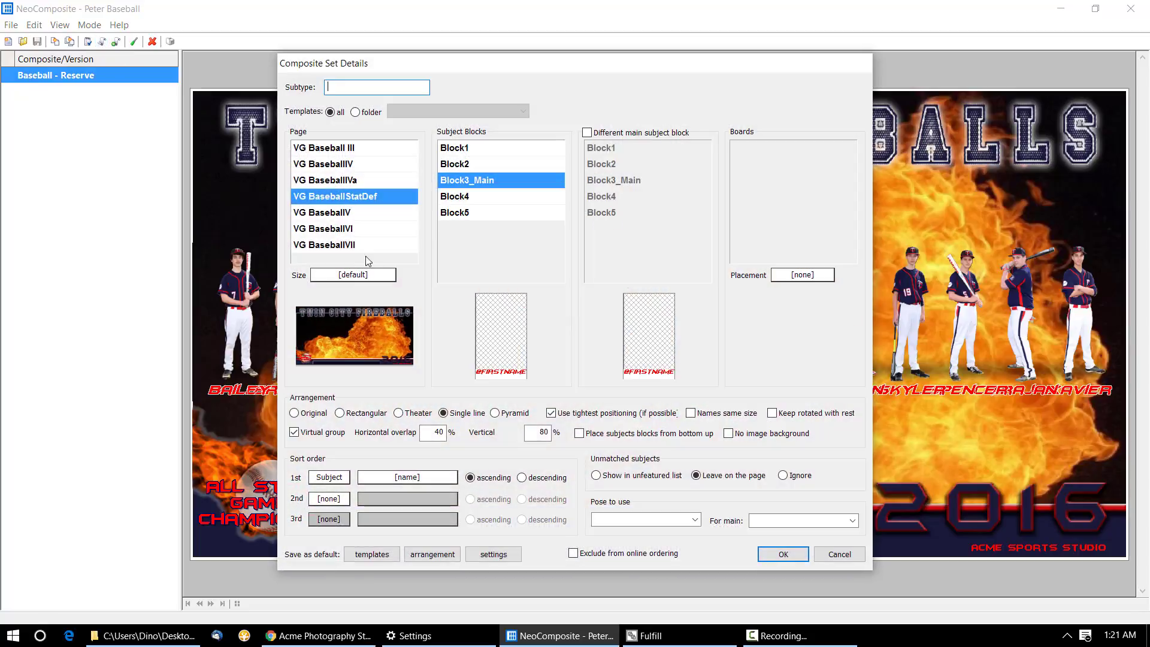
click(335, 213)
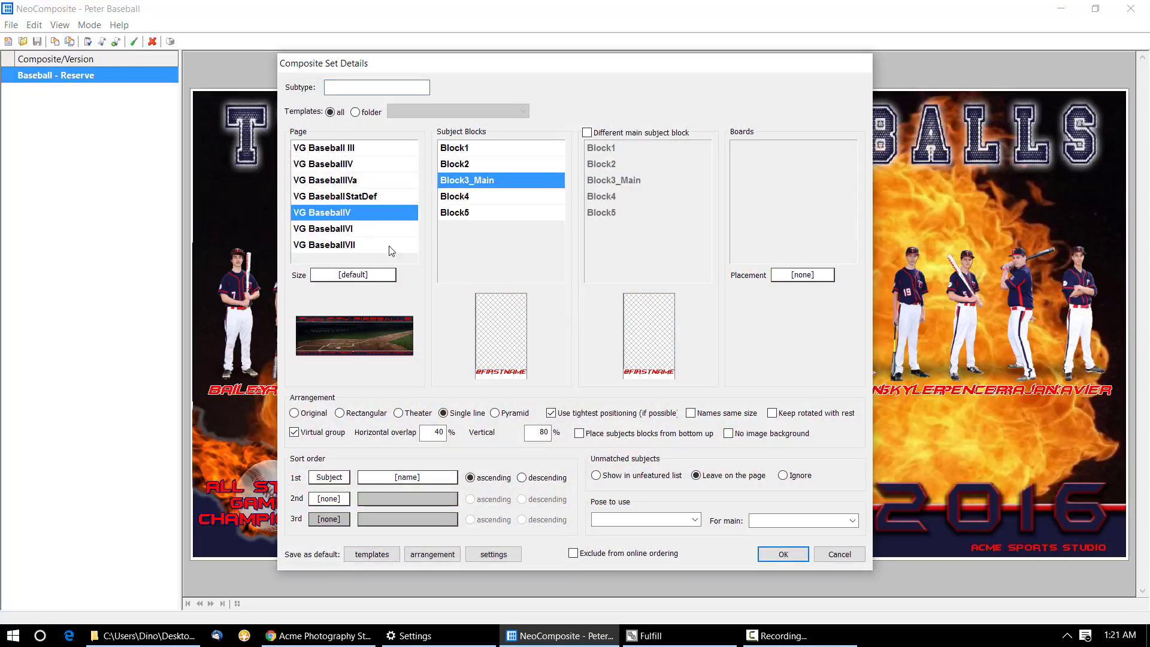
click(465, 197)
click(779, 555)
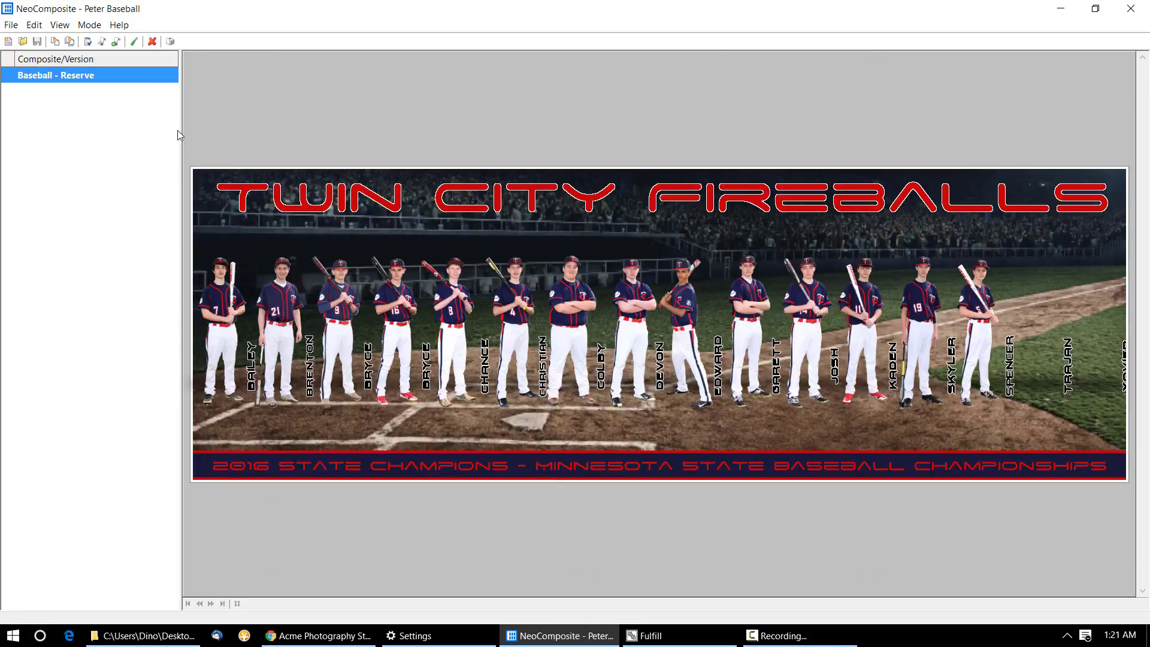
Change the Baseball - Reserve composite's subject block to Block1 and set the horizontal overlap to 60%
click(97, 44)
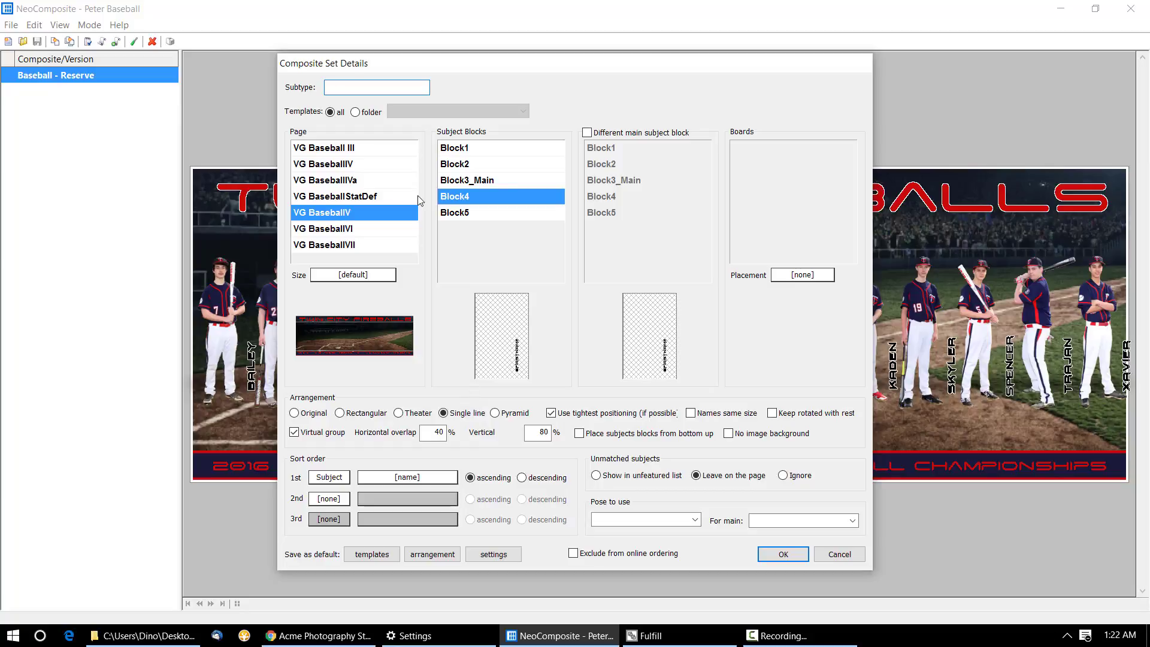
click(469, 148)
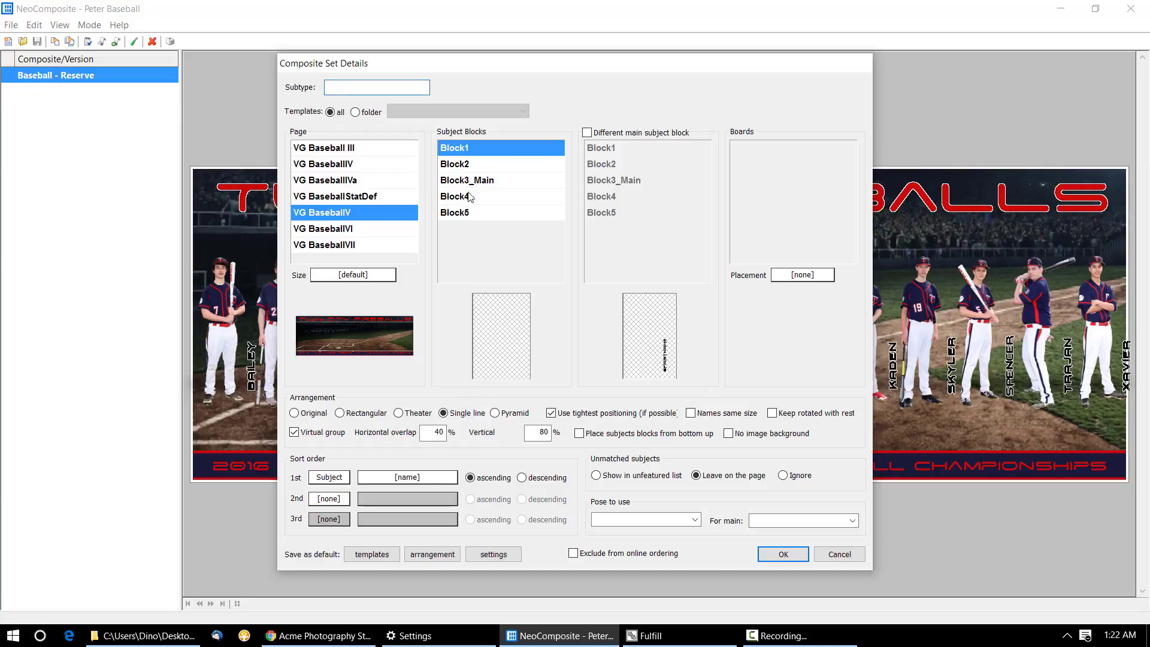
double_click(441, 432)
text(60)
click(771, 552)
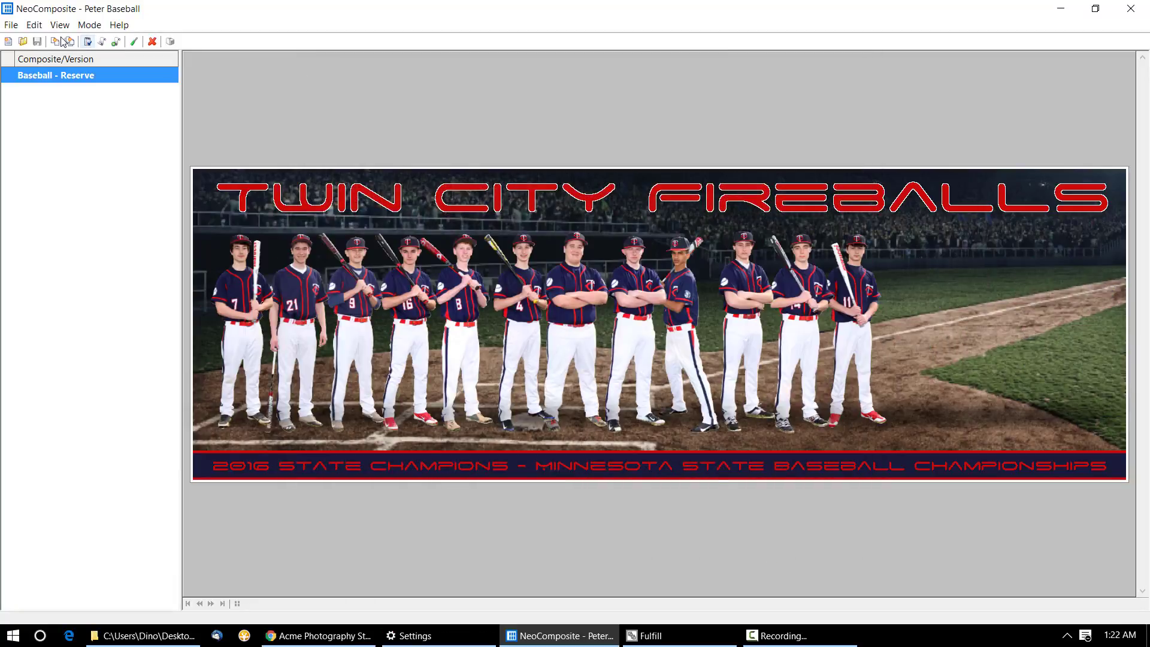
Set the virtual group's horizontal overlap to 70% and preview the tighter player lineup
click(103, 44)
double_click(539, 432)
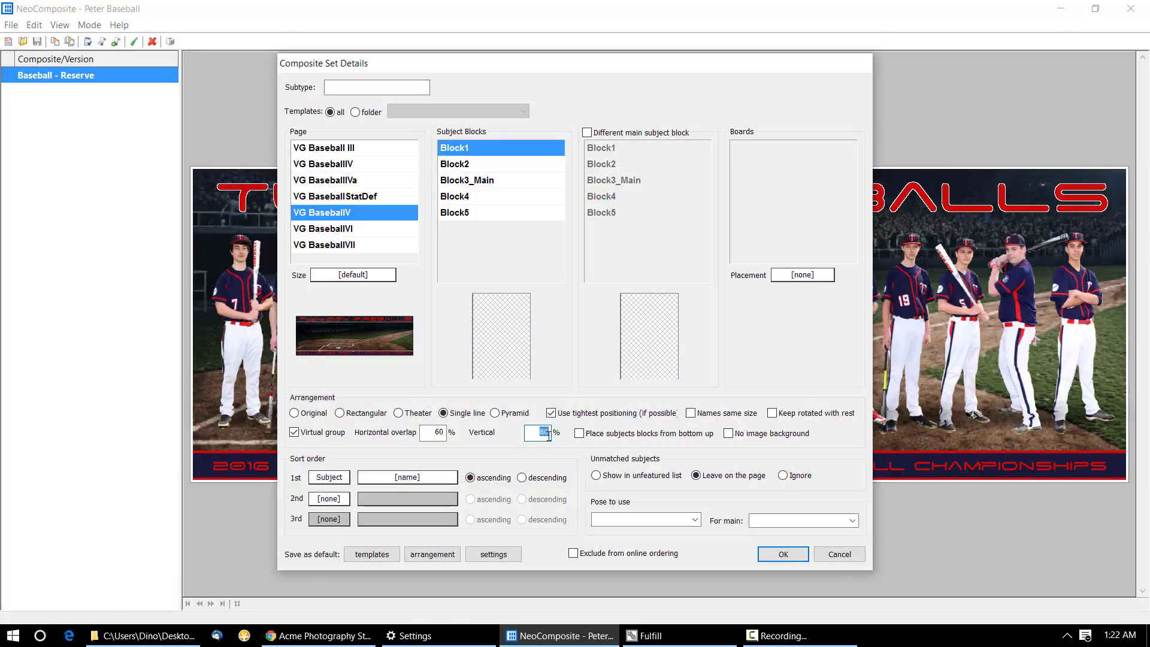
double_click(431, 432)
key(Return)
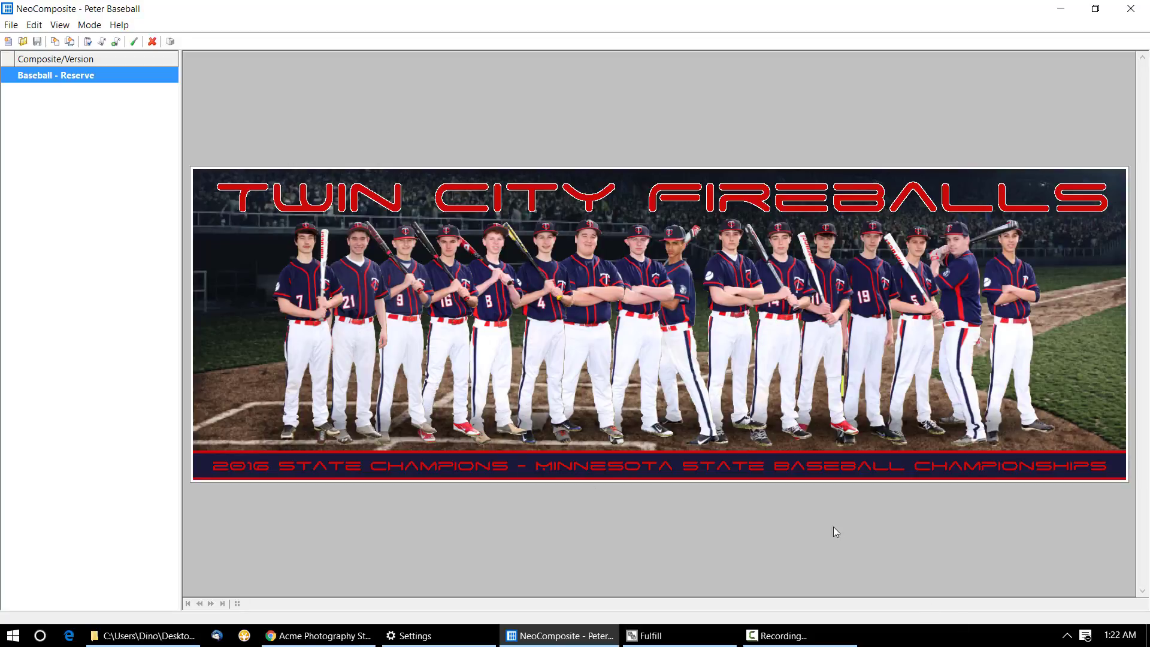
double_click(110, 76)
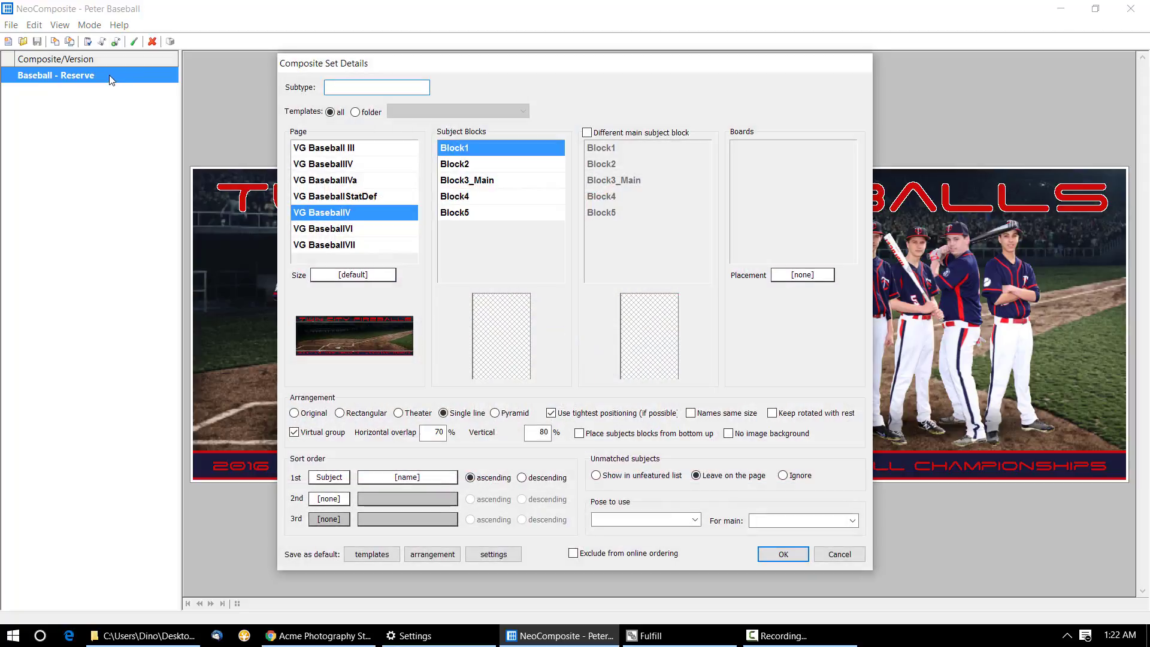
key(Escape)
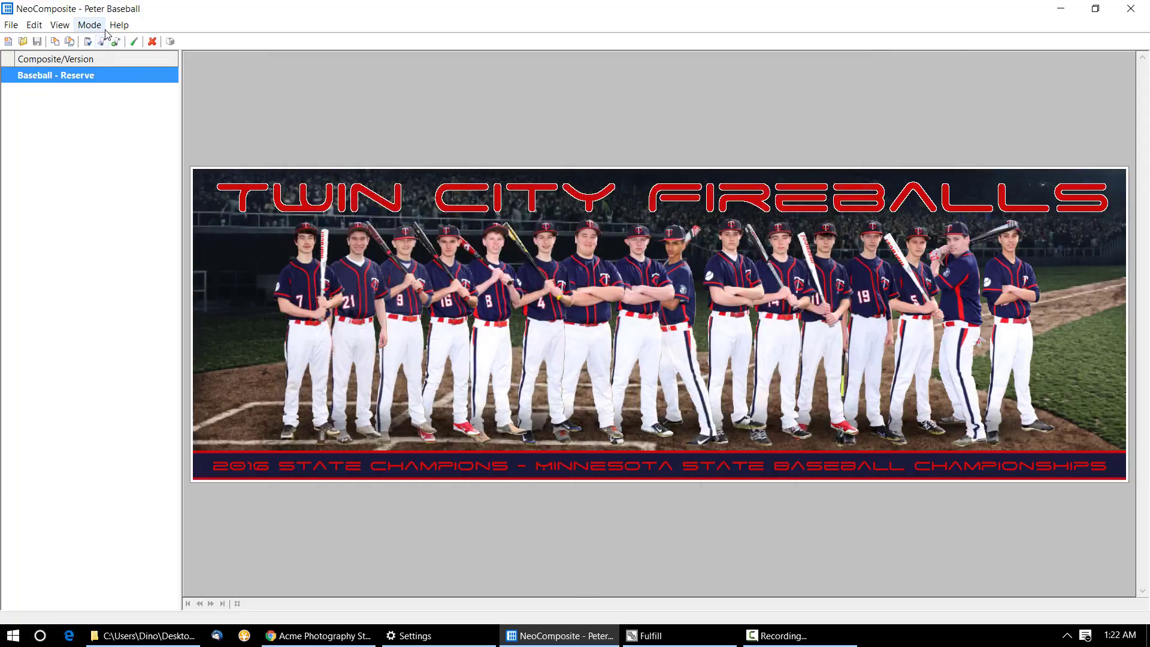
Open the VG BaseballIV page template from the template report and set its blocks area to place blocks alternating front/back
click(119, 25)
click(137, 55)
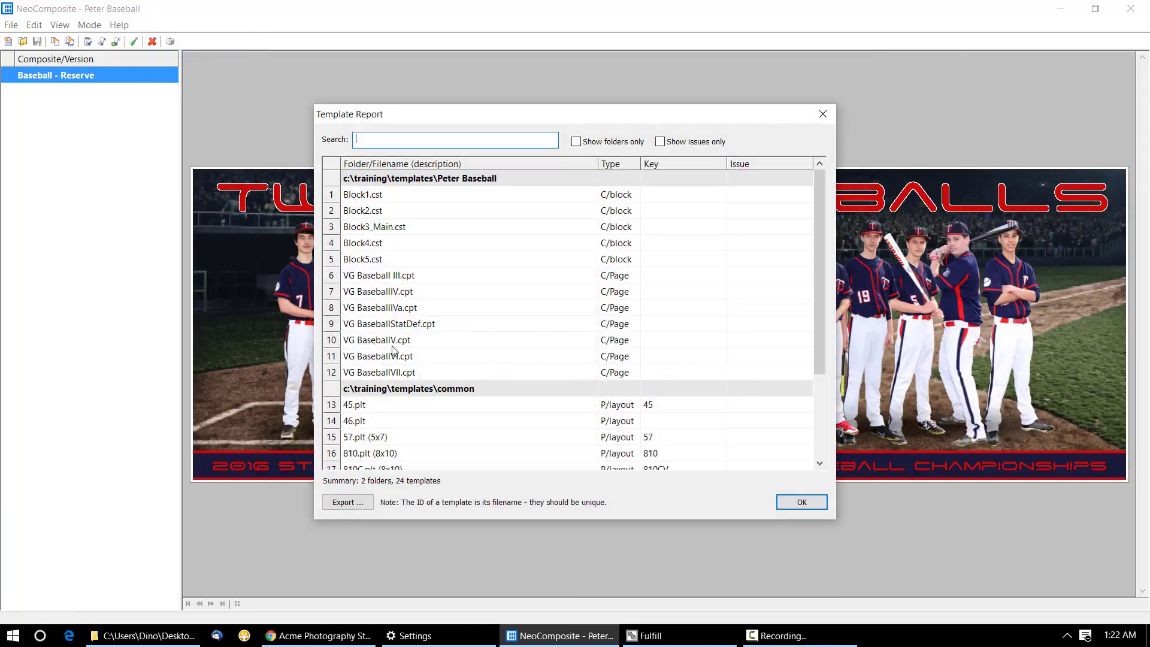
double_click(397, 291)
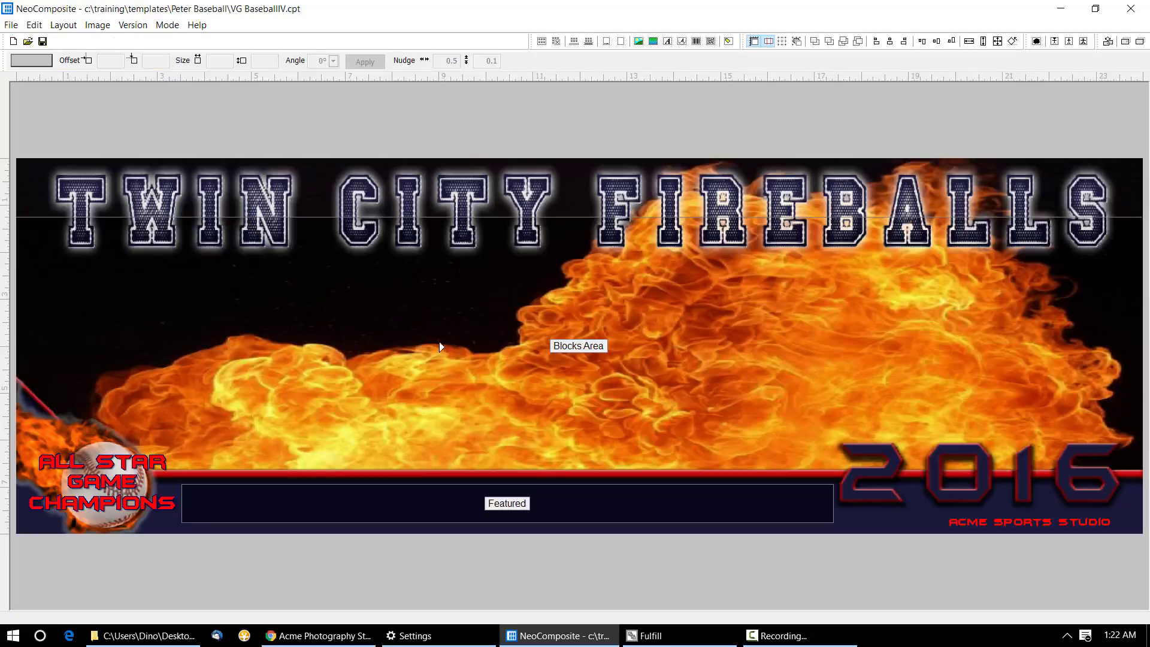
double_click(462, 357)
key(Escape)
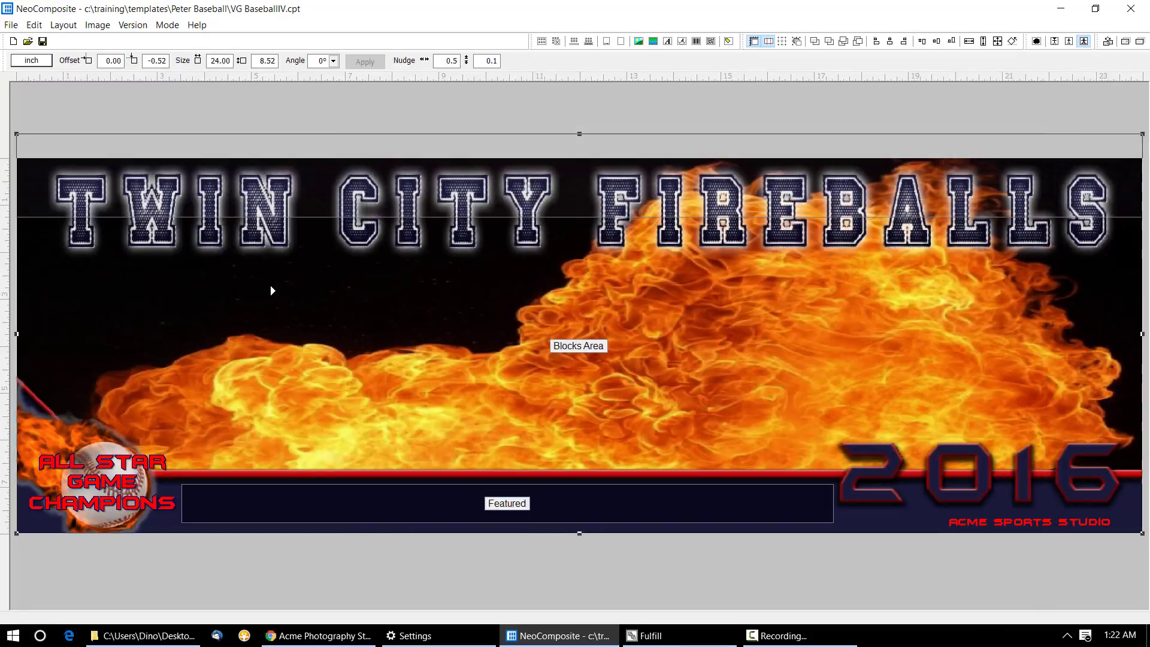
click(273, 291)
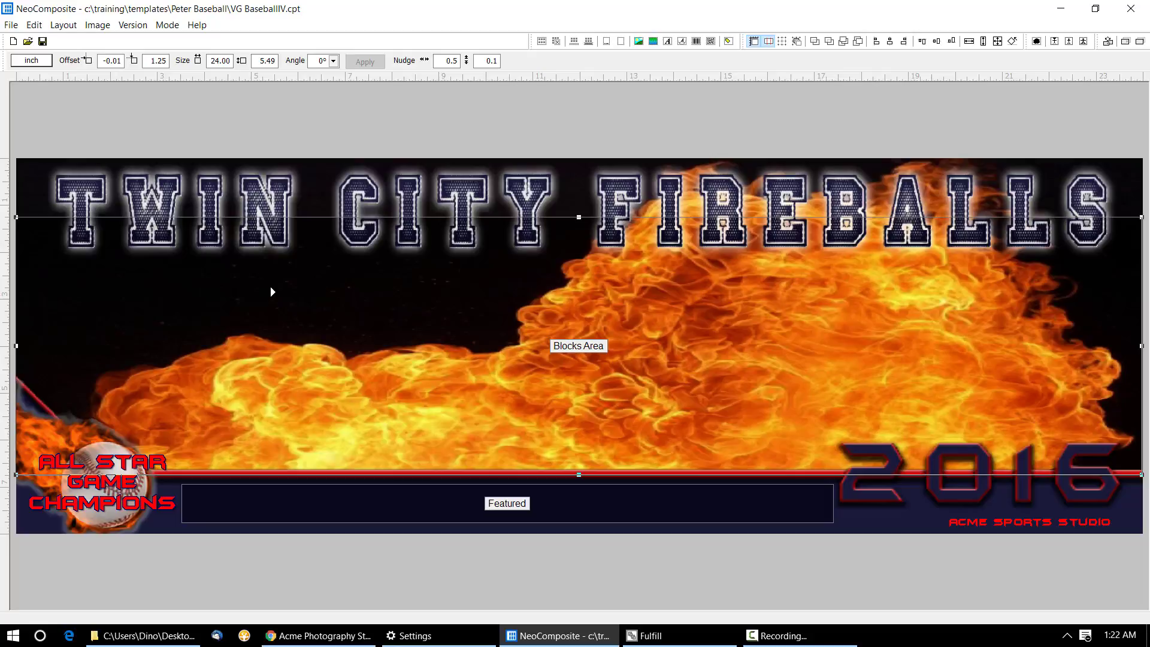
double_click(273, 291)
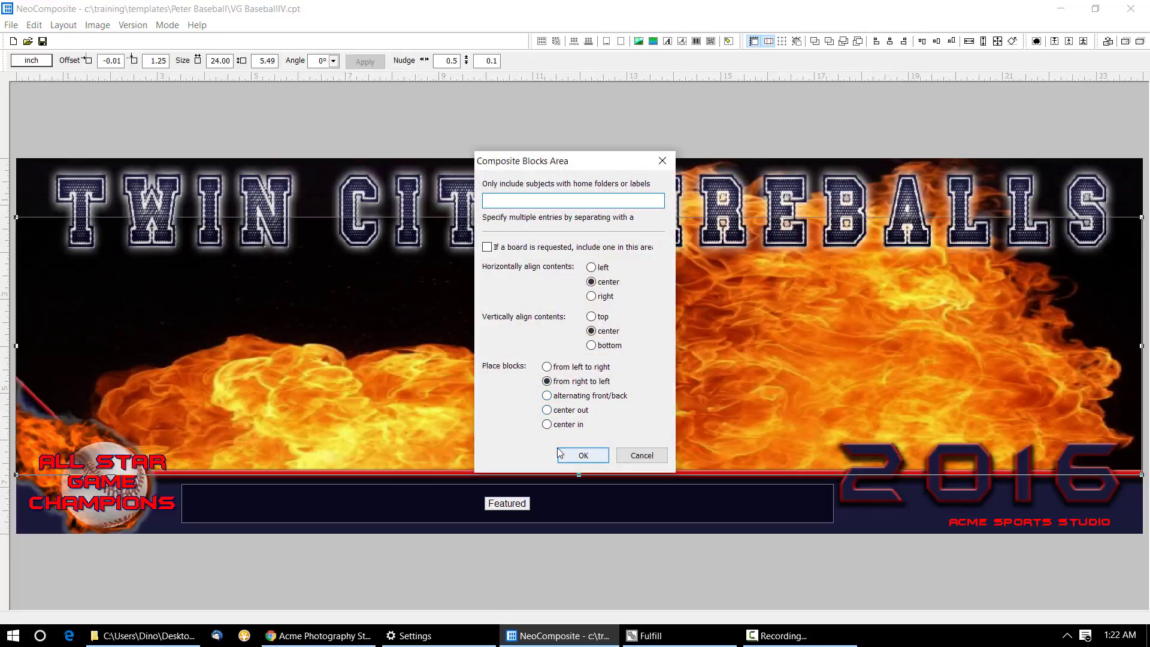
click(563, 398)
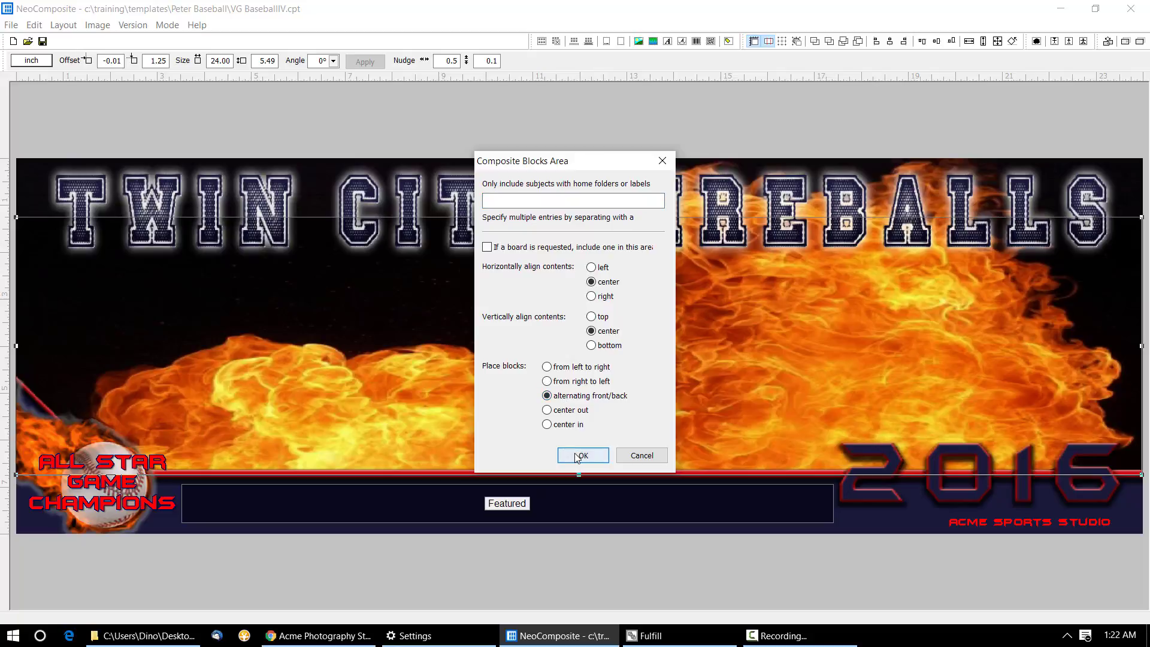
click(574, 454)
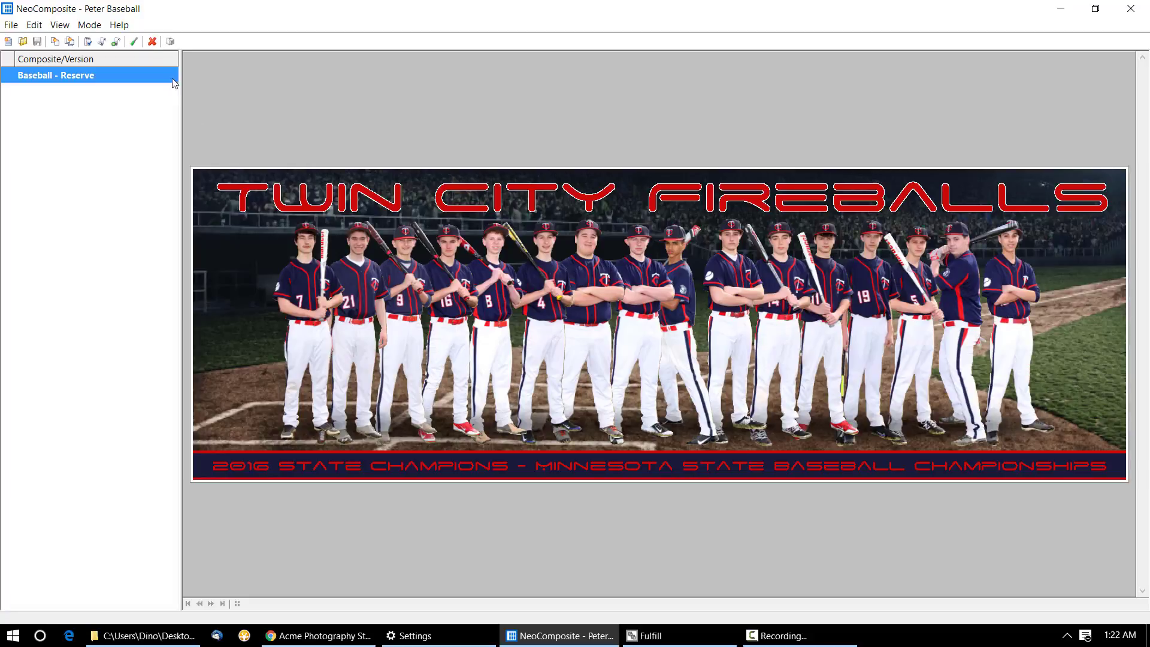
Open the VG BaseballV page template from the template report and set its blocks area to place blocks alternating front/back
click(119, 25)
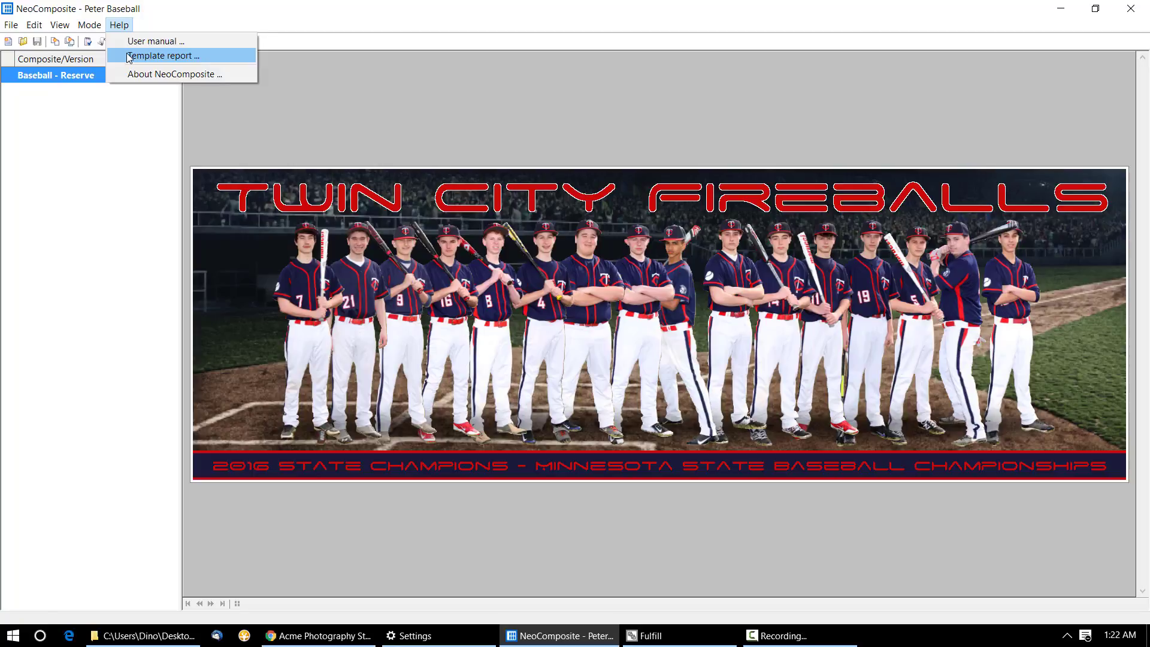
click(129, 56)
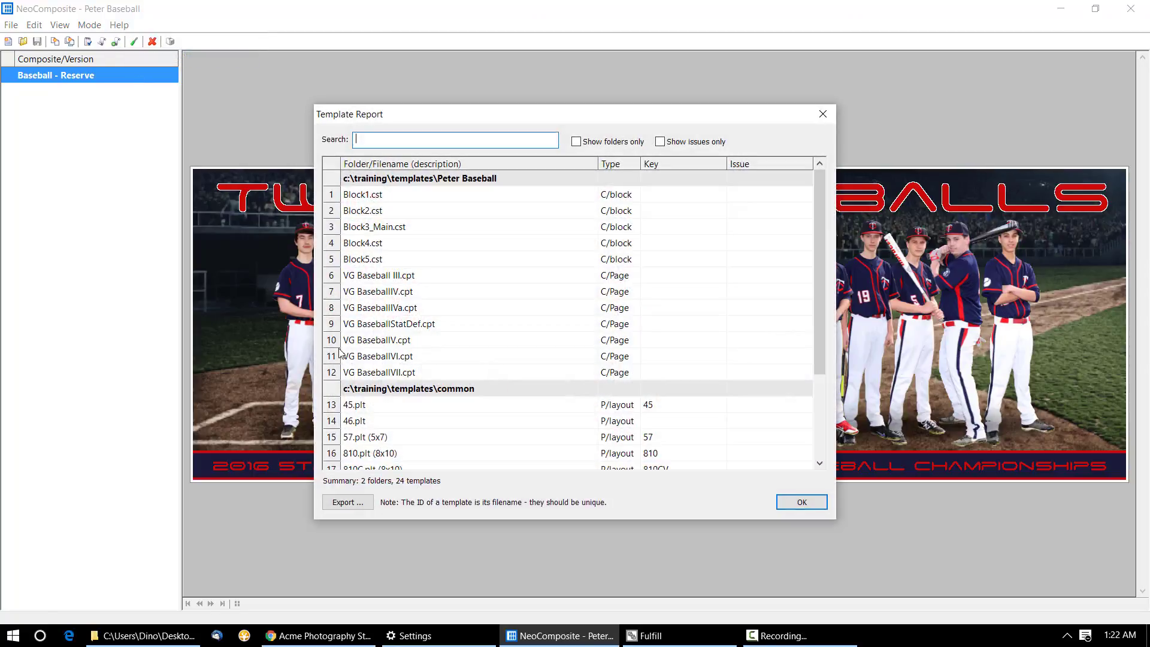
double_click(386, 340)
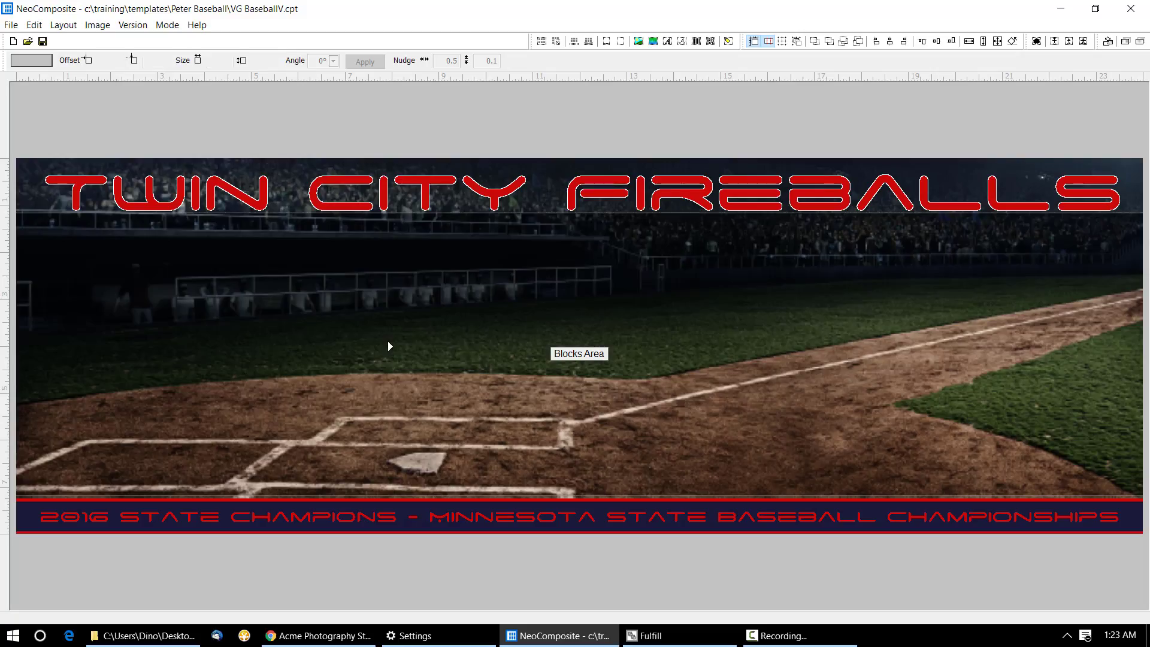
double_click(390, 346)
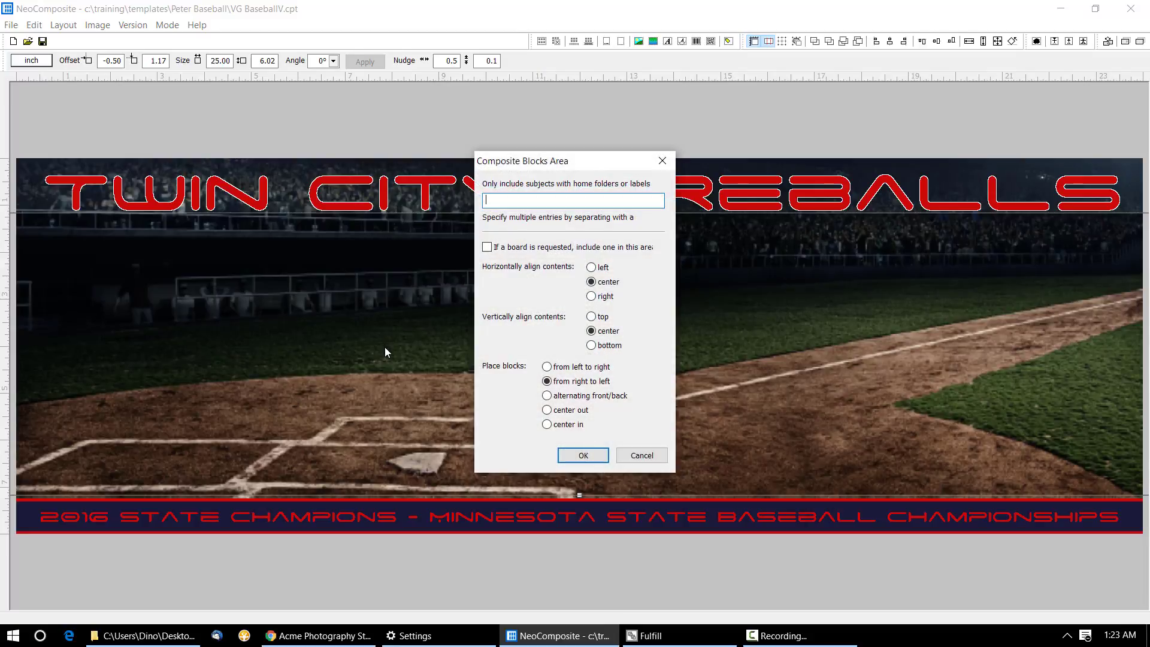
key(Escape)
key(Tab)
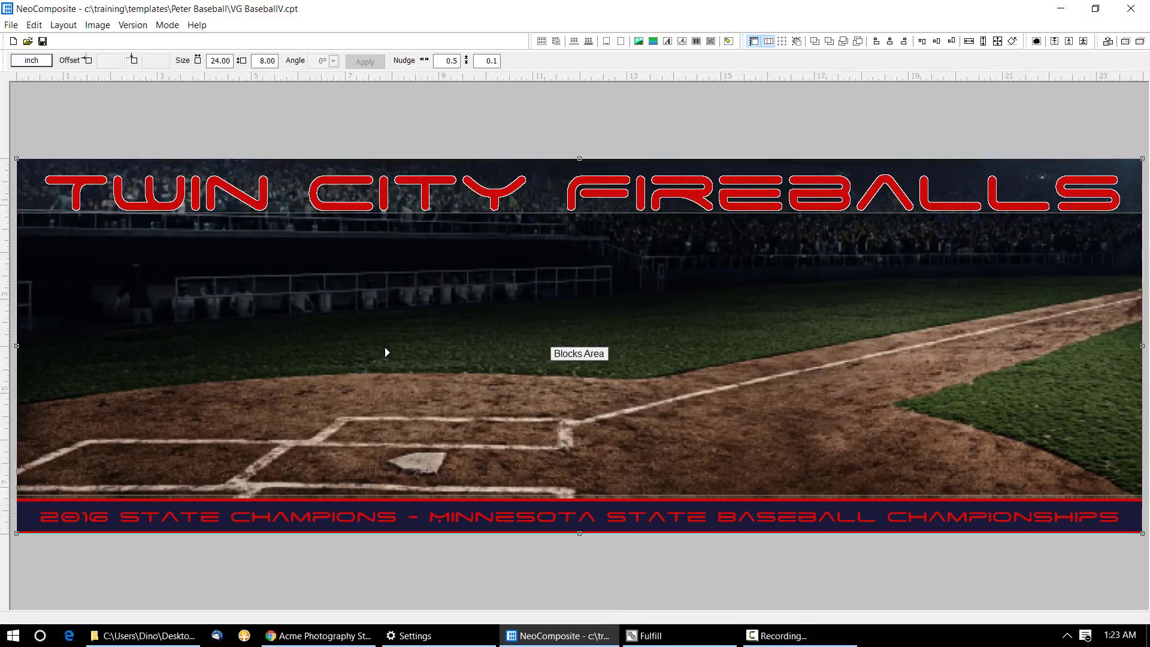
double_click(385, 349)
click(590, 397)
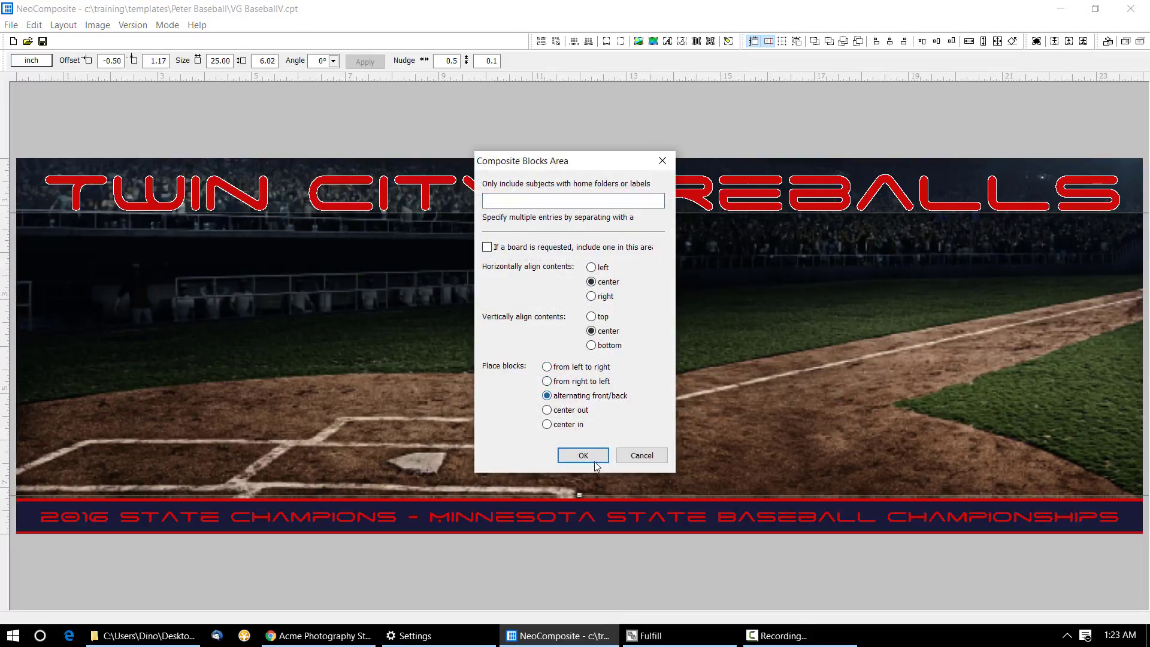
click(595, 458)
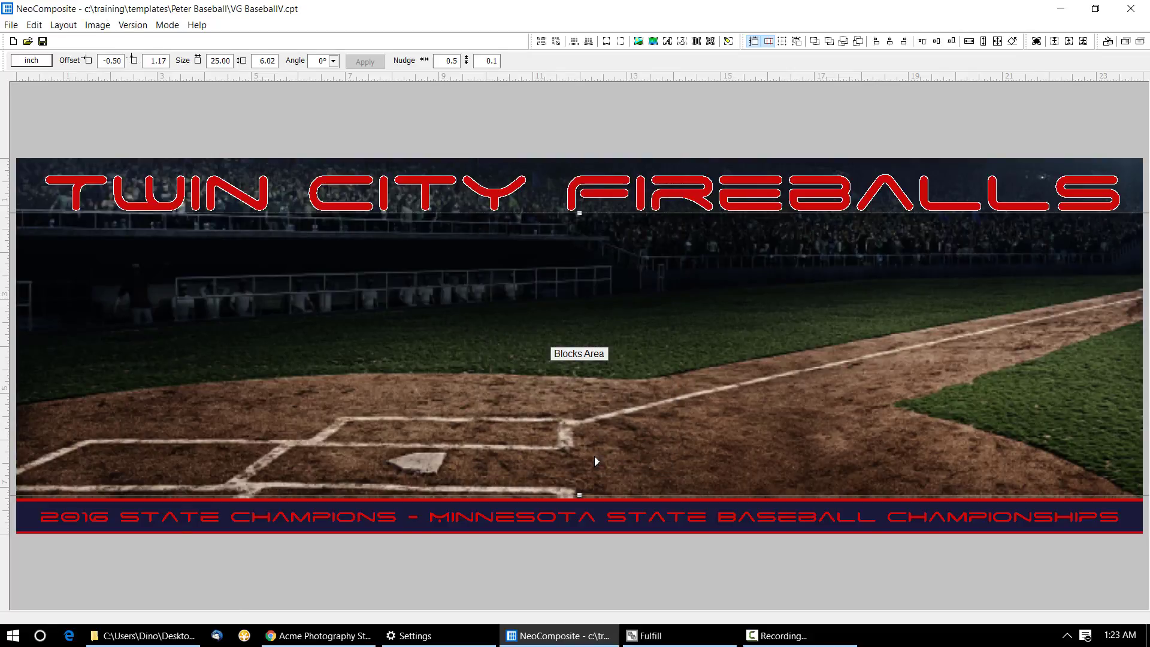
key(F12)
Change the block placement of the VG BaseballV template's blocks area to center in
double_click(603, 353)
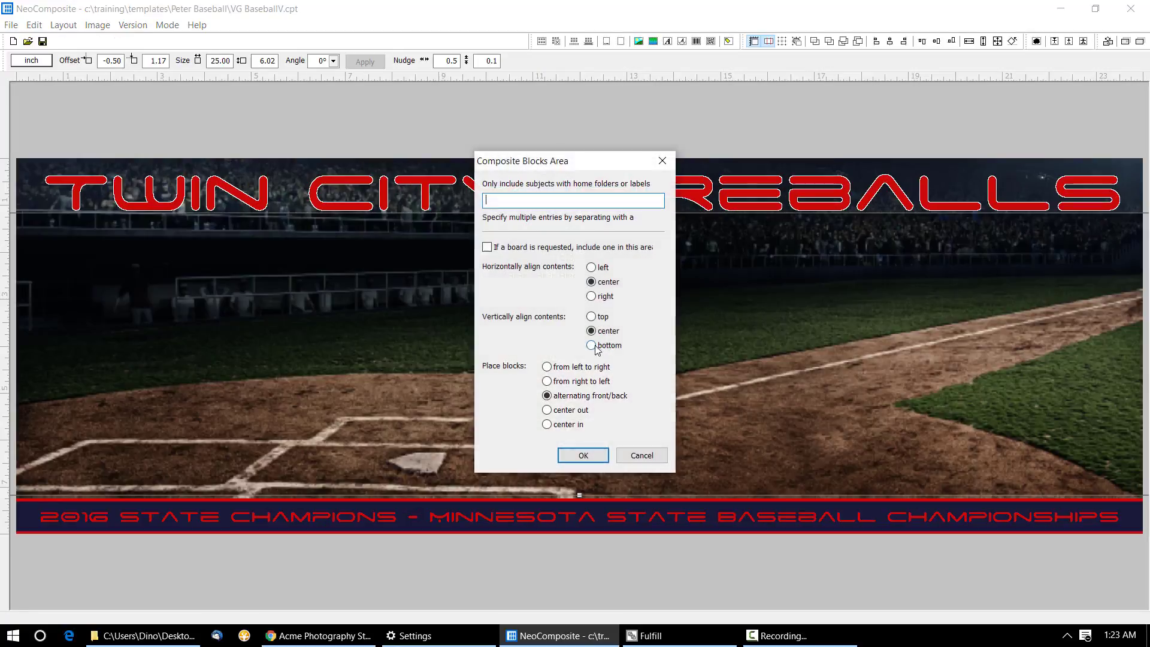
click(569, 424)
click(583, 456)
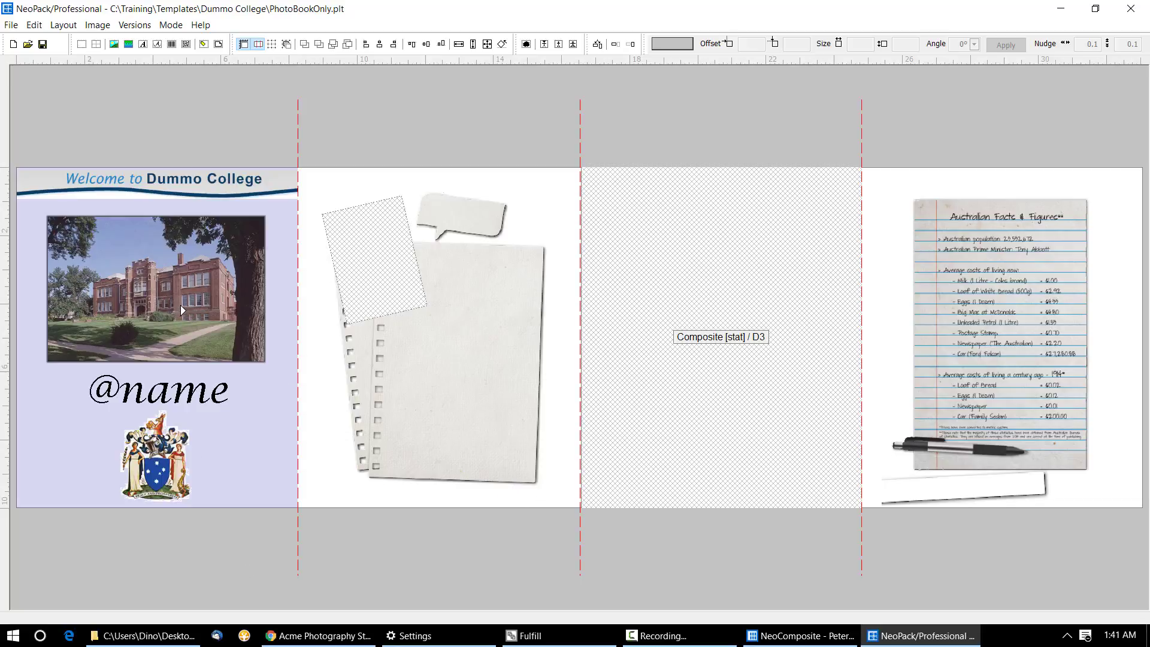
Inspect the page settings of the composite page placeholder in the PhotoBookOnly template, including its subtype and version
click(403, 290)
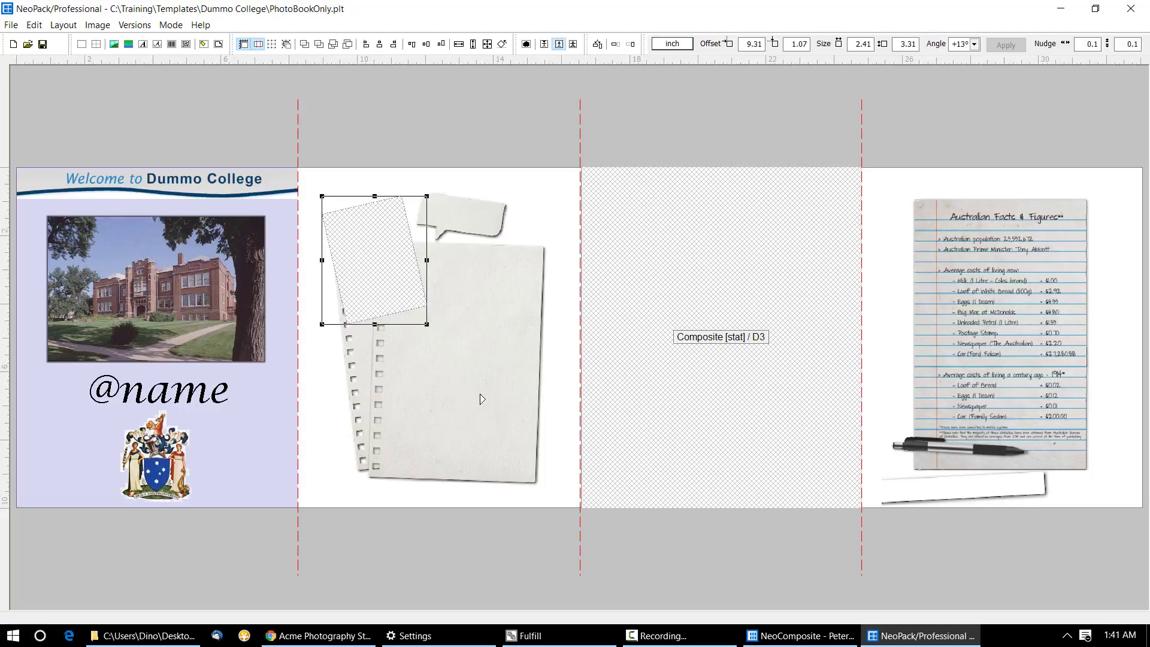
double_click(730, 271)
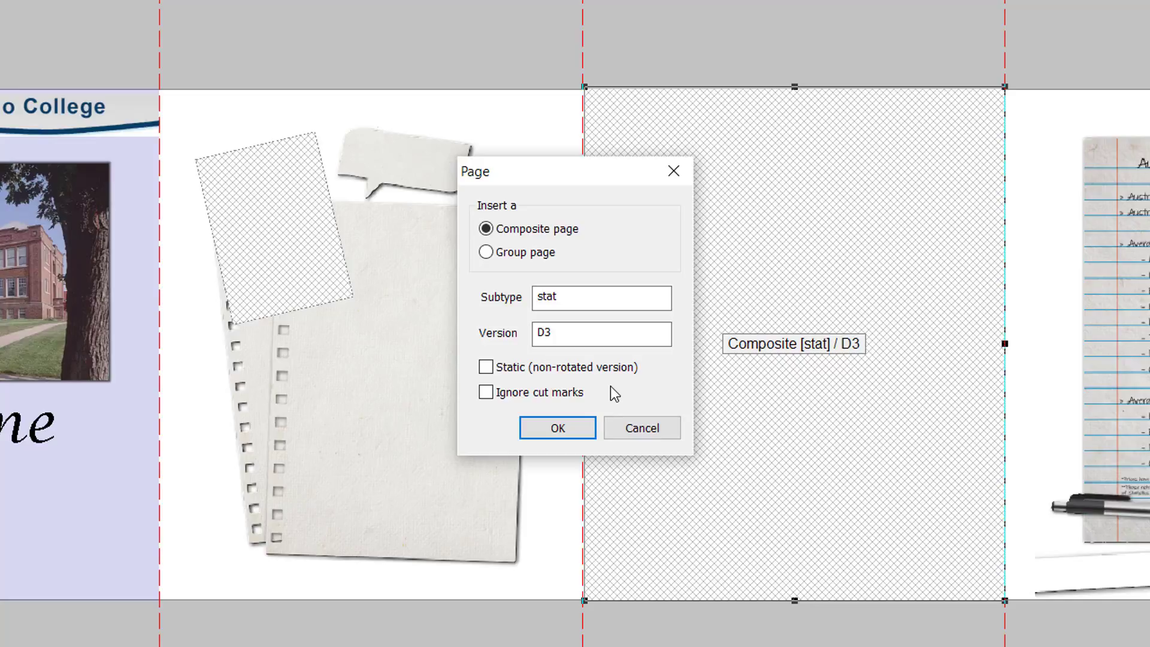
click(592, 425)
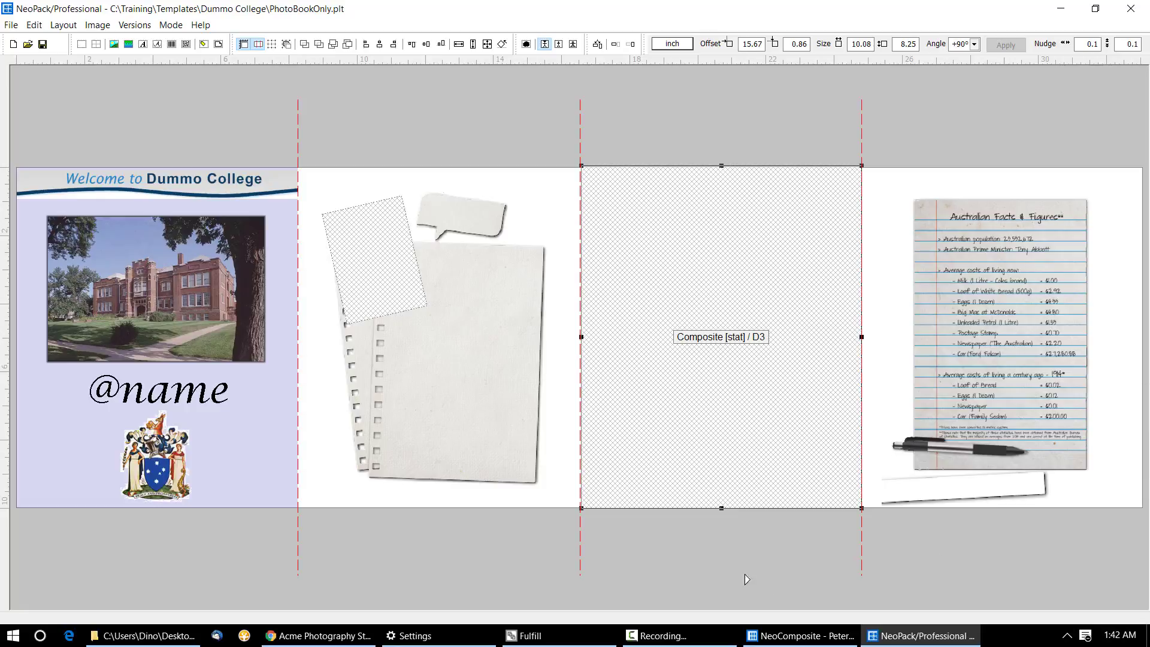
Switch to NeoComposite and open the Dummo College job
click(768, 634)
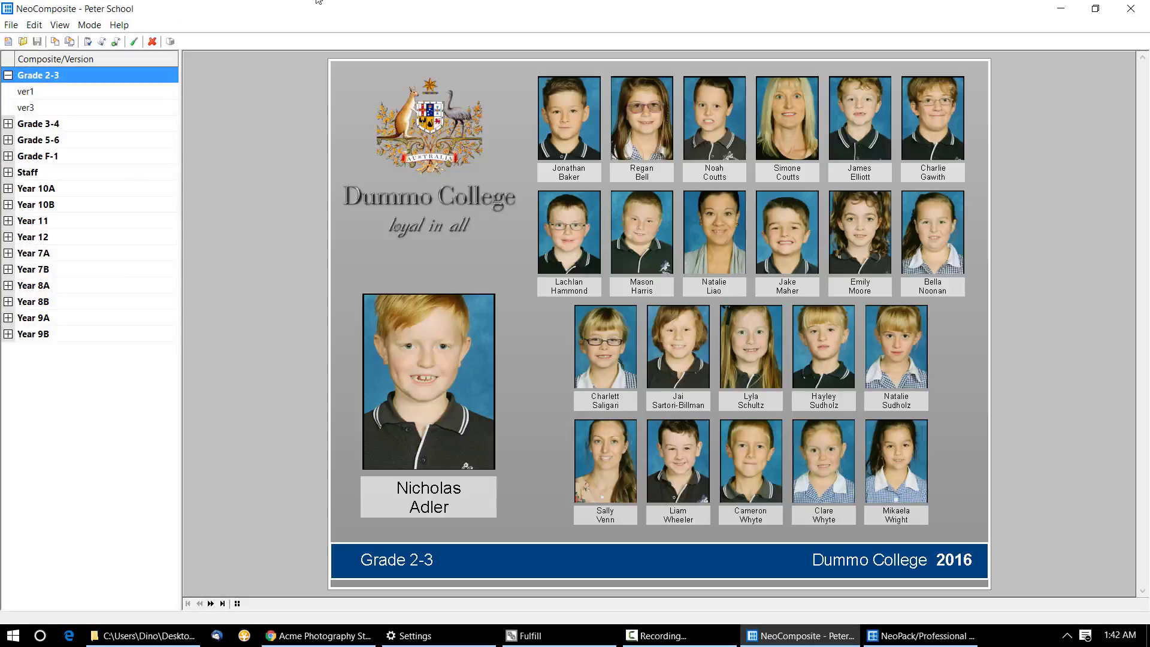
click(24, 42)
text(dum)
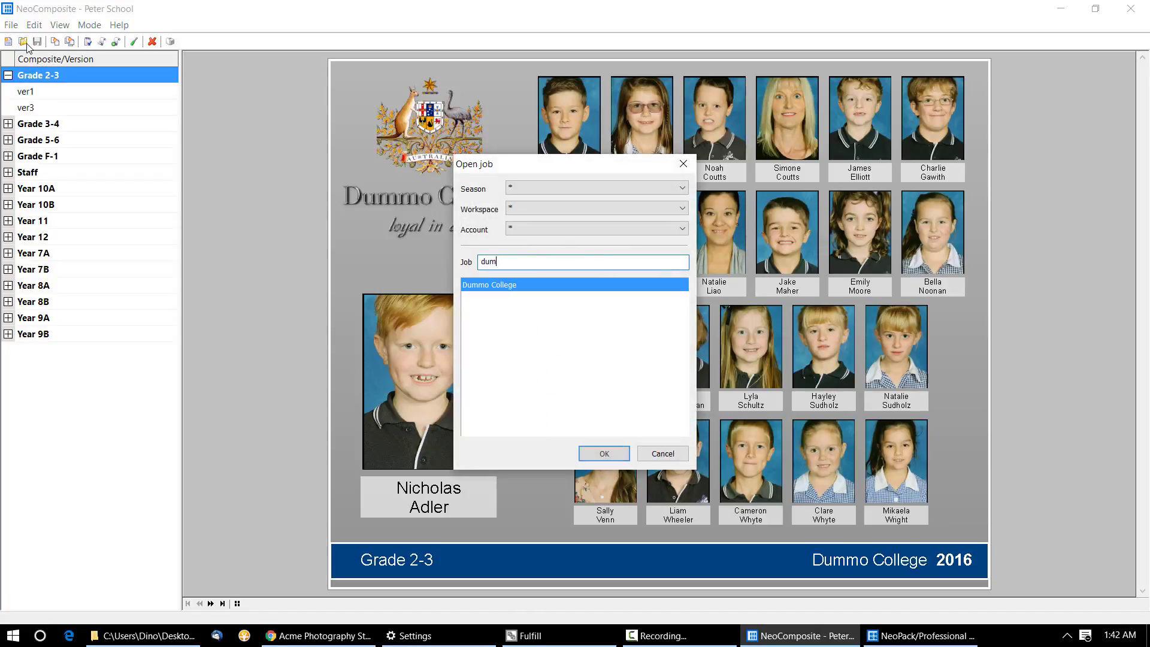
key(Return)
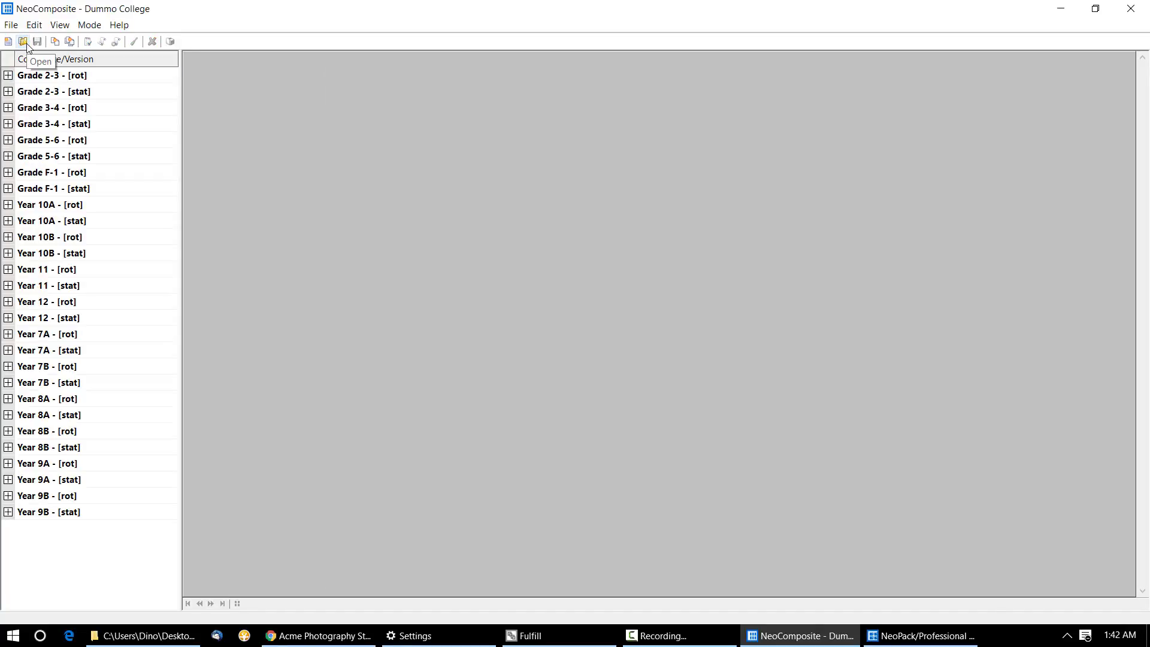
Expand and preview the Grade 2-3 [rot] and [stat], Grade 3-4 [rot], and Year 10A [rot] and [stat] composites to compare their versions
click(30, 75)
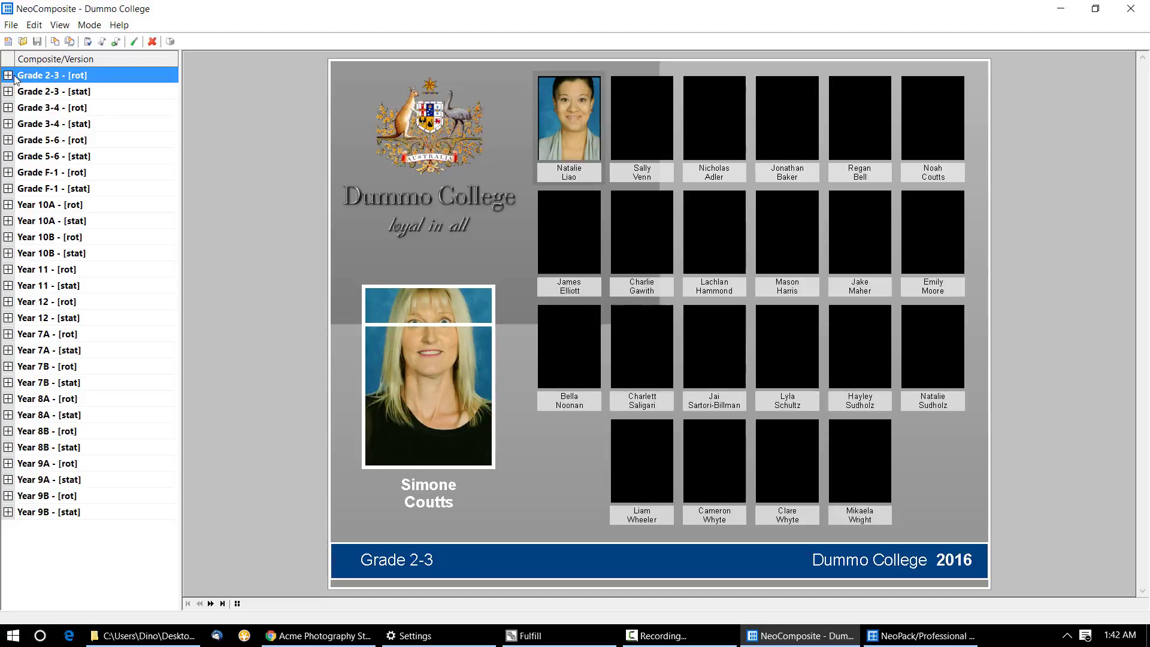
click(9, 76)
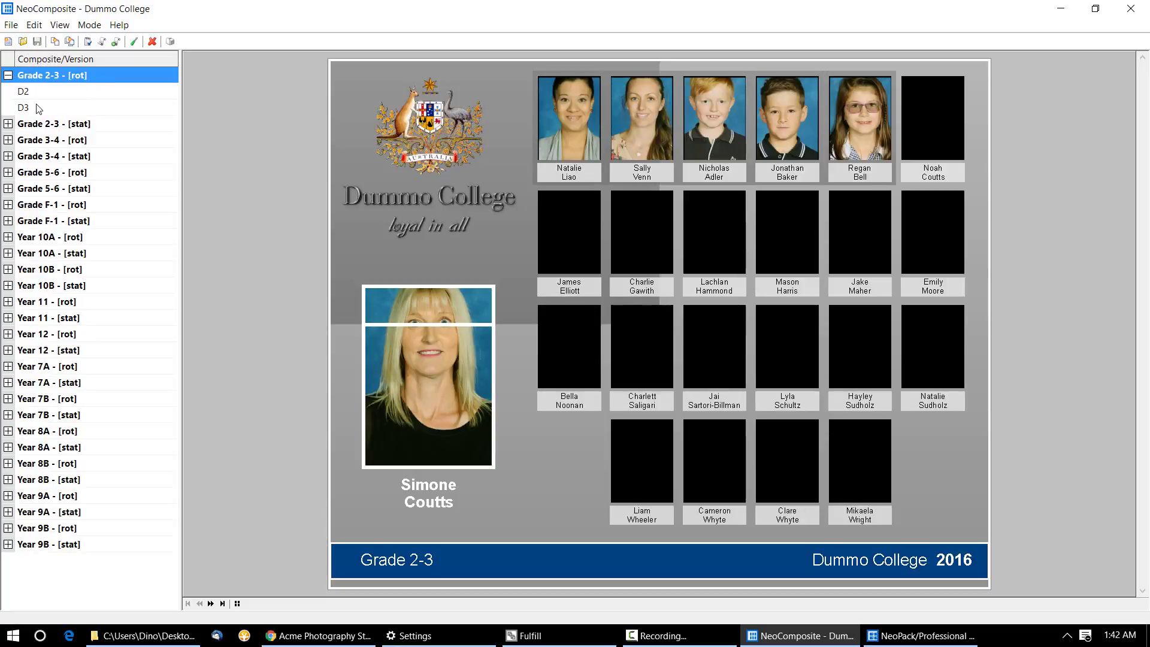
click(9, 124)
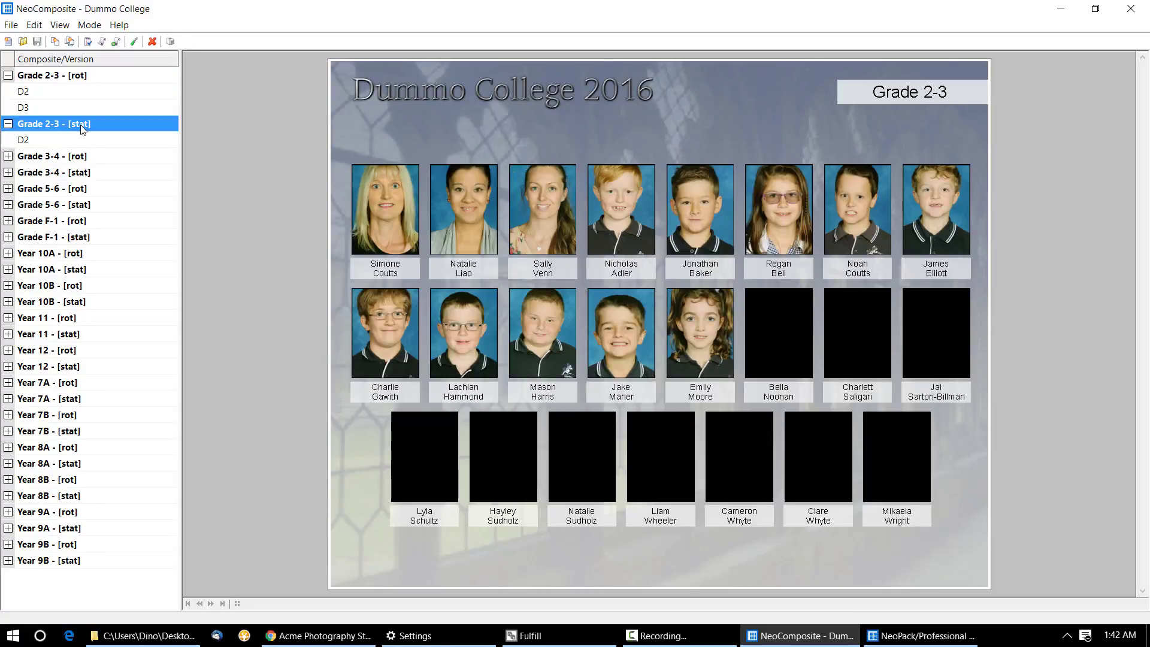
click(8, 156)
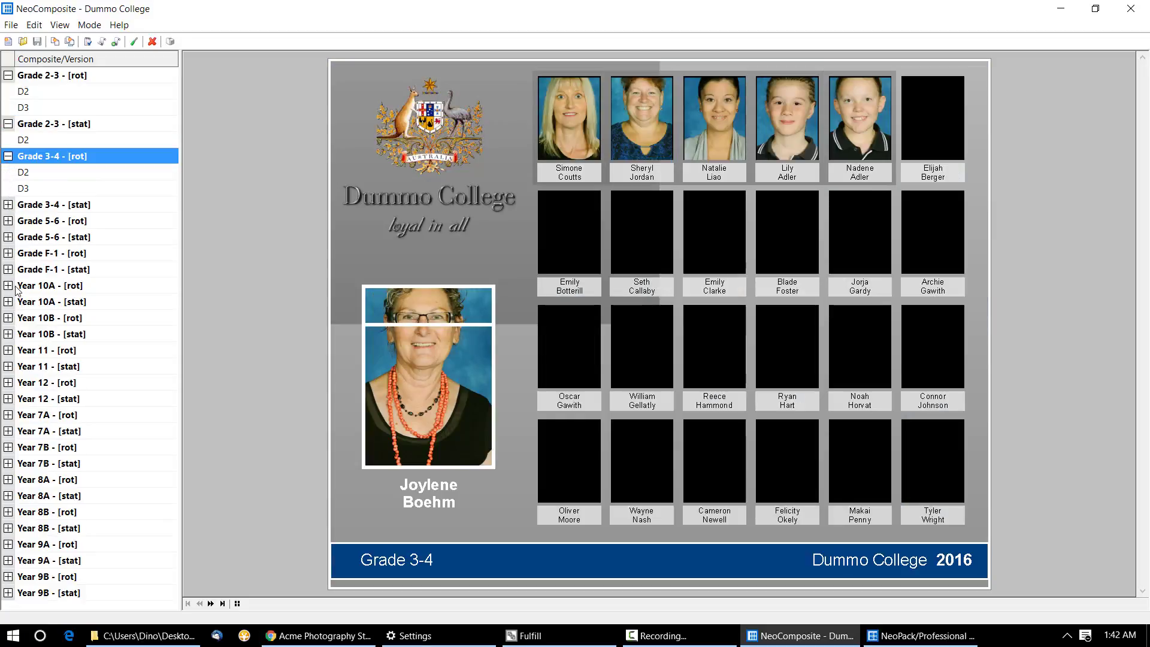
click(10, 286)
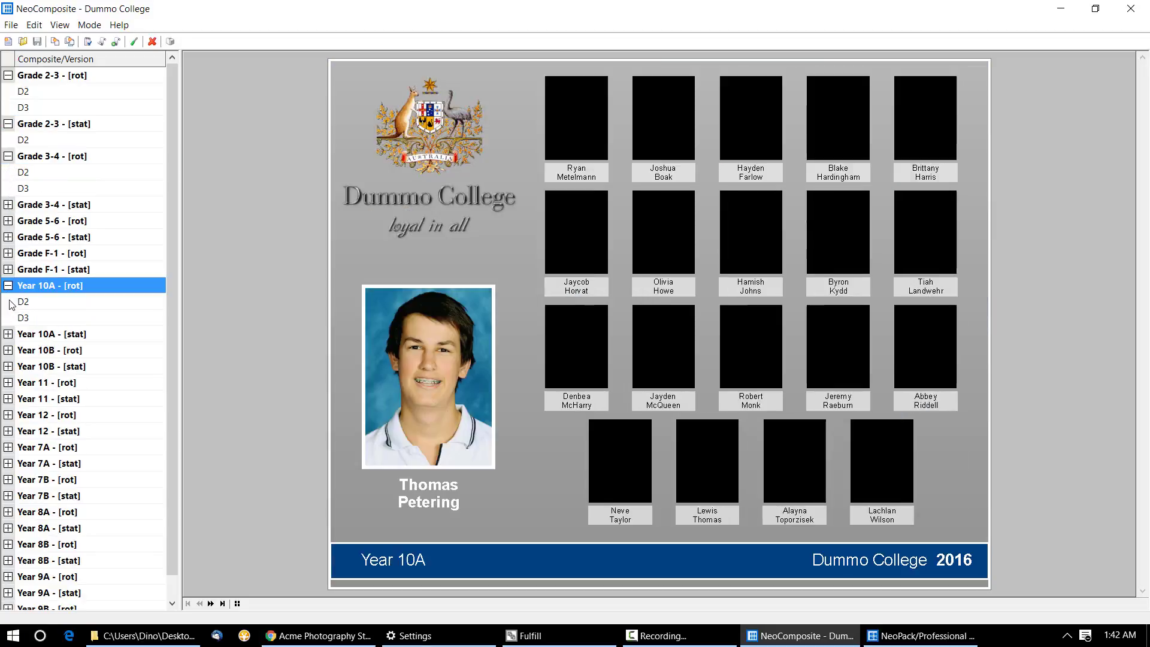
click(7, 335)
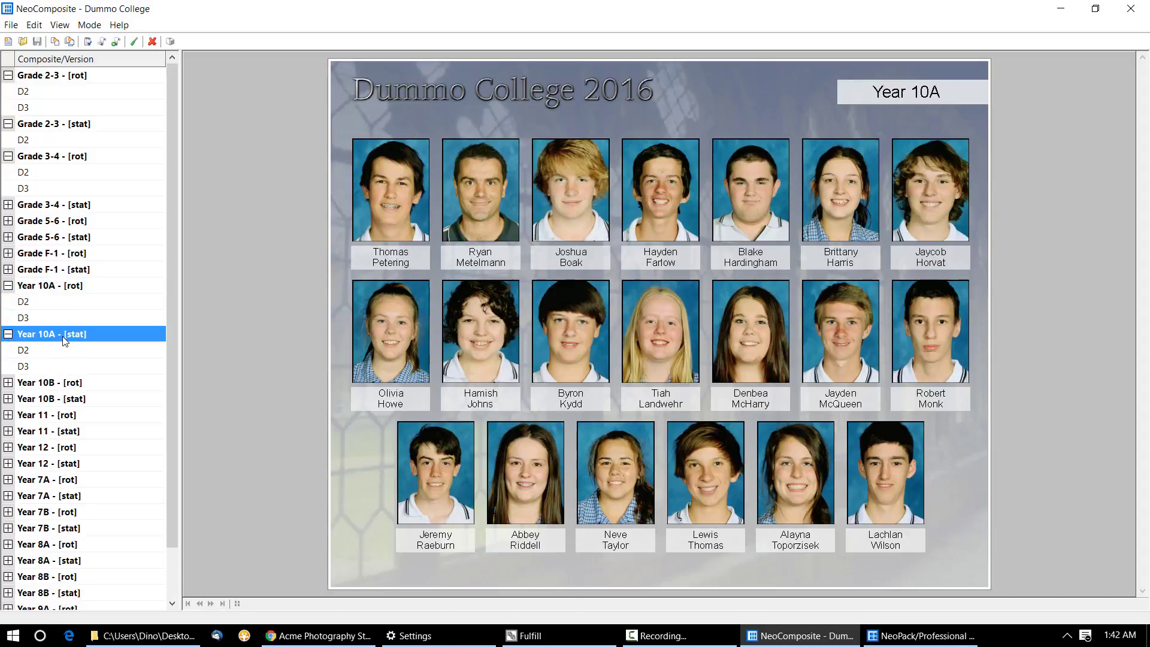
Preview the D2 and D3 versions of the Year 10A [stat] composite
click(24, 355)
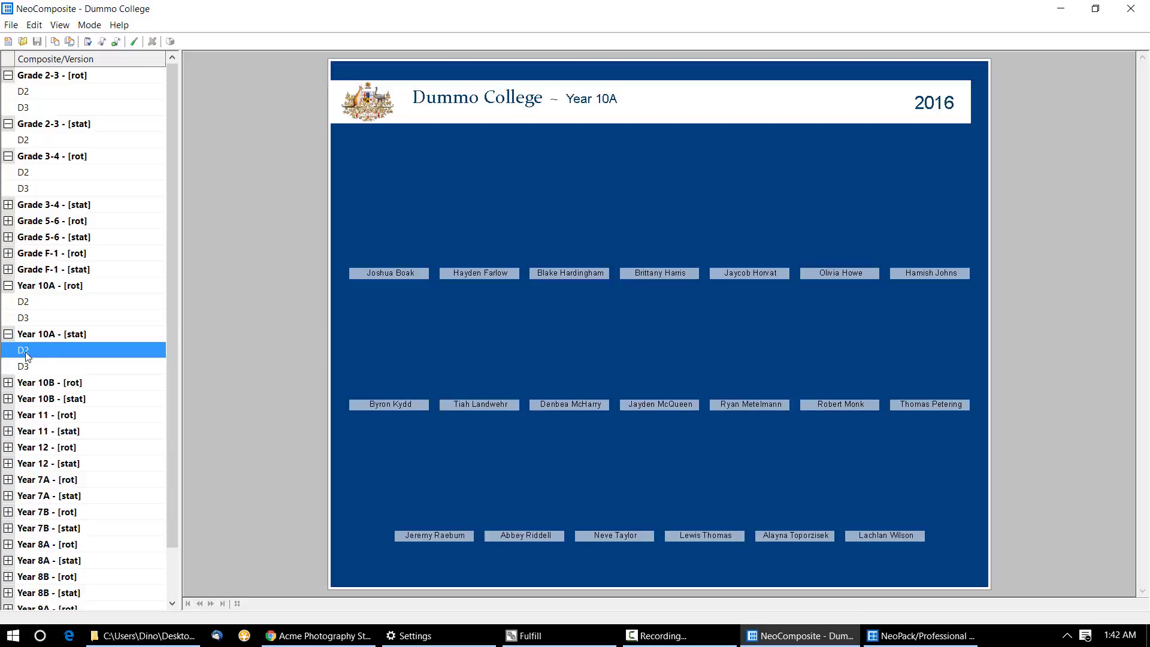
click(24, 366)
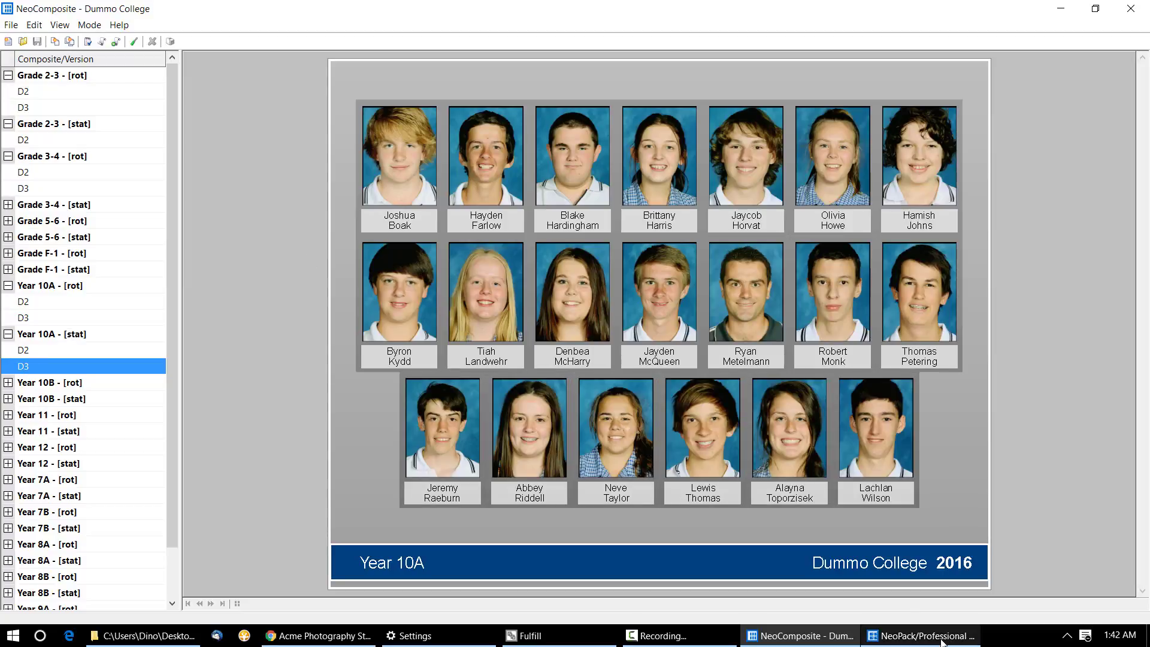
Switch to NeoPack and inspect the subtype and version settings of the composite page placeholder in the PhotoBookOnly template
mouse_move(942, 641)
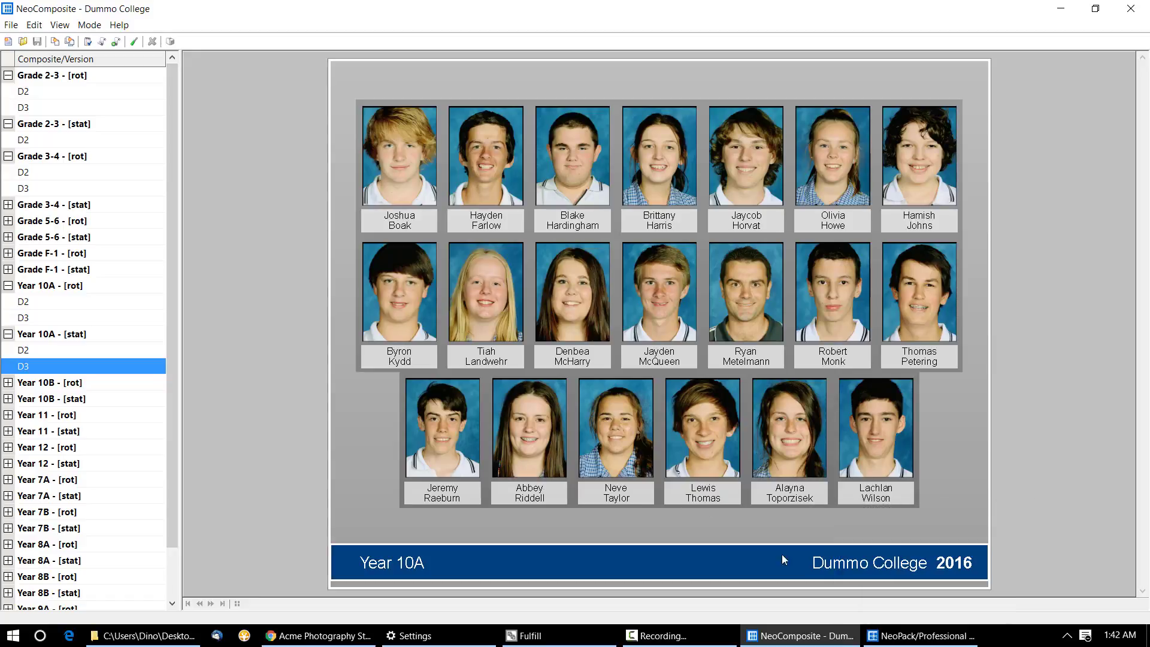
click(897, 638)
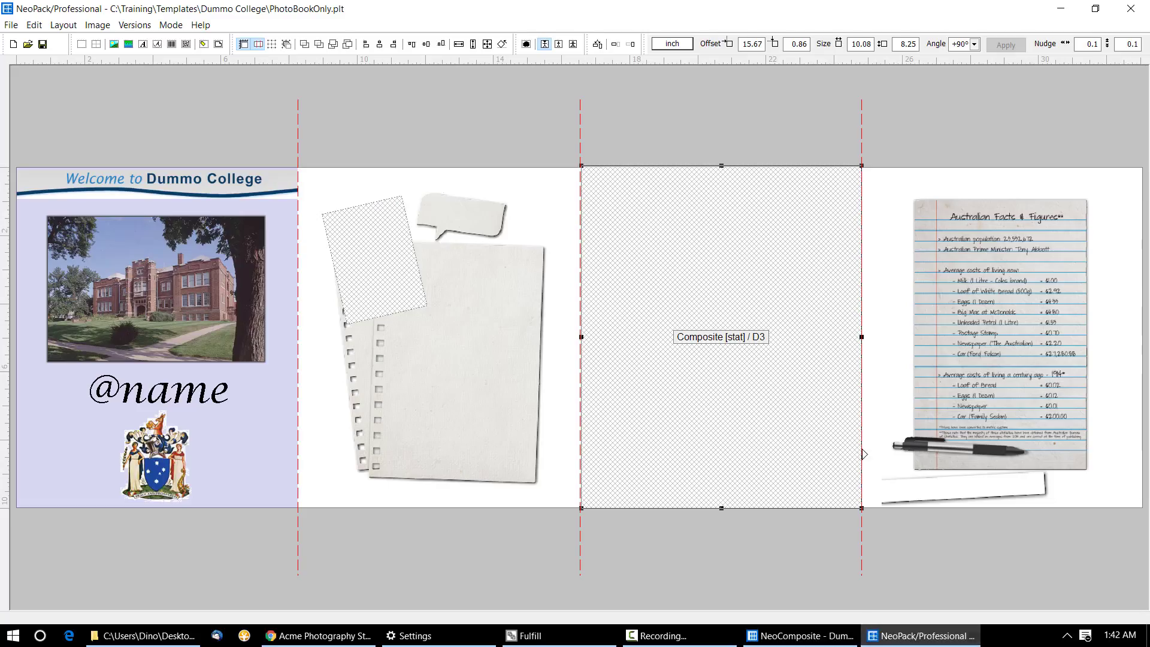
double_click(768, 357)
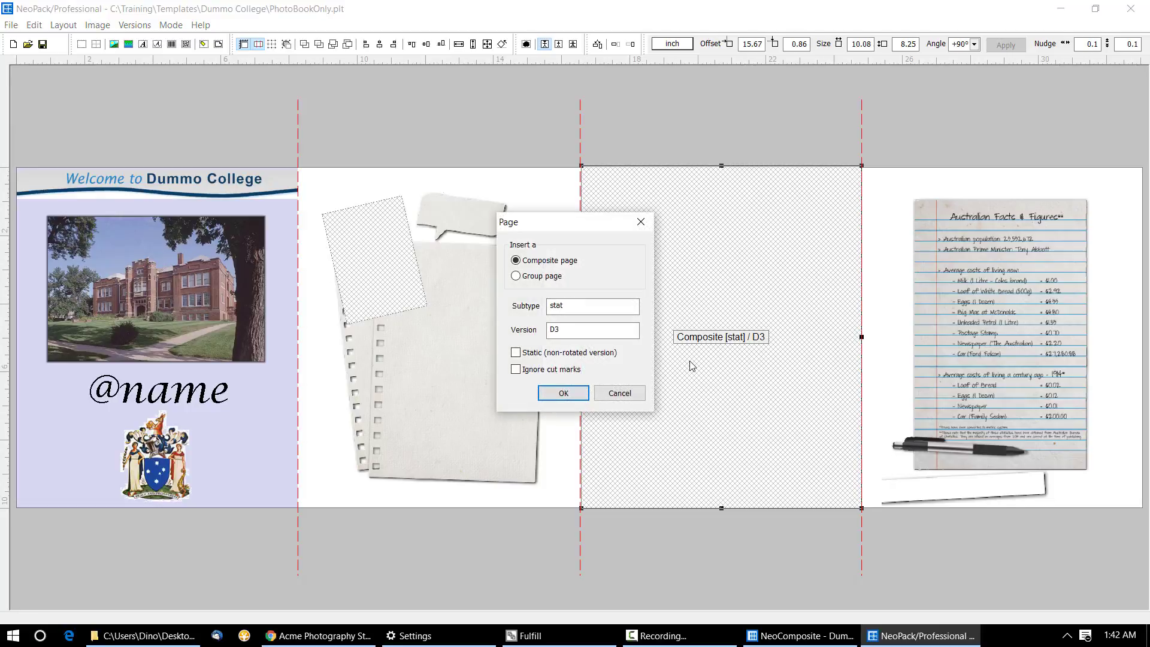
click(619, 393)
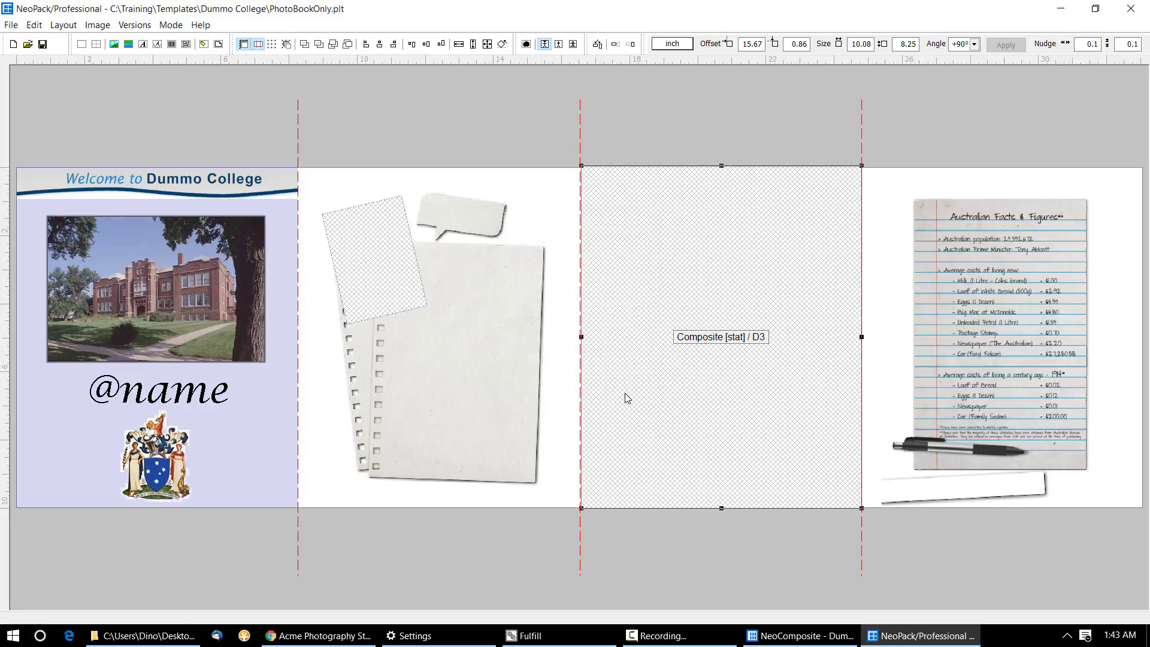
Go to the Dummo College pack queue and remove all existing packs from it
key(F12)
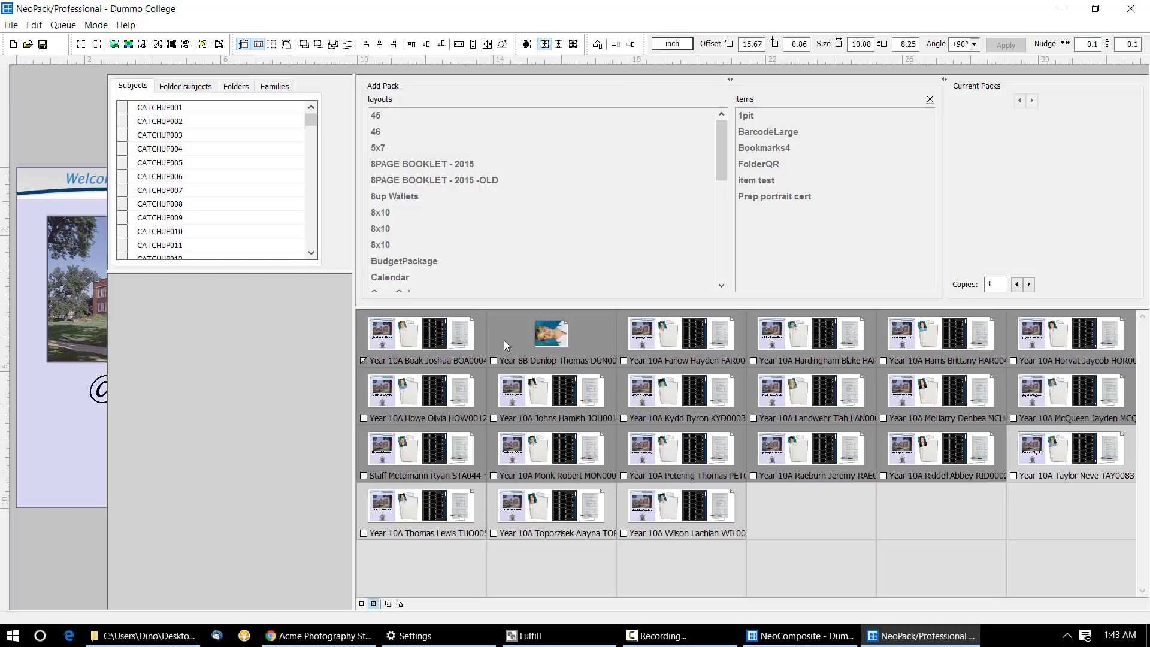
click(599, 354)
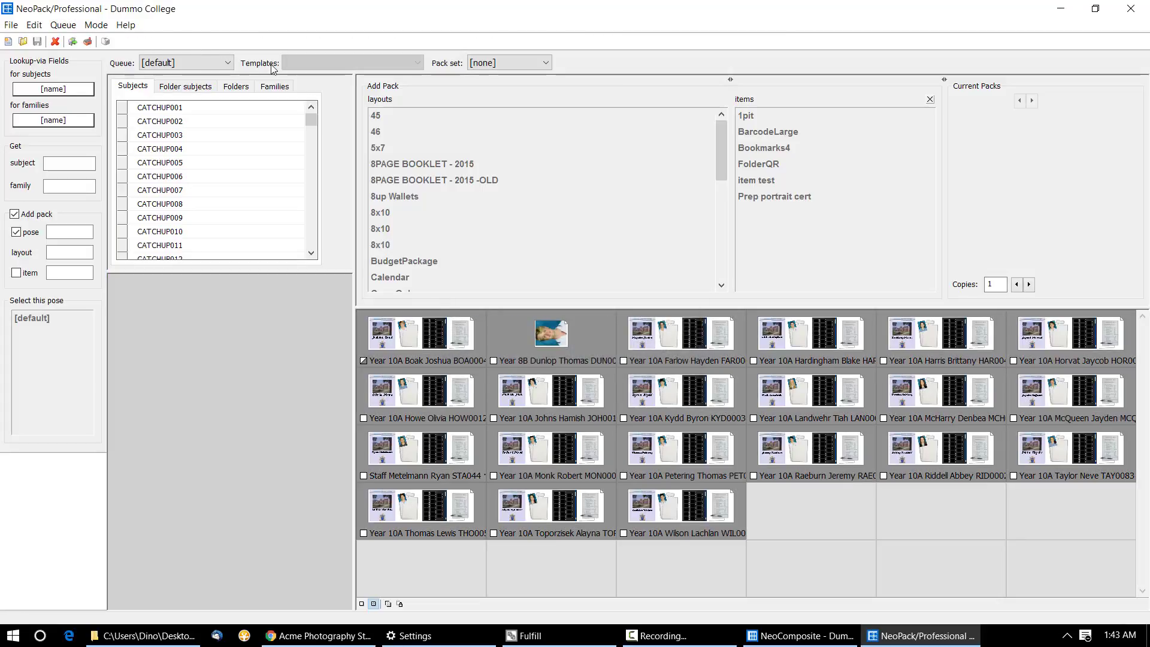
Add PhotoBookOnly packs for all folder subjects in Year 10A
click(186, 86)
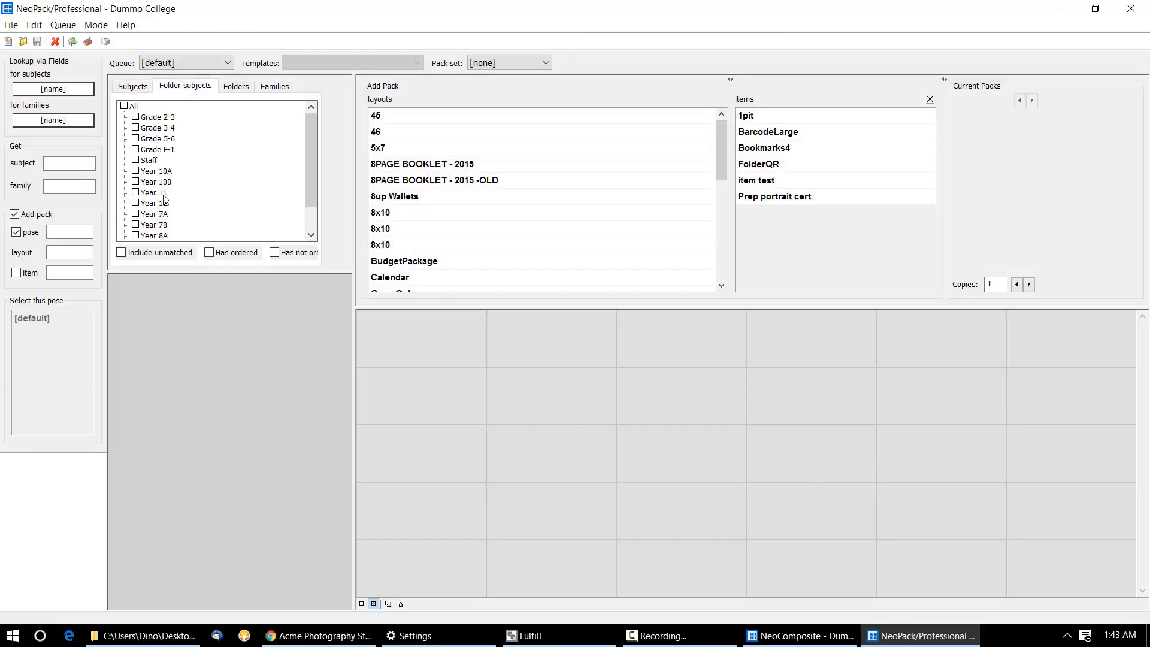
click(135, 171)
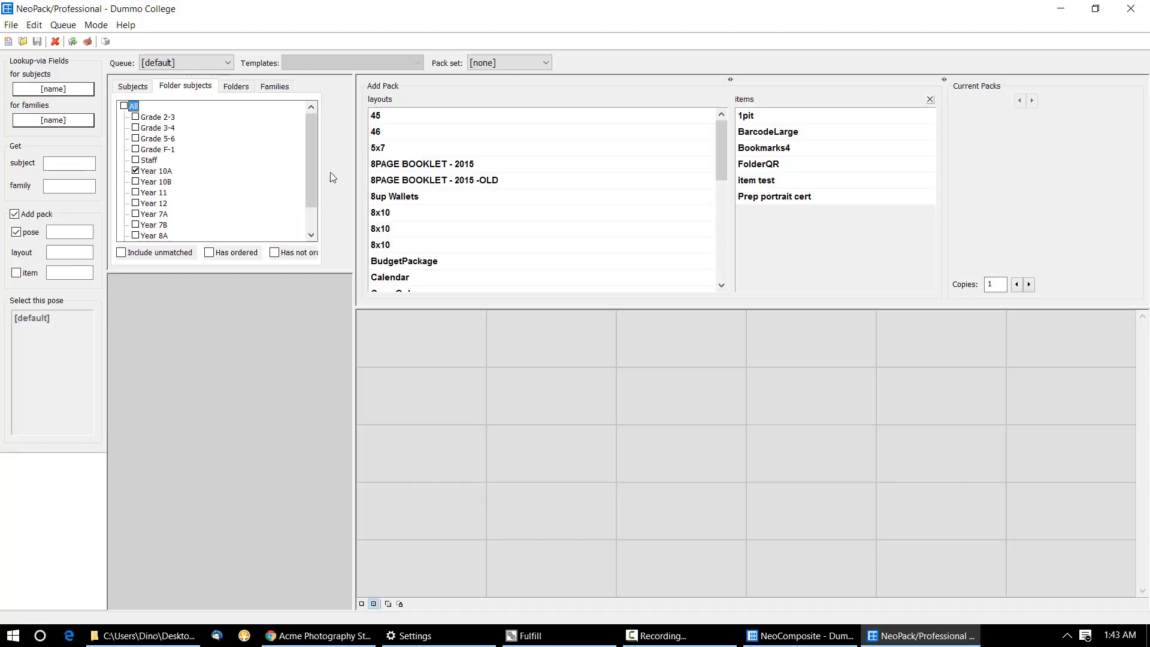
drag(718, 163, 720, 249)
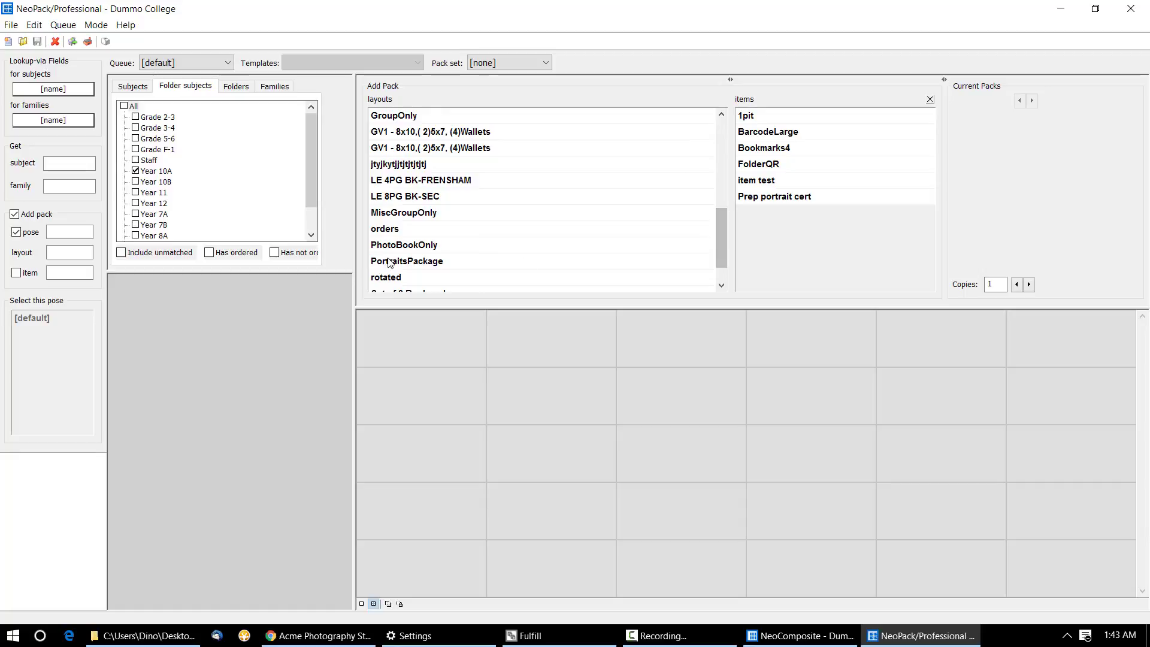
click(407, 245)
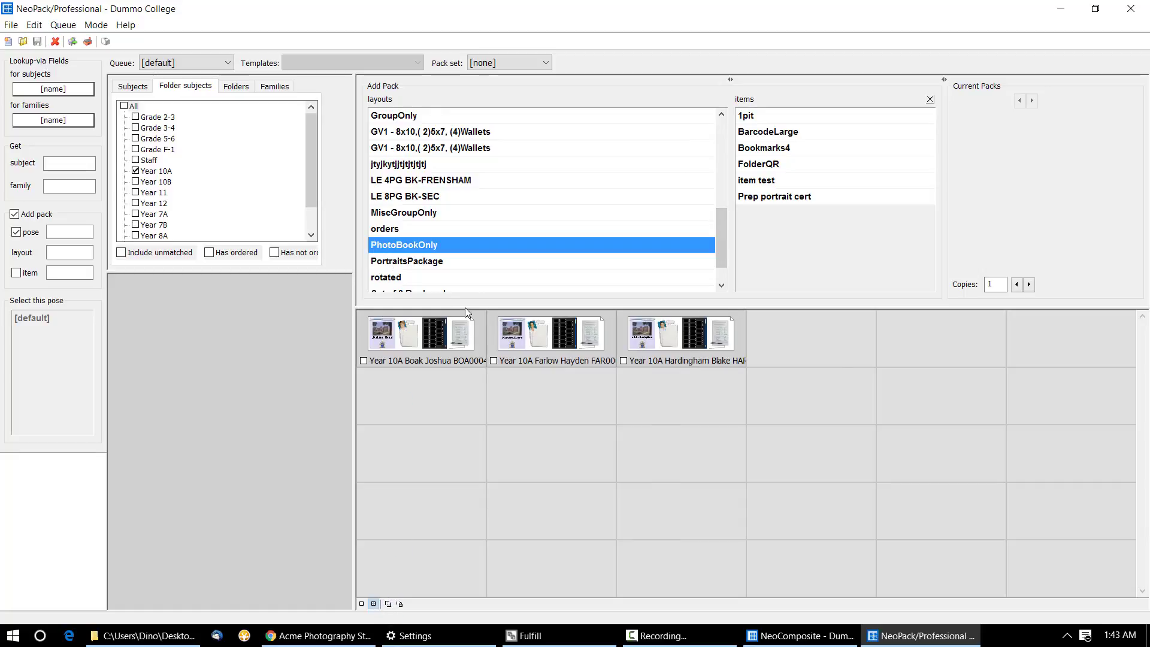
Enlarge the queued packs to single view and compare the composite page across the first three students' photo books
click(361, 604)
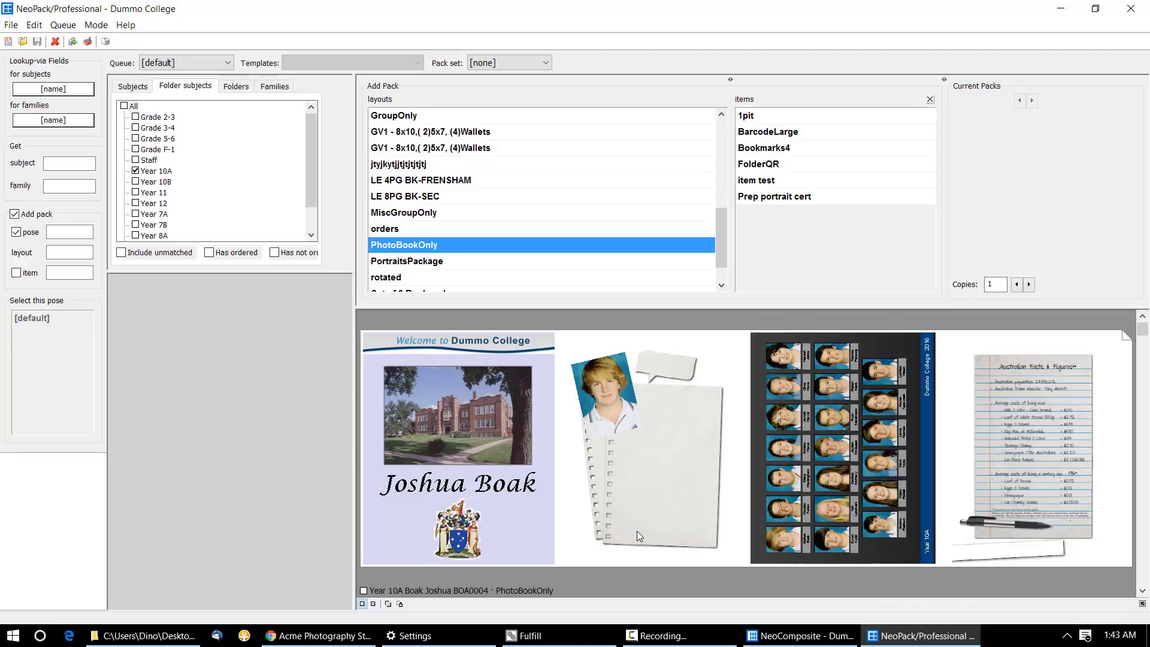
scroll(638, 531, down, 1)
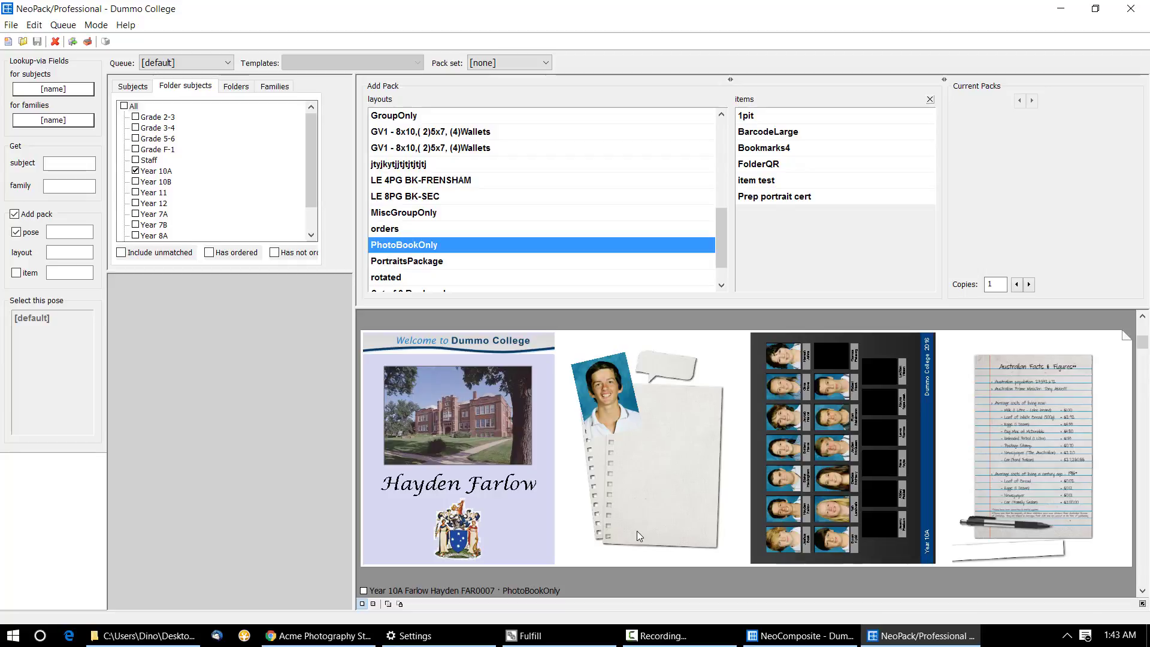
scroll(637, 531, down, 1)
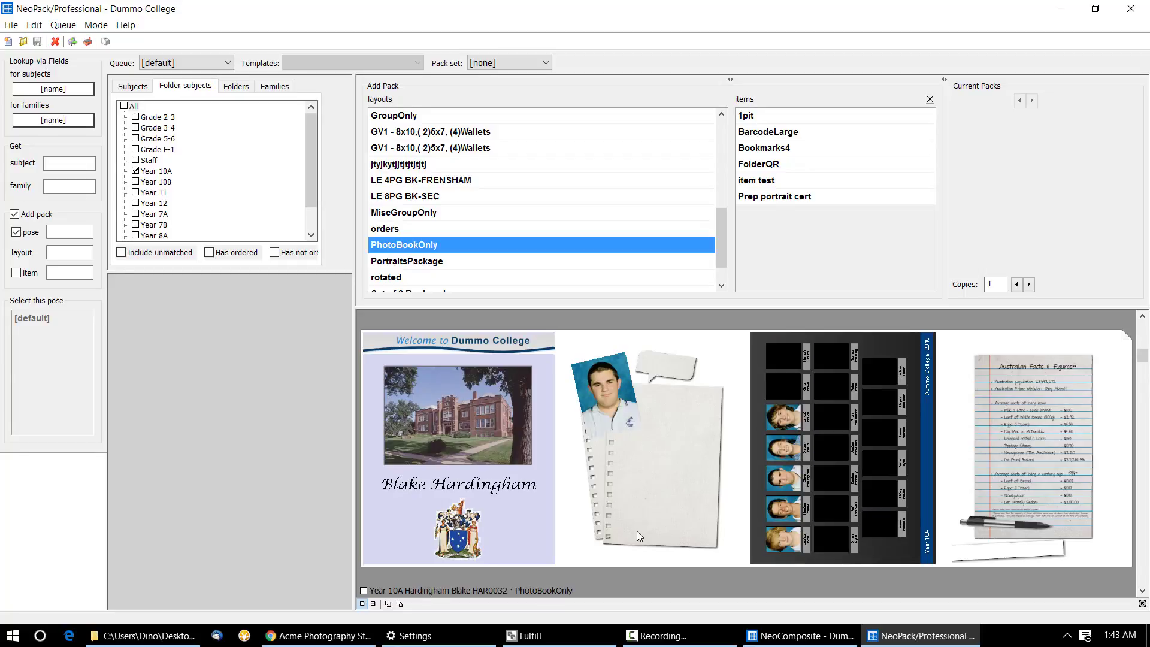